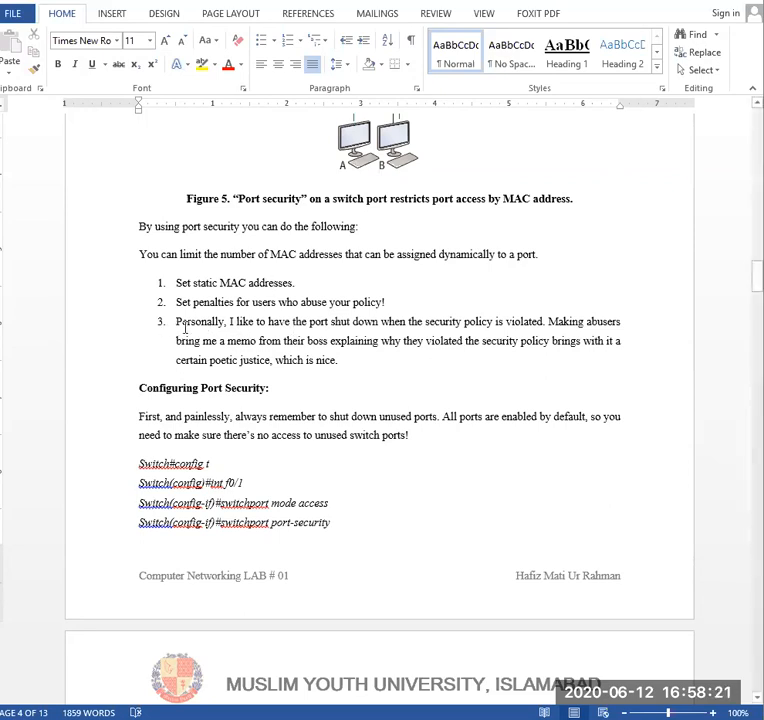
click(178, 322)
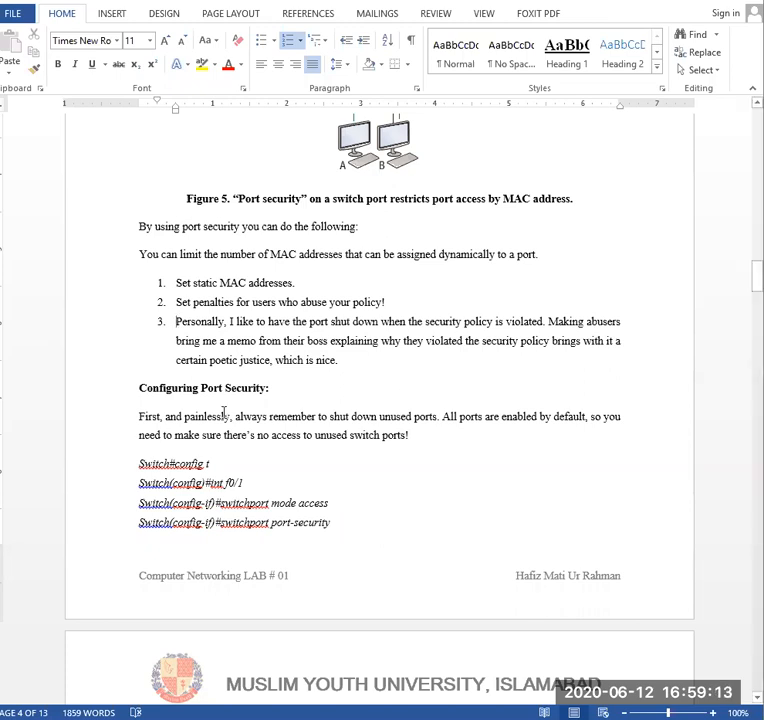
scroll(224, 412, down, 1)
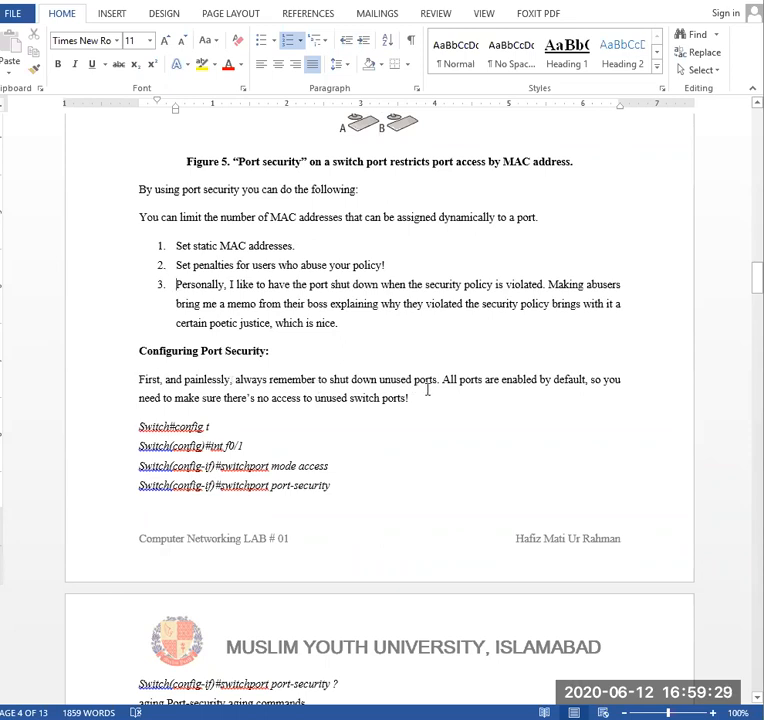
- Switch to Cisco Packet Tracer and place a 2960-24TT switch in the middle of the logical workspace
click(424, 719)
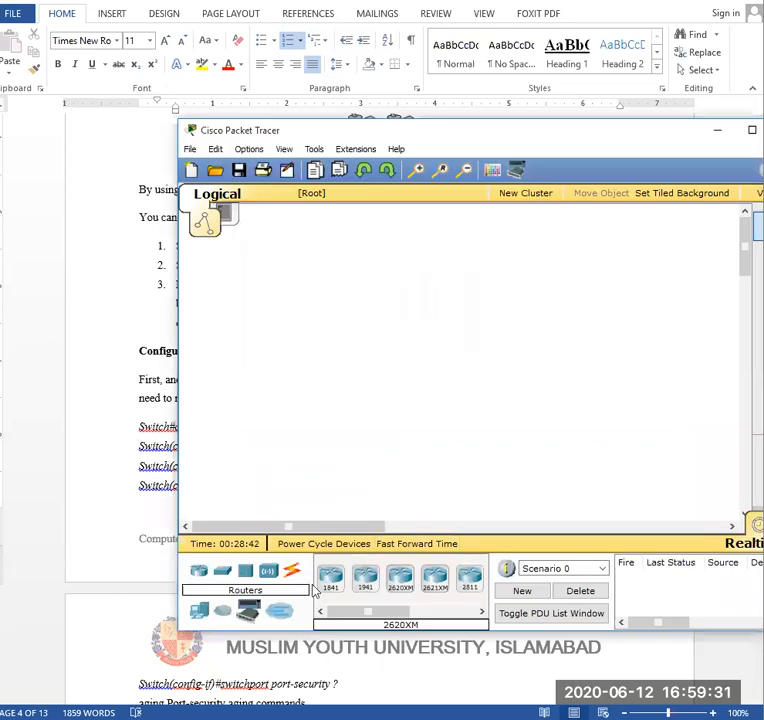
click(222, 572)
drag(399, 580, 446, 347)
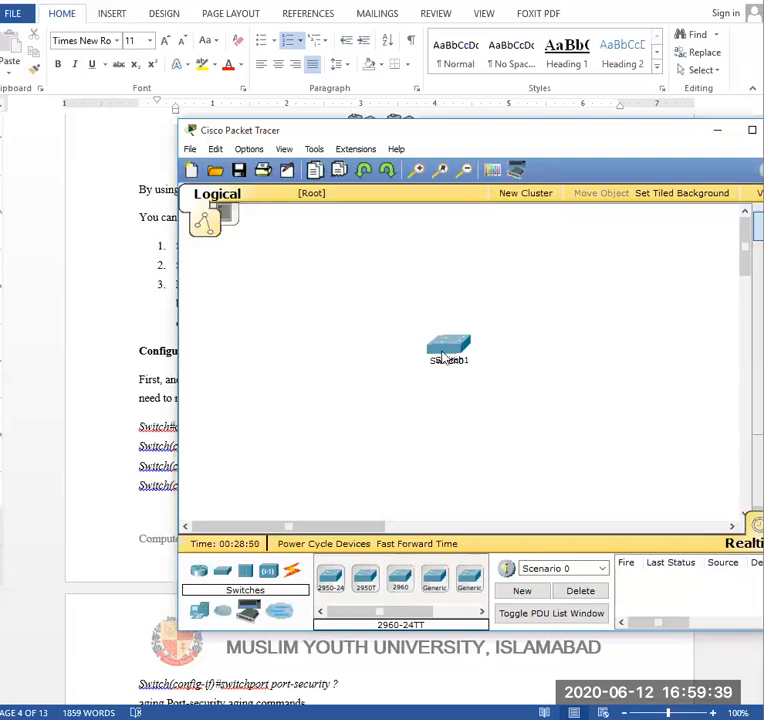
- Close the configuration window of the duplicate Switch1 and delete that switch, keeping only Switch0 in the workspace
click(450, 350)
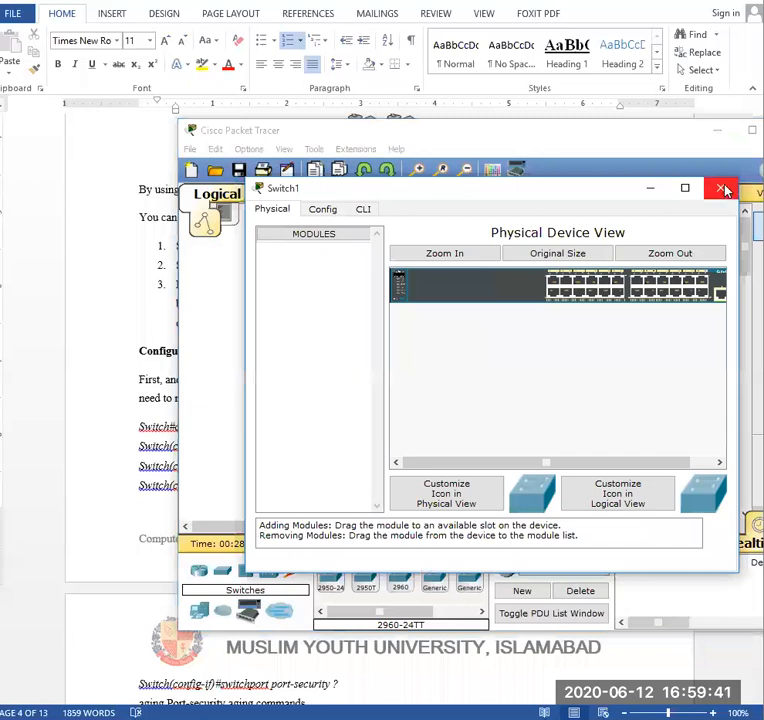
click(722, 189)
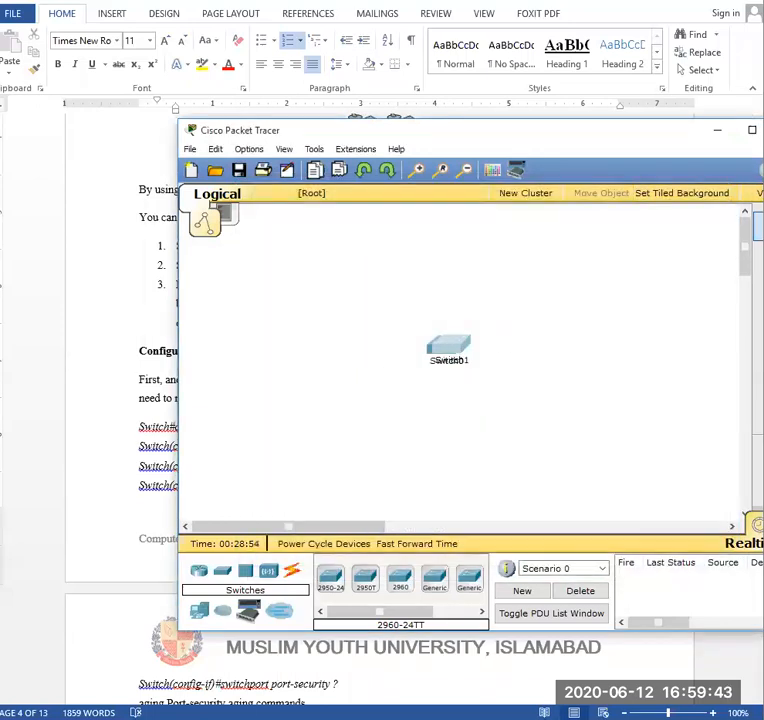
drag(617, 140, 515, 140)
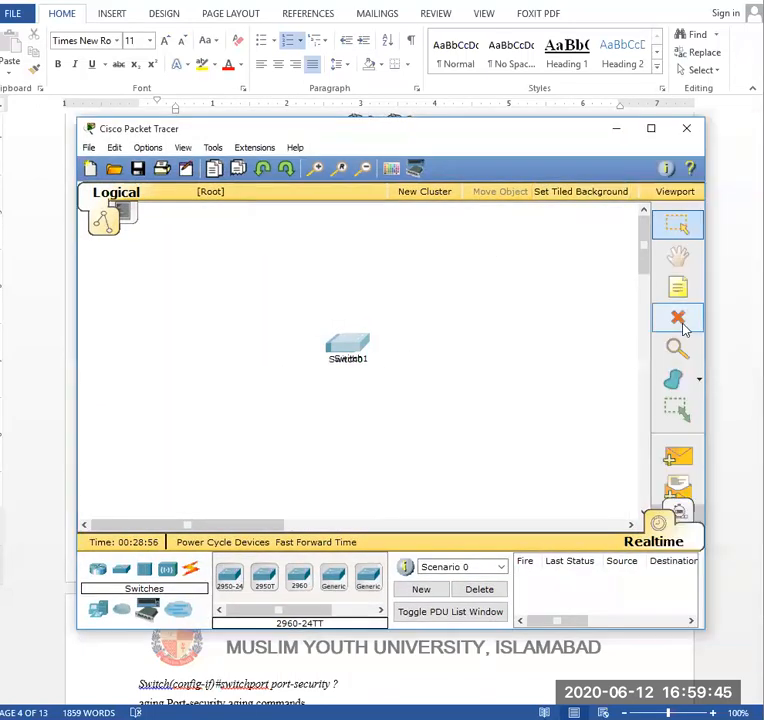
click(678, 316)
click(340, 404)
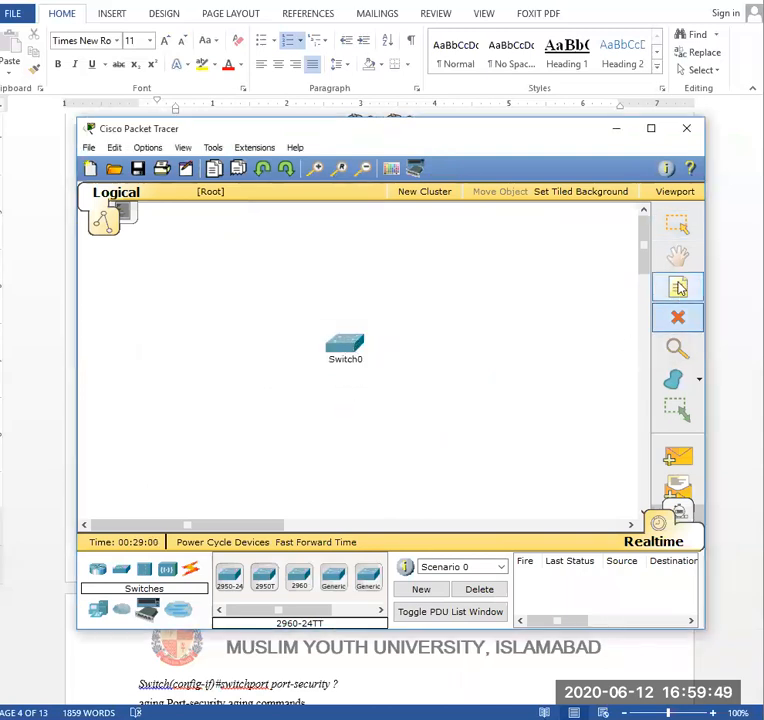
click(678, 232)
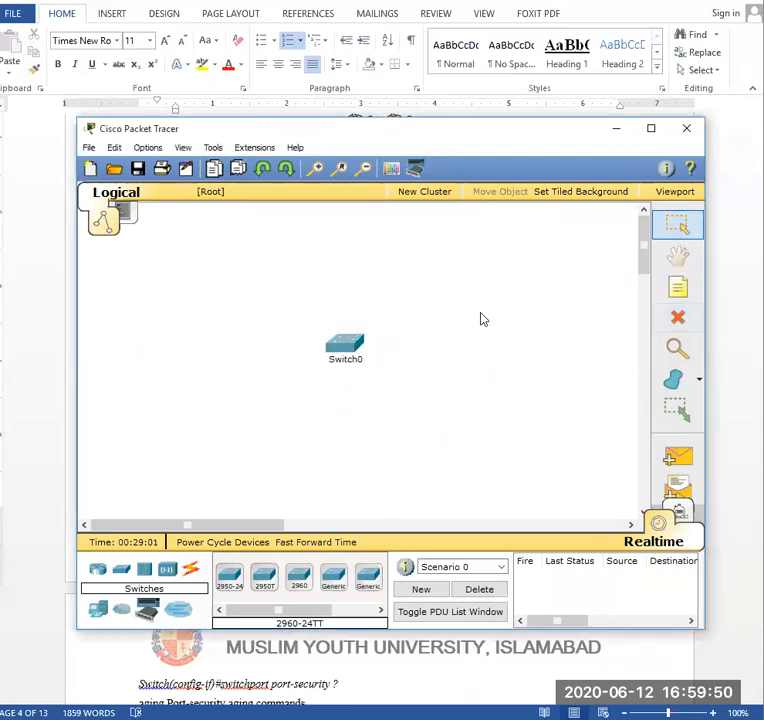
- Open Switch0's command-line interface in a maximized window and start the console session
click(336, 347)
drag(534, 188, 442, 188)
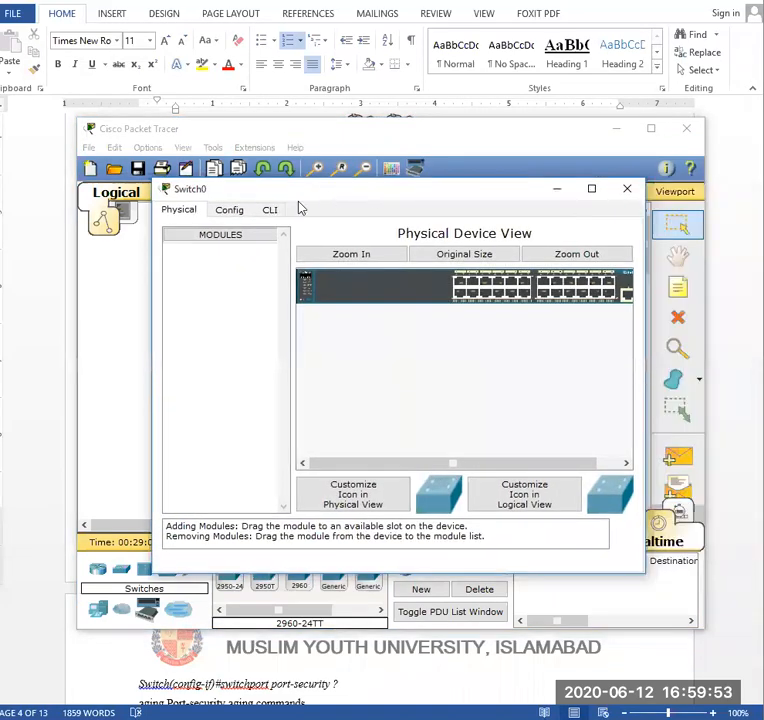
click(272, 210)
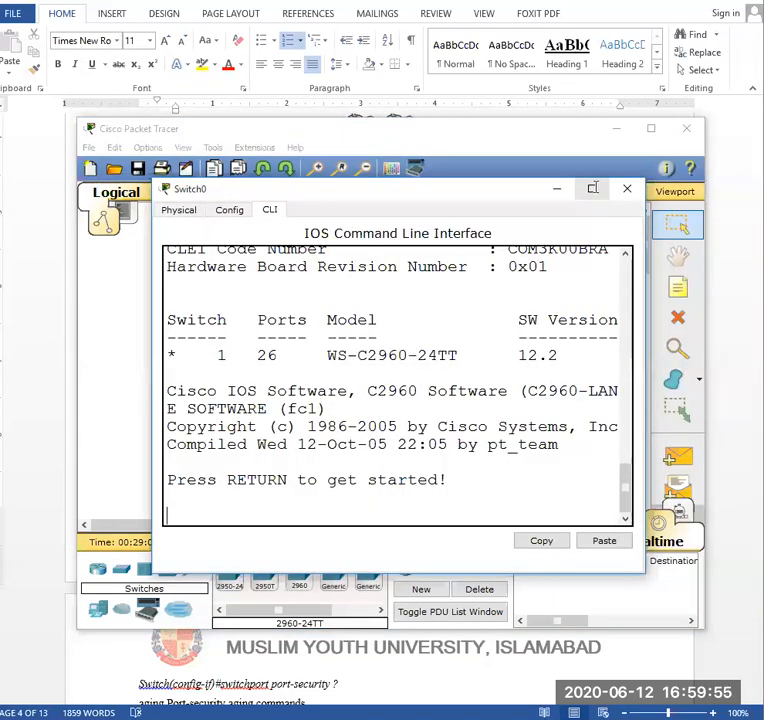
click(592, 188)
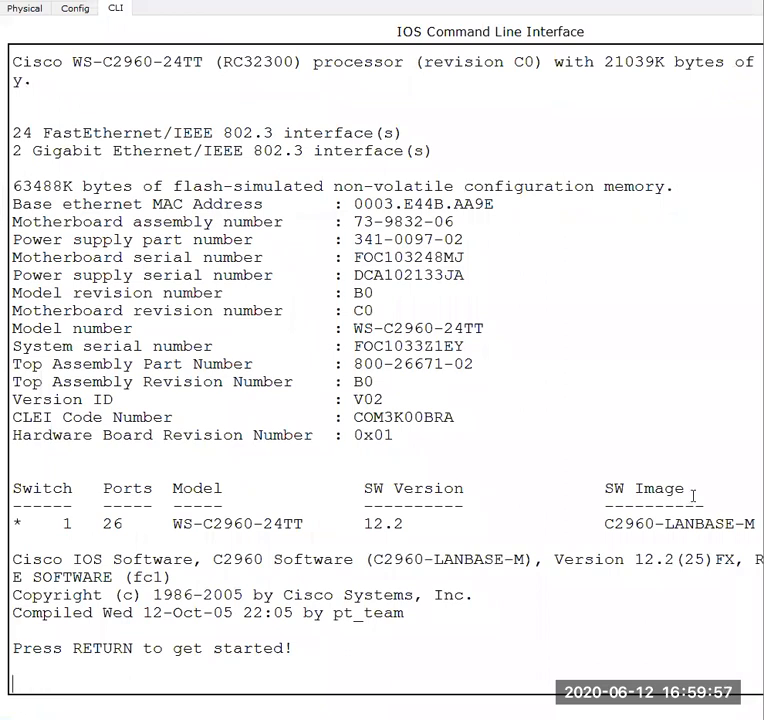
key(Return)
key(Return)
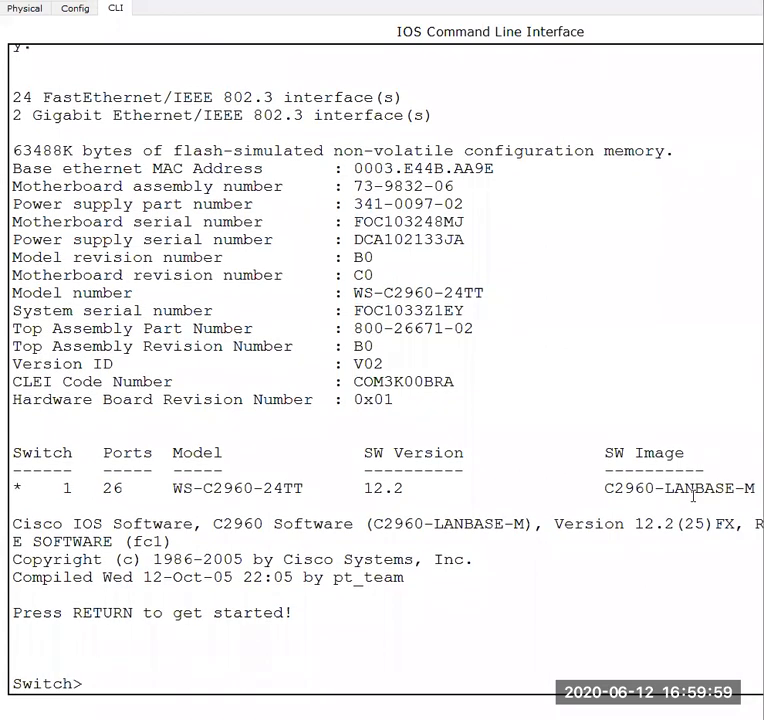
- Enter privileged EXEC mode on Switch0 with the en command
text(en)
key(Return)
key(Return)
key(Return)
key(Return)
text(cont)
key(BackSpace)
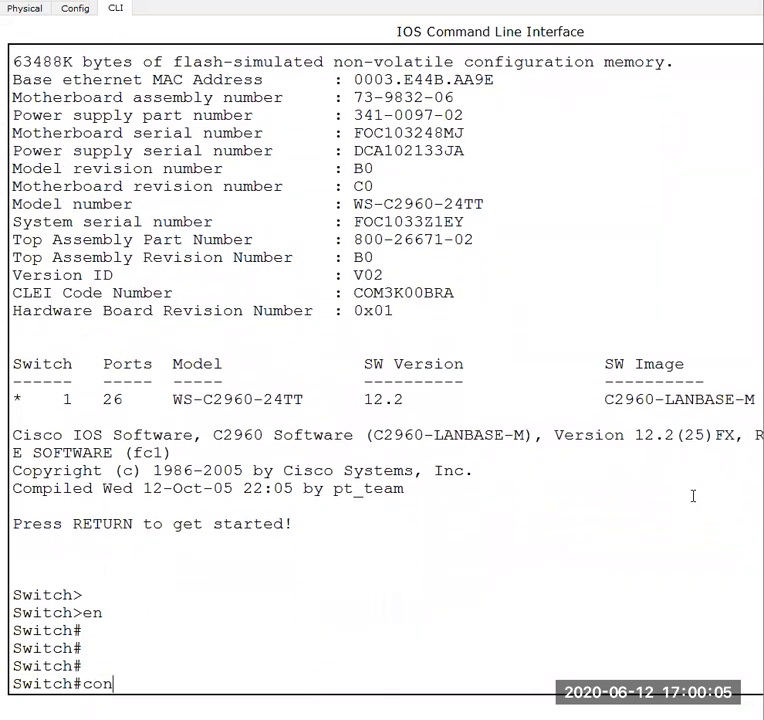
text(f)
key(BackSpace)
key(BackSpace)
key(BackSpace)
key(BackSpace)
key(BackSpace)
- Try completing the show ip command, list the available show options with show ?, and quit the listing
text(showip)
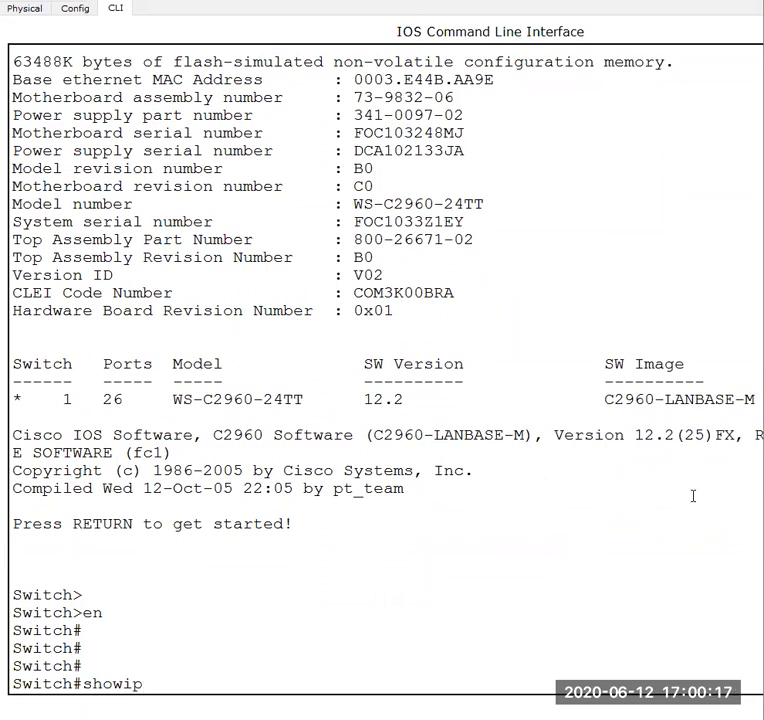
key(Tab)
key(BackSpace)
key(BackSpace)
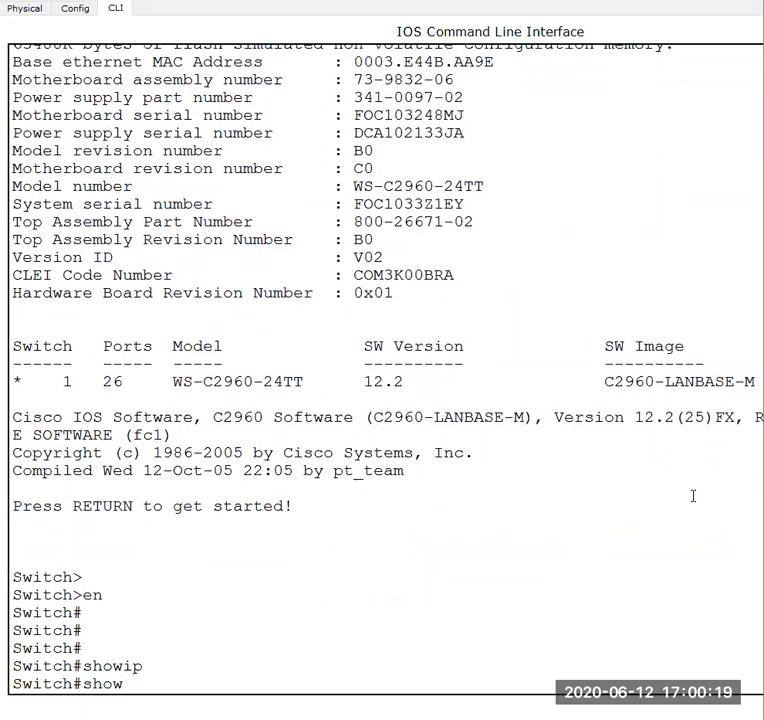
text(i)
key(Tab)
text(p)
key(Tab)
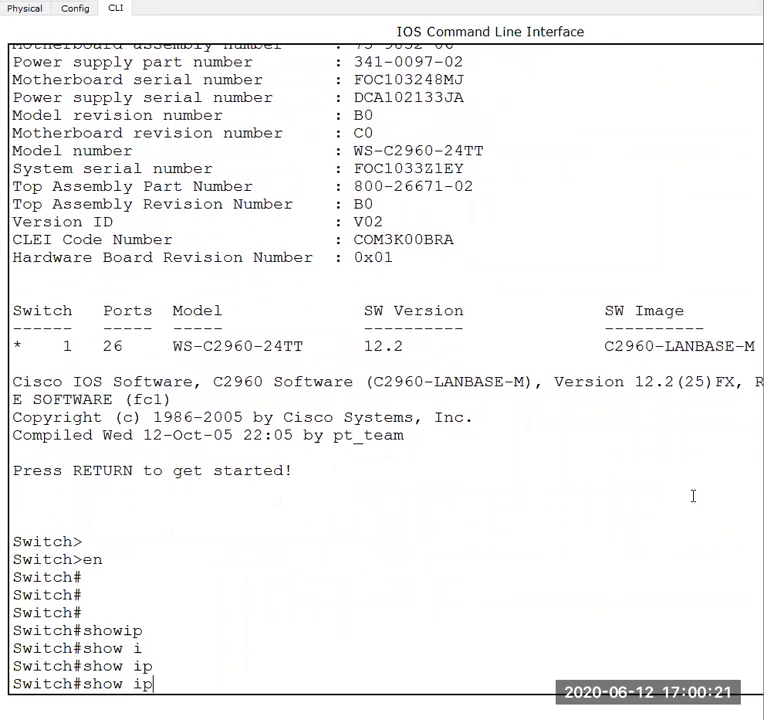
key(BackSpace)
key(BackSpace)
text(?)
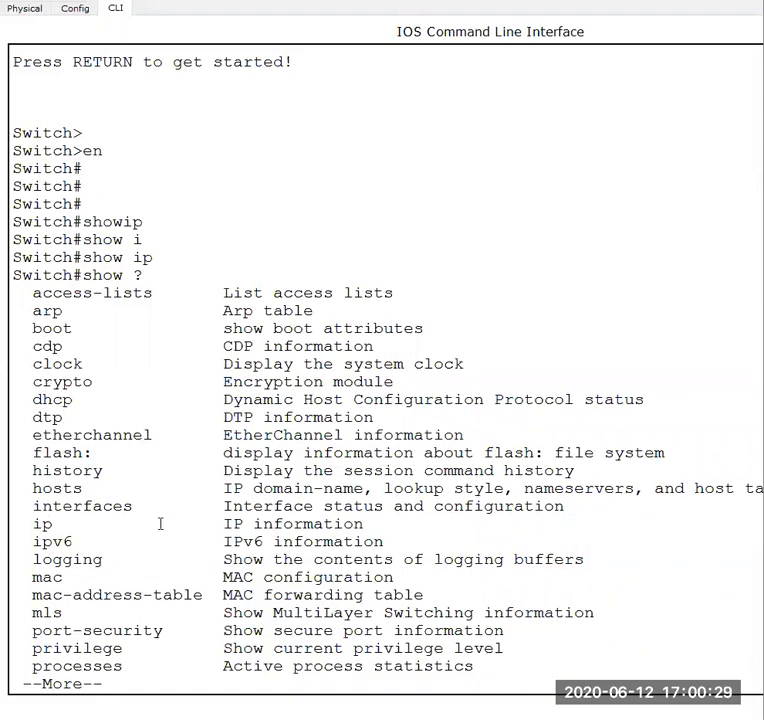
text(qip inter)
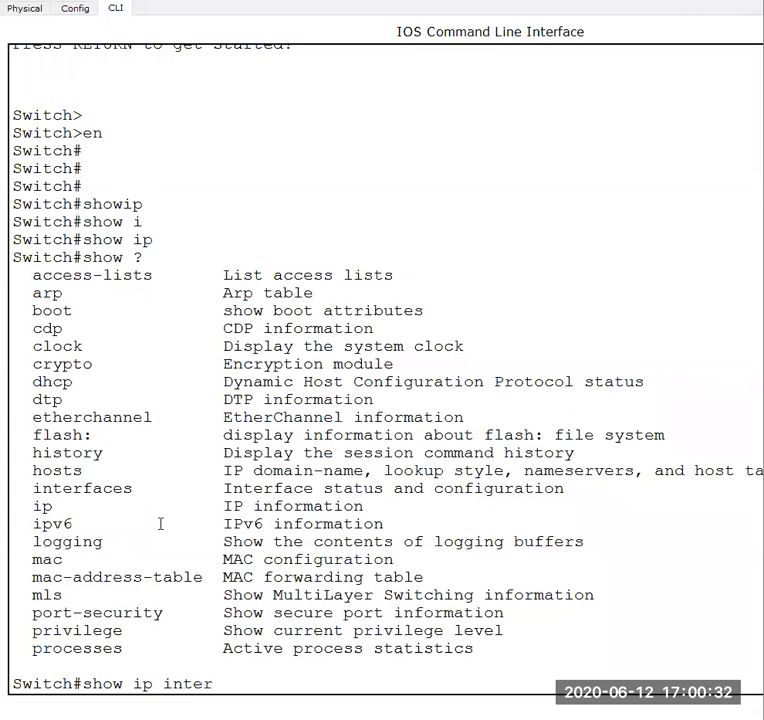
- Run show ip interface brief on Switch0 and review the full list of interfaces and their status
key(Tab)
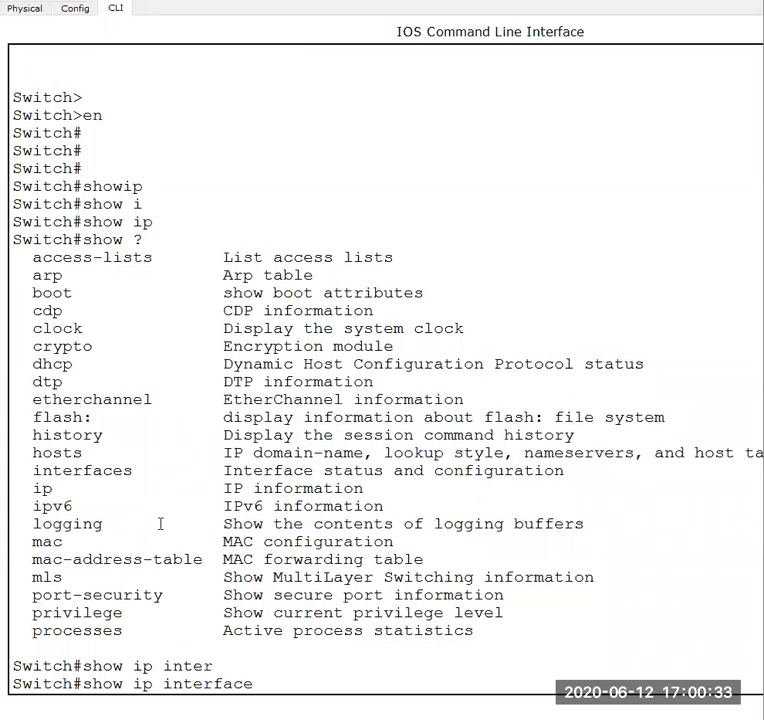
text(brie)
key(Tab)
key(Return)
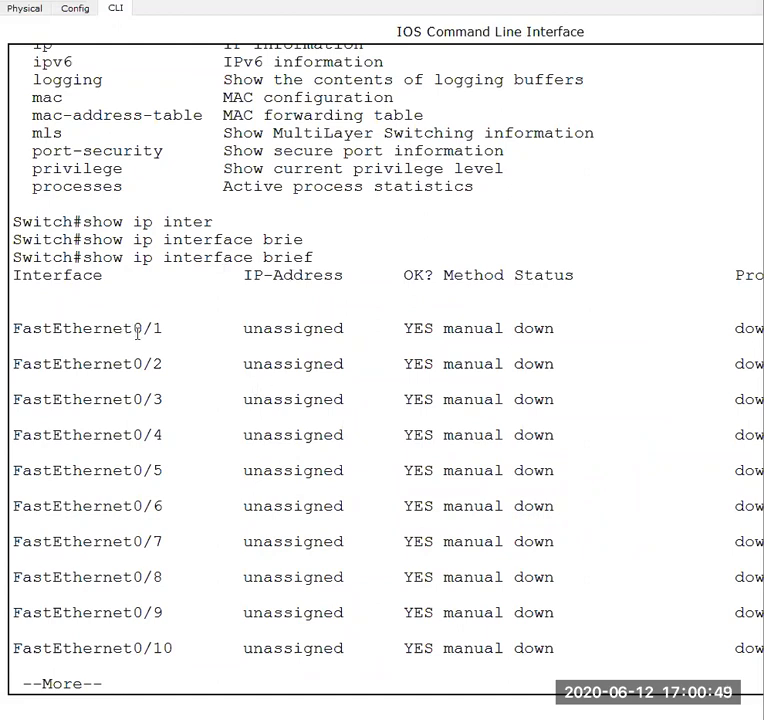
key(space)
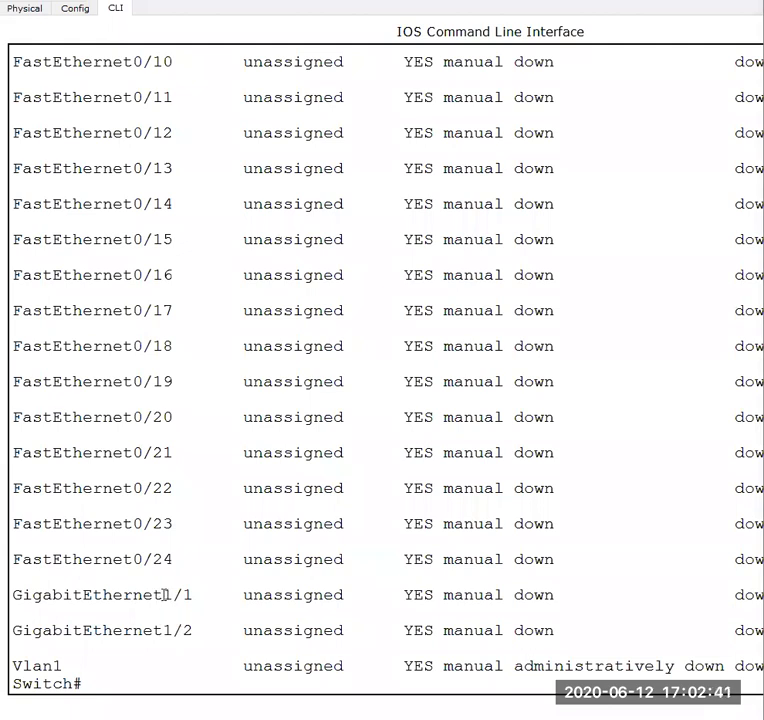
drag(164, 595, 173, 630)
click(213, 650)
scroll(477, 625, up, 5)
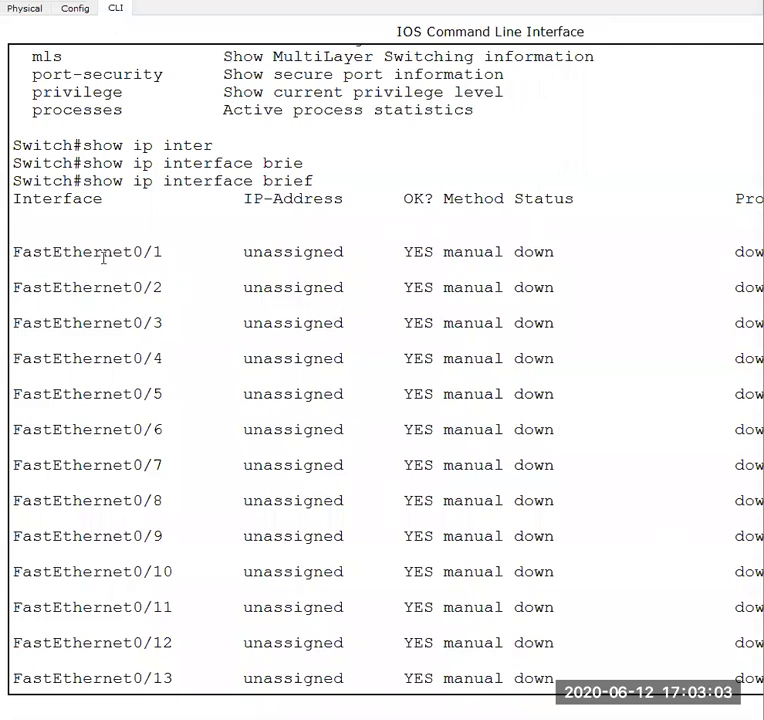
- Return to the logical workspace and place a generic PC just below and to one side of Switch0
mouse_move(597, 645)
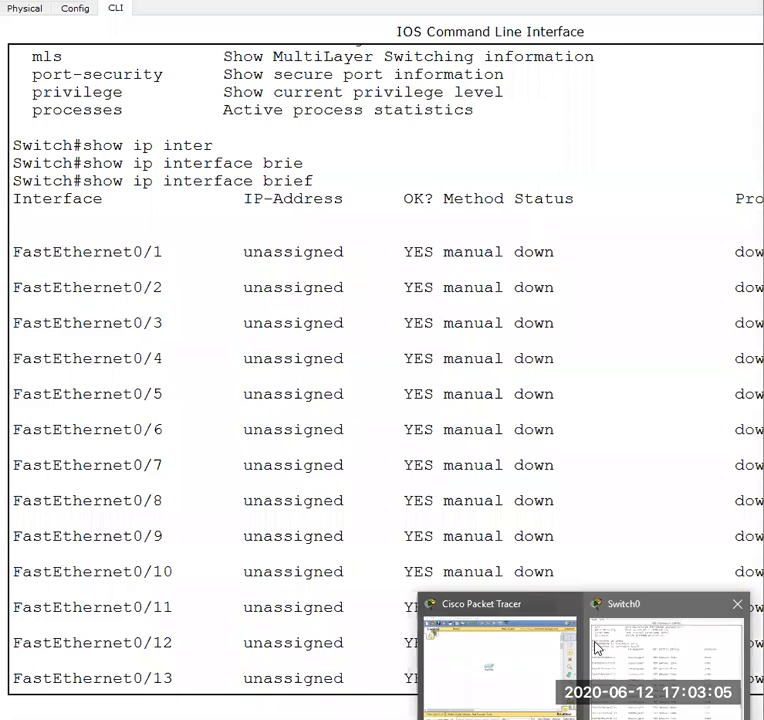
click(539, 662)
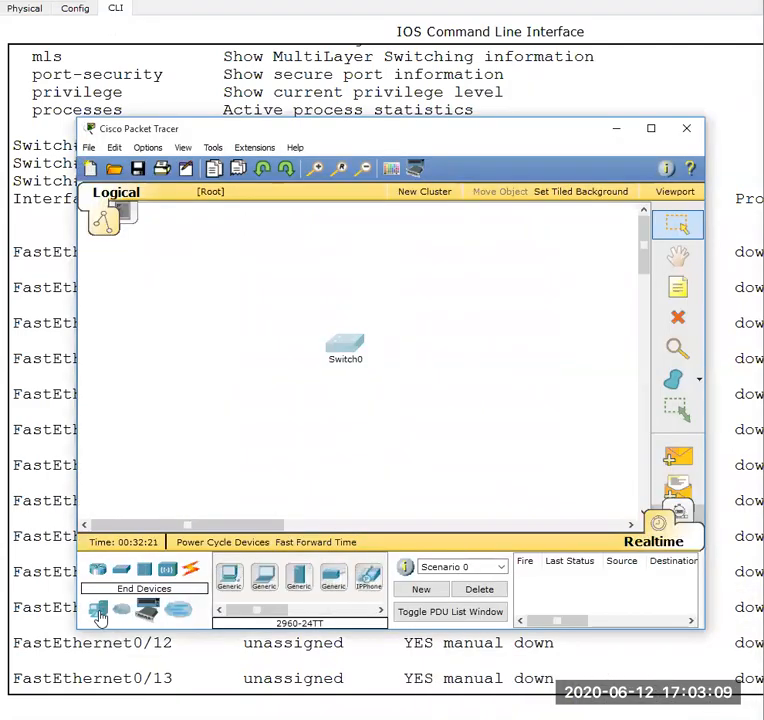
click(99, 614)
drag(228, 578, 251, 398)
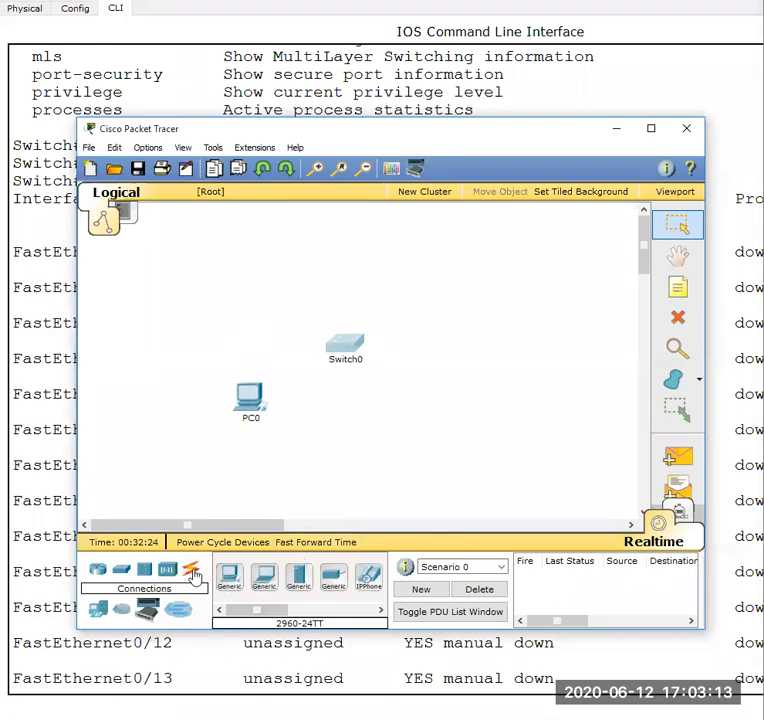
- Connect PC0's FastEthernet0 port to Switch0's FastEthernet0/1 port with a Copper Straight-Through cable
click(190, 572)
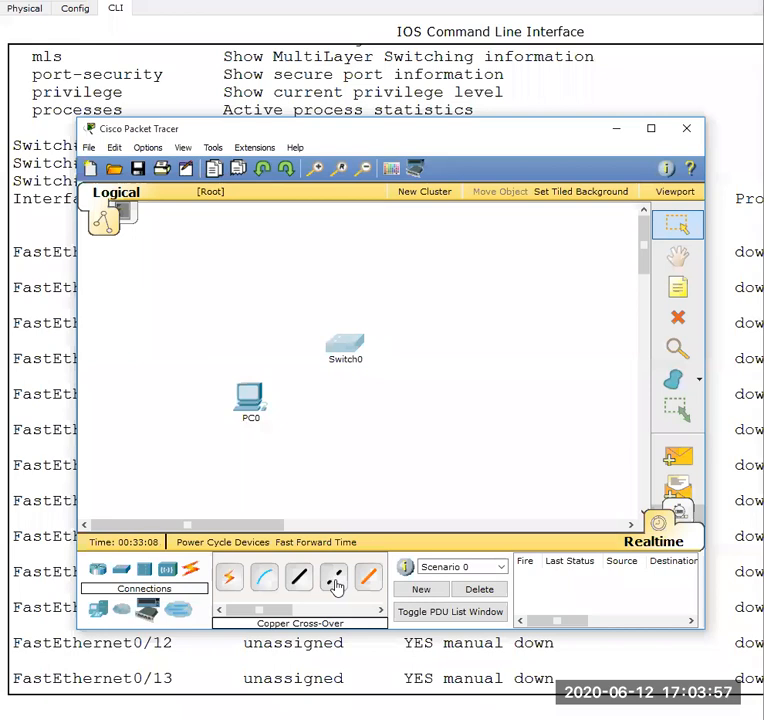
click(335, 585)
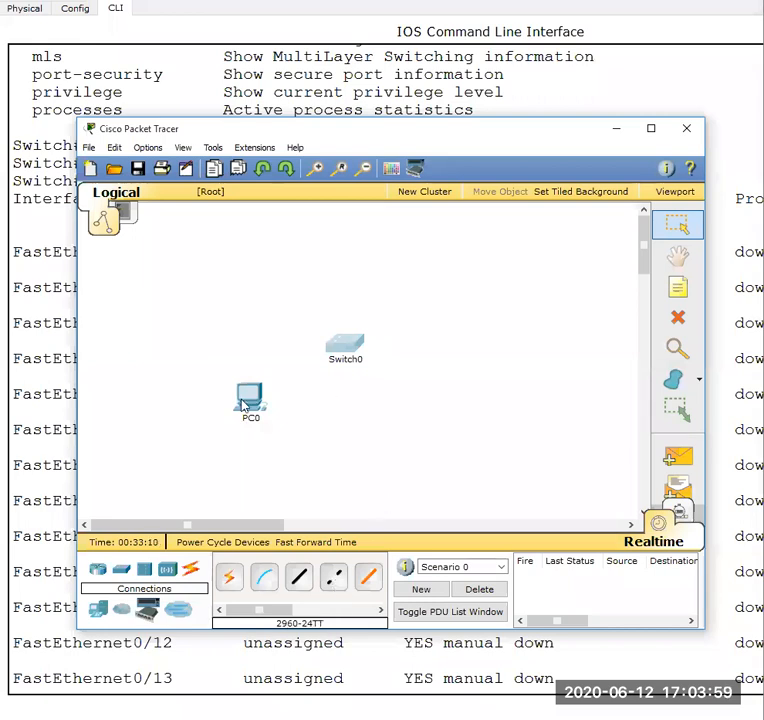
mouse_move(335, 365)
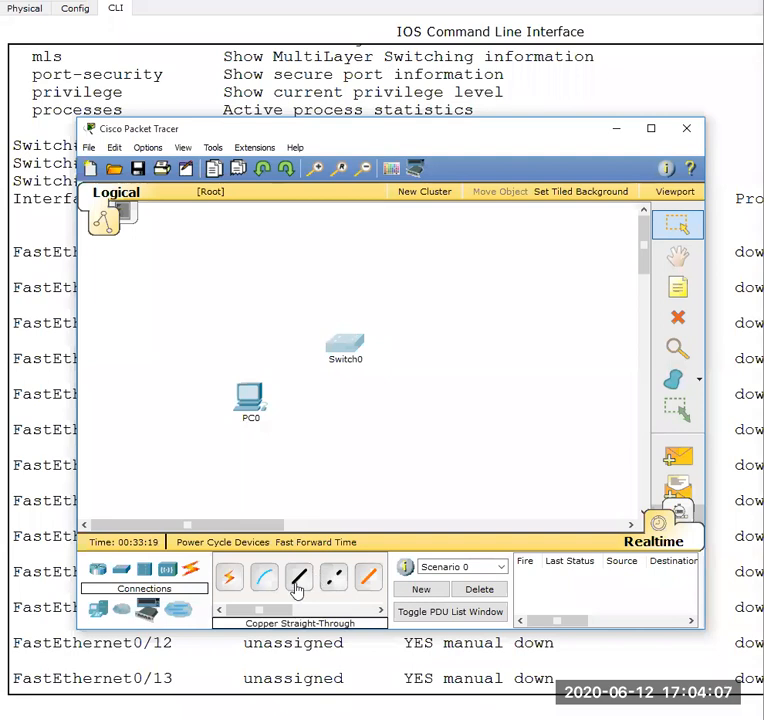
click(297, 588)
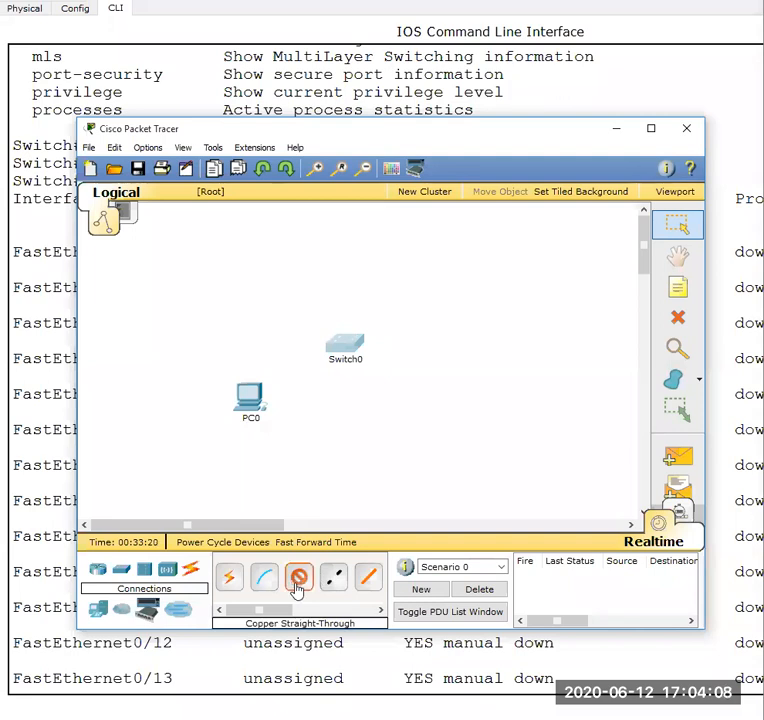
click(250, 398)
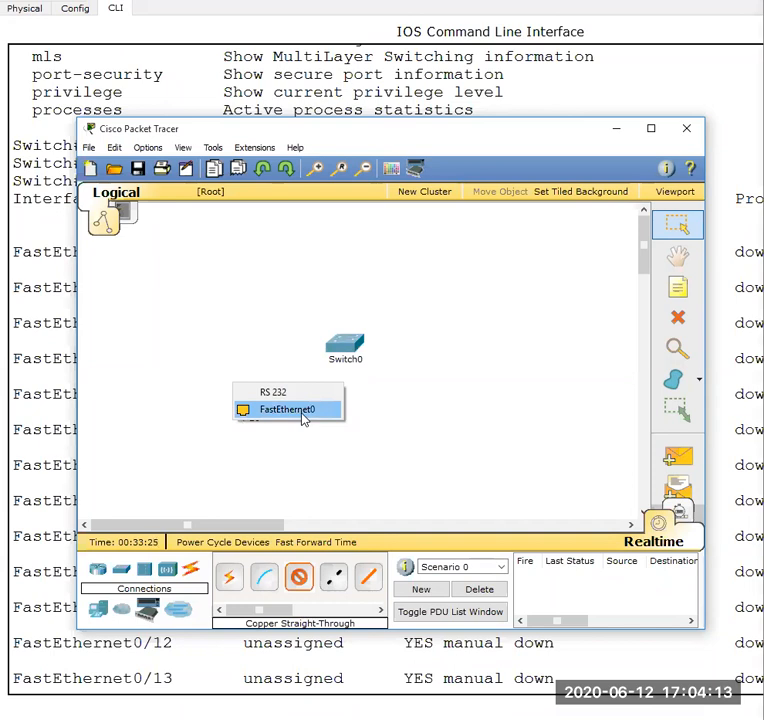
click(302, 414)
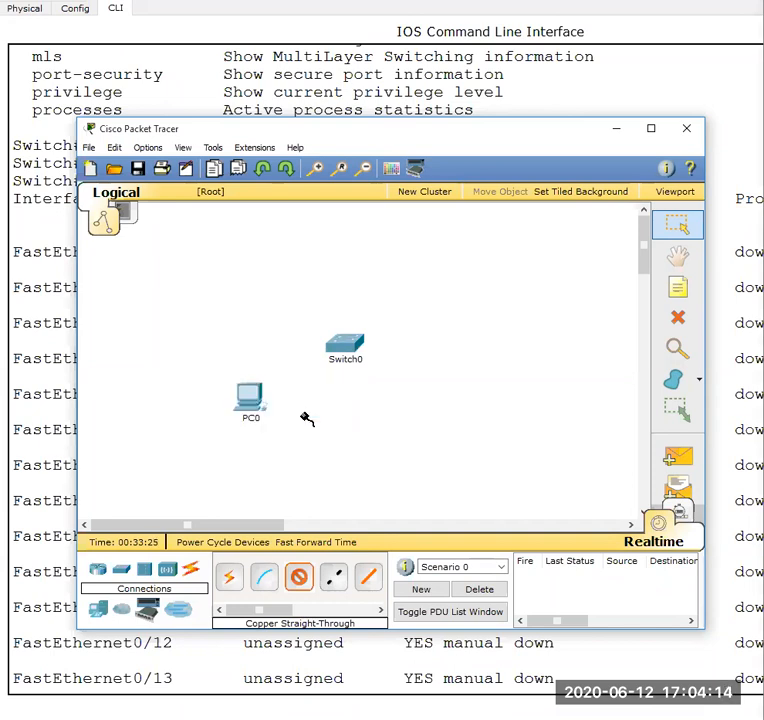
click(346, 346)
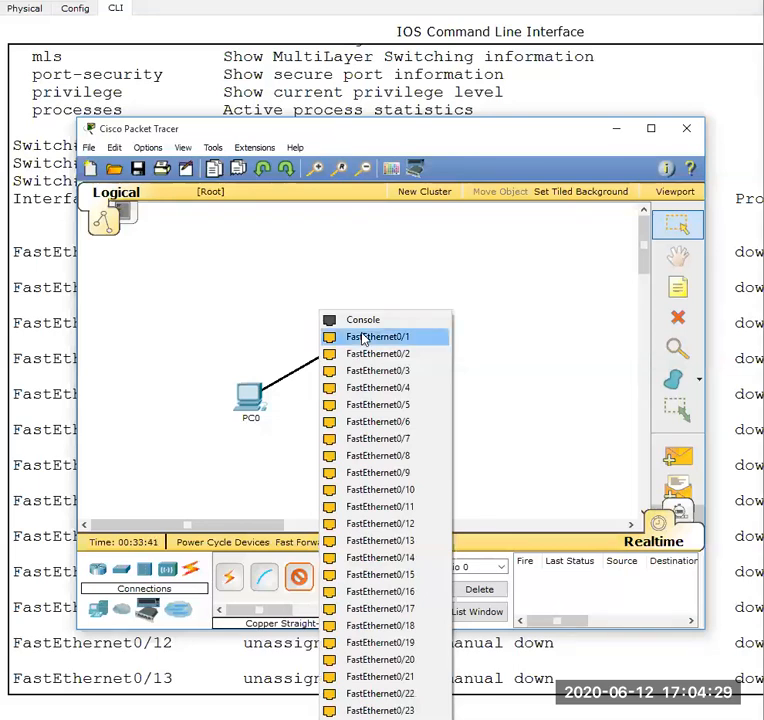
click(364, 340)
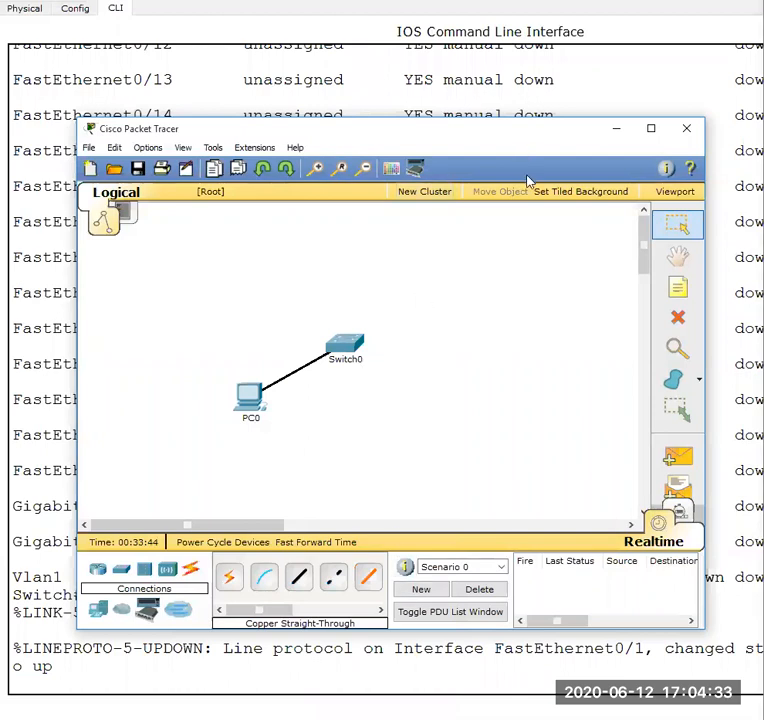
- Run show ip interface brief again in Switch0's CLI and compare the status of FastEthernet0/1 with FastEthernet0/2
click(483, 665)
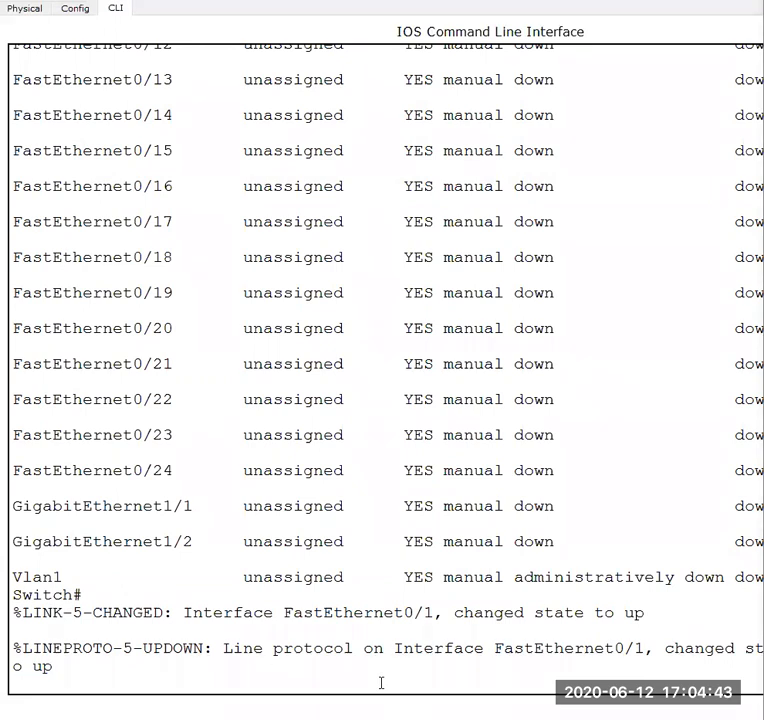
key(Return)
key(Return)
key(Return)
key(Return)
key(Return)
key(Up)
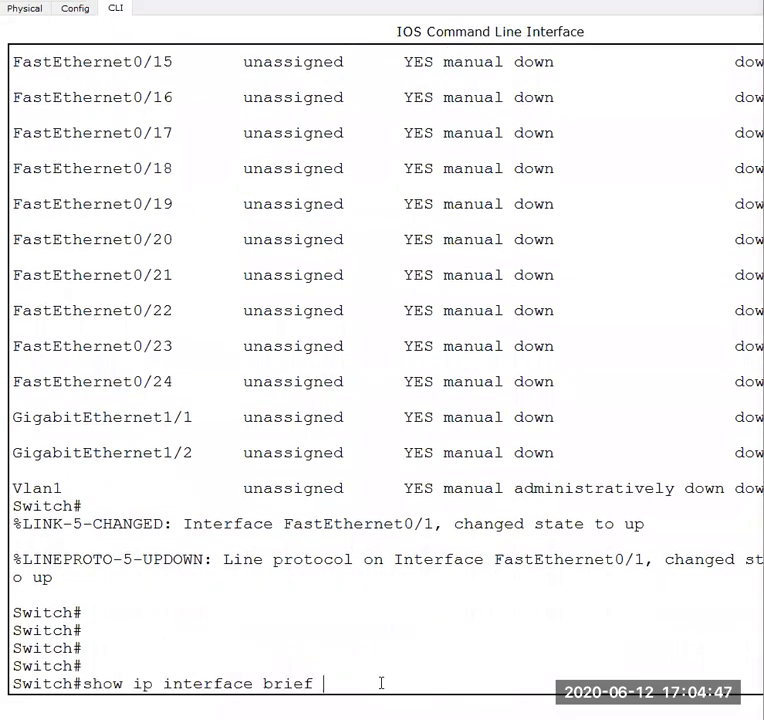
key(Return)
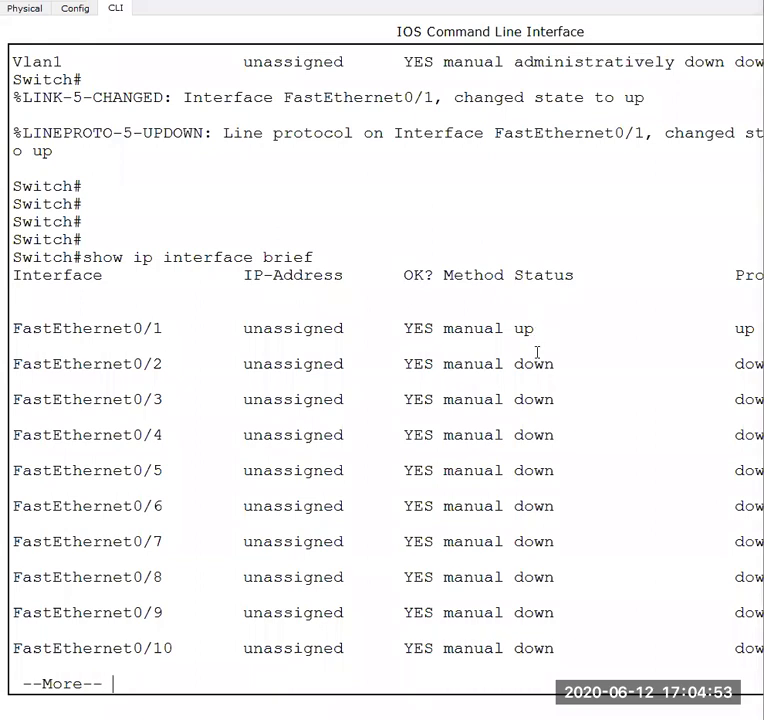
drag(537, 330, 505, 330)
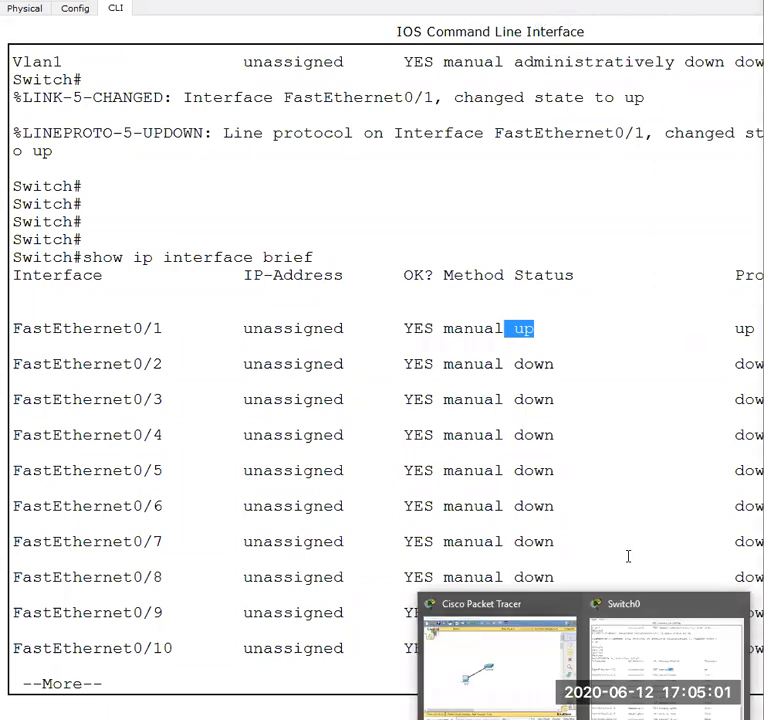
click(713, 289)
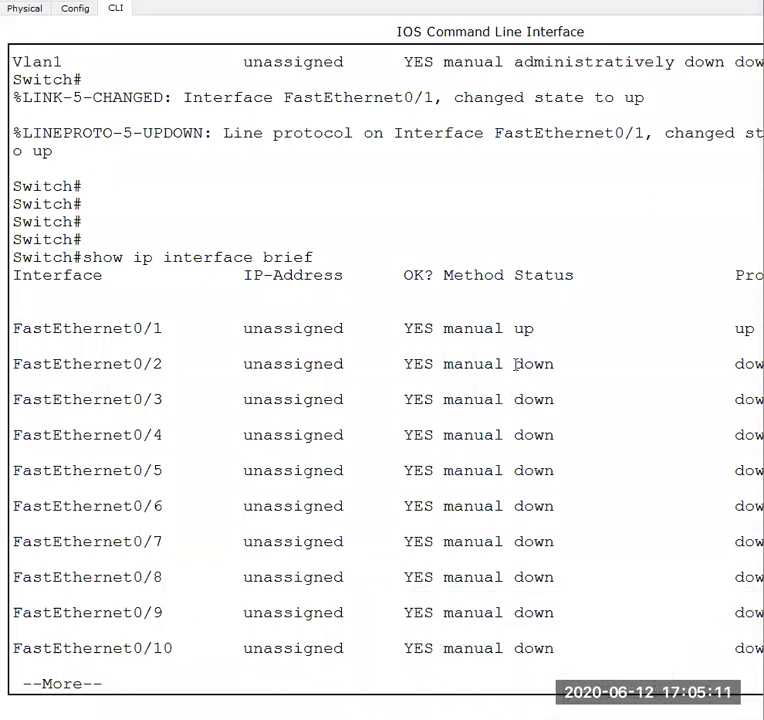
drag(518, 364, 562, 364)
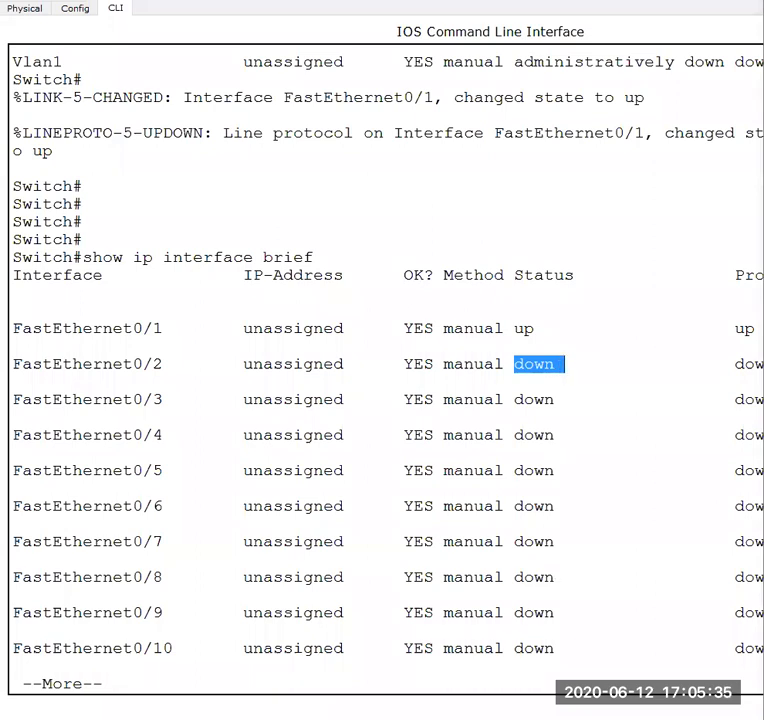
- Quit the paged interface listing in Switch0's CLI and get back to a clear privileged prompt
click(597, 708)
click(629, 677)
click(519, 612)
key(Return)
key(Return)
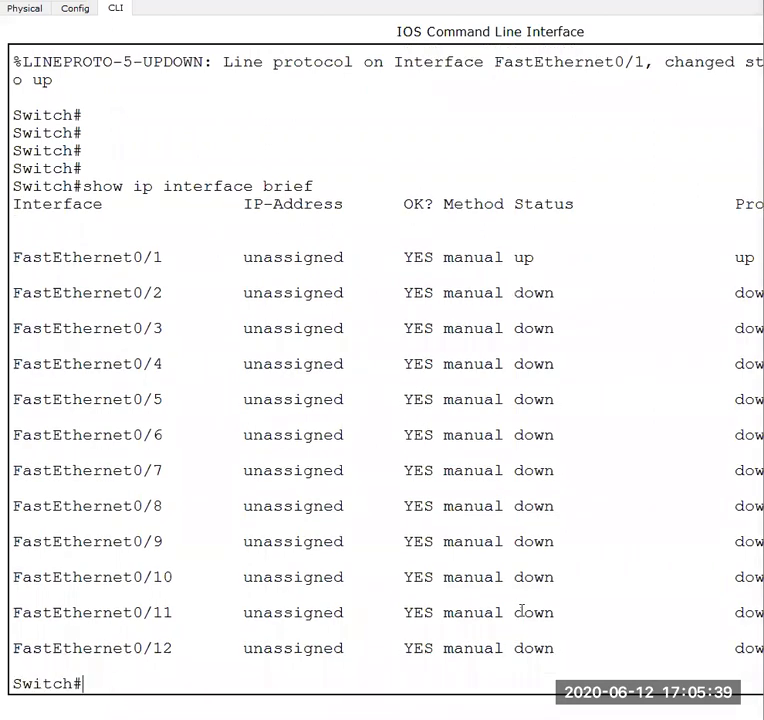
key(Return)
key(Return)
key(Return)
key(Return)
- Enter global configuration mode on Switch0 with conf t
text(co)
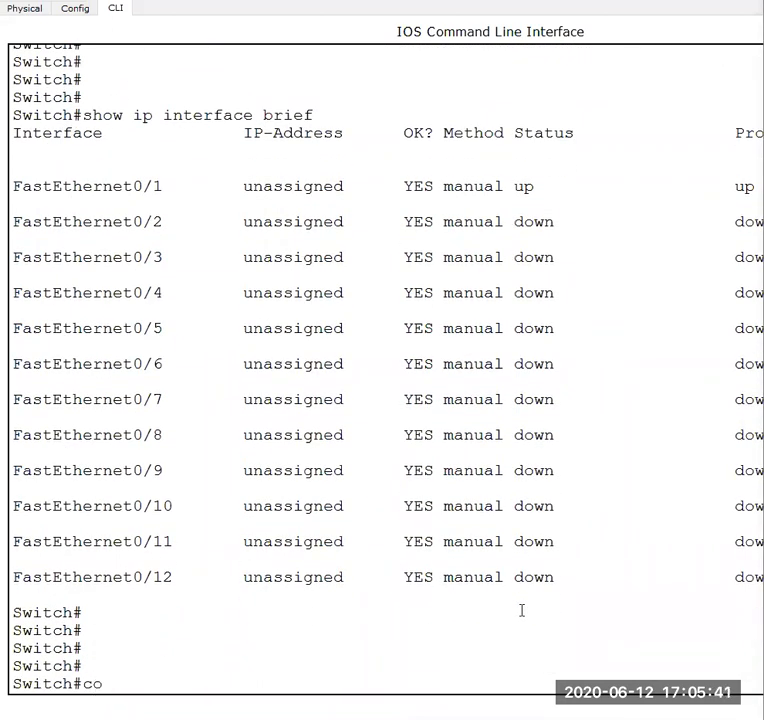
text(nf t)
key(Return)
key(Return)
key(Return)
key(Return)
key(Return)
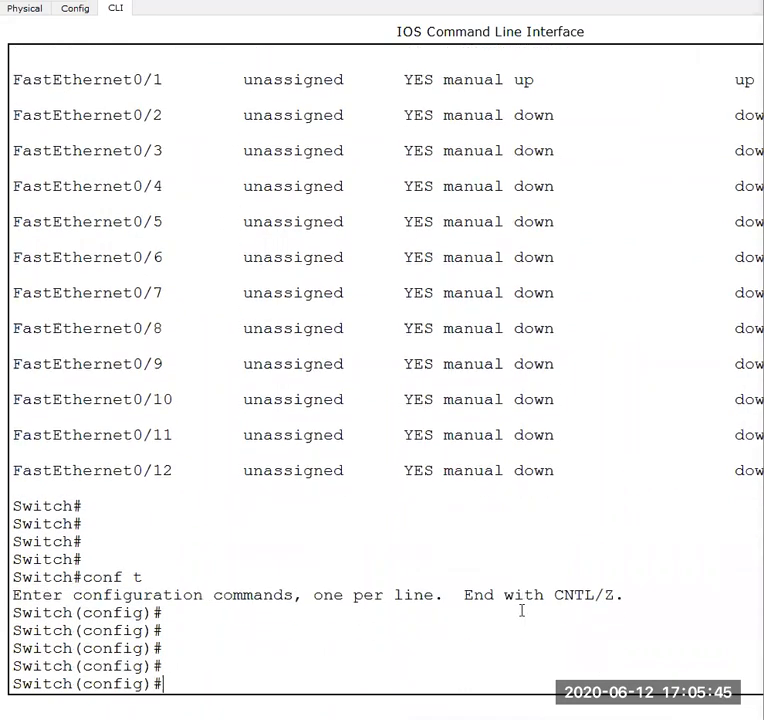
key(Return)
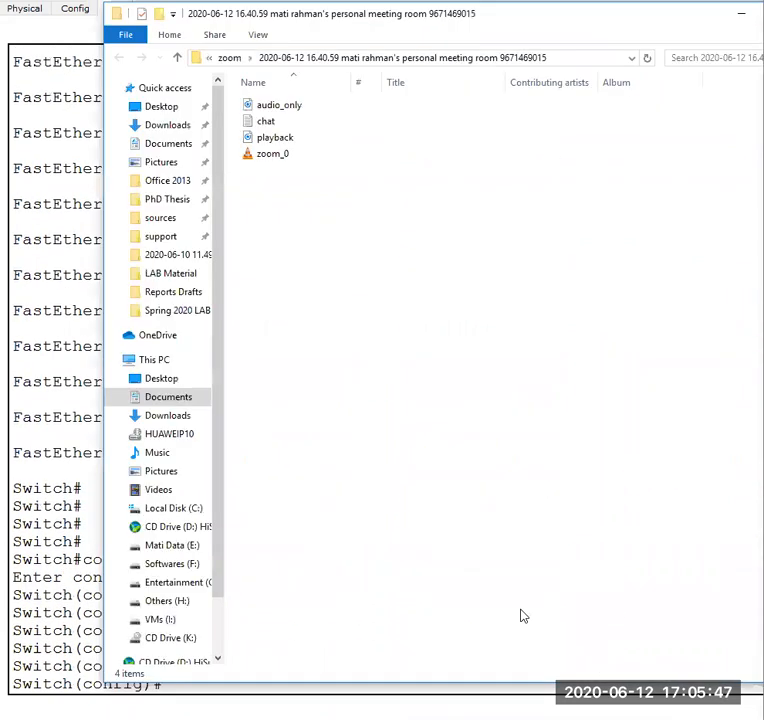
- Go back to Switch0's CLI and list the available interface types with interface ?
click(83, 311)
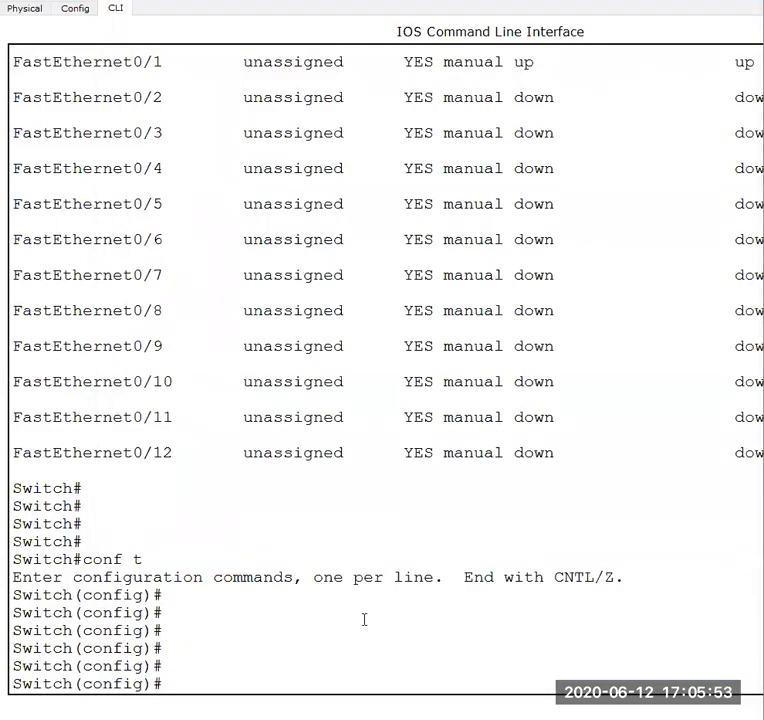
text(inter)
key(Tab)
text(f)
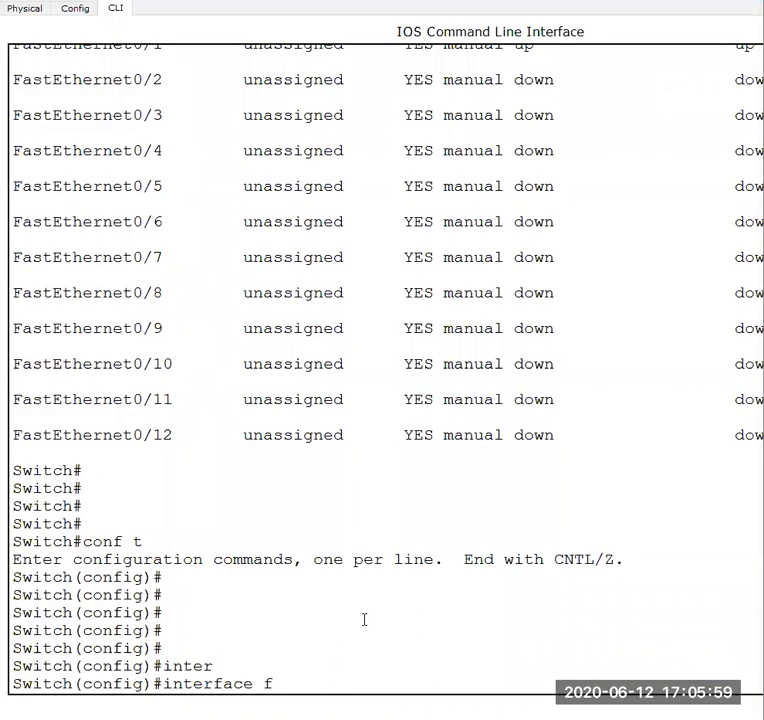
key(BackSpace)
text(?)
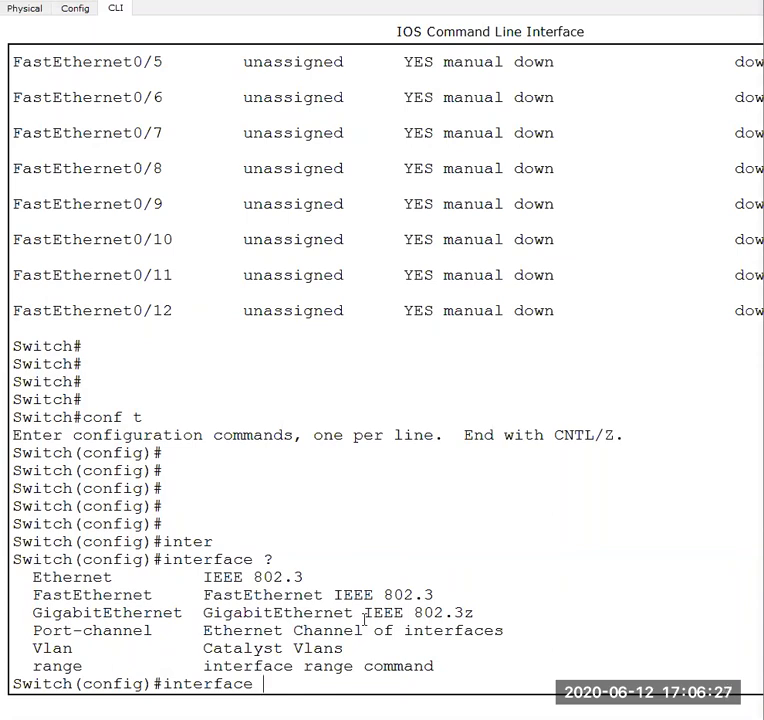
- Enter interface configuration mode for interface fastEthernet 0/1, checking the port against the earlier interface listing
text(fa)
key(Tab)
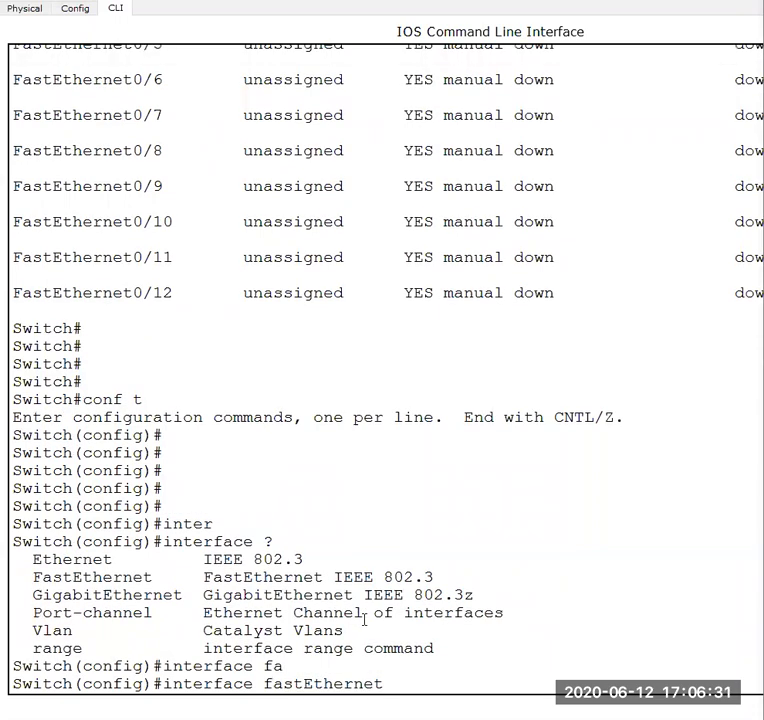
text(0/1)
scroll(396, 325, up, 2)
scroll(396, 325, up, 8)
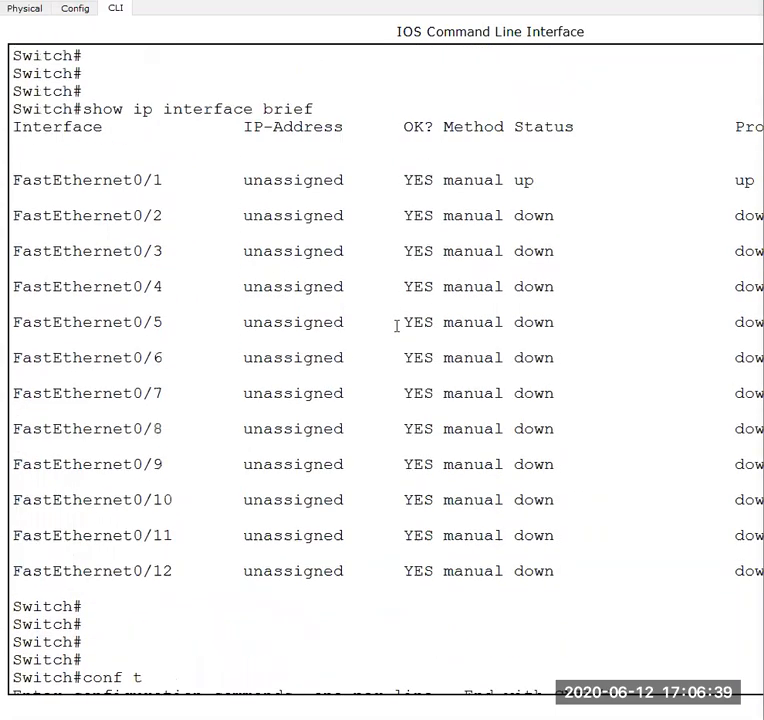
scroll(346, 324, down, 3)
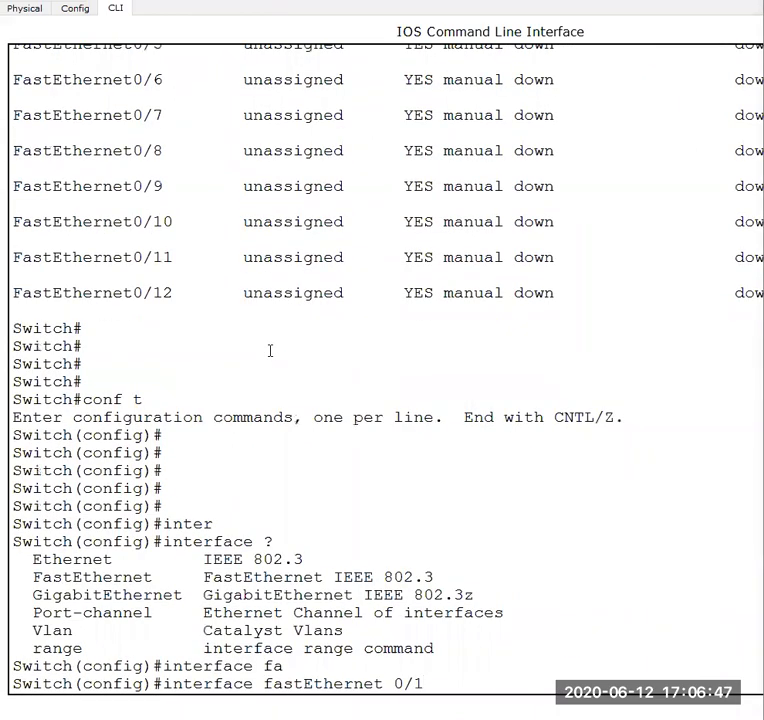
key(Return)
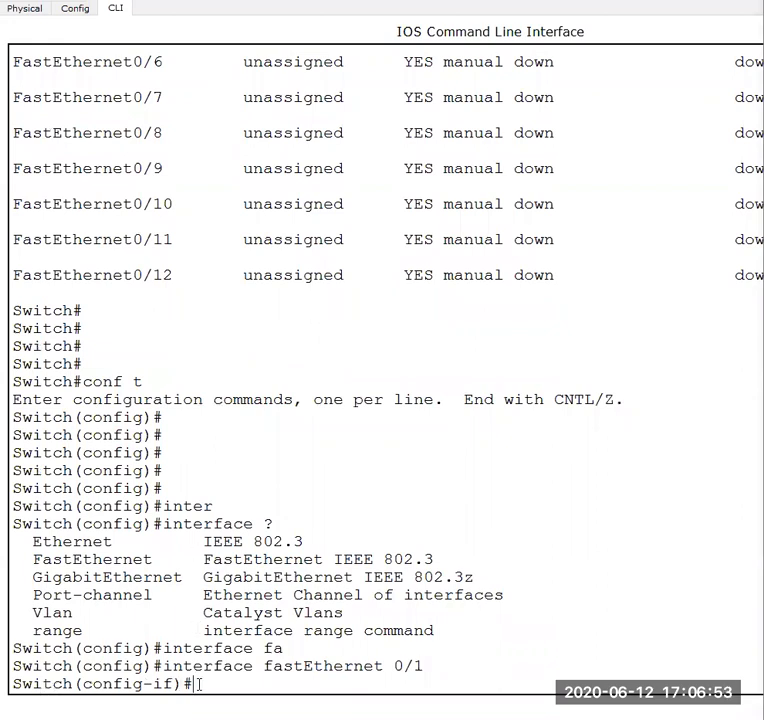
- List the available interface configuration commands for FastEthernet0/1 with ?
text(?)
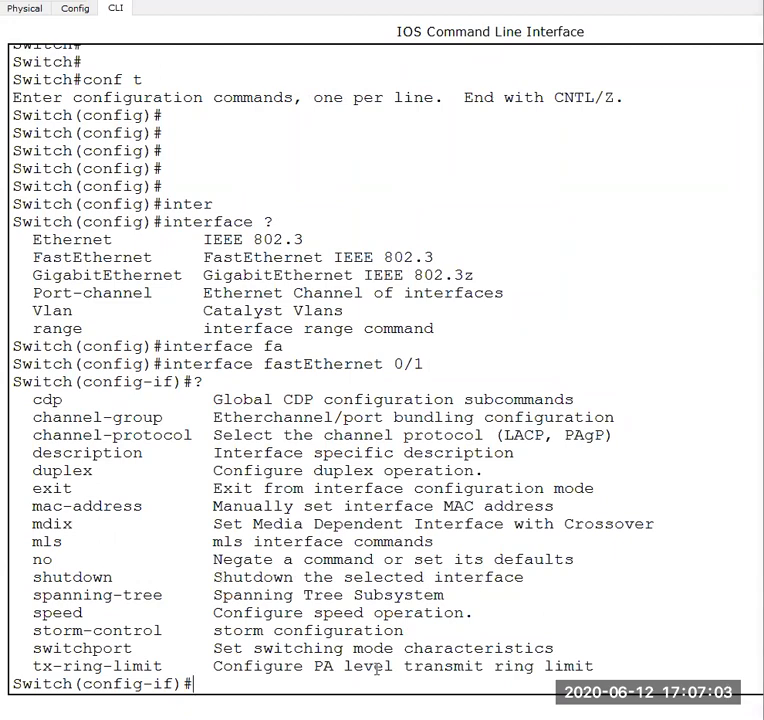
key(Return)
key(Return)
key(Return)
key(Return)
key(Return)
key(Return)
key(Return)
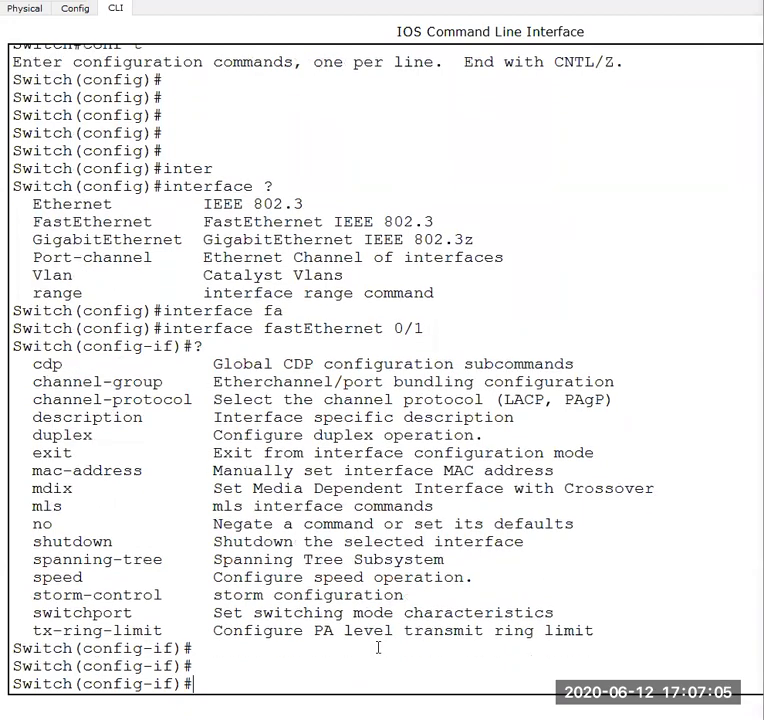
- Disable FastEthernet0/1 on Switch0 with the shutdown command
text(shu)
key(Tab)
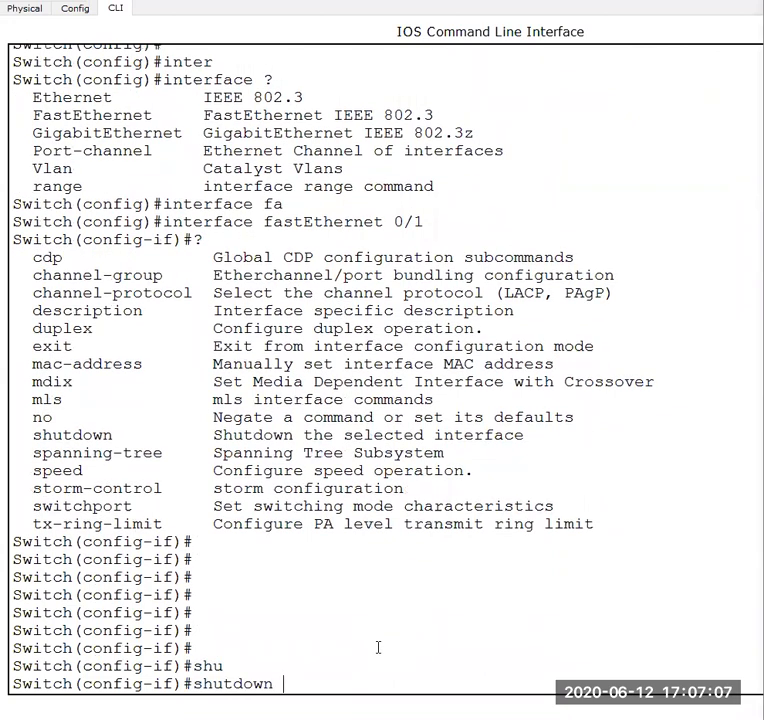
key(Return)
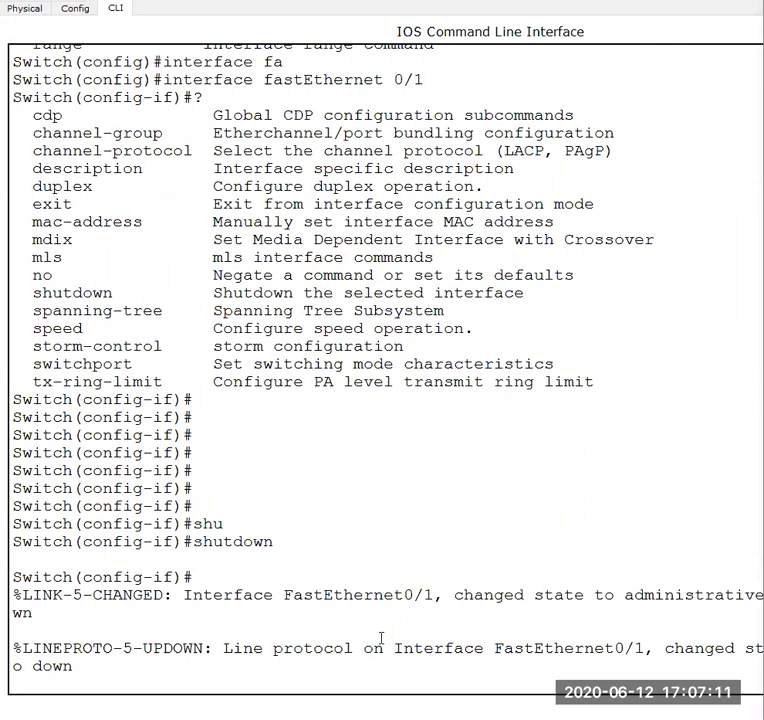
key(Return)
key(Return)
key(Return)
key(Return)
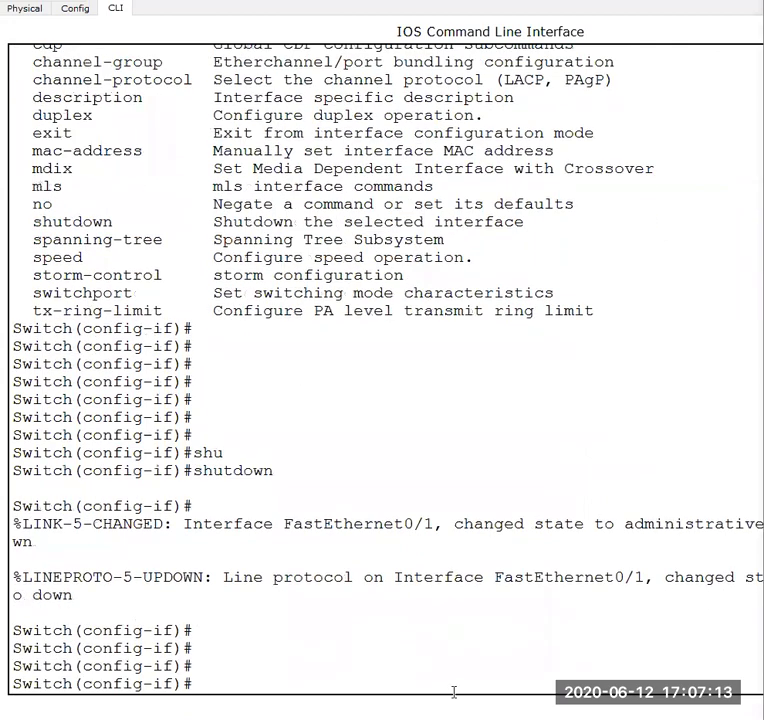
- In the workspace's interface preferences, enable Show Link Lights and Always Show Port Labels
mouse_move(488, 705)
click(495, 660)
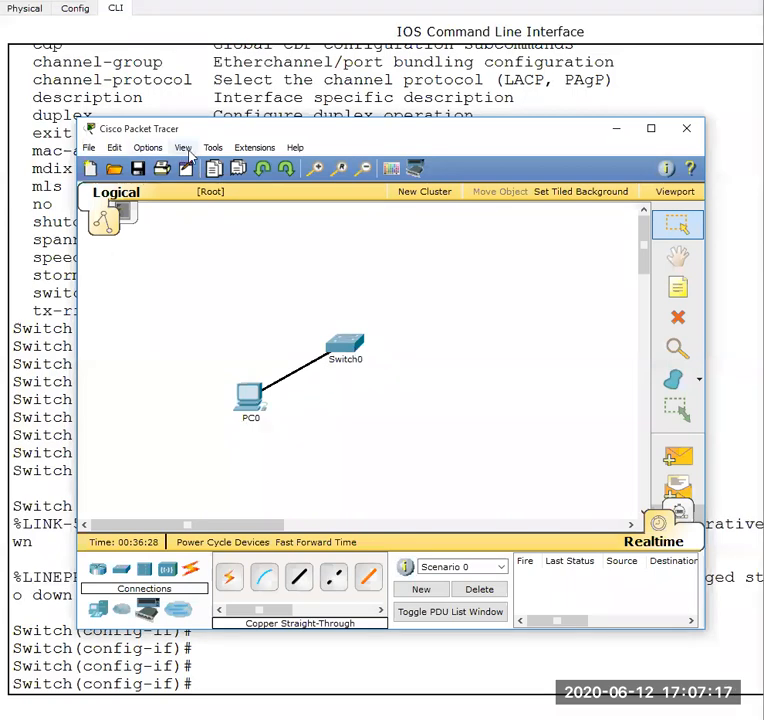
click(148, 147)
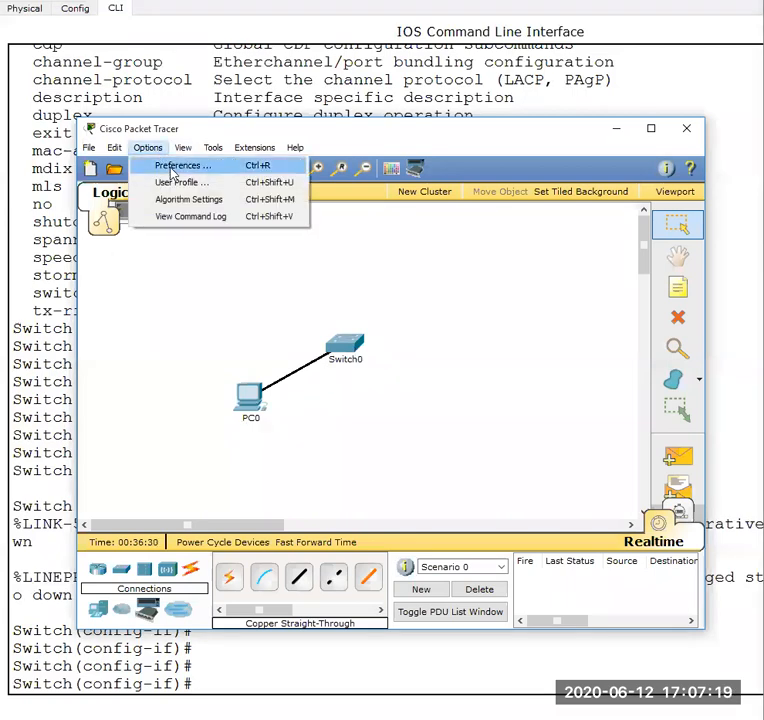
click(170, 165)
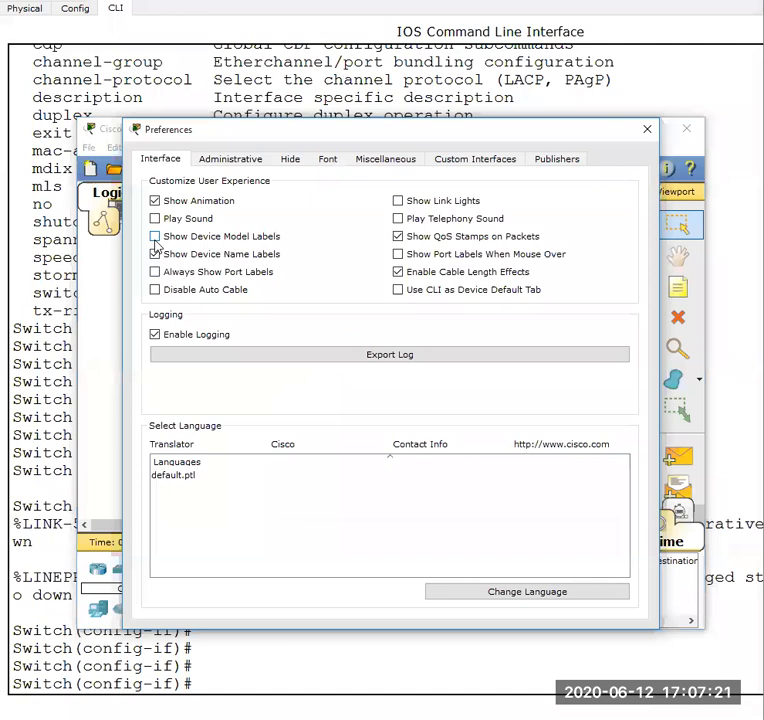
click(398, 202)
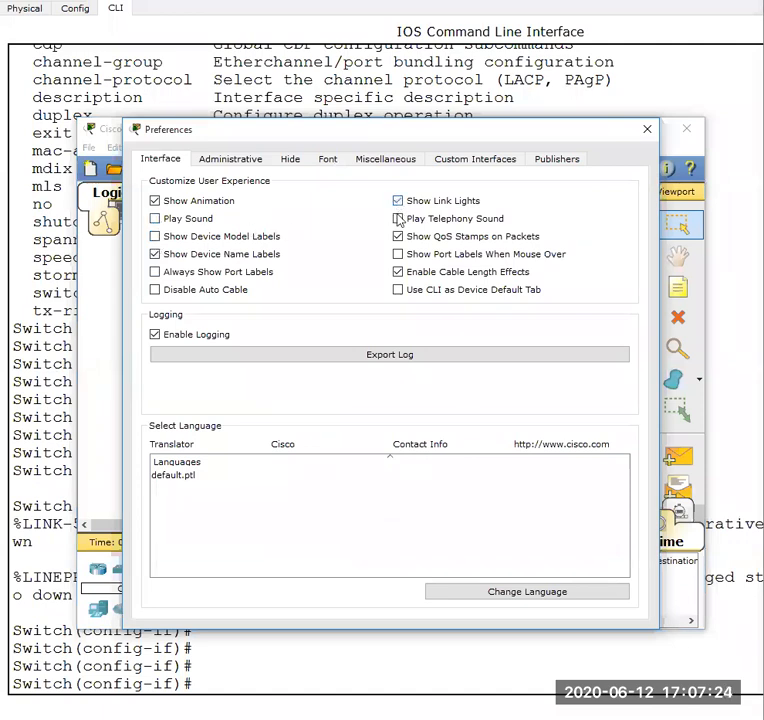
click(155, 274)
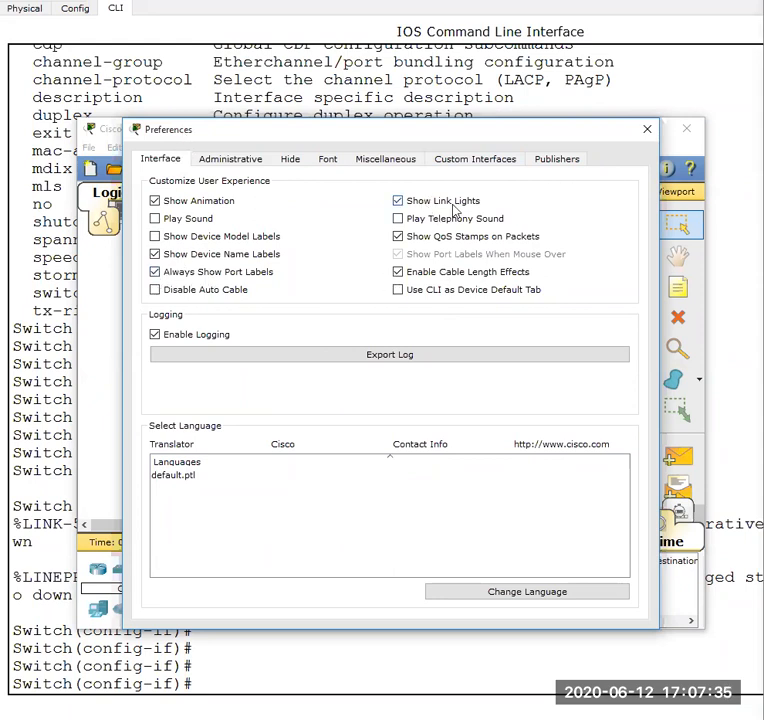
click(647, 129)
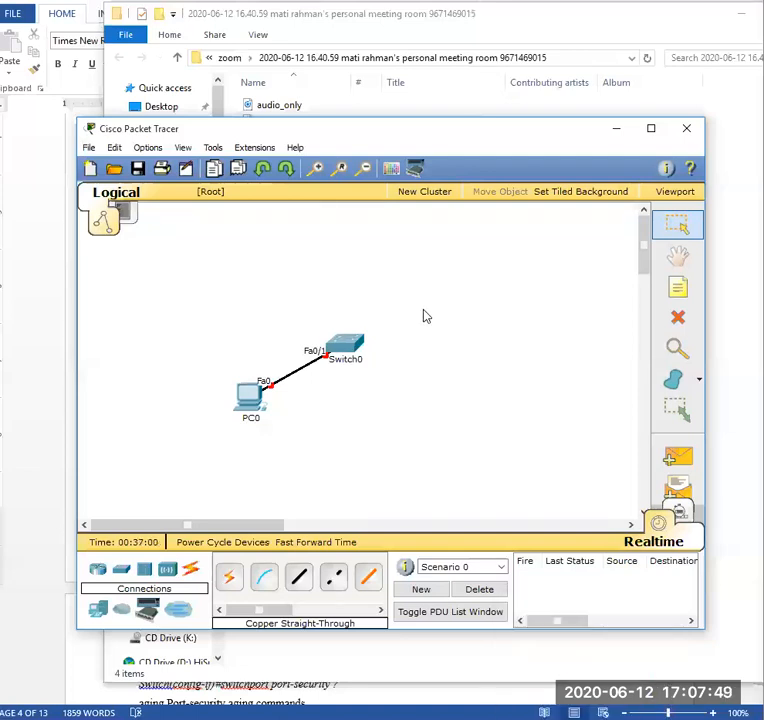
- Reopen Switch0's CLI in full size and re-enable FastEthernet0/1 with no shutdown
click(22, 200)
click(532, 718)
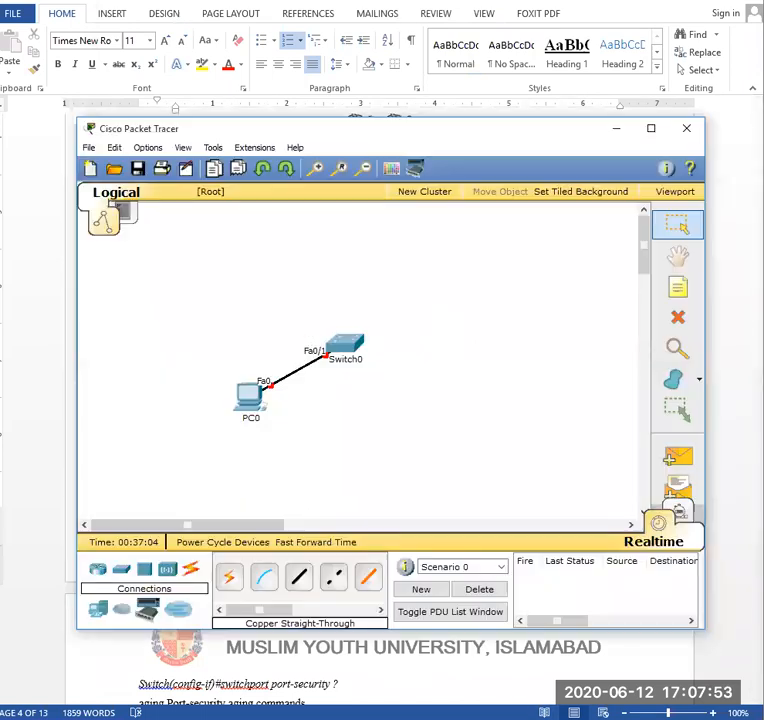
click(338, 345)
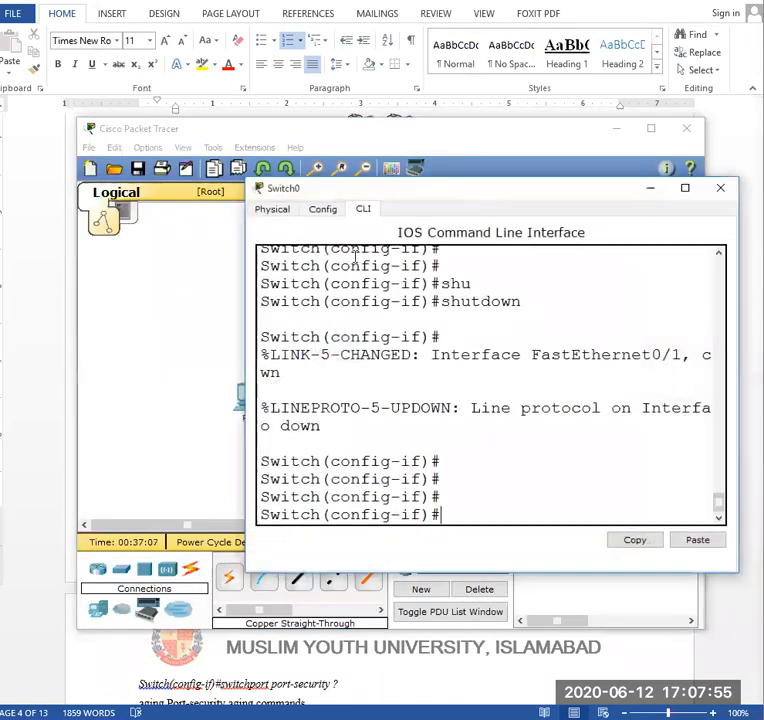
click(686, 187)
key(Return)
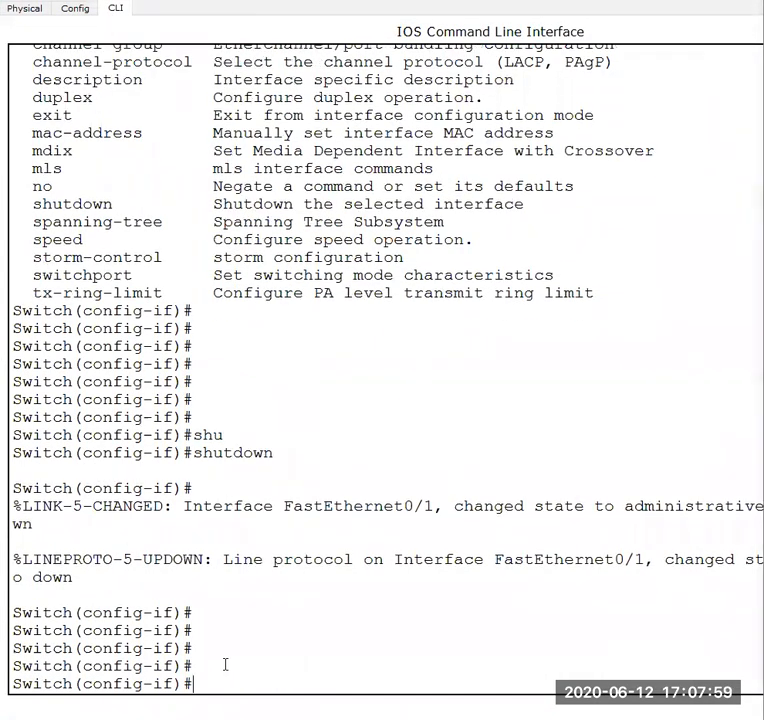
key(Return)
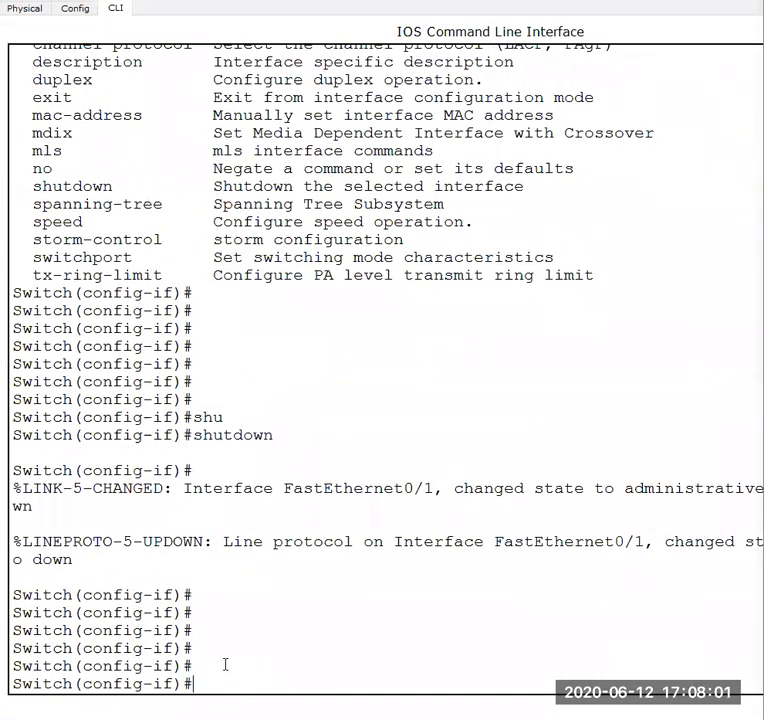
key(Up)
key(Left)
key(Left)
key(Left)
key(Left)
key(Left)
key(Left)
key(Left)
key(Left)
key(Left)
text(no)
key(Return)
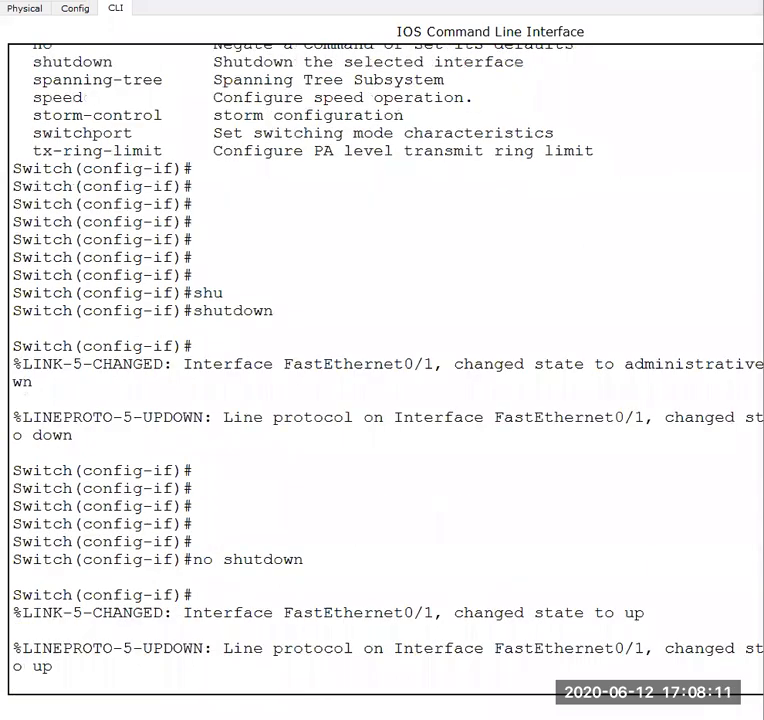
- Check the link lights on the cable between PC0 and Switch0 in the logical workspace
click(529, 699)
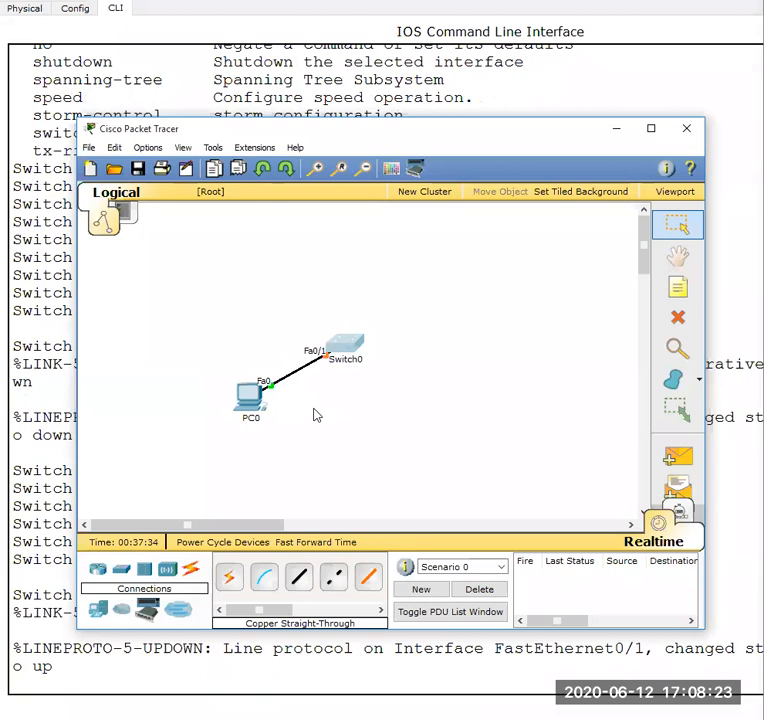
click(470, 660)
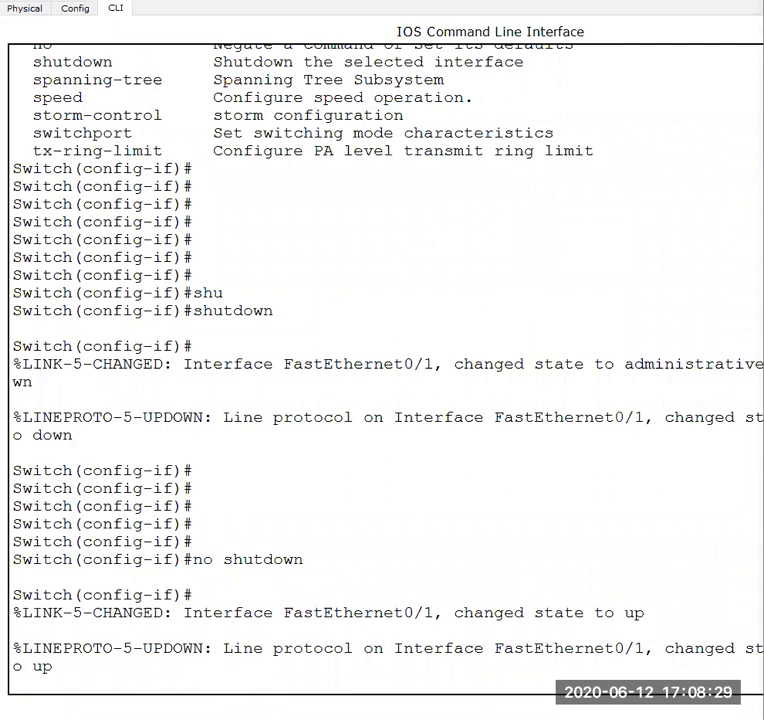
click(525, 672)
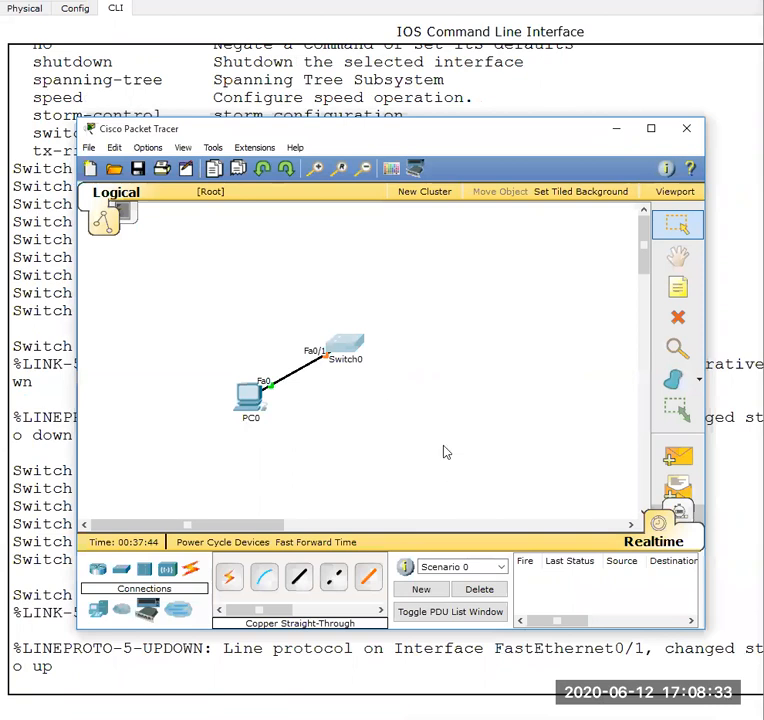
- Return to Switch0's CLI and leave interface configuration for global configuration mode with exit
click(614, 127)
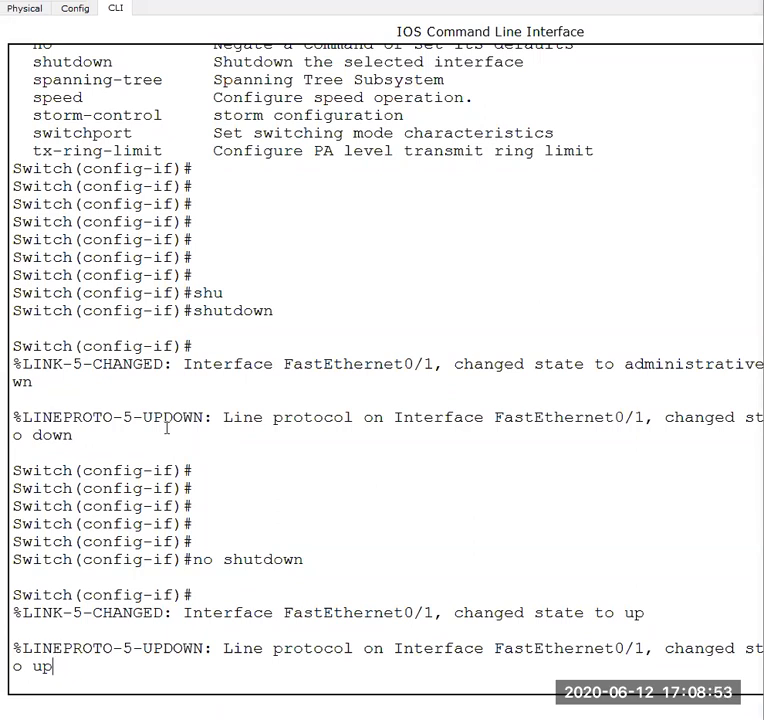
key(Return)
key(Return)
key(Return)
key(Return)
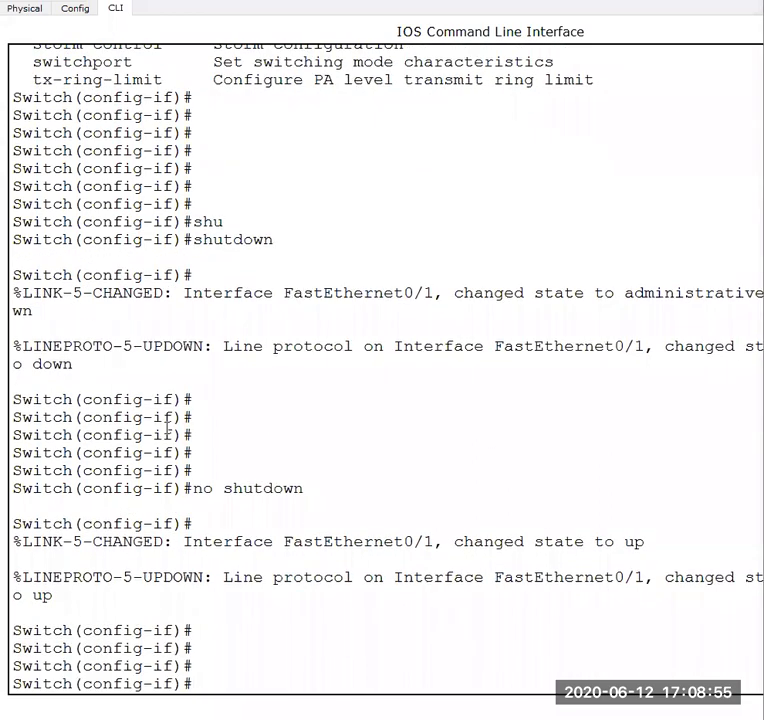
text(exit)
key(Return)
key(Return)
key(Return)
key(Return)
key(Return)
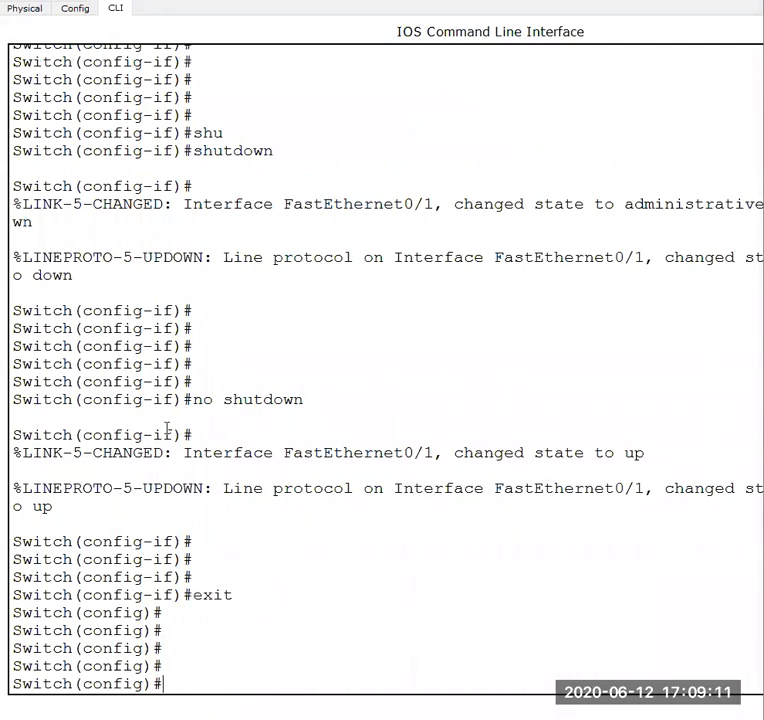
- Recall the earlier interface fastEthernet 0/1 command and change it to interface range
key(Up)
key(Up)
key(Up)
key(Up)
key(Up)
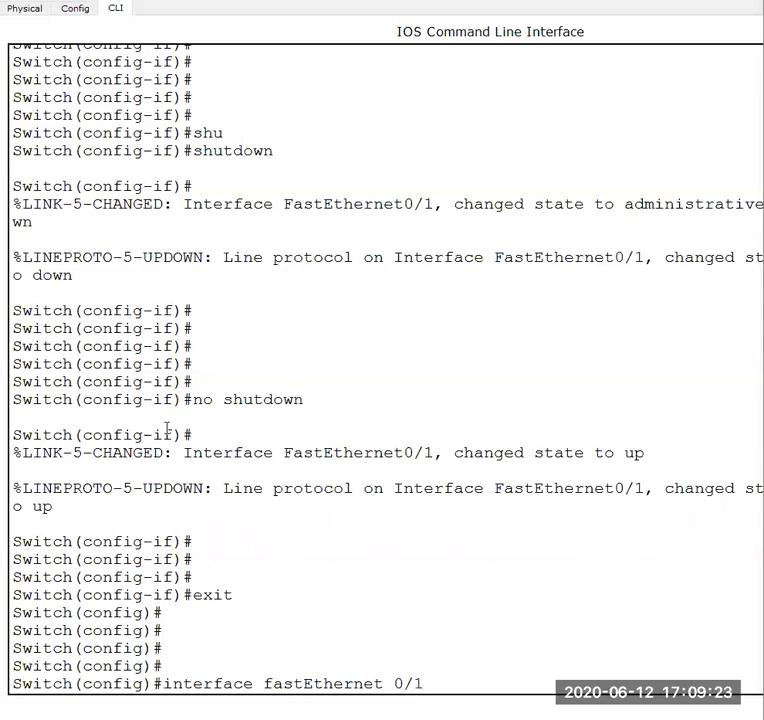
key(BackSpace)
key(BackSpace)
key(BackSpace)
key(BackSpace)
text(r)
key(Tab)
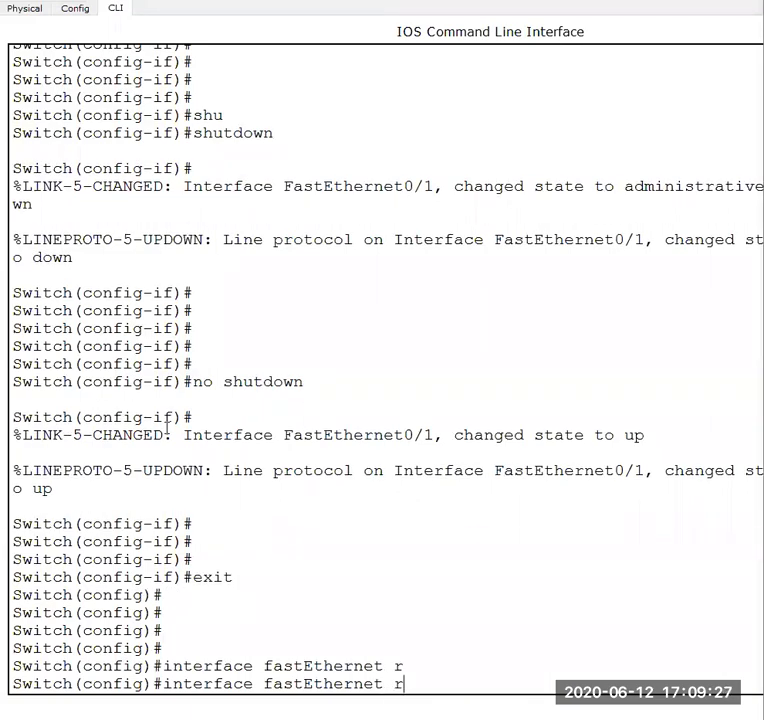
key(BackSpace)
key(BackSpace)
key(BackSpace)
key(BackSpace)
key(BackSpace)
key(BackSpace)
key(BackSpace)
key(BackSpace)
key(BackSpace)
key(BackSpace)
key(BackSpace)
key(BackSpace)
key(BackSpace)
key(BackSpace)
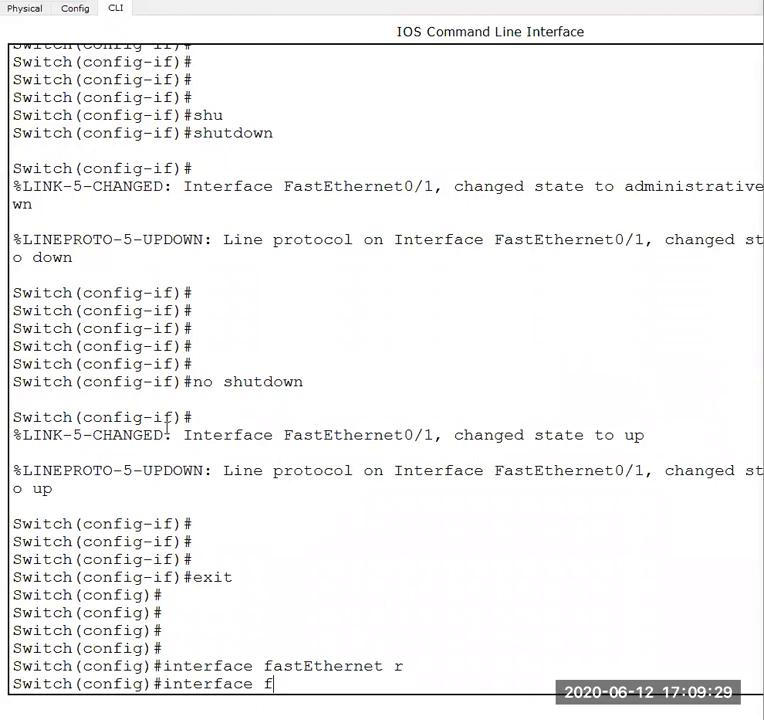
text(r)
key(Tab)
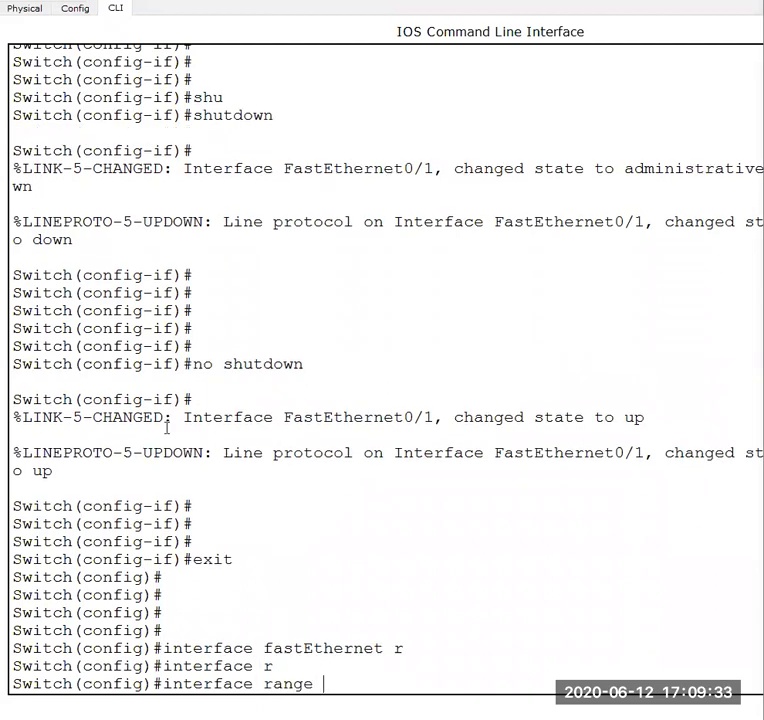
- Specify fastEthernet as the range type, using inline help to list the accepted interface types, numbers and ports
text(?)
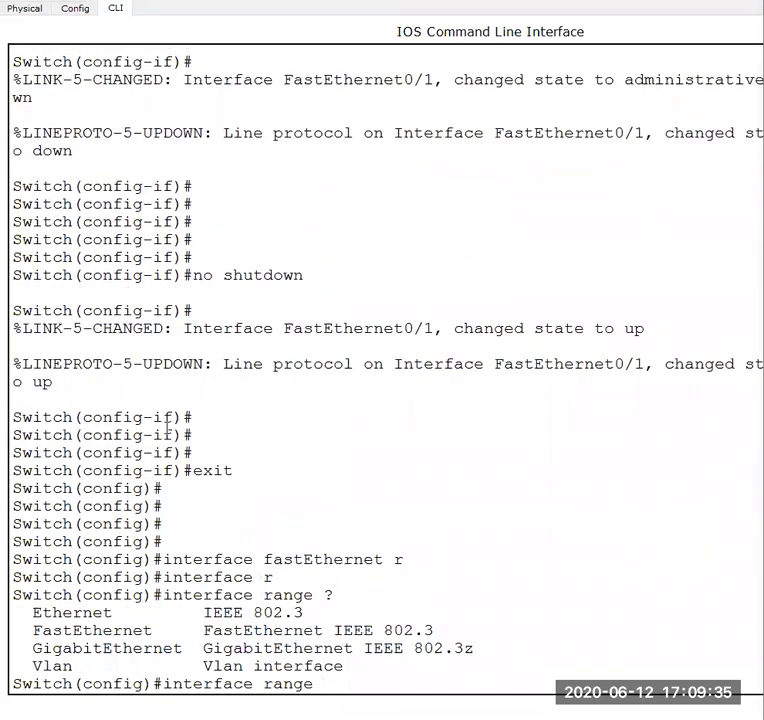
text(fa)
key(Tab)
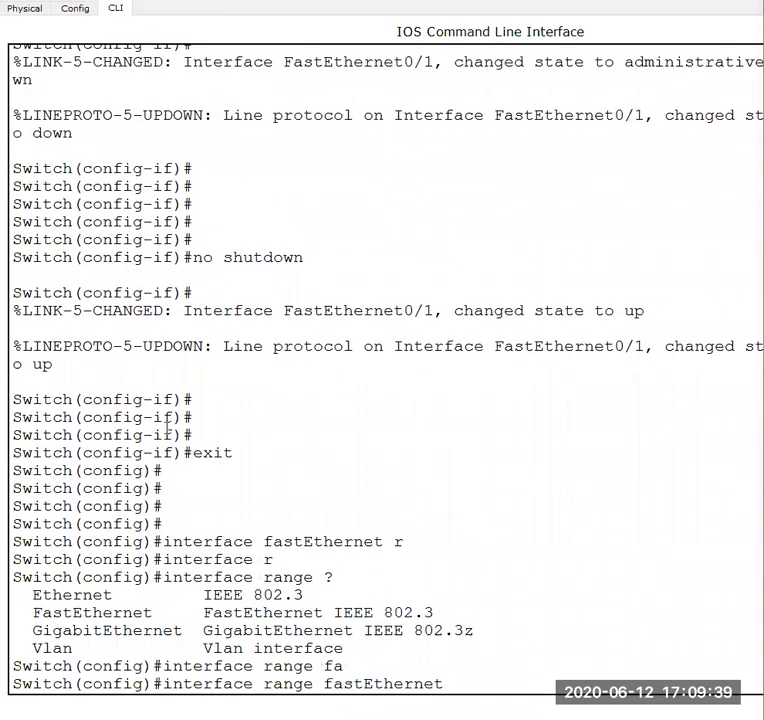
text(?)
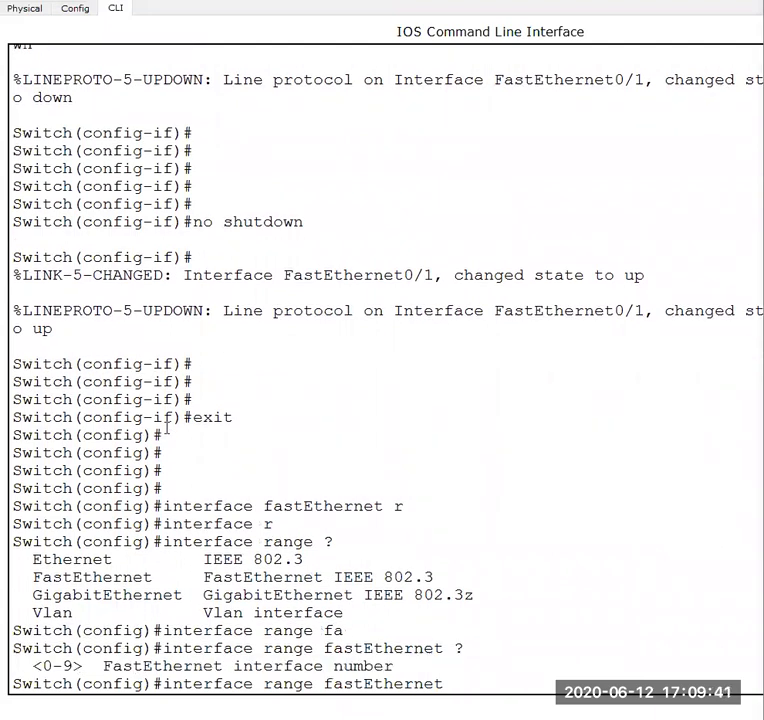
text(0/0?)
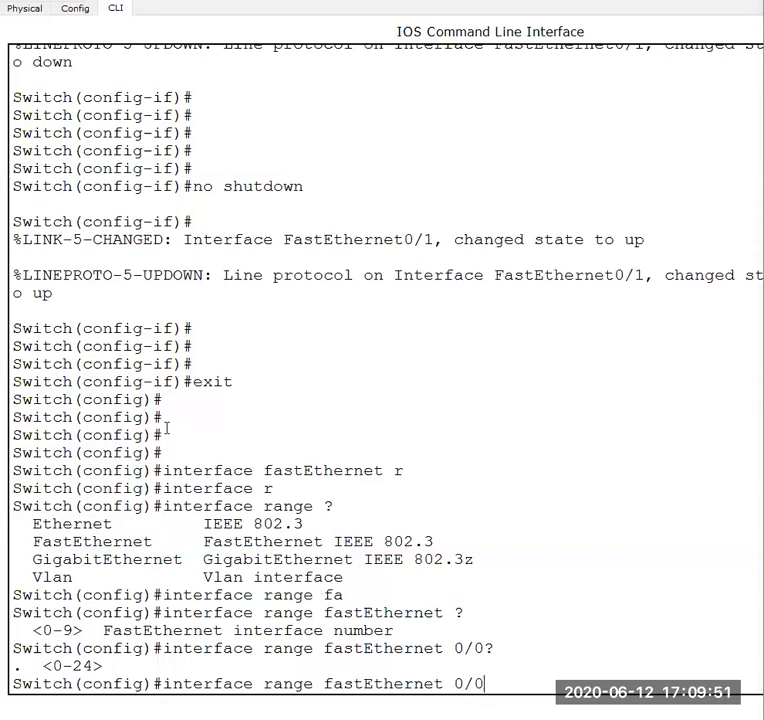
- Complete the range as fastEthernet 0/1-24 and enter its configuration mode
key(BackSpace)
text(1-24)
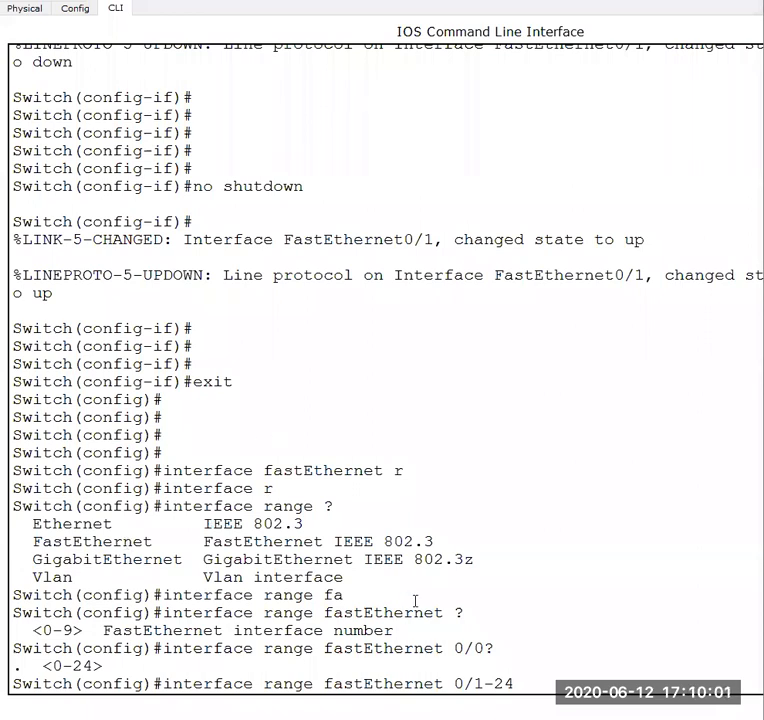
key(Return)
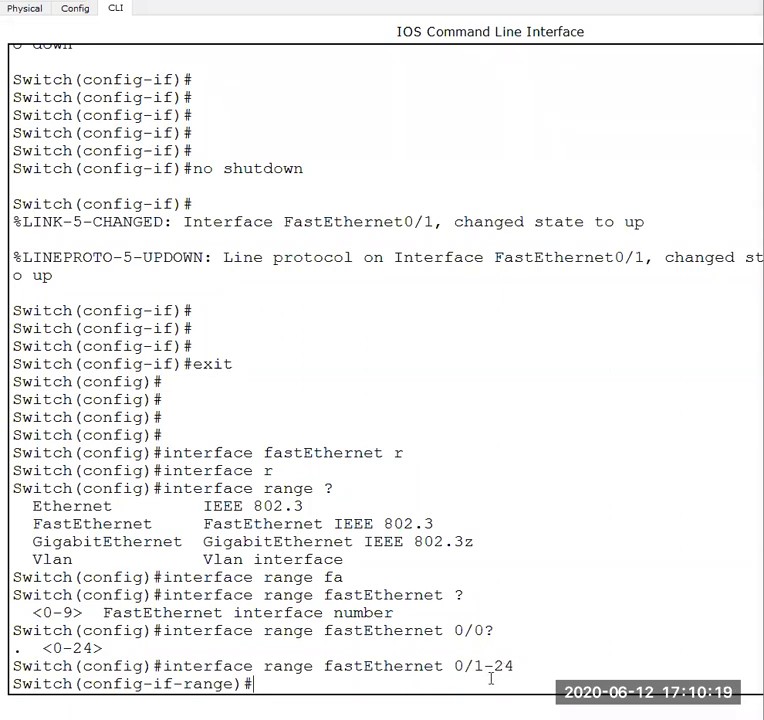
- Disable all ports in the FastEthernet 0/1-24 range with the shutdown command
text(shu)
key(Tab)
key(Return)
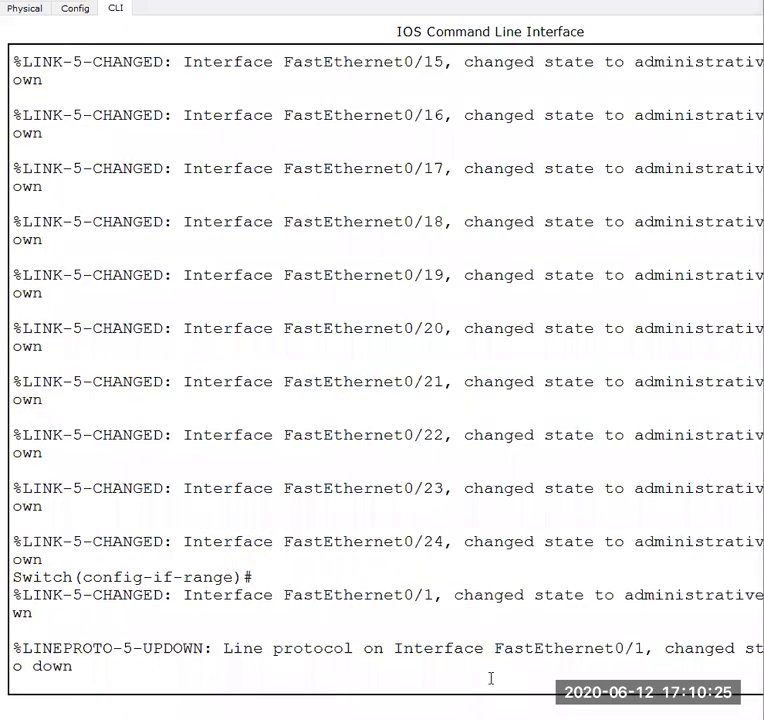
key(Return)
key(Return)
key(Return)
key(Return)
key(Return)
- Display the status of all switch interfaces with do sh ip int brief and page through to the end
text(do sh)
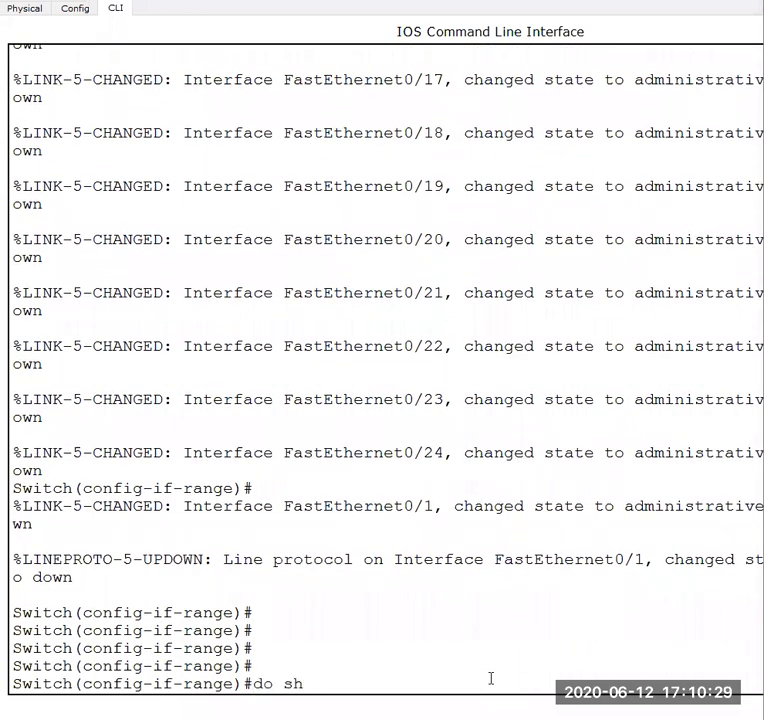
text( ip int )
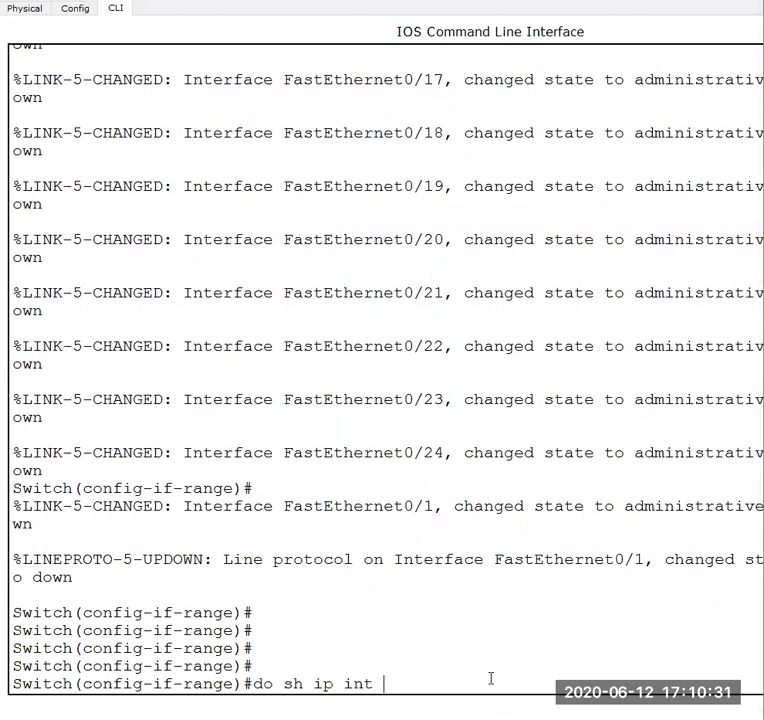
text(brief)
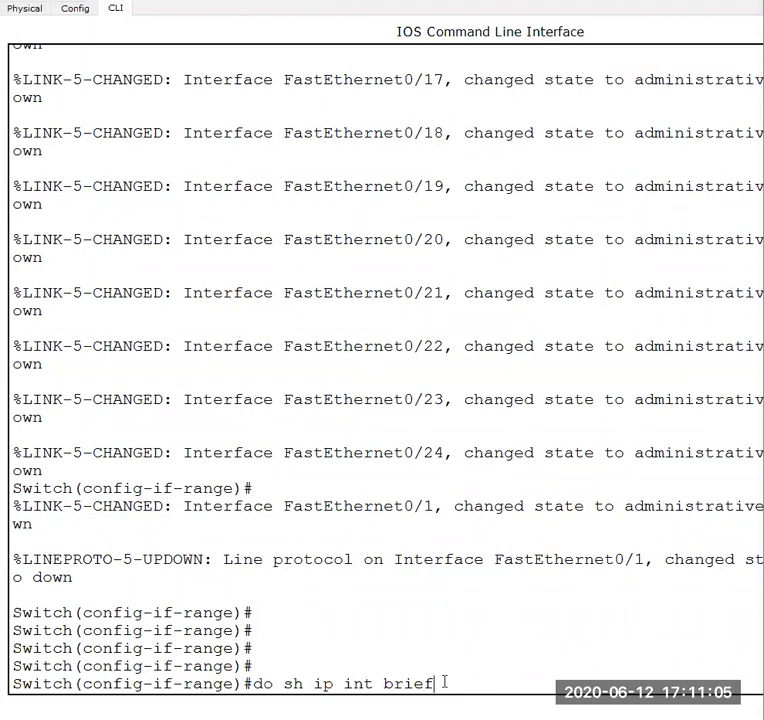
key(Return)
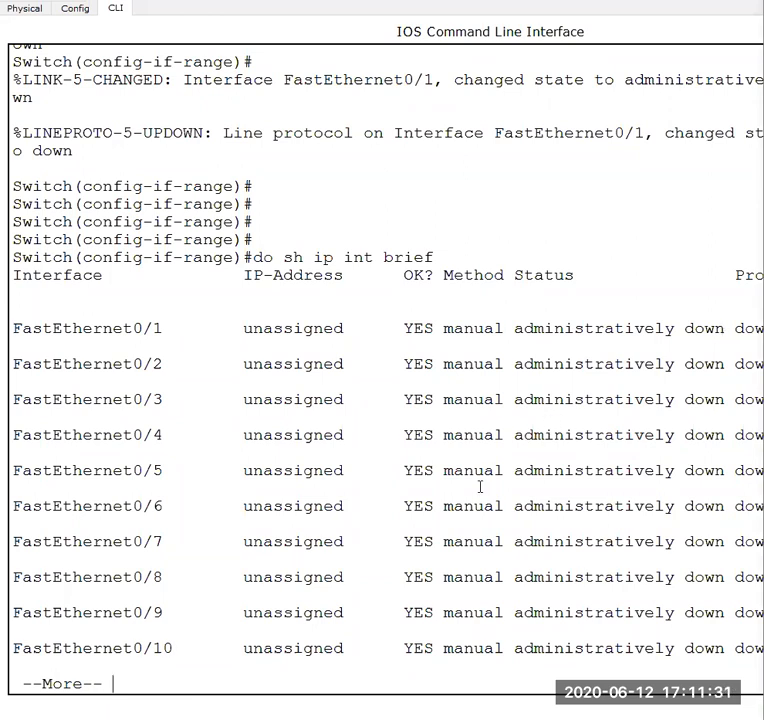
key(space)
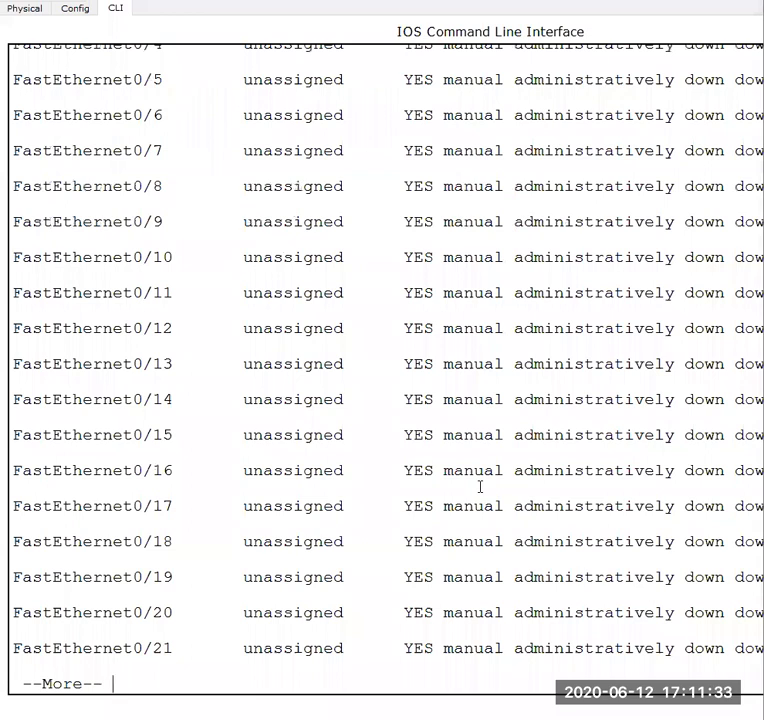
key(space)
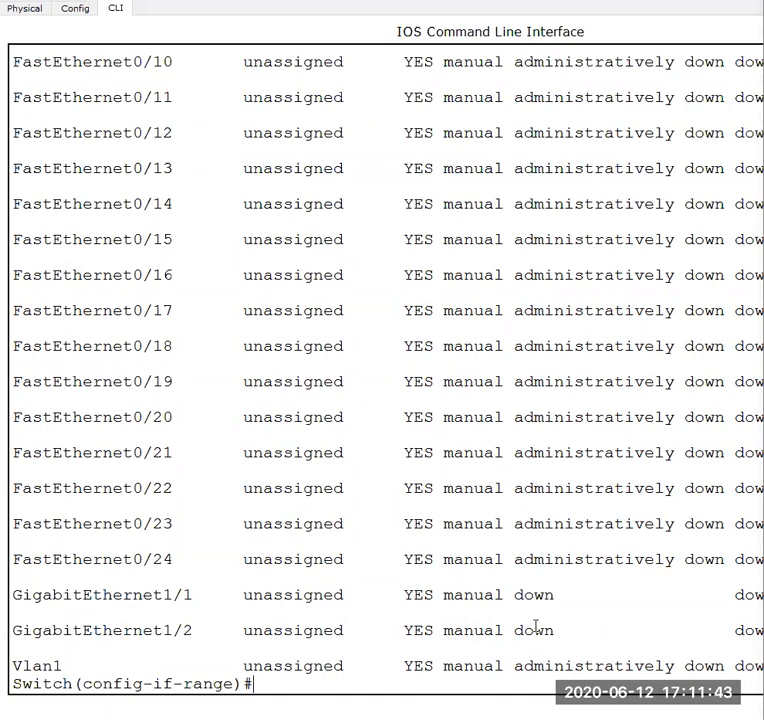
key(Return)
key(Return)
key(Return)
key(Return)
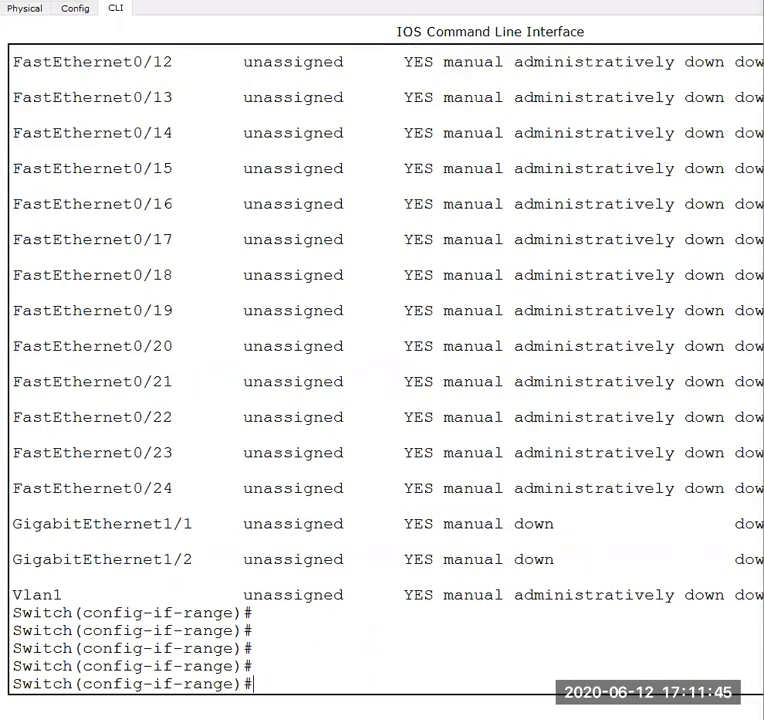
- Switch to the Word lab manual to check the Configuring Port Security section, and return to Switch0's CLI
mouse_move(434, 718)
click(582, 677)
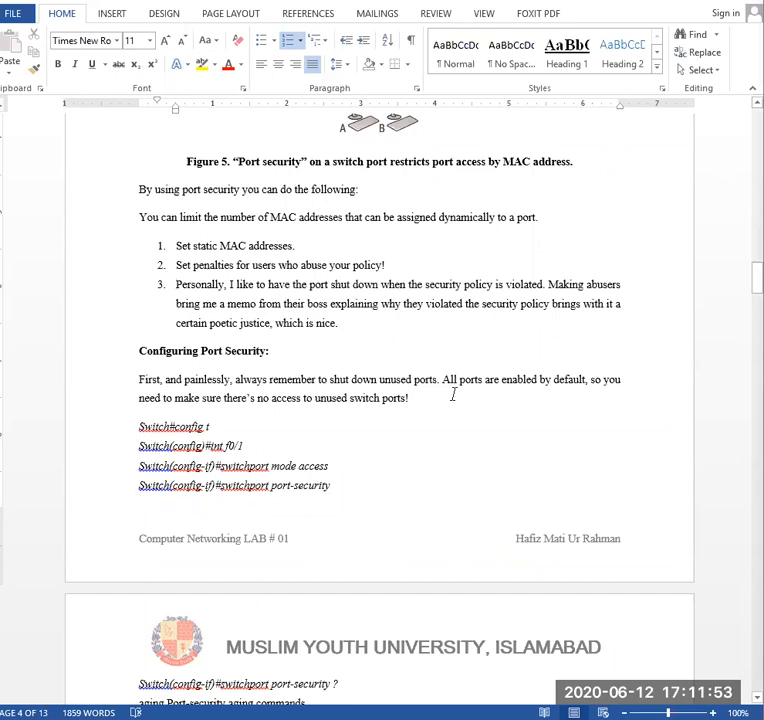
mouse_move(584, 716)
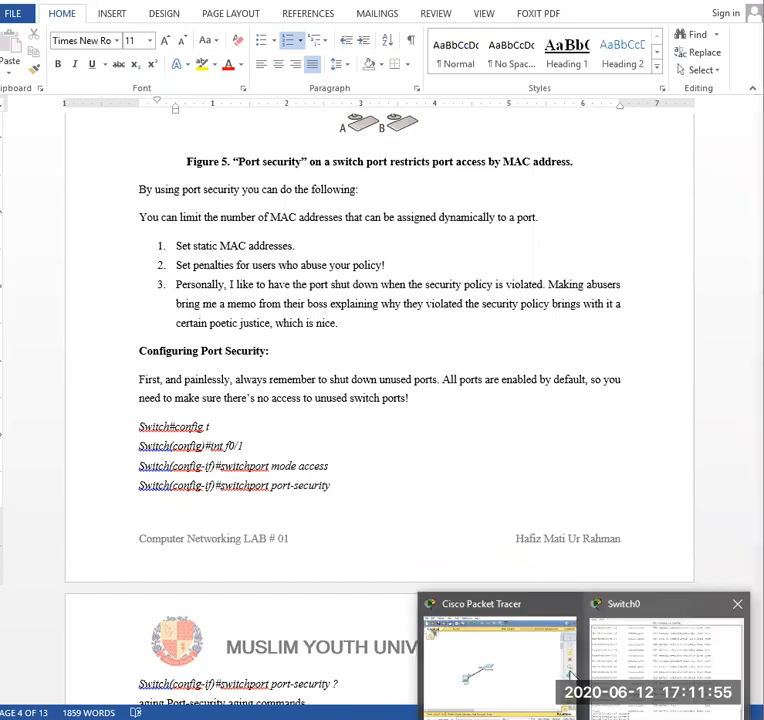
click(663, 645)
- Exit the range configuration and enter interface configuration for fastEthernet 0/1
text(exit)
key(Return)
text(int)
key(Tab)
text(f)
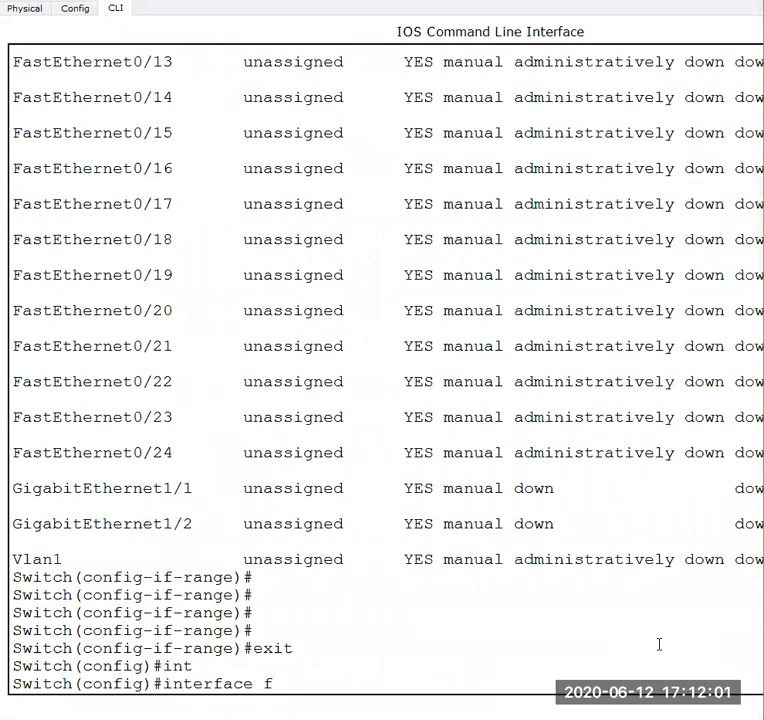
key(Tab)
text(0/1)
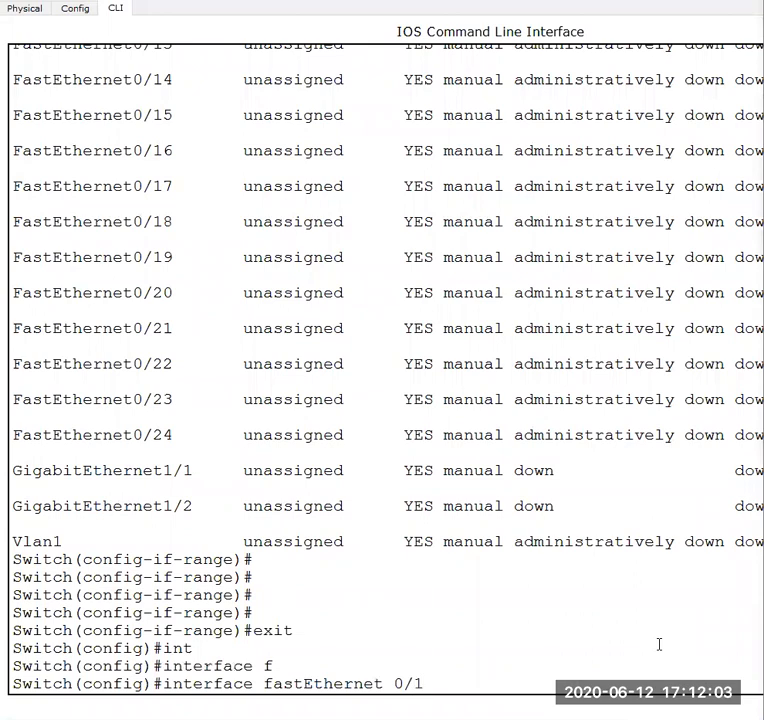
key(Return)
- Re-enable FastEthernet0/1 with no shutdown and check the PC0–Switch0 link lights in the logical workspace
key(Return)
text(no shu)
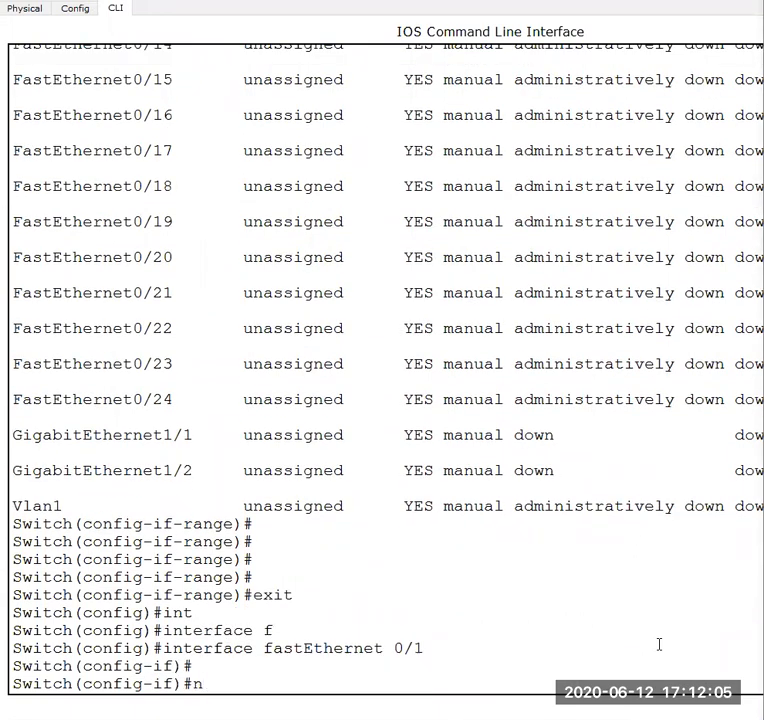
key(Tab)
key(Return)
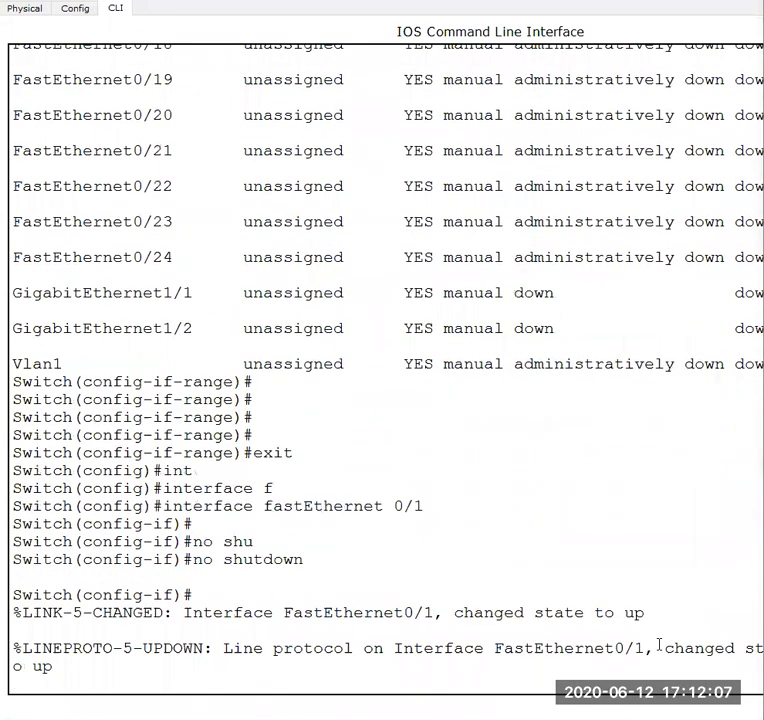
key(Return)
key(Return)
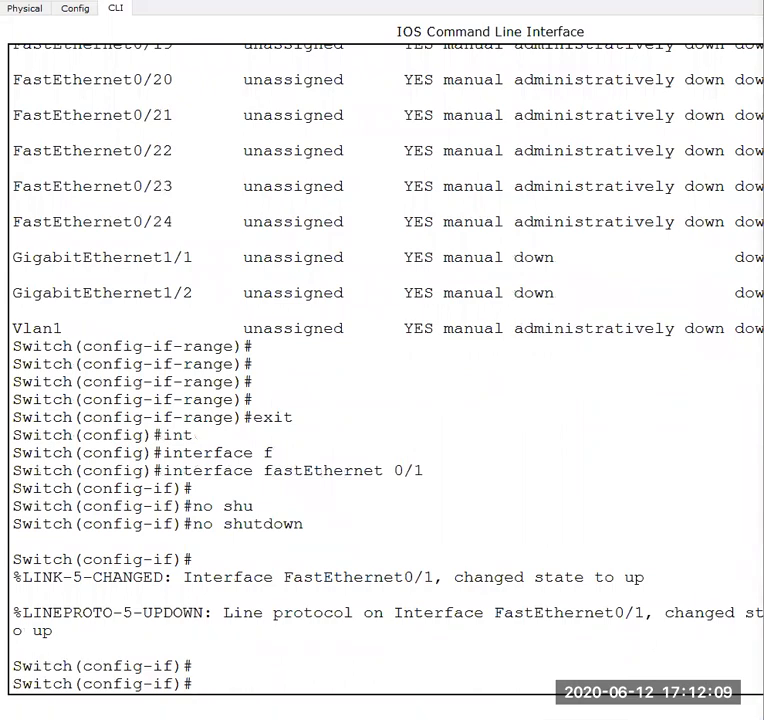
click(542, 682)
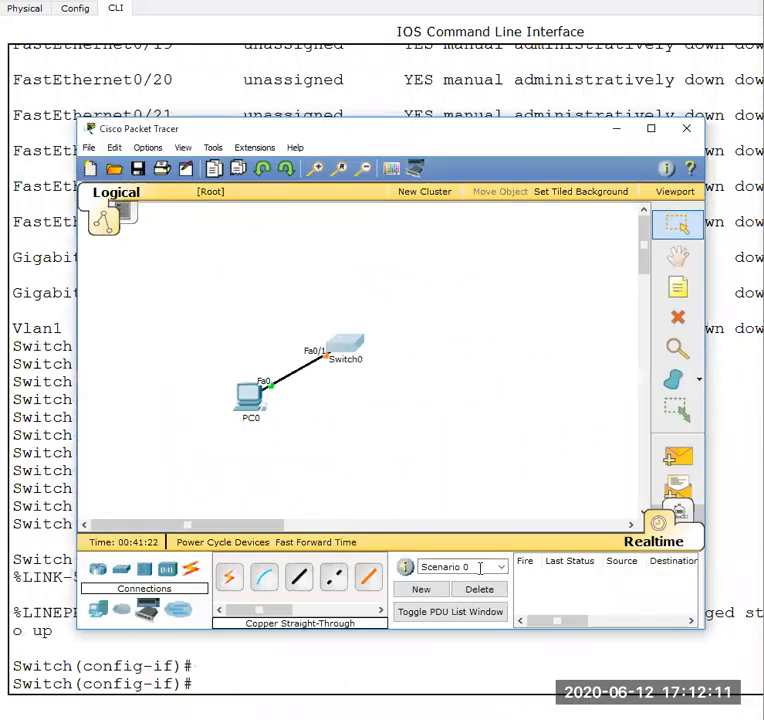
click(587, 655)
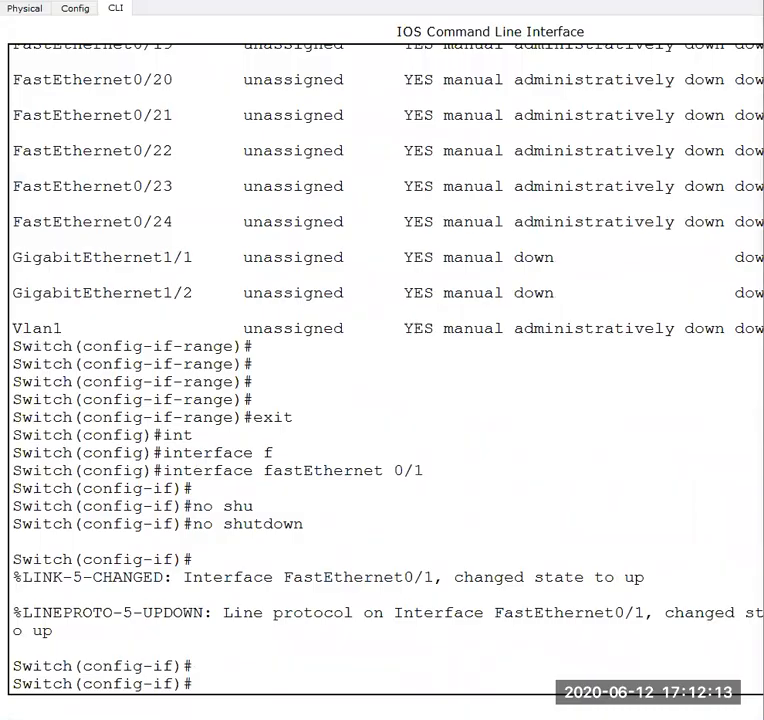
- Switch to the Word lab manual and review the commands under Configuring Port Security, highlighting them from config t through the port-security options
mouse_move(432, 717)
click(617, 662)
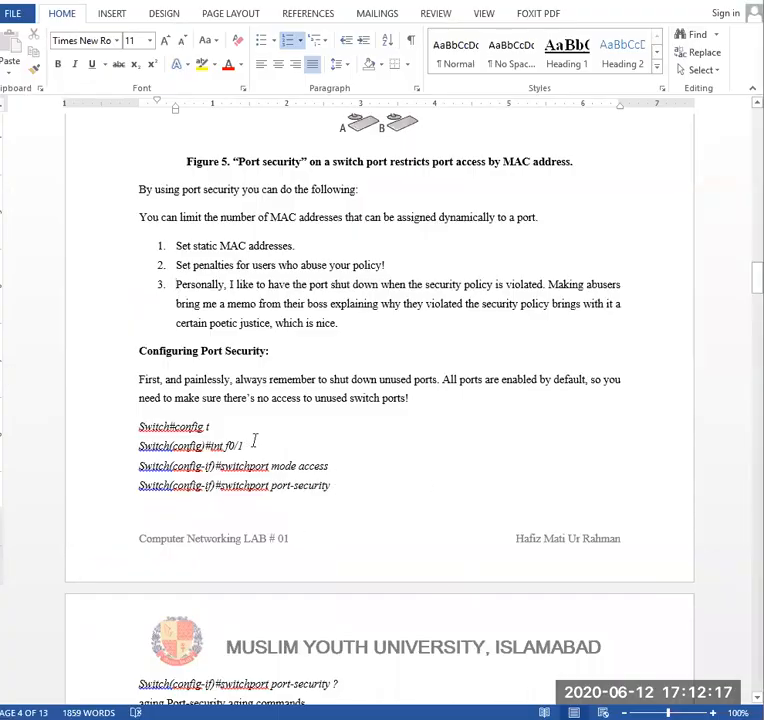
scroll(254, 440, down, 1)
scroll(265, 402, down, 2)
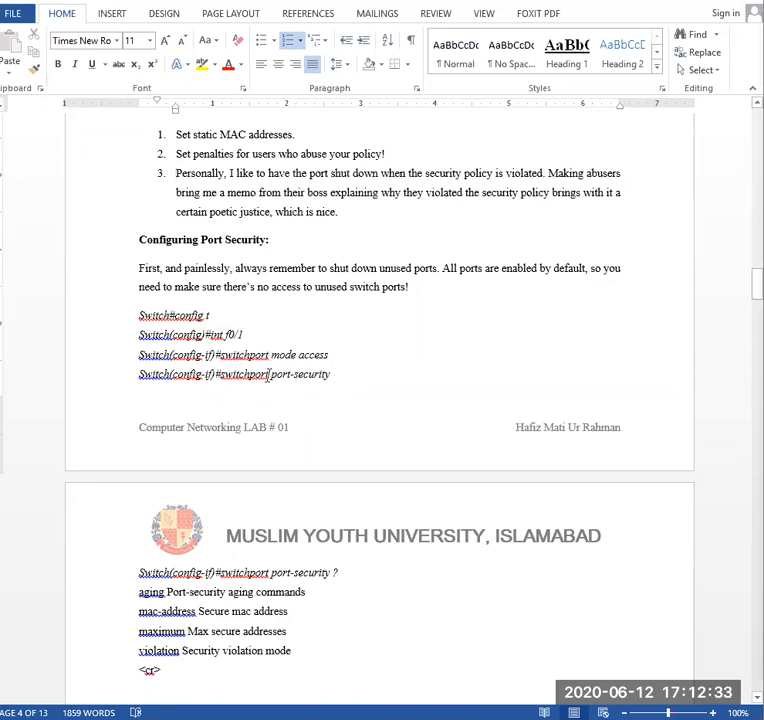
scroll(349, 592, down, 2)
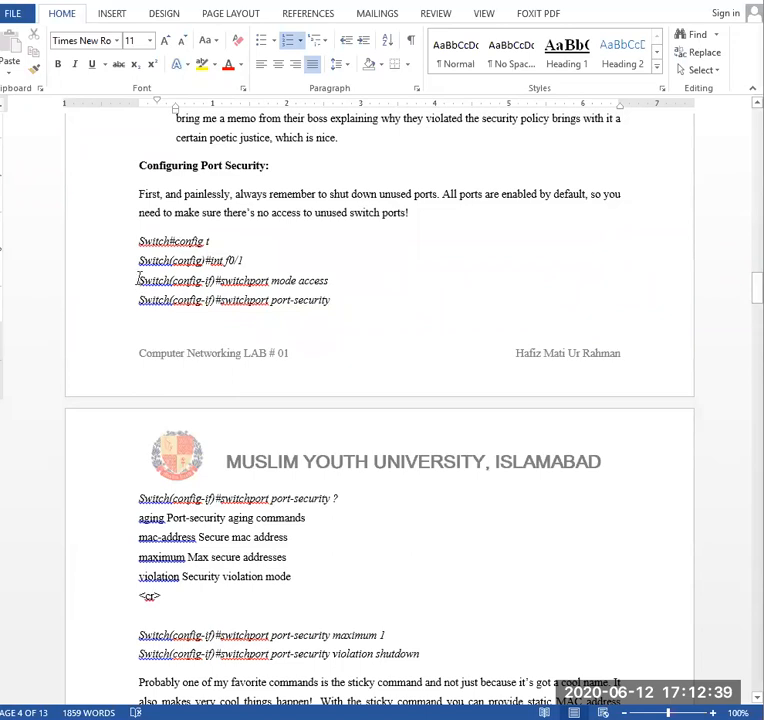
drag(138, 243, 273, 592)
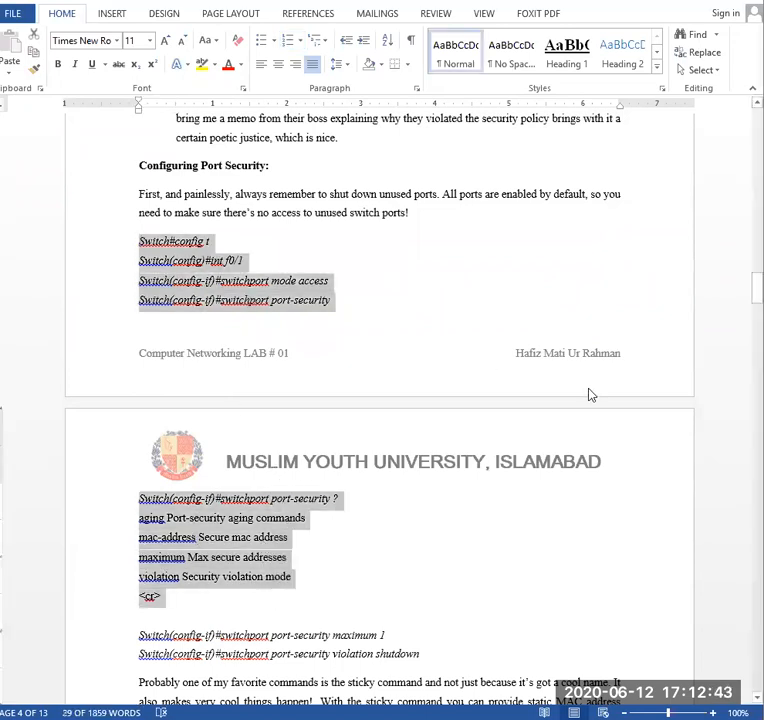
click(464, 304)
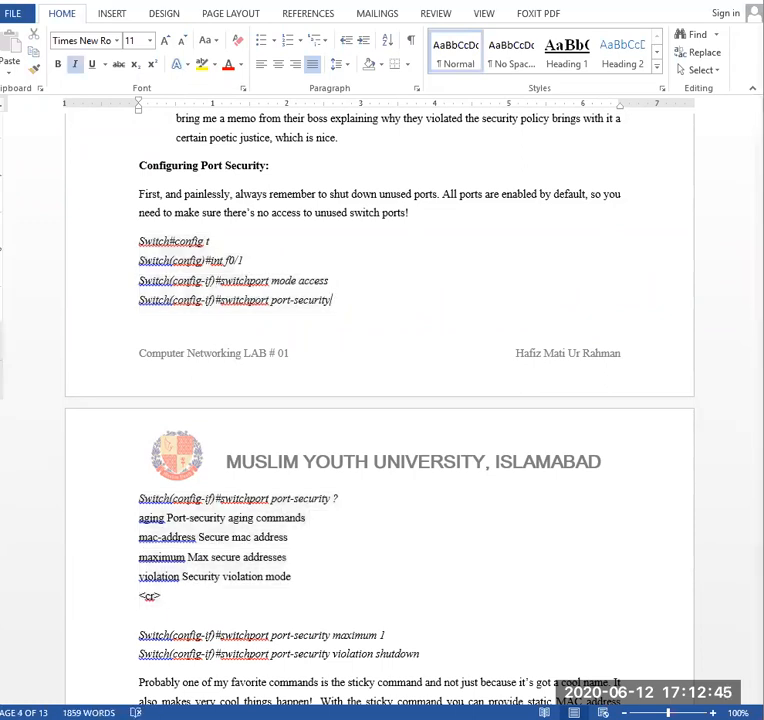
- Switch to the Packet Tracer logical workspace and add a second generic PC below Switch0, beside PC0
click(629, 672)
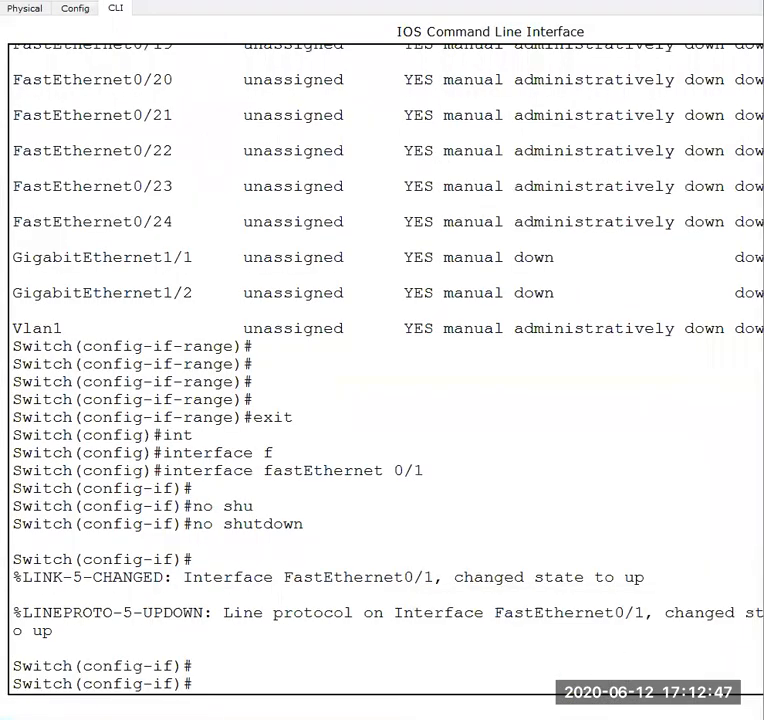
mouse_move(547, 717)
click(493, 660)
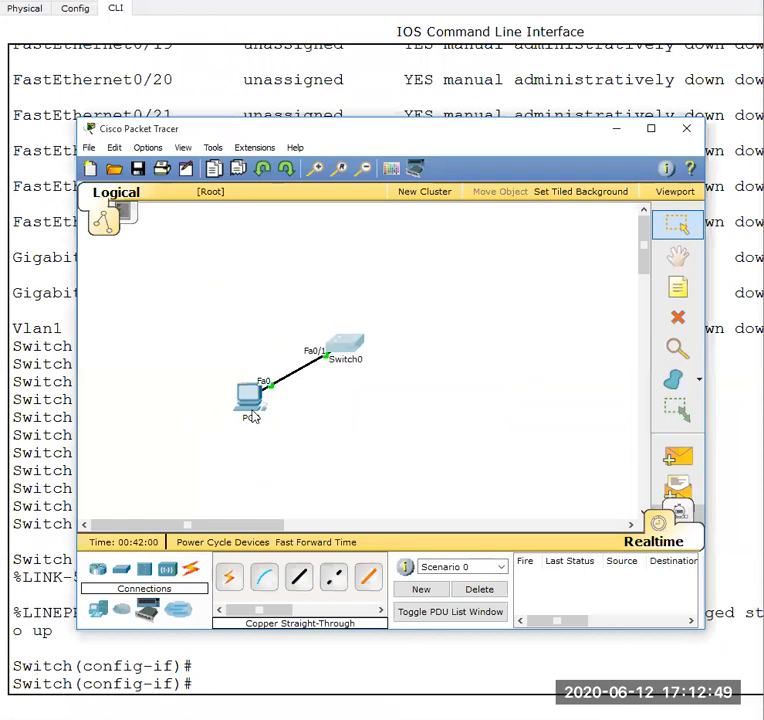
click(98, 612)
drag(231, 580, 360, 440)
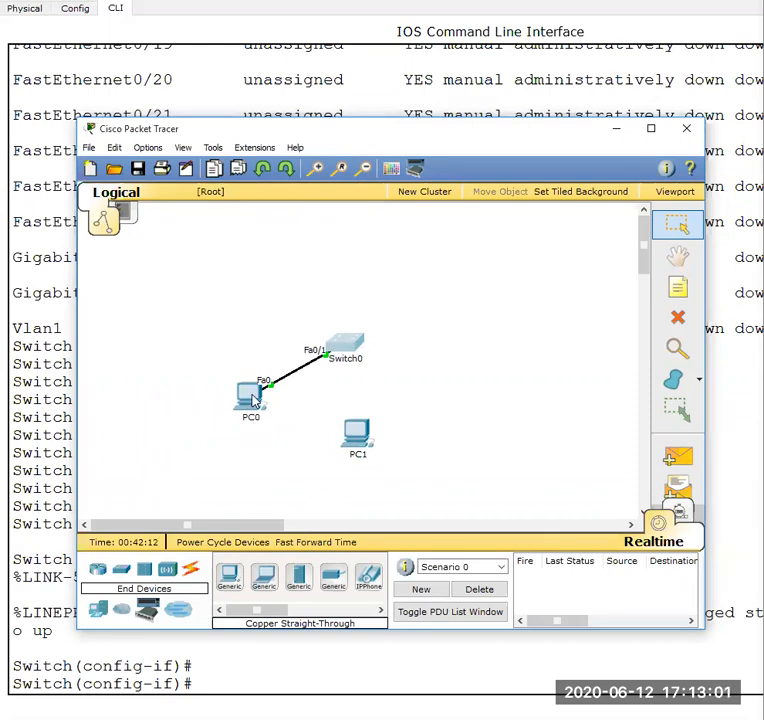
- Examine PC0's port summary and open its IP Configuration to inspect the address settings, then close that dialog
mouse_move(255, 402)
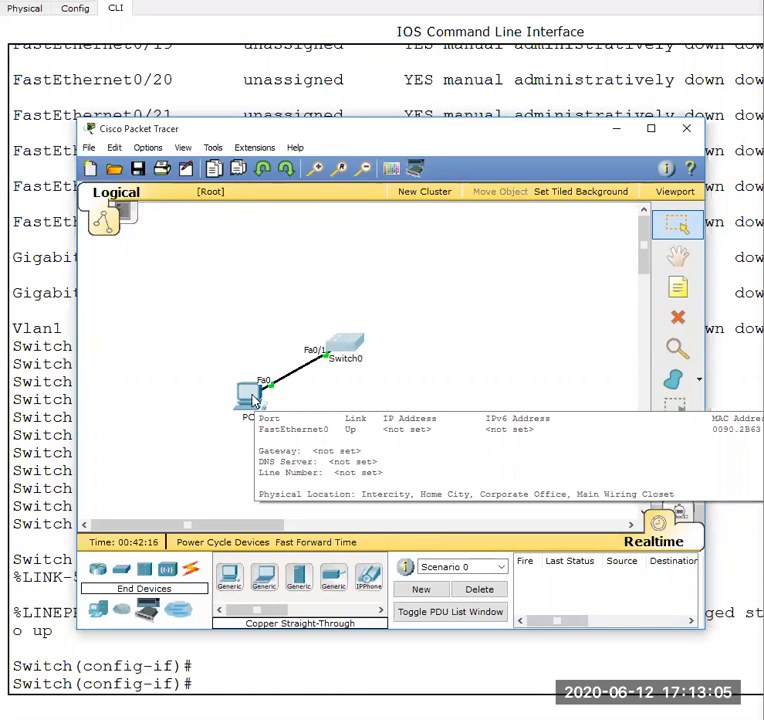
click(255, 402)
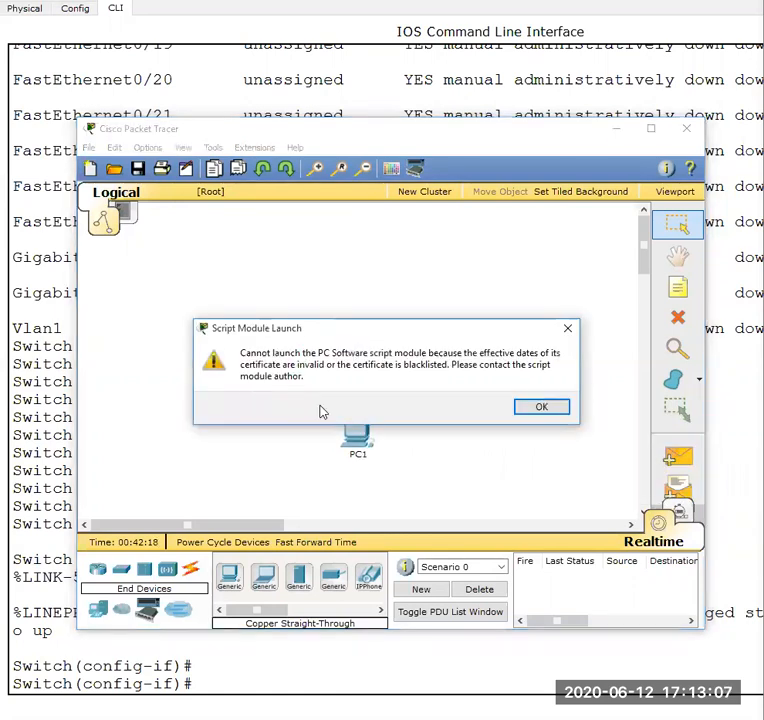
click(541, 407)
click(258, 403)
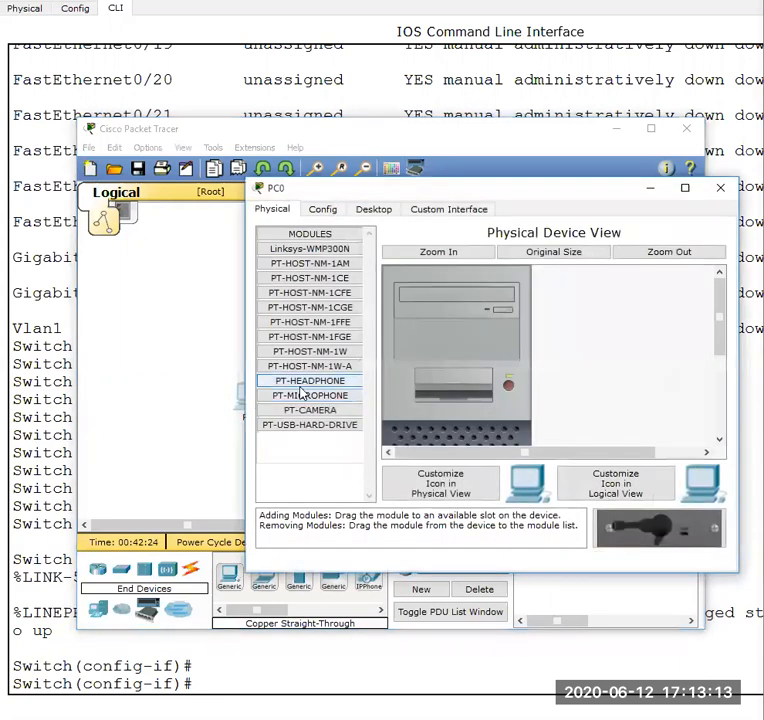
click(373, 211)
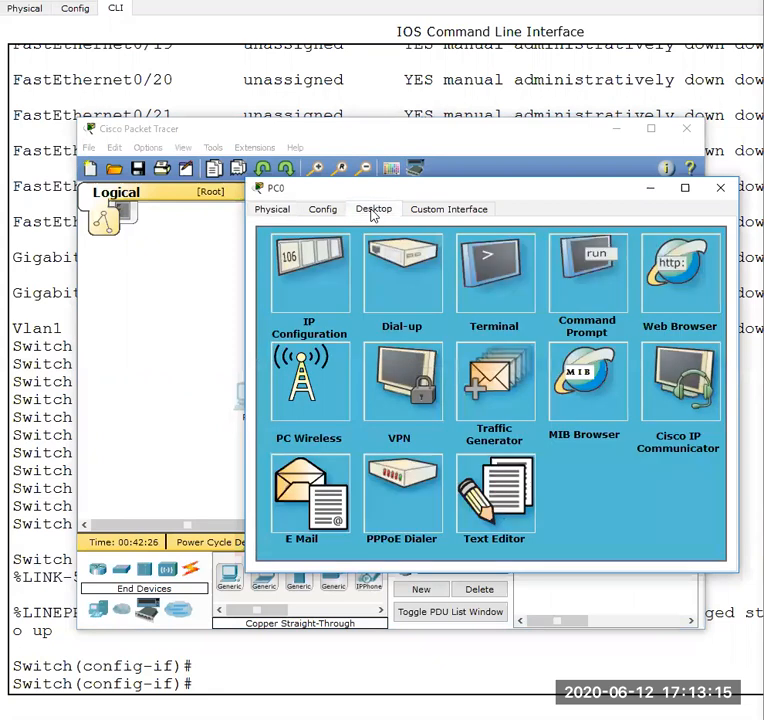
click(309, 292)
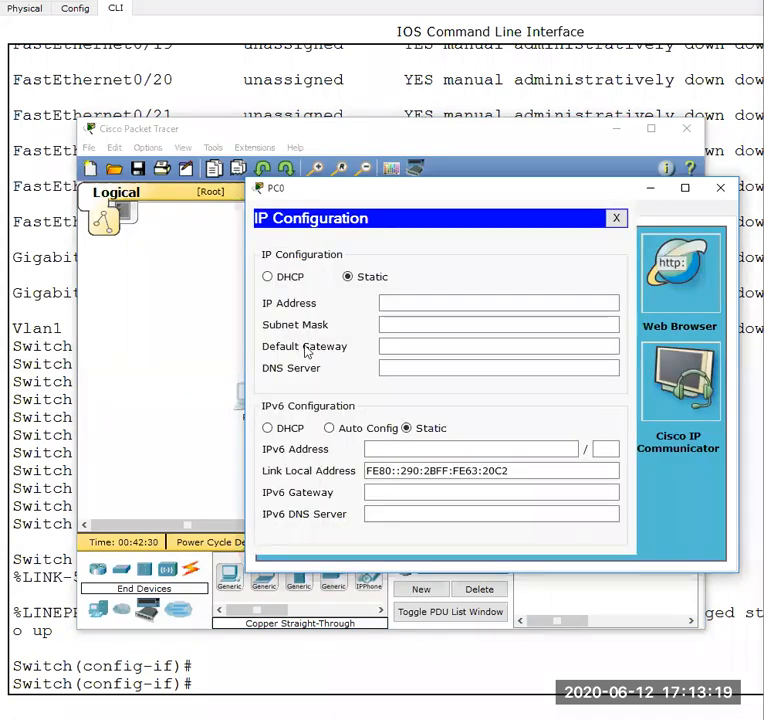
click(616, 218)
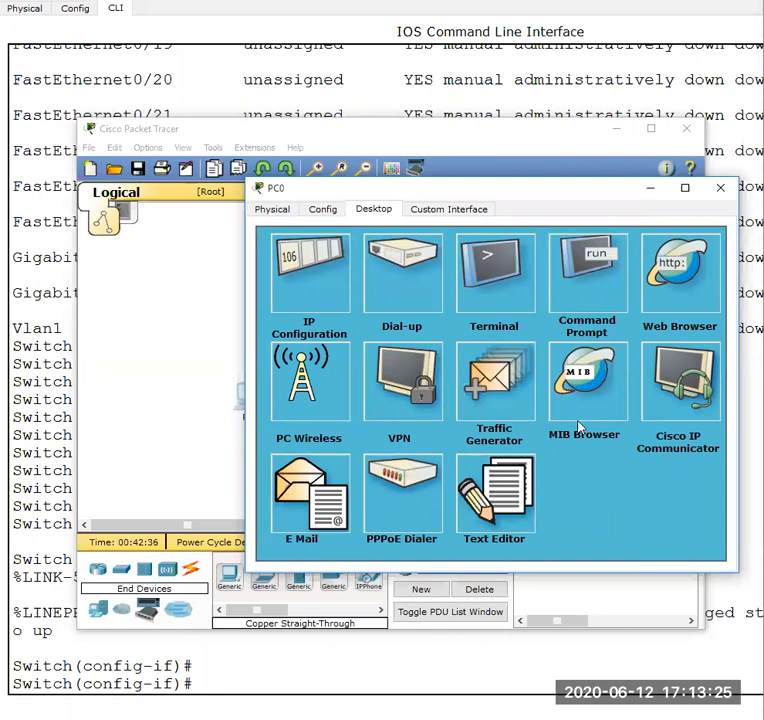
- Look through PC0's Config, Physical, Custom Interface and Desktop pages, and close the PC0 window
click(326, 212)
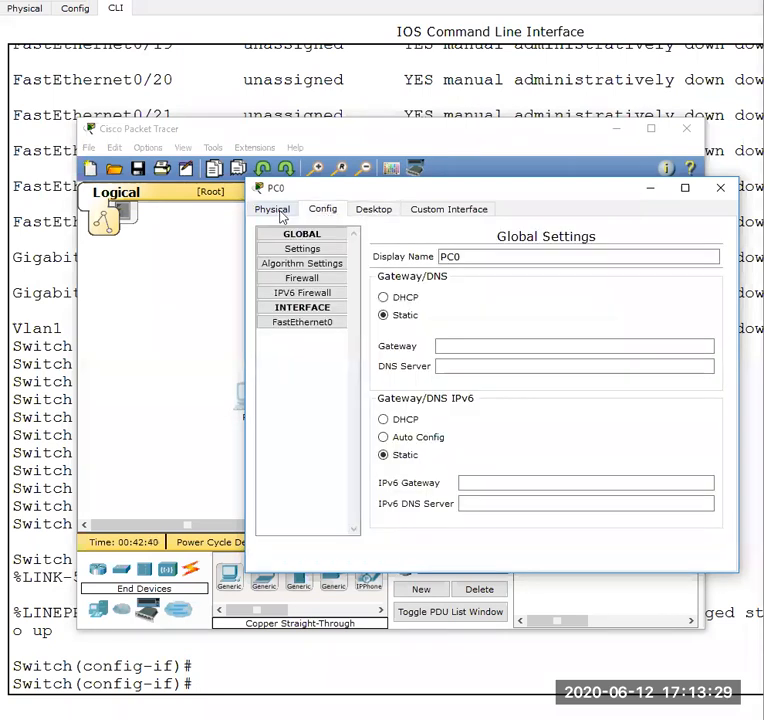
click(280, 212)
click(489, 211)
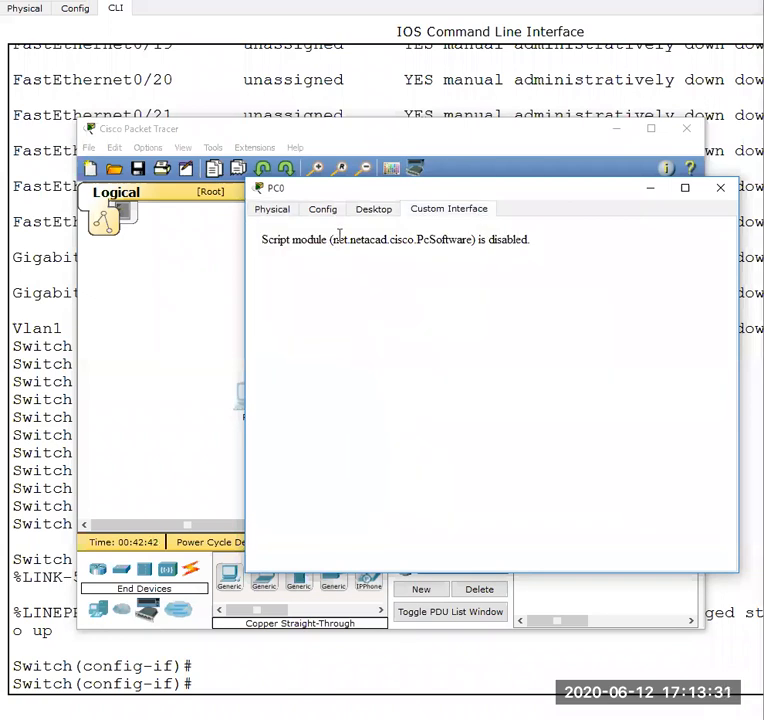
click(363, 212)
click(322, 211)
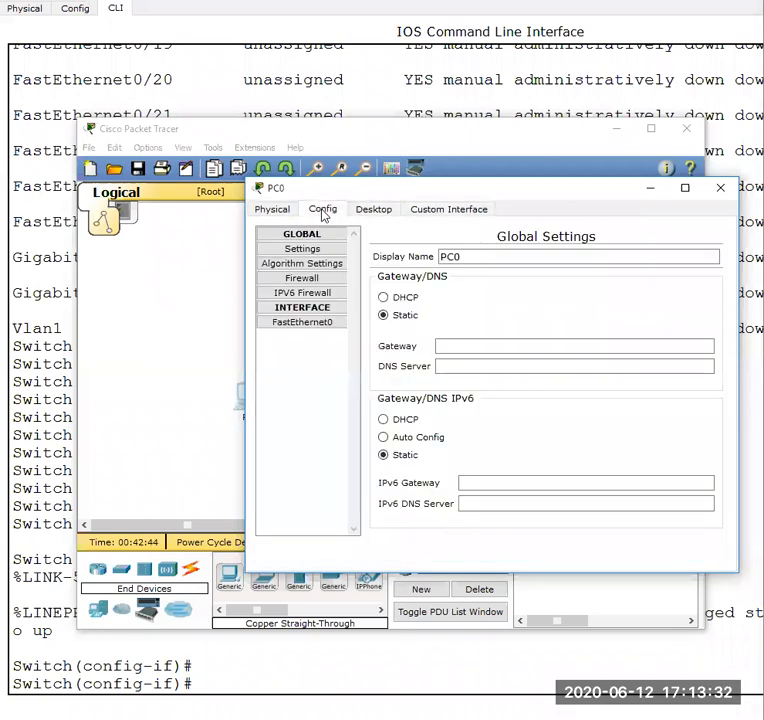
click(272, 210)
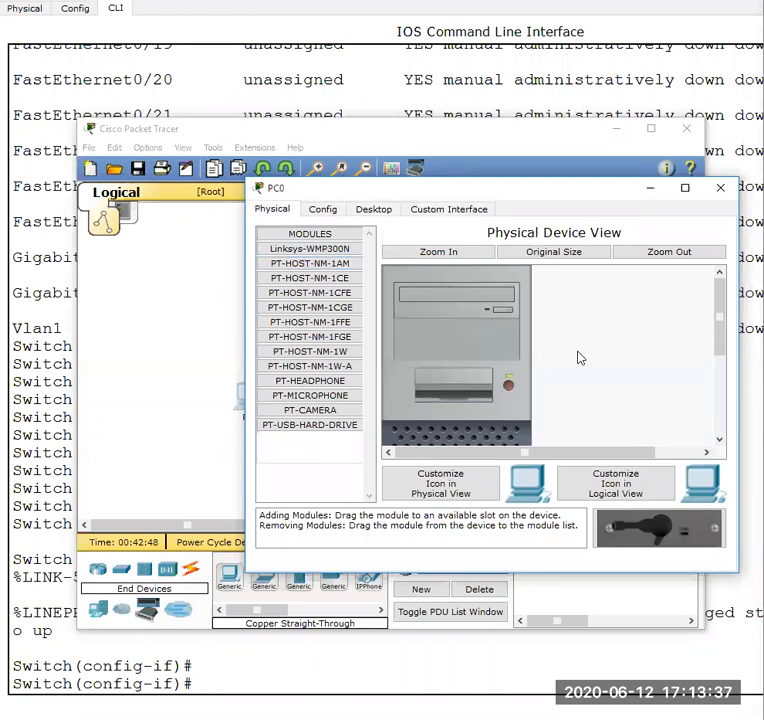
click(720, 192)
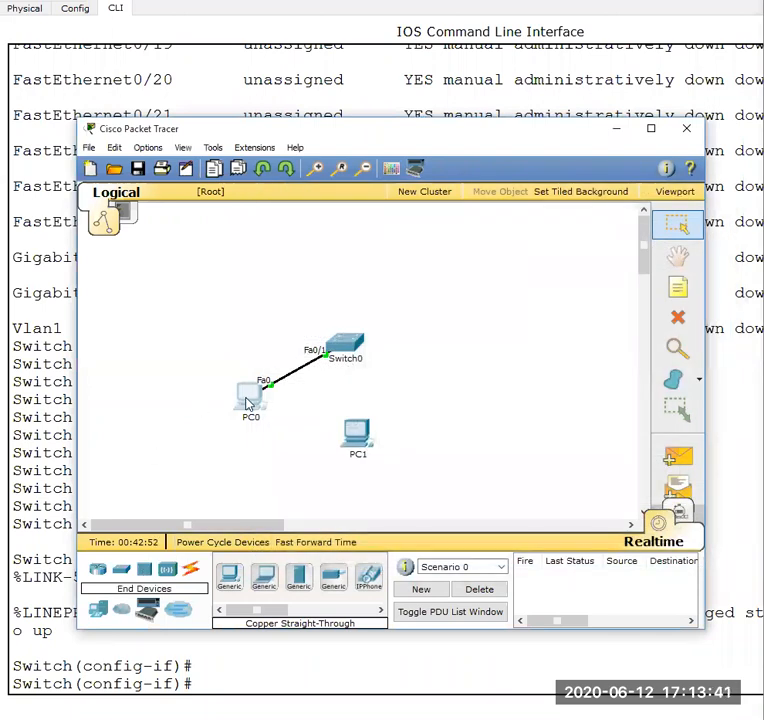
mouse_move(256, 404)
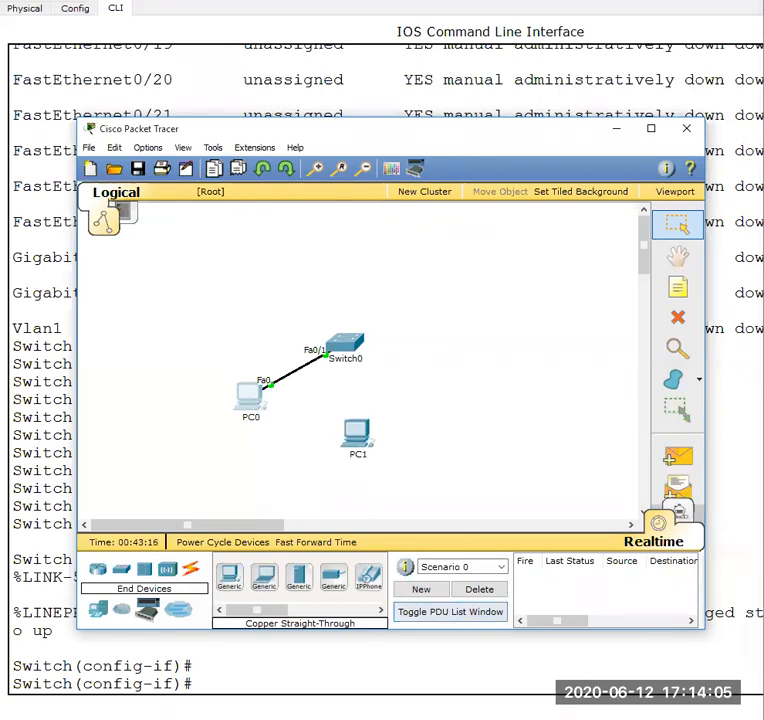
- Return to Switch0's CLI, enter interface fastEthernet 0/1 configuration again and clear the view with blank prompt lines
click(665, 645)
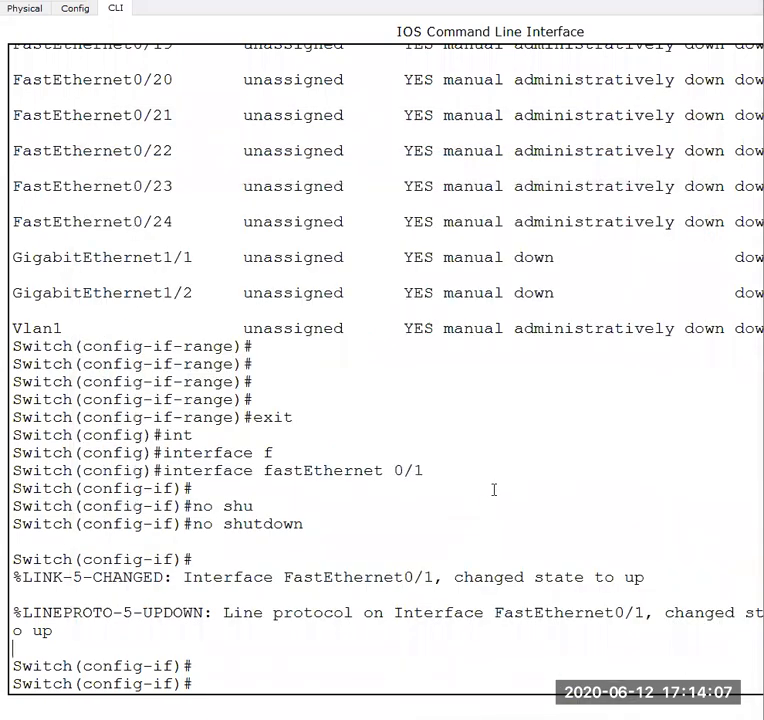
key(Return)
key(Return)
key(Return)
key(Up)
key(Up)
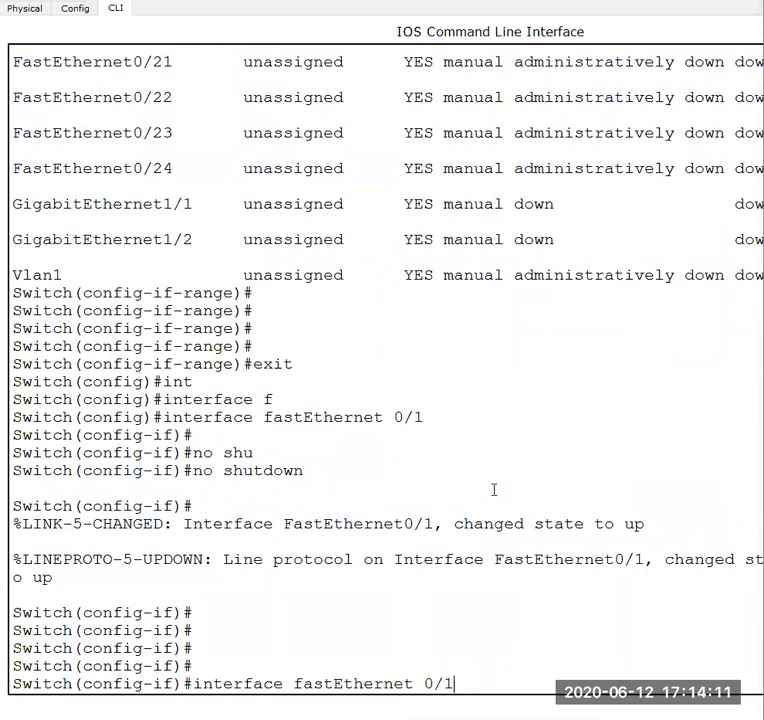
key(Return)
key(Return)
key(Return)
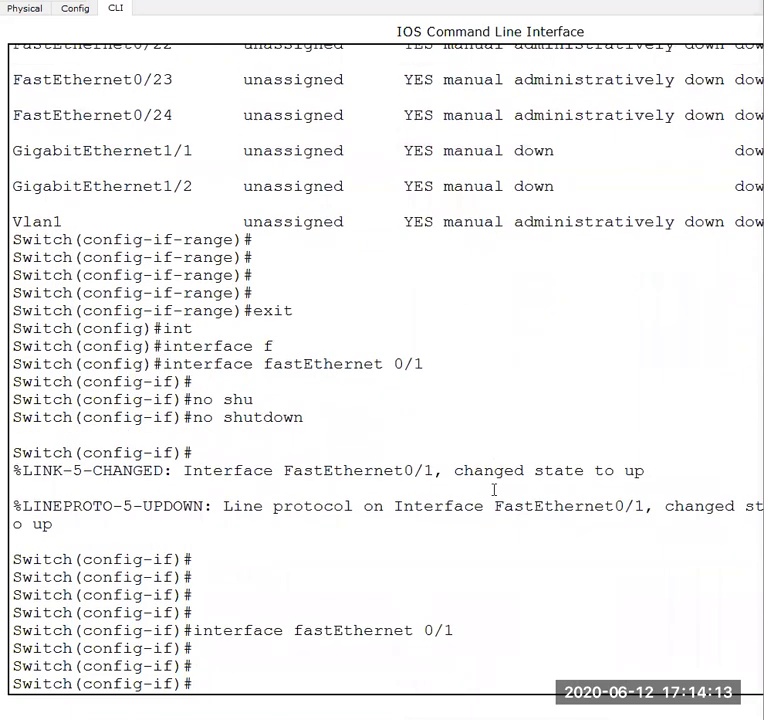
key(Return)
key(Return)
key(Return)
key(Return)
key(Return)
key(Return)
key(Return)
key(Return)
key(Return)
key(Return)
key(Return)
key(Return)
key(Return)
key(Return)
key(Return)
key(Return)
key(Return)
key(Return)
key(Return)
key(Return)
key(Return)
key(Return)
key(Return)
key(Return)
key(Return)
key(Return)
key(Return)
key(Return)
key(Return)
key(Return)
key(Return)
key(Return)
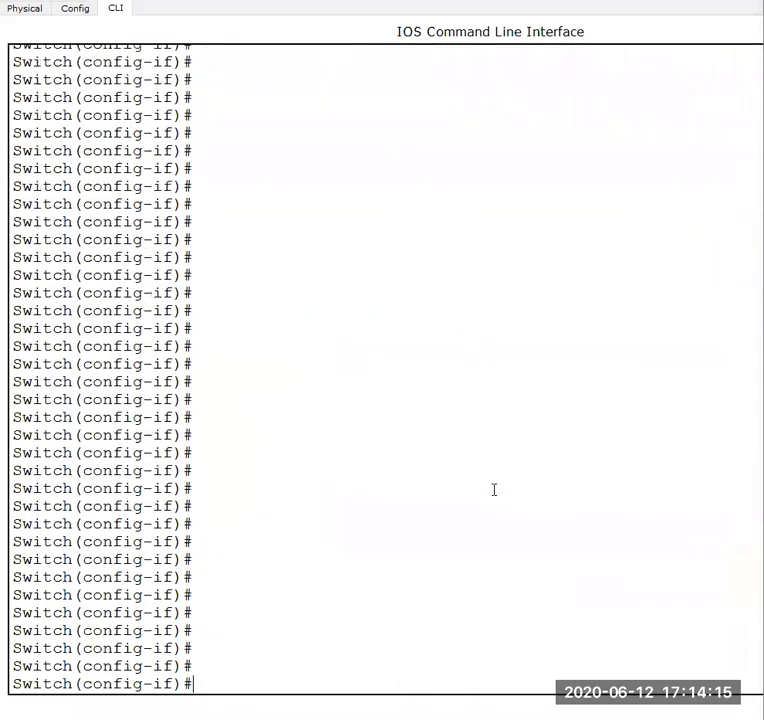
- Use the CLI's context help to list the switchport options and the available switchport mode options
text(sw)
key(Tab)
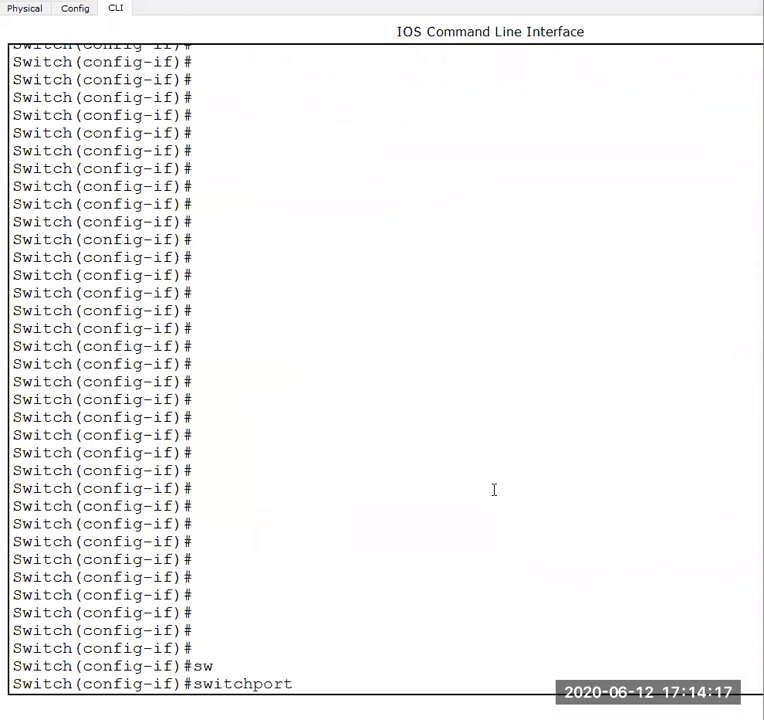
text(?)
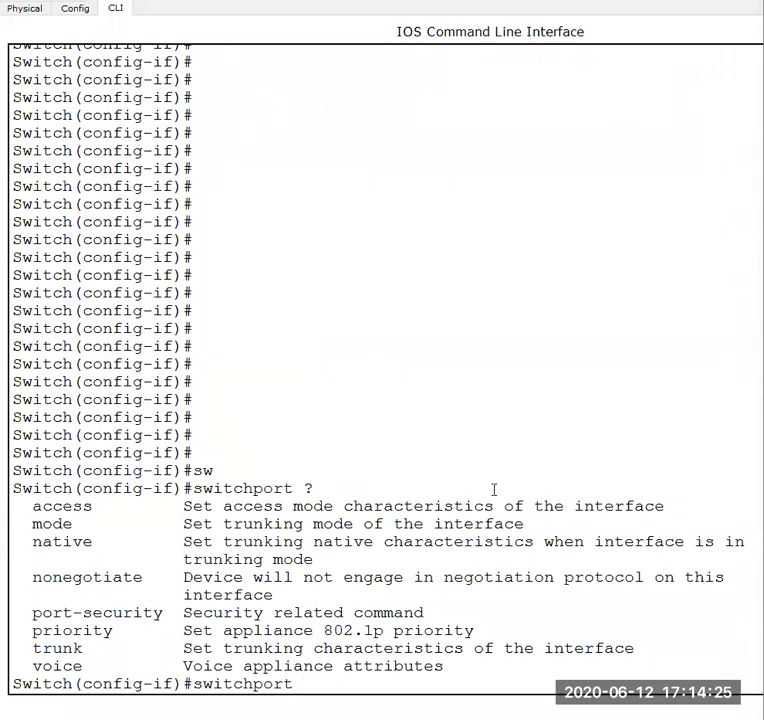
text(mod)
key(Tab)
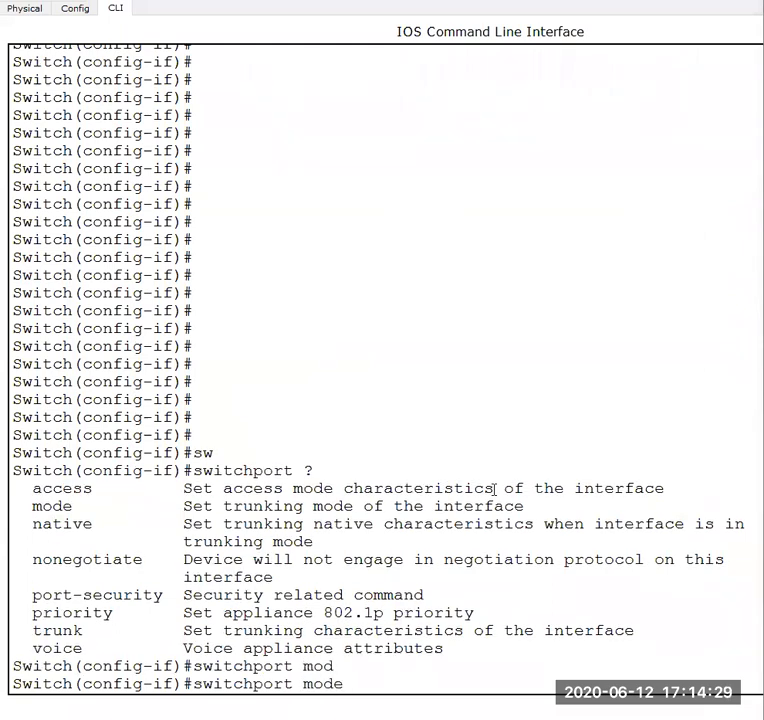
text(?)
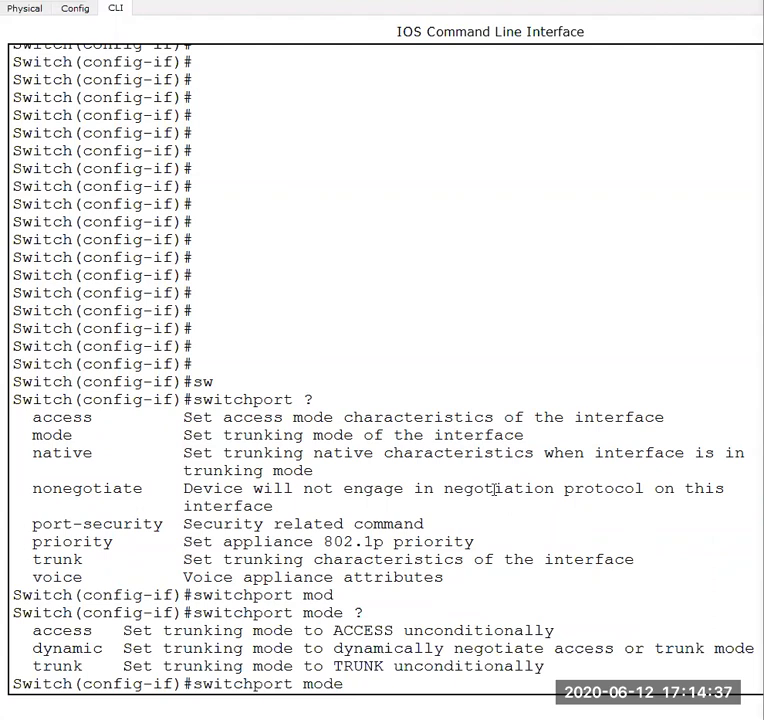
- Check the connection between PC0 and Switch0 in the logical workspace, and return to Switch0's CLI
mouse_move(598, 718)
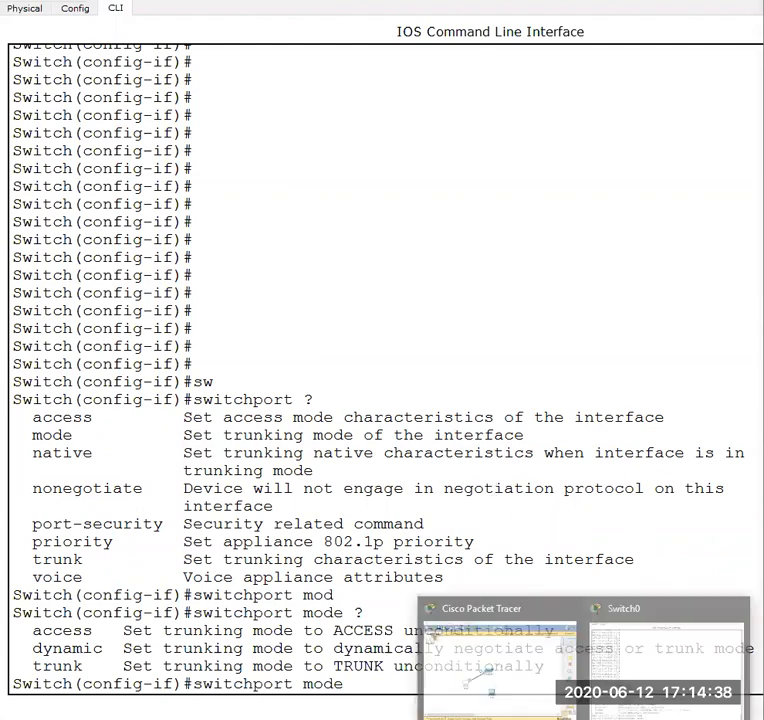
click(484, 671)
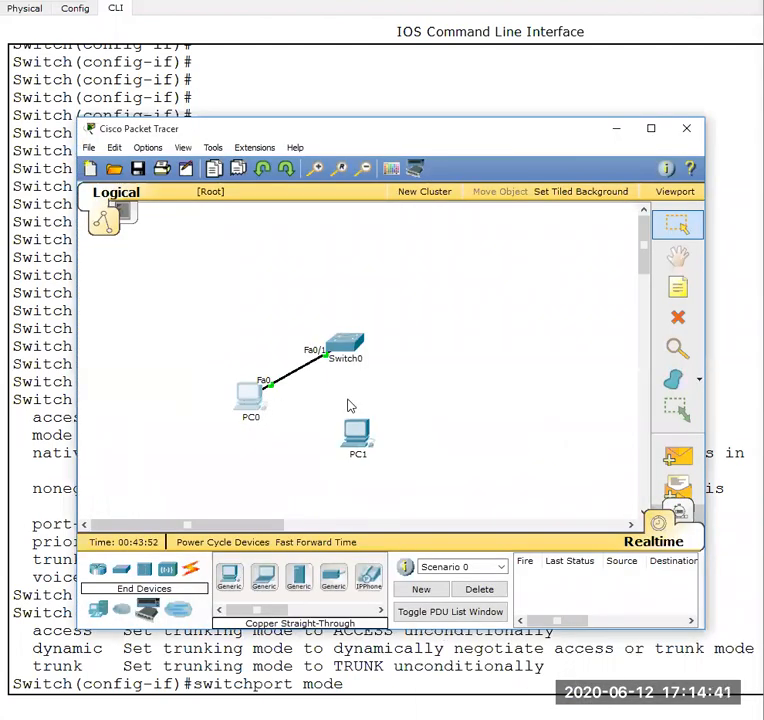
mouse_move(350, 378)
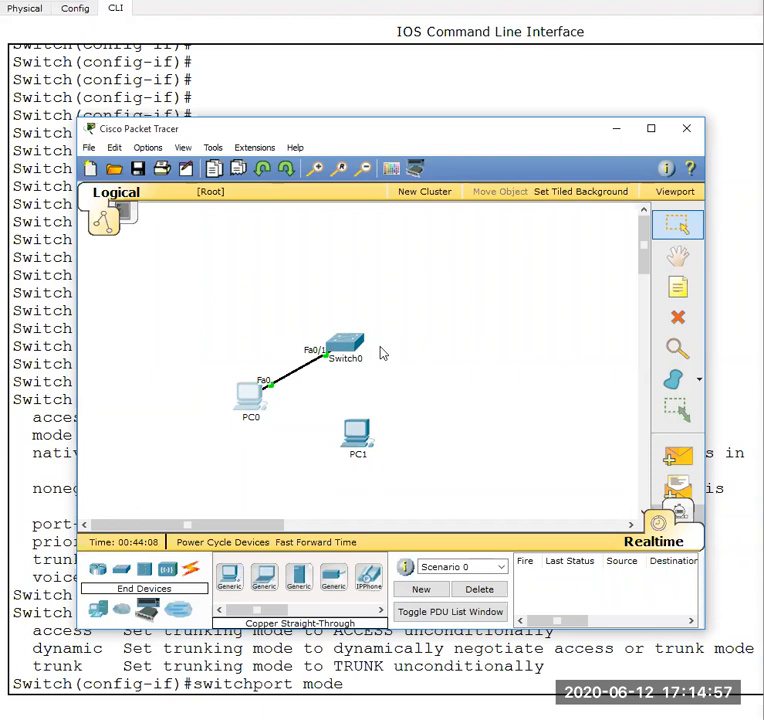
click(615, 133)
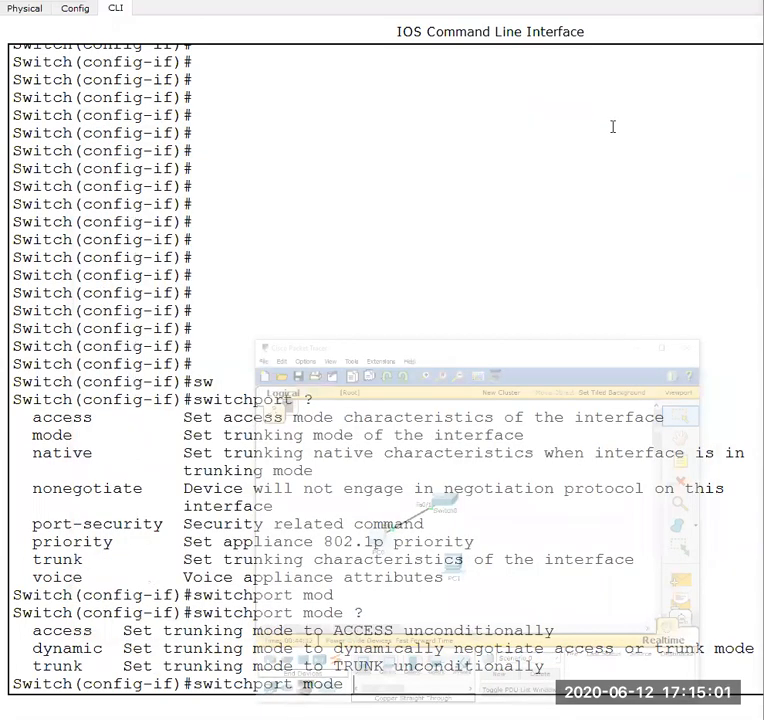
- Set FastEthernet0/1 to access mode with the switchport mode access command
text(ac)
key(Tab)
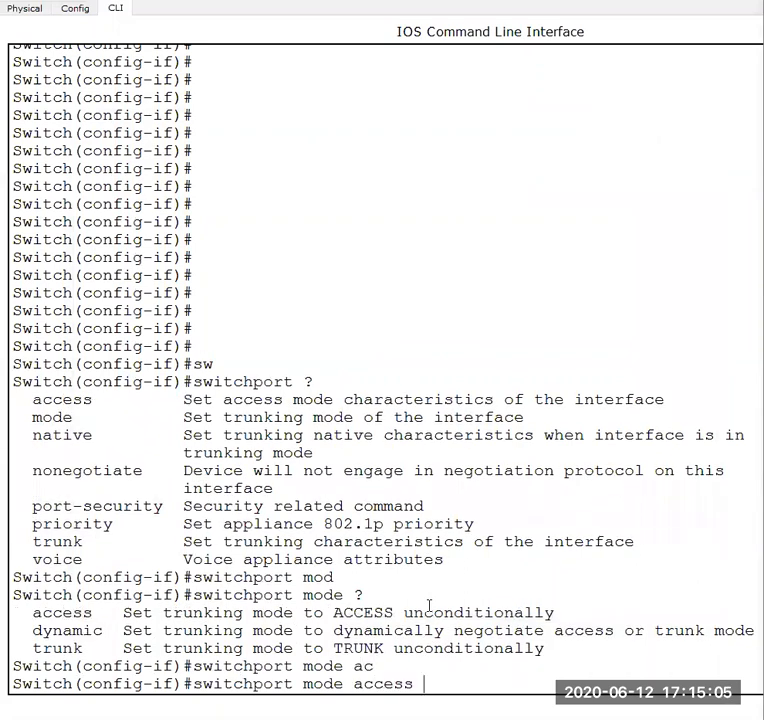
key(Return)
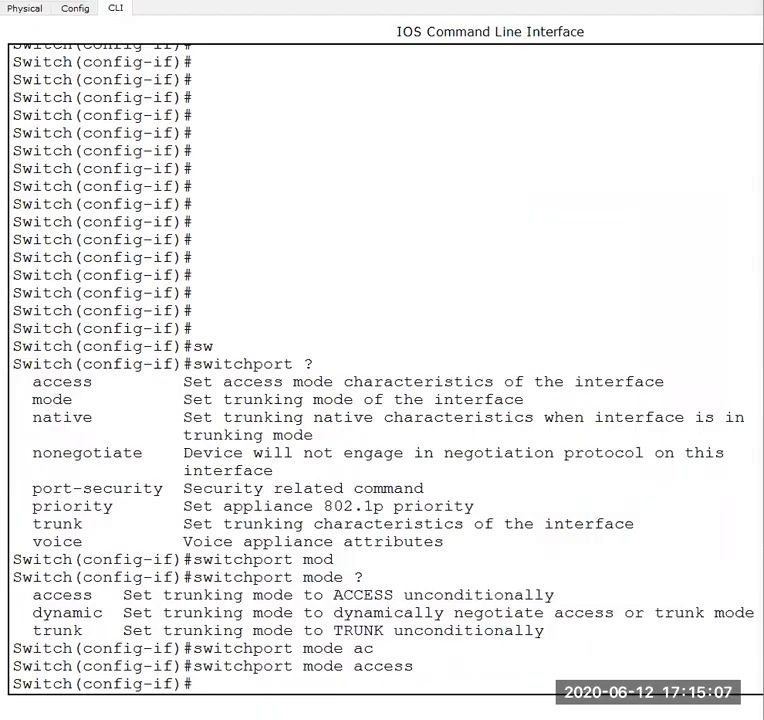
- Check the next port-security command in the Word lab manual, and list the switchport options again in Switch0's CLI
mouse_move(435, 718)
click(617, 665)
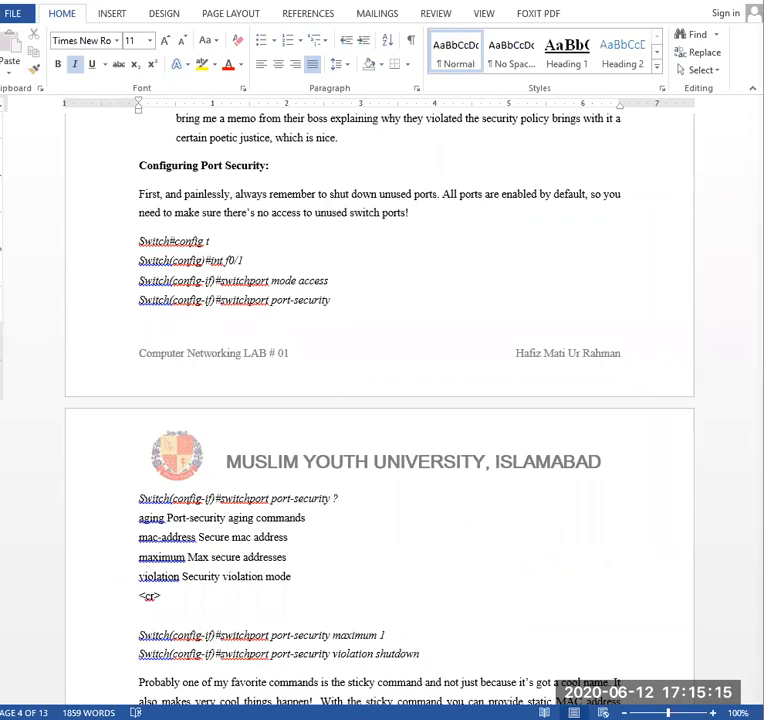
key(alt+Tab)
text(sw)
key(Tab)
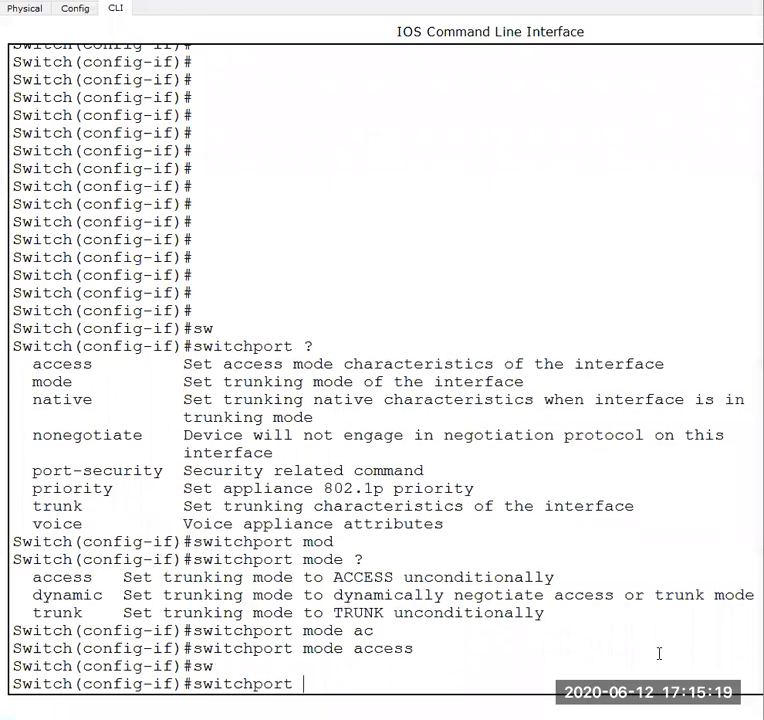
text(?)
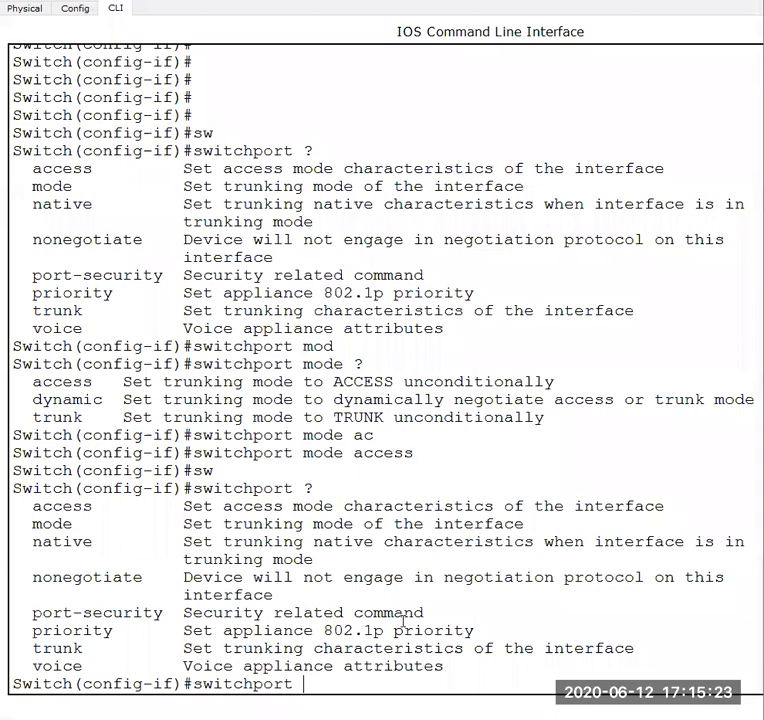
- Enable port security on FastEthernet0/1 with the switchport port-security command, after listing its options through the context help
key(BackSpace)
key(BackSpace)
key(BackSpace)
key(BackSpace)
key(BackSpace)
key(BackSpace)
key(BackSpace)
key(BackSpace)
key(BackSpace)
key(BackSpace)
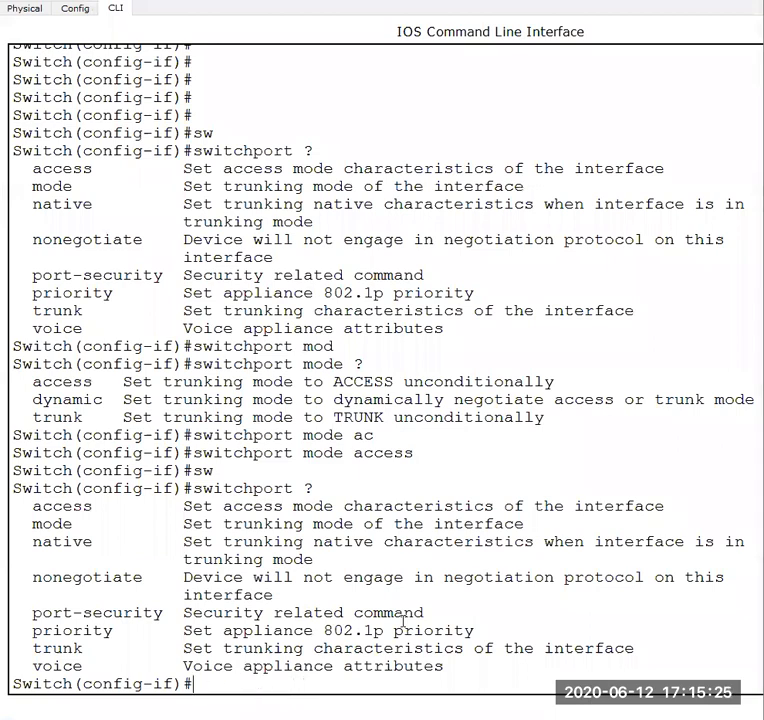
key(Return)
key(Return)
key(Return)
key(Return)
key(Return)
key(Return)
key(Return)
key(Return)
key(Return)
key(Return)
key(Return)
key(Return)
key(Return)
key(Return)
key(Return)
key(Return)
key(Return)
key(Return)
key(Return)
key(Return)
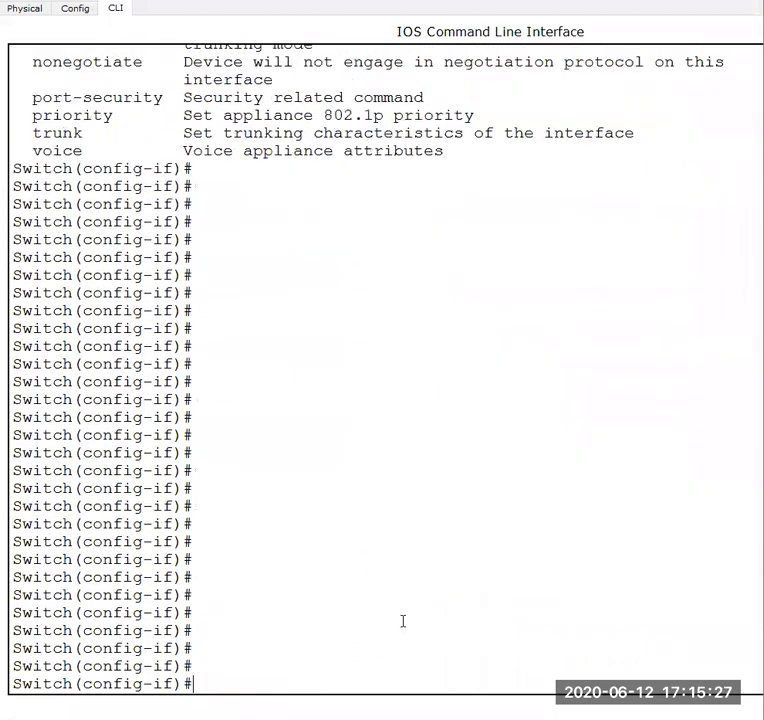
text(sw)
key(Tab)
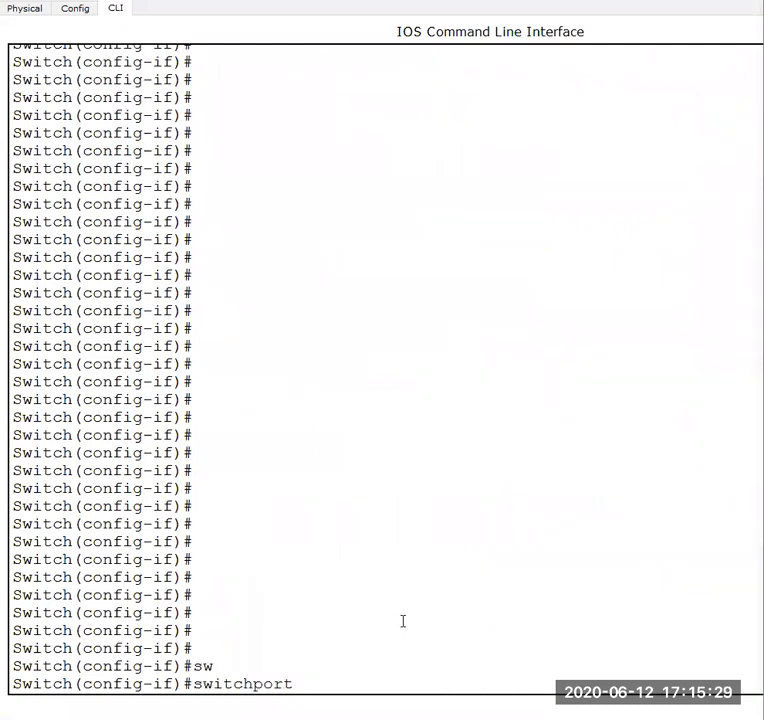
text(po)
key(Tab)
text(?)
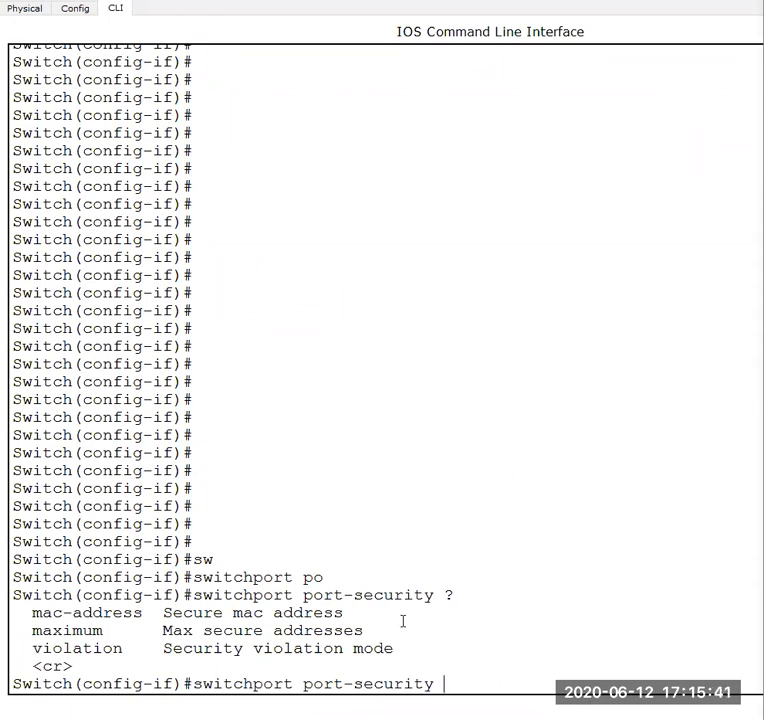
key(Return)
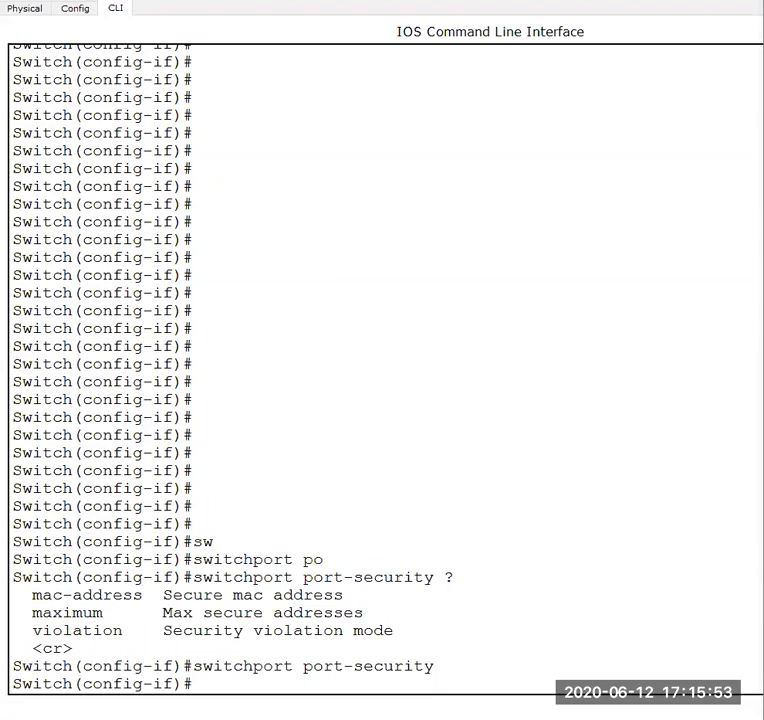
- Review the manual's port-security maximum, violation and mac-address sticky commands in Word, and return to Switch0's CLI
mouse_move(657, 632)
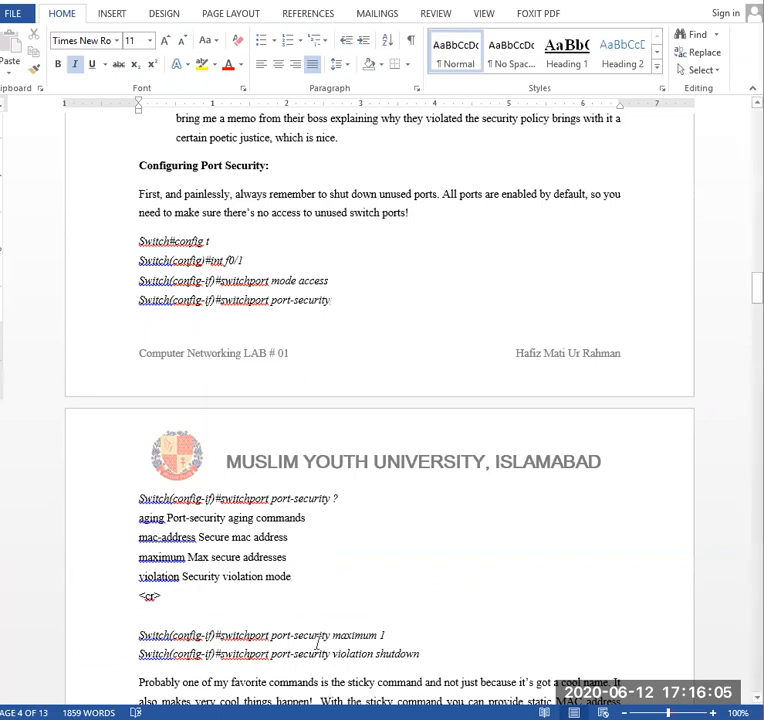
drag(139, 635, 385, 636)
drag(139, 654, 437, 658)
click(464, 655)
scroll(465, 656, down, 3)
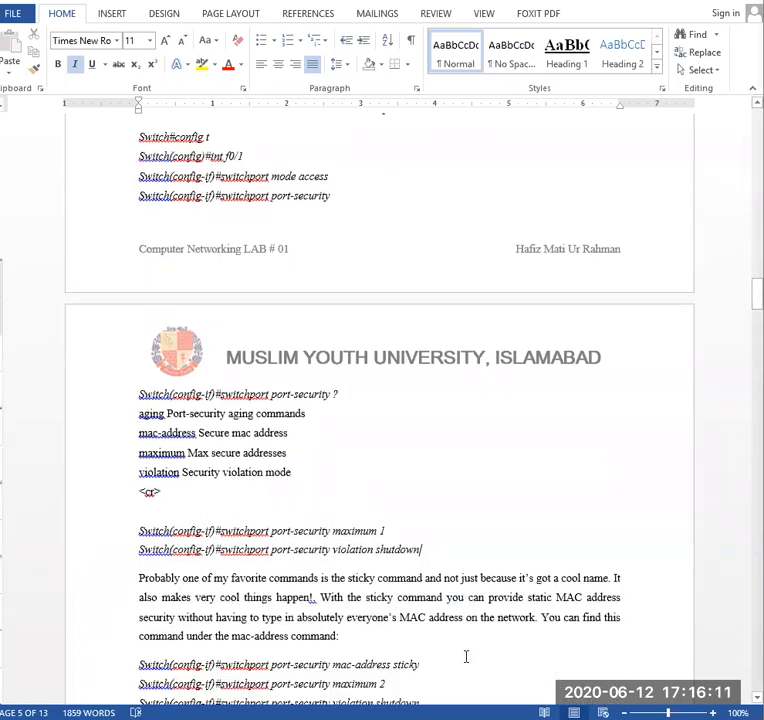
scroll(466, 656, down, 5)
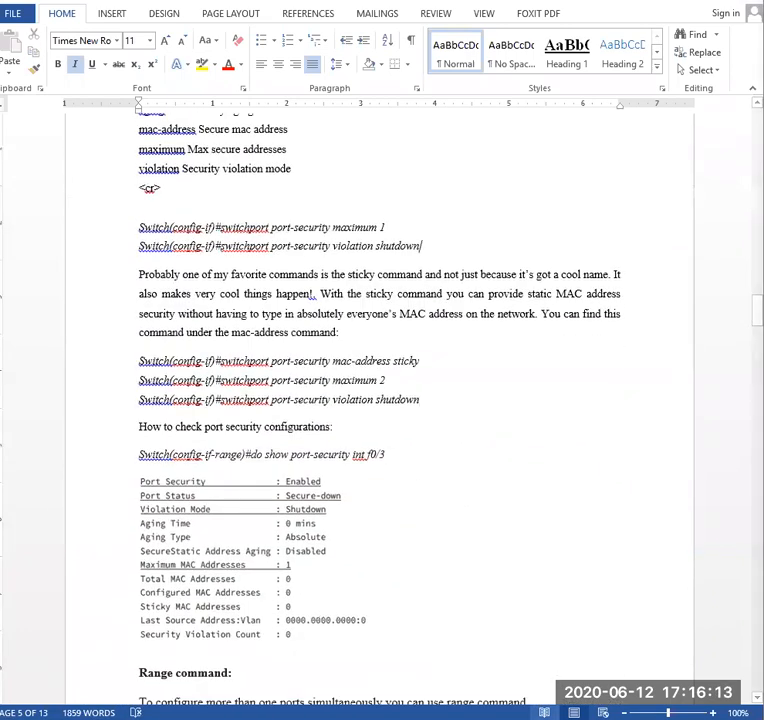
click(667, 656)
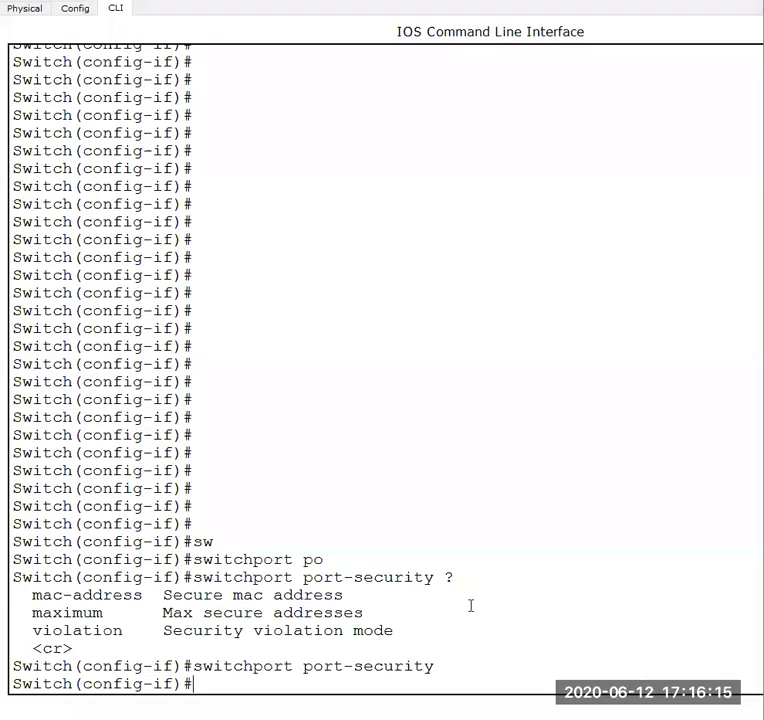
- Begin a switchport port-security mac-address command, using the context help to list the port-security and mac-address options
text(sw)
key(Tab)
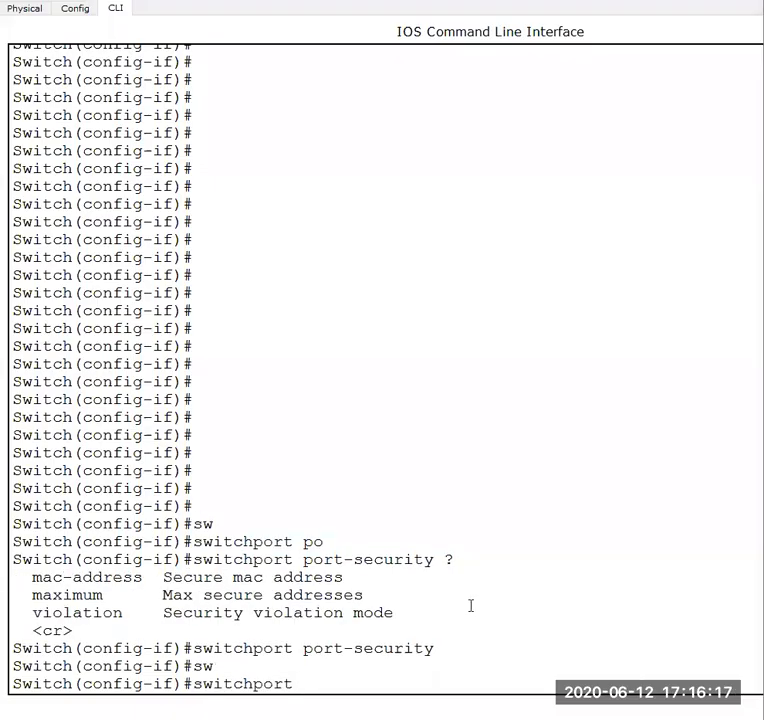
text(po)
key(Tab)
text(?)
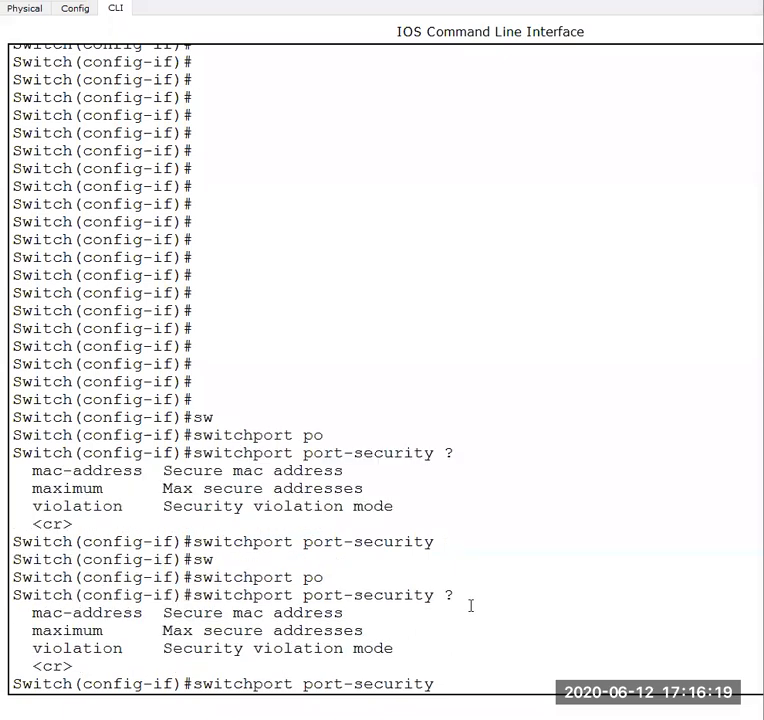
text(mac)
key(Tab)
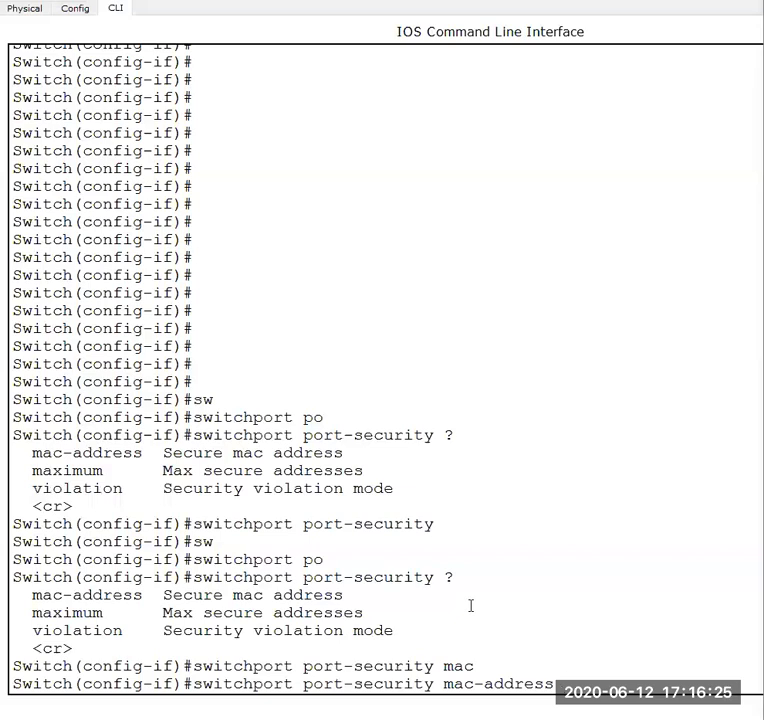
text(?)
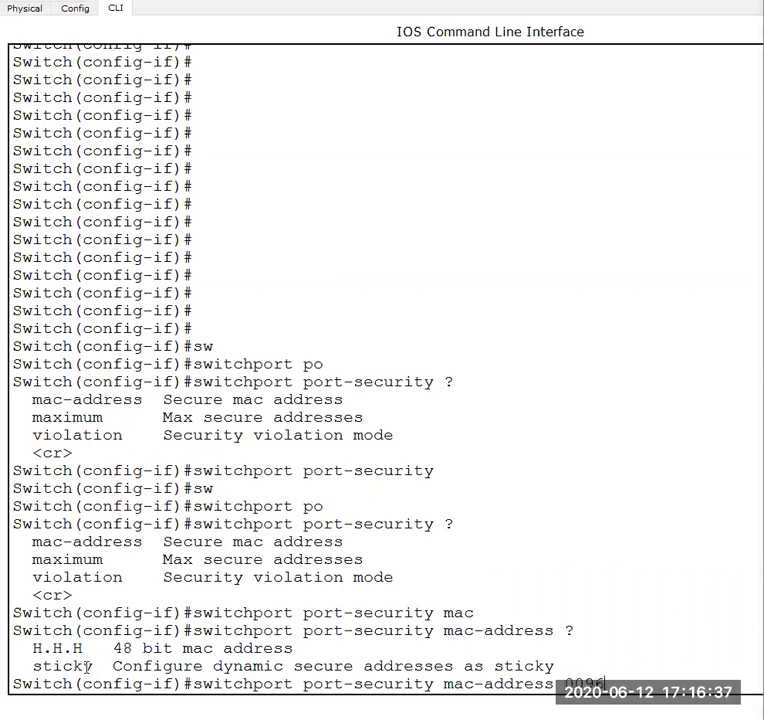
- Complete the port-security command with 0096.2b63.20c2 as the interface's allowed MAC address and execute it
text(2b63.20)
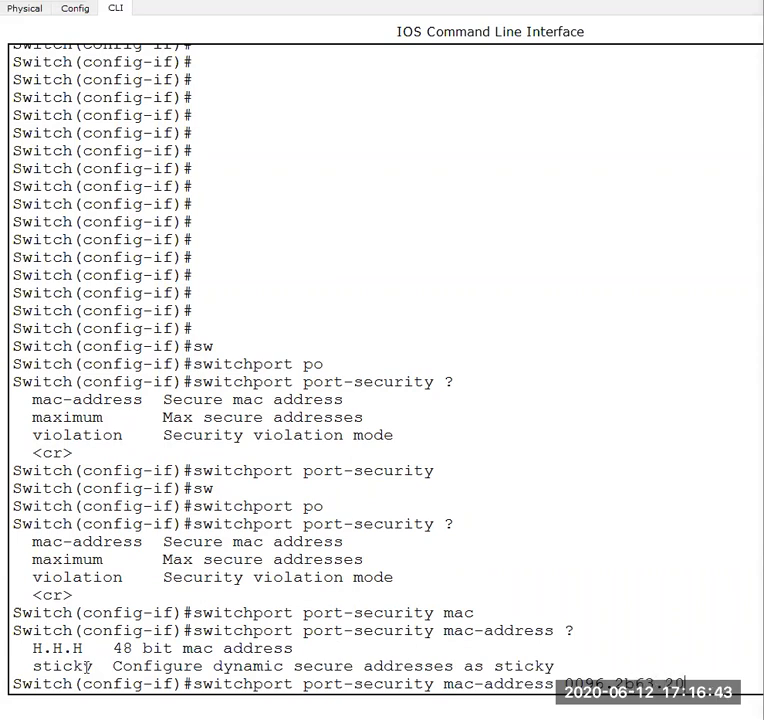
text(c2)
key(Return)
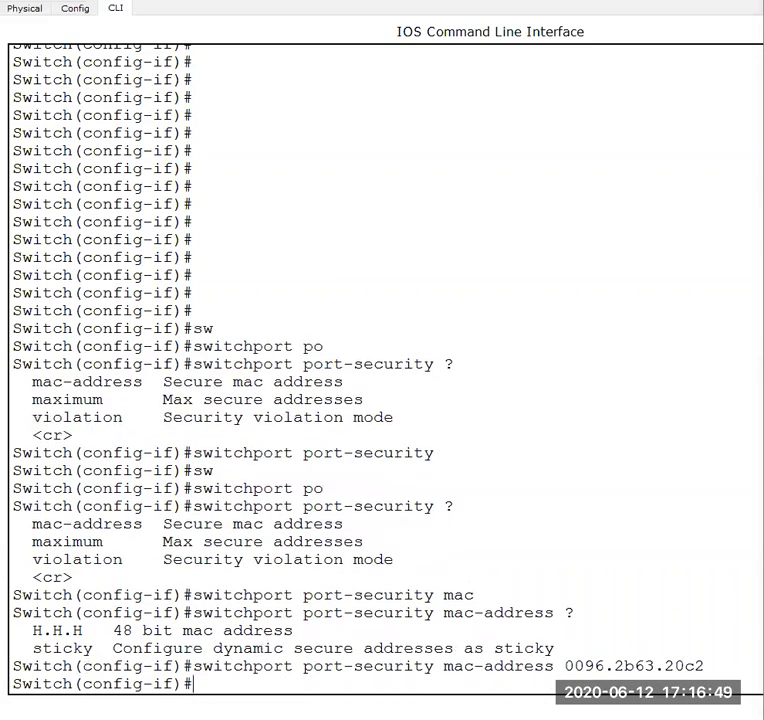
- Switch to the logical workspace and check the link between PC0 and Switch0
mouse_move(593, 719)
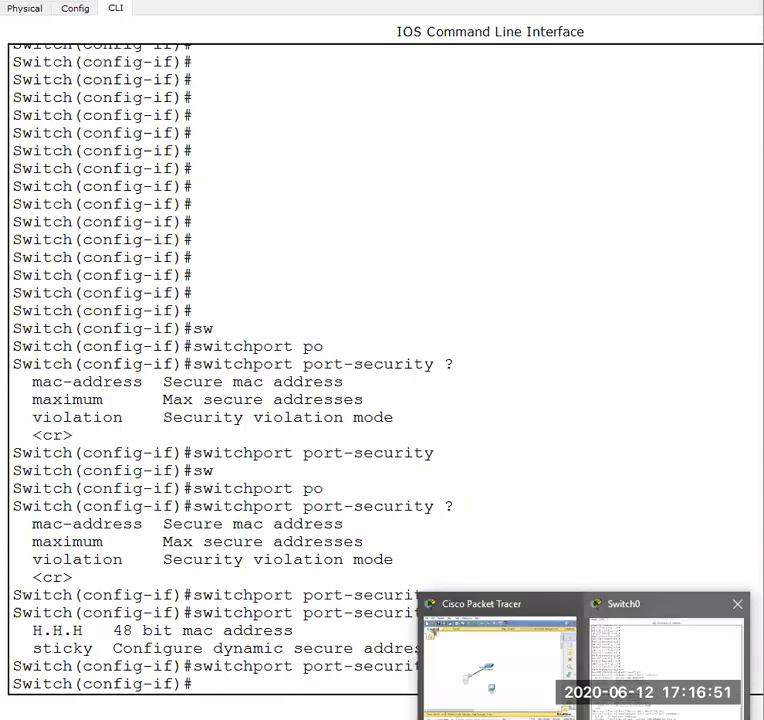
click(474, 682)
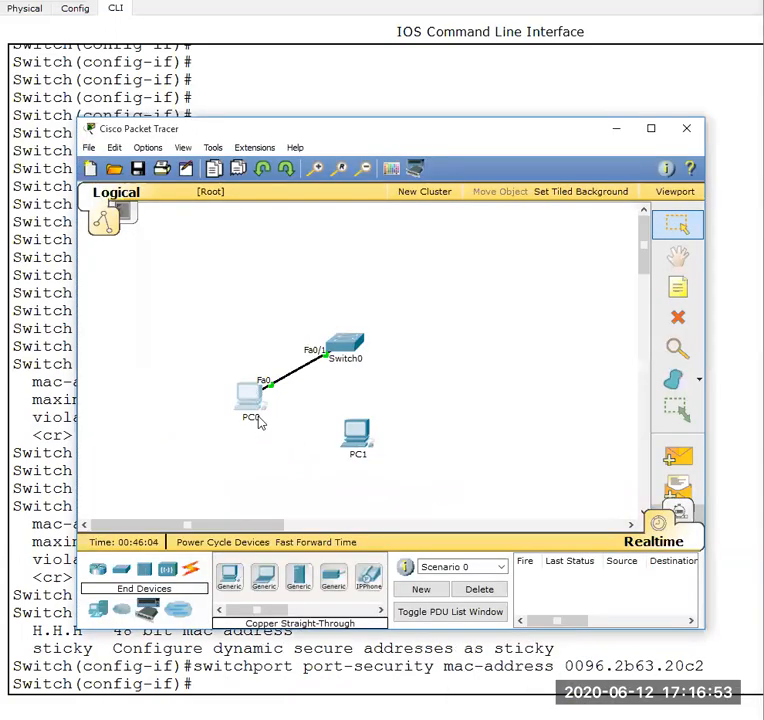
mouse_move(350, 350)
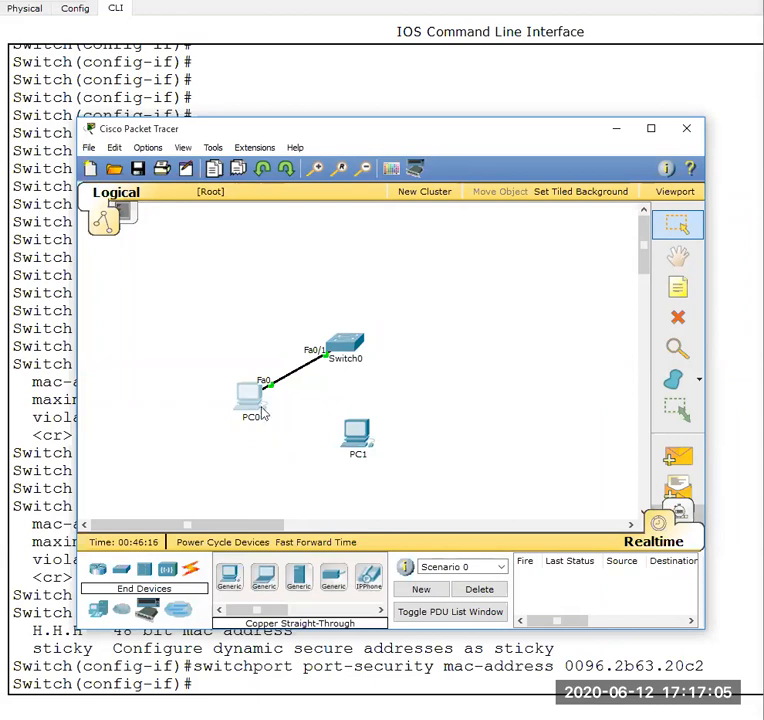
mouse_move(255, 404)
- Set PC0's static IP address to 192.168.10.20 with subnet mask 255.255.255.0, and close its device window
click(253, 400)
click(376, 210)
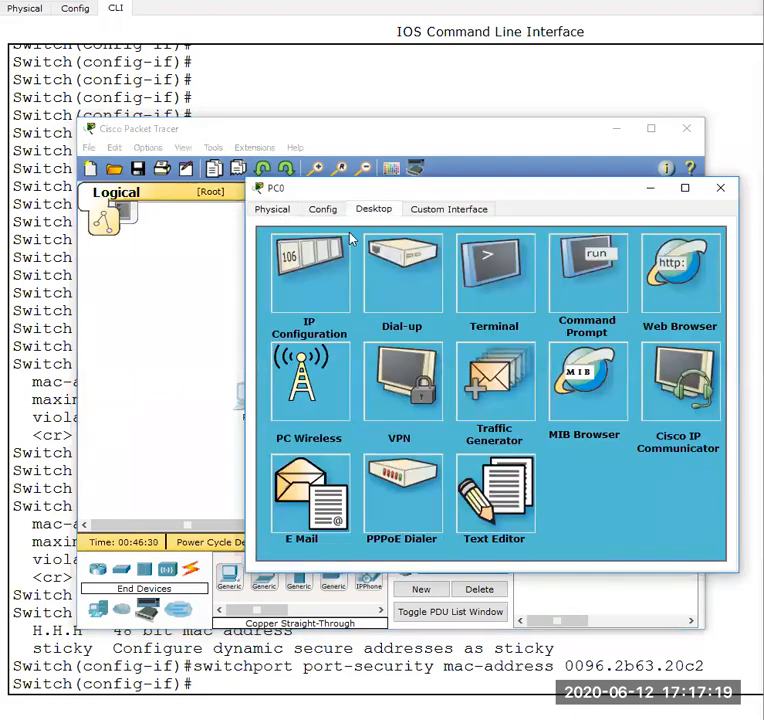
click(312, 285)
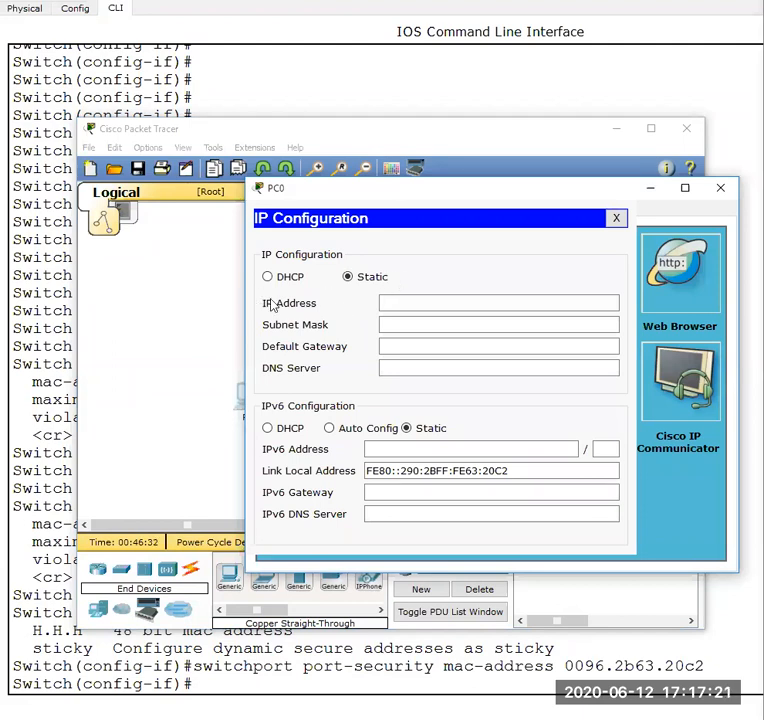
click(393, 302)
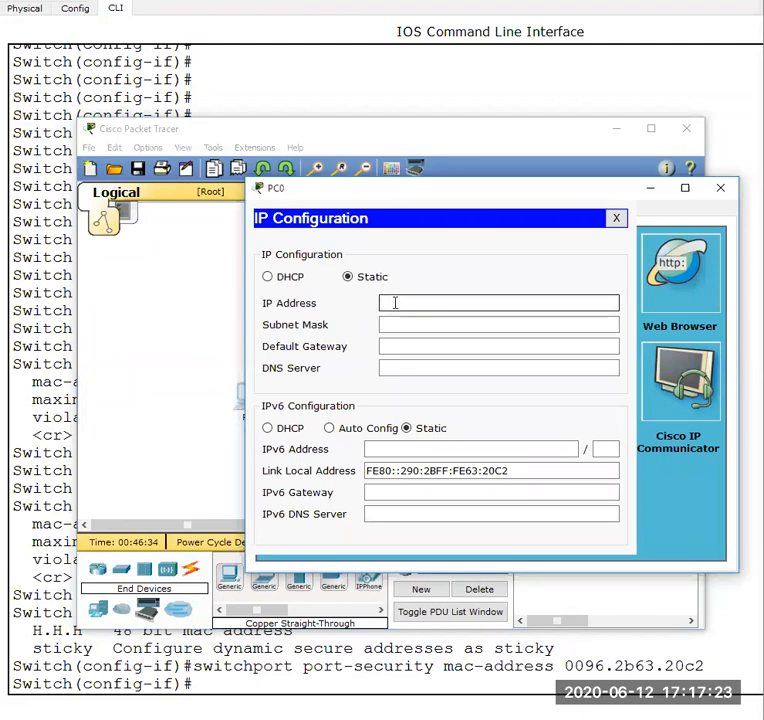
text(192.168.10)
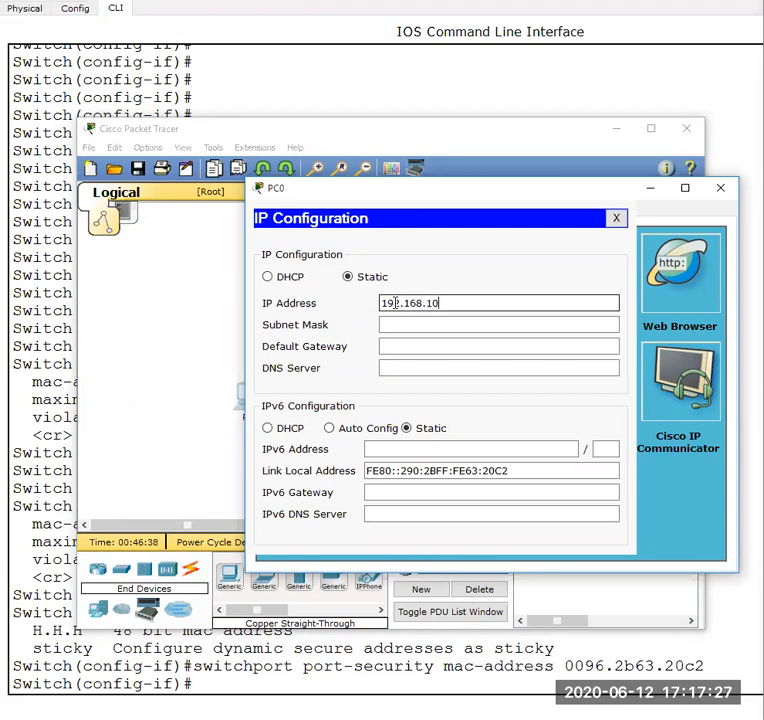
text(.20)
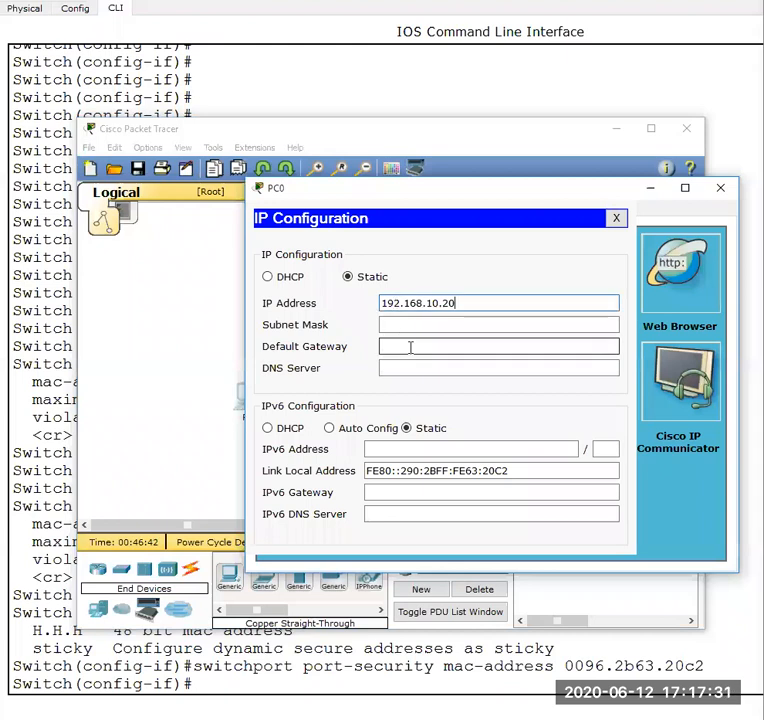
key(Tab)
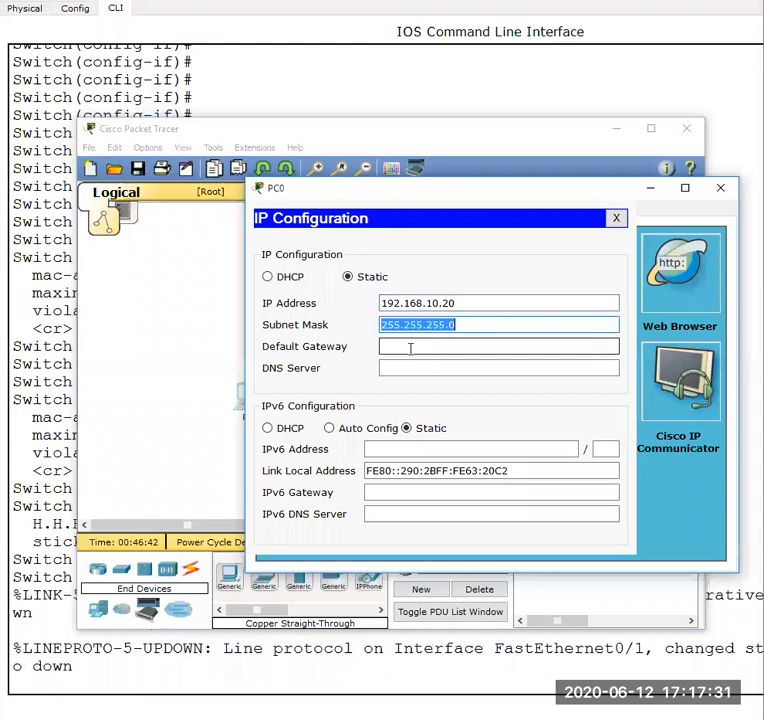
click(616, 218)
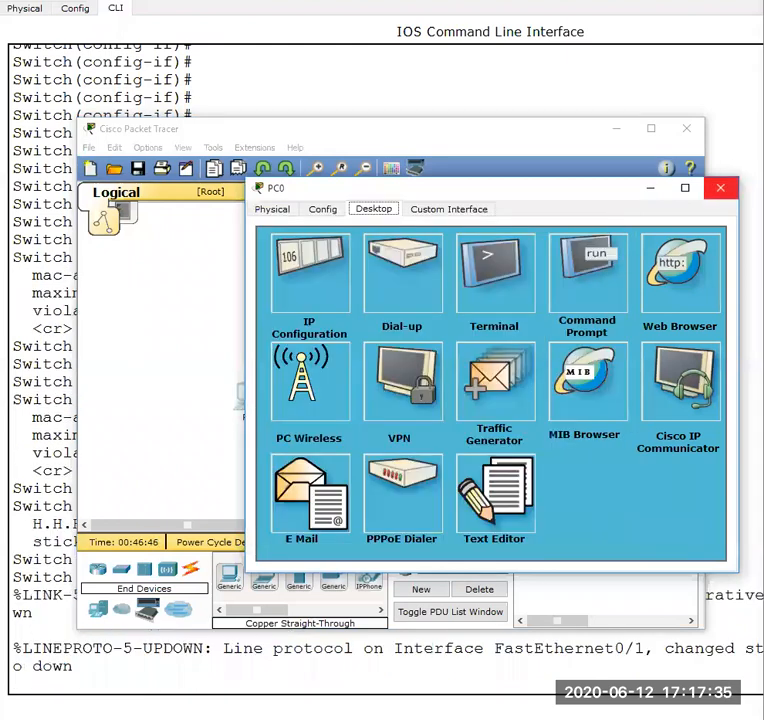
click(720, 188)
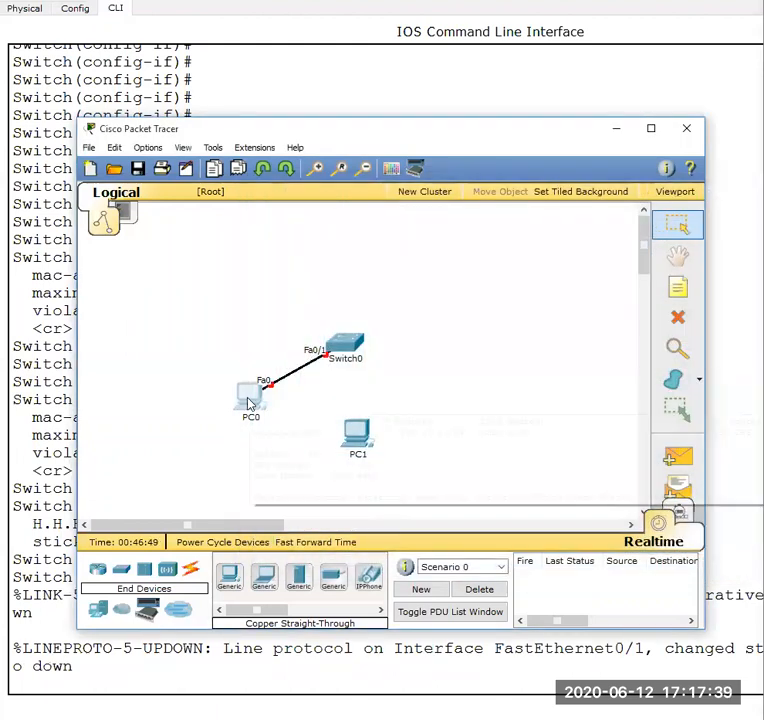
- Inspect PC0's port details and link status in the workspace, and briefly open its desktop applications
mouse_move(250, 403)
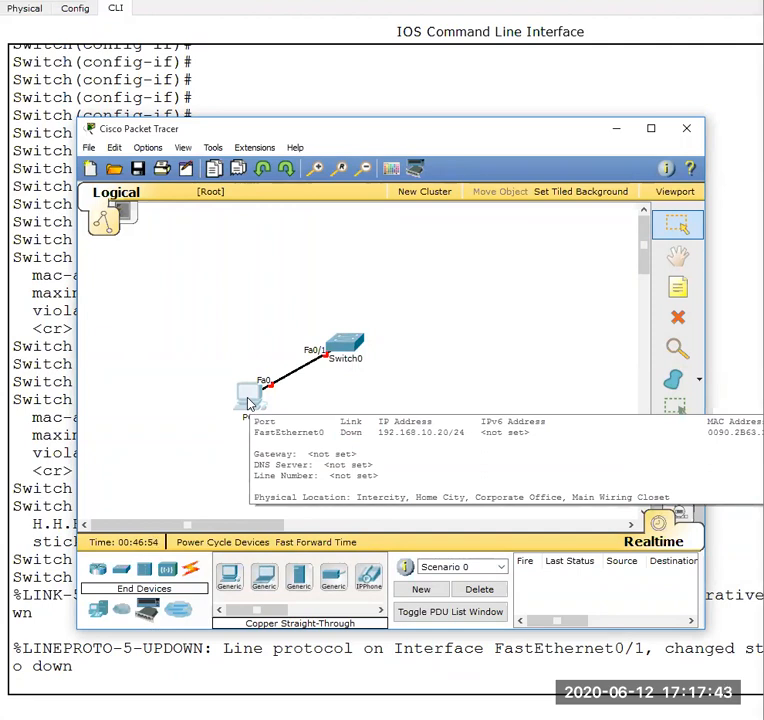
click(250, 403)
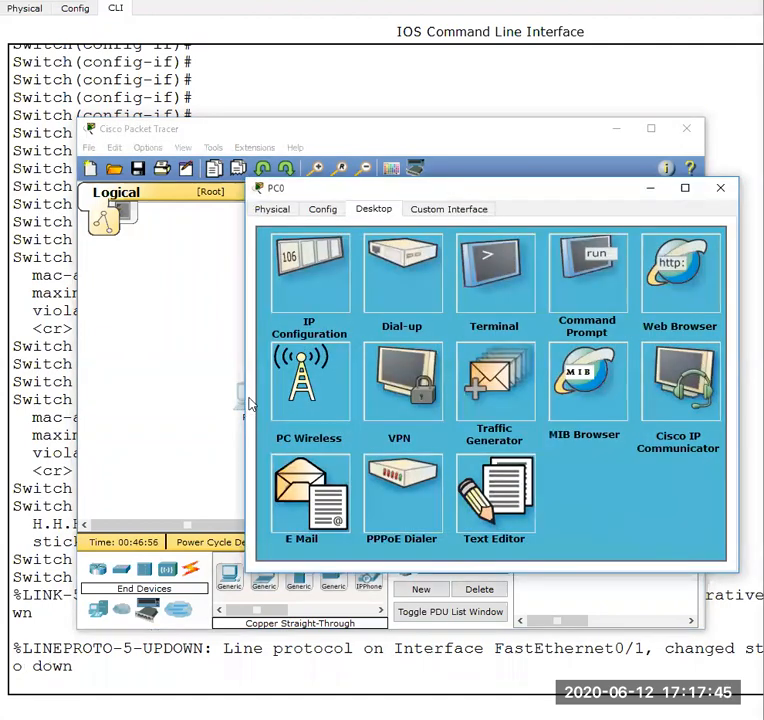
click(722, 190)
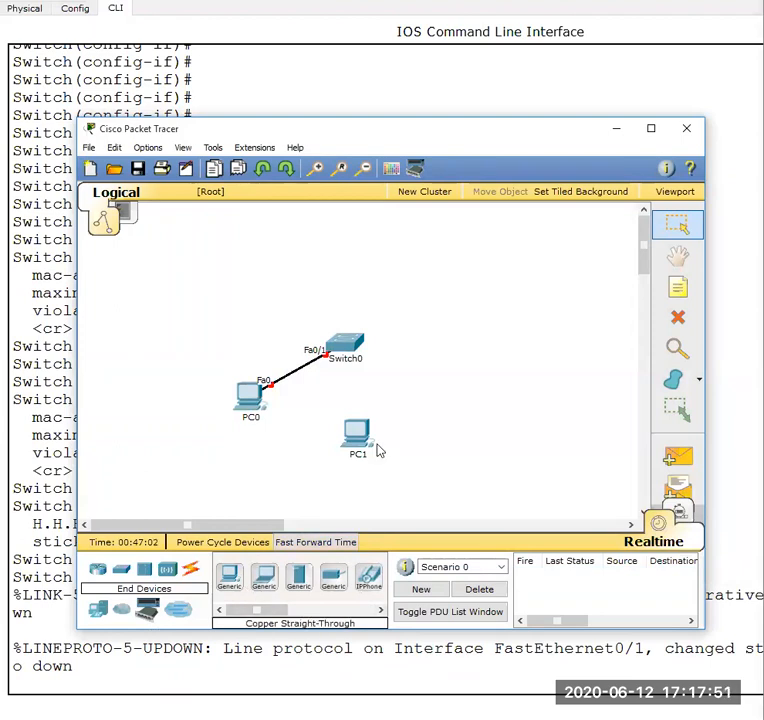
- Move PC1 slightly closer to PC0 and add another generic PC to the workspace above PC0
mouse_move(360, 442)
mouse_down()
mouse_move(347, 447)
mouse_move(342, 436)
mouse_up()
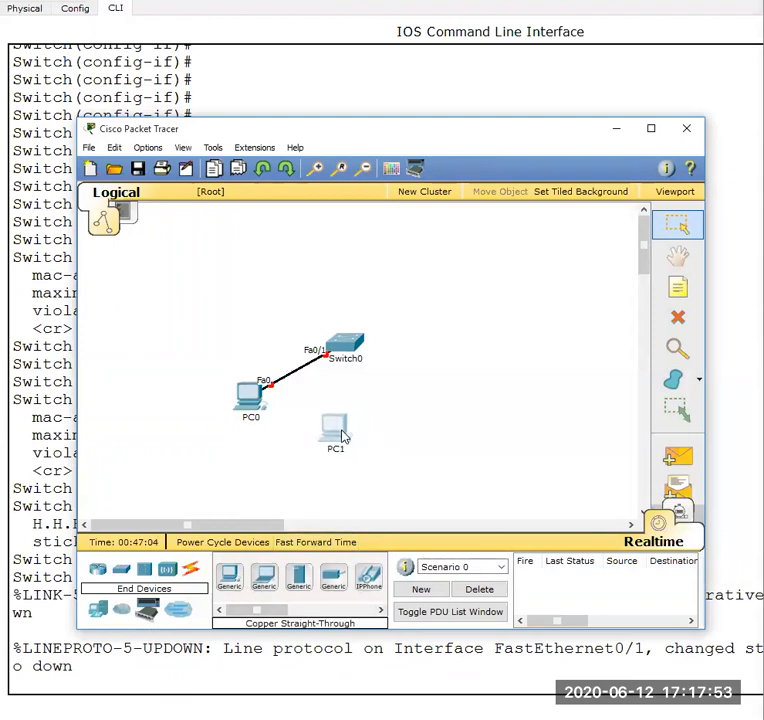
drag(230, 590, 243, 265)
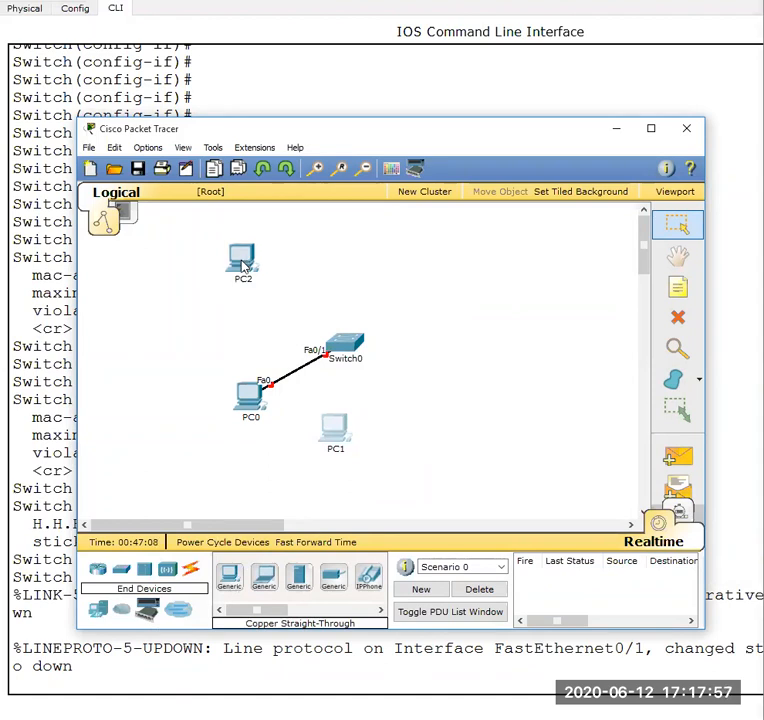
- Set PC2's static IP address to 192.168.10.30 with subnet mask 255.255.255.0
click(243, 263)
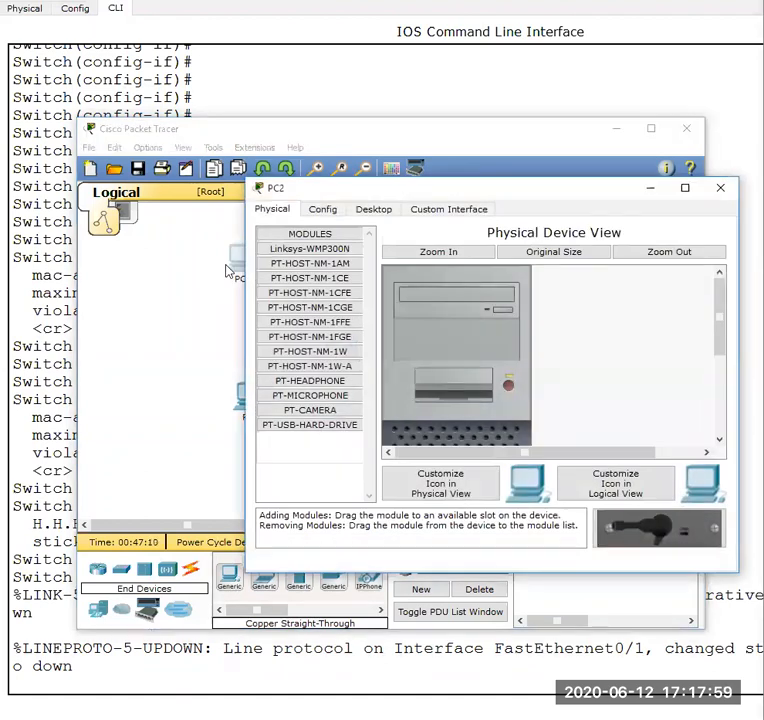
click(369, 212)
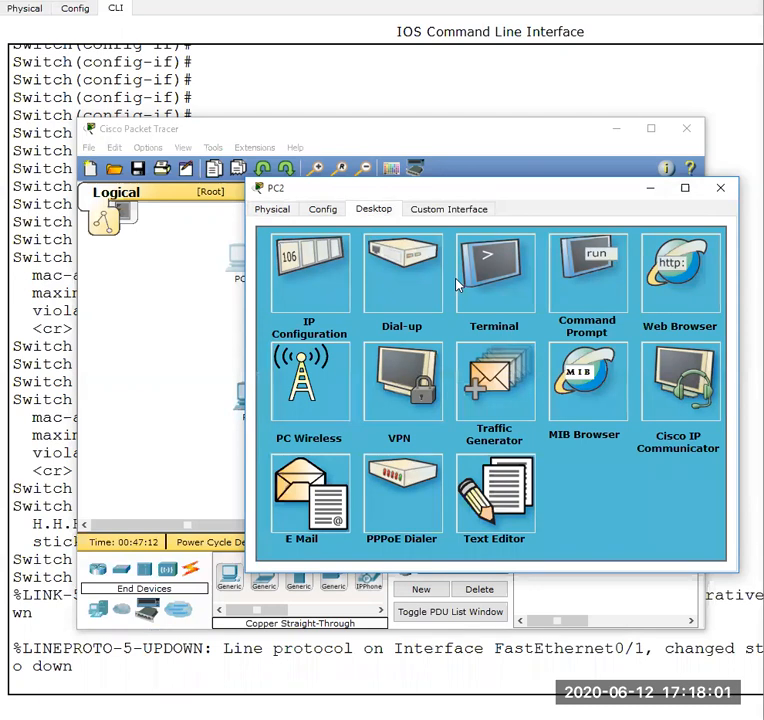
click(322, 293)
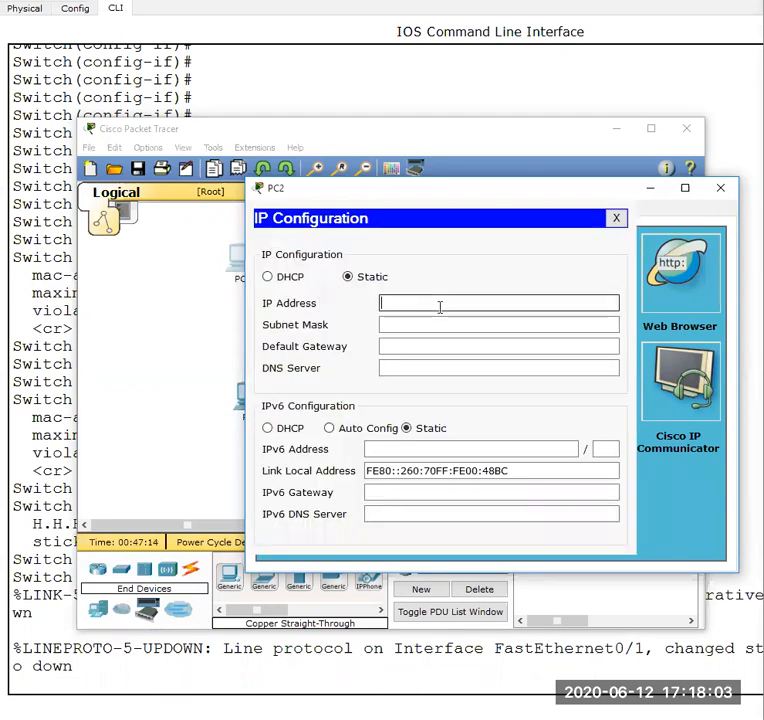
text(192.168.10.20)
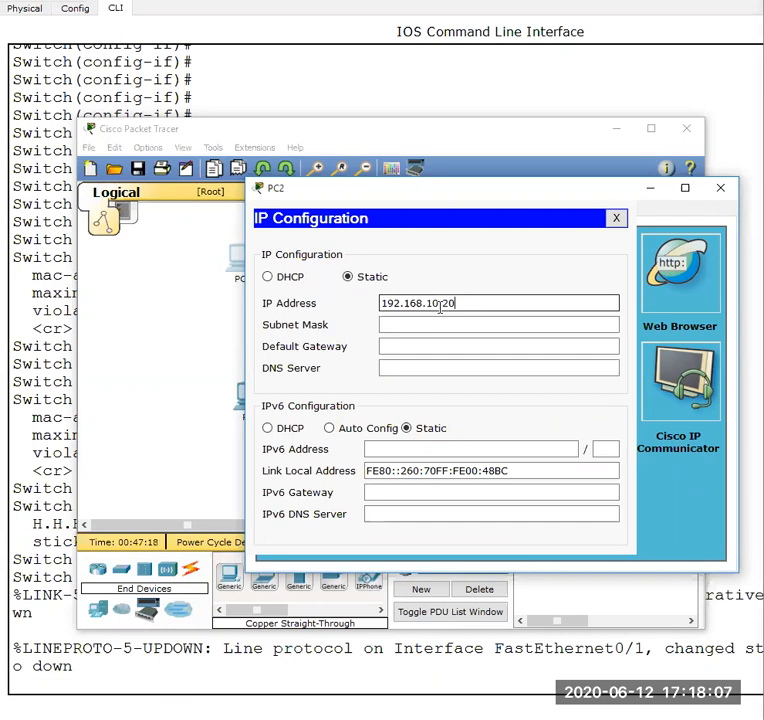
key(BackSpace)
text(1)
key(BackSpace)
key(BackSpace)
key(Tab)
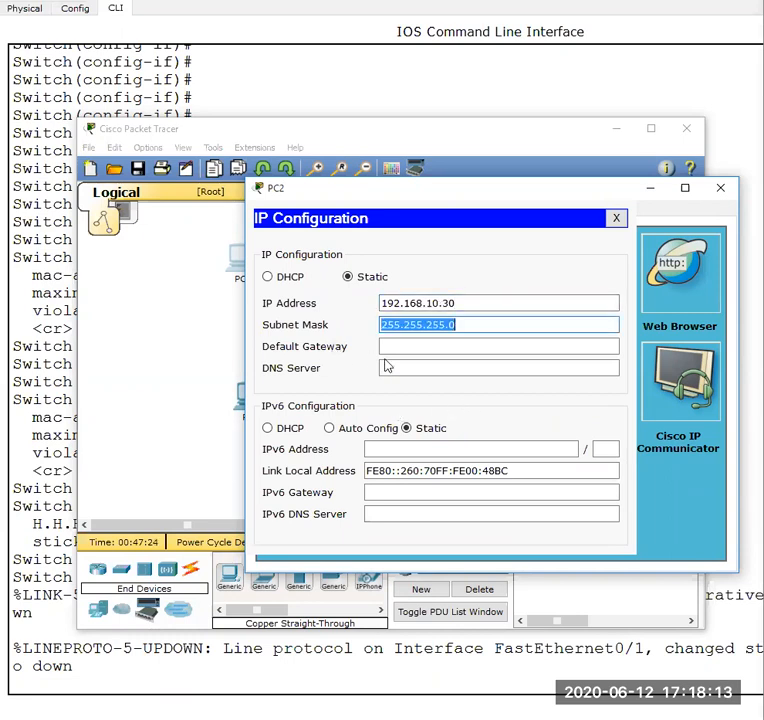
- Set PC2's default gateway to 192.168.10.1 and close its device window
click(408, 347)
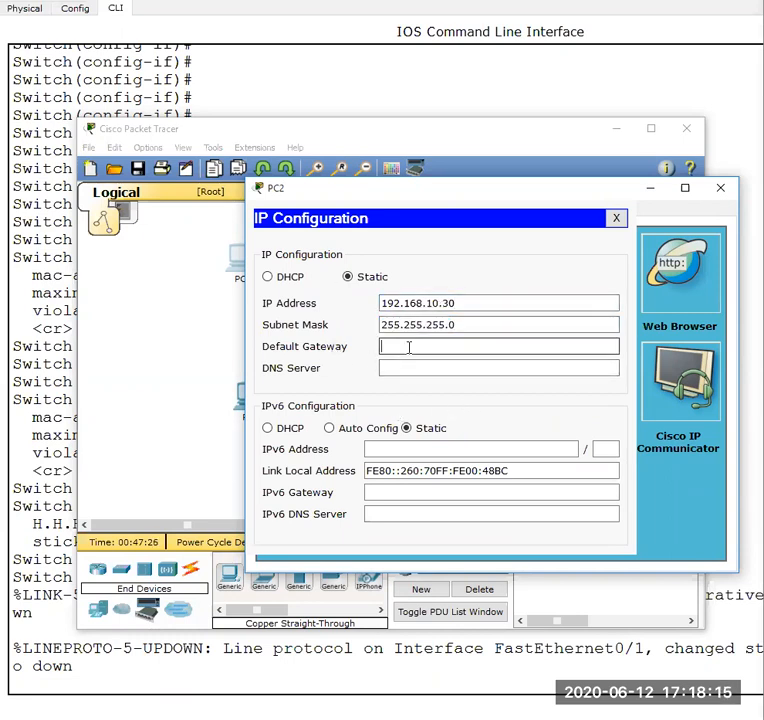
text(192.168.10.1)
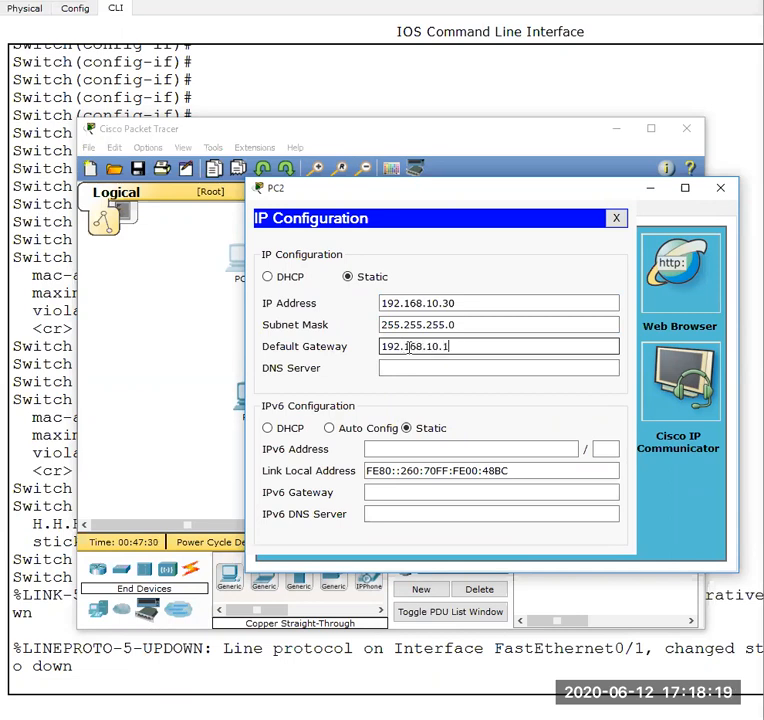
click(615, 219)
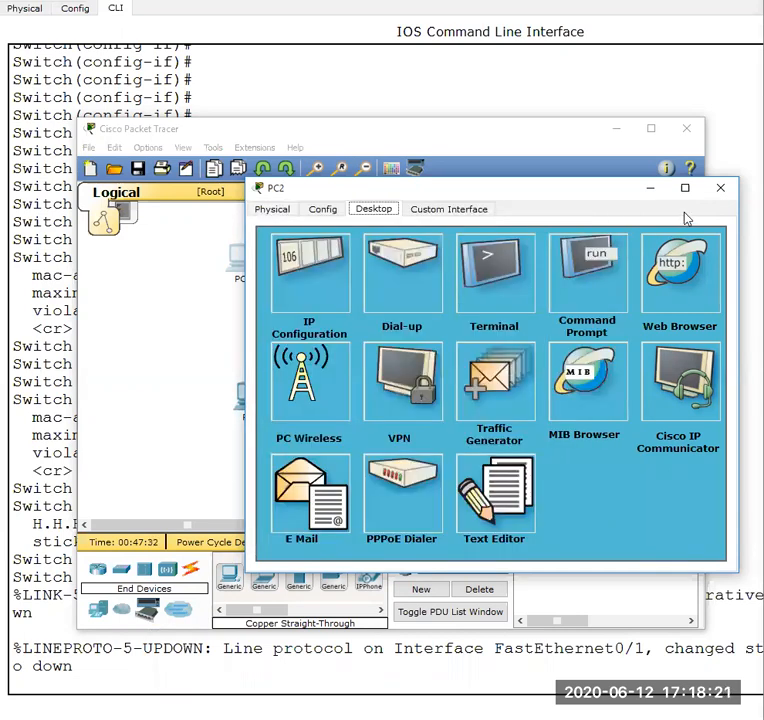
click(721, 190)
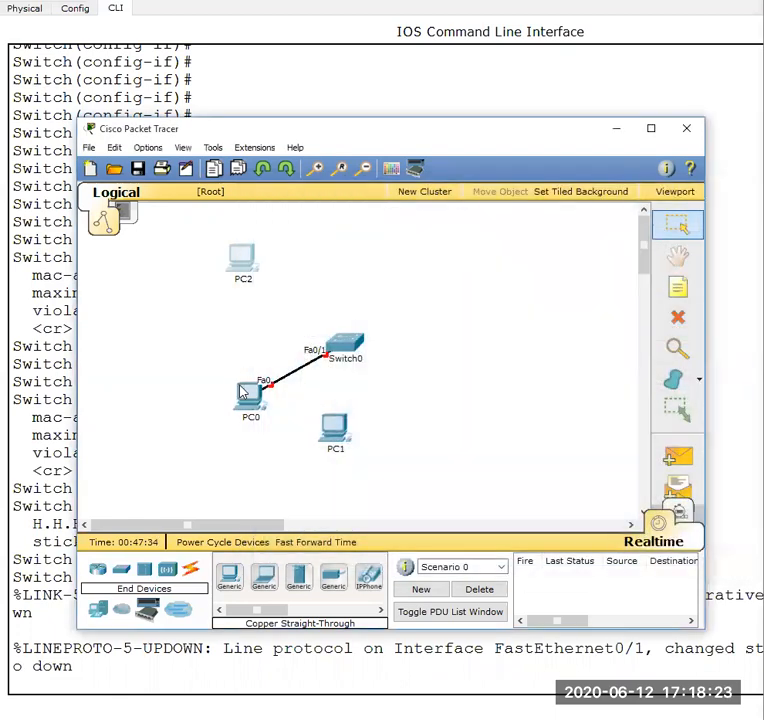
- Set PC0's default gateway to 192.168.10.1, recheck its IP configuration, and close its device window
click(249, 396)
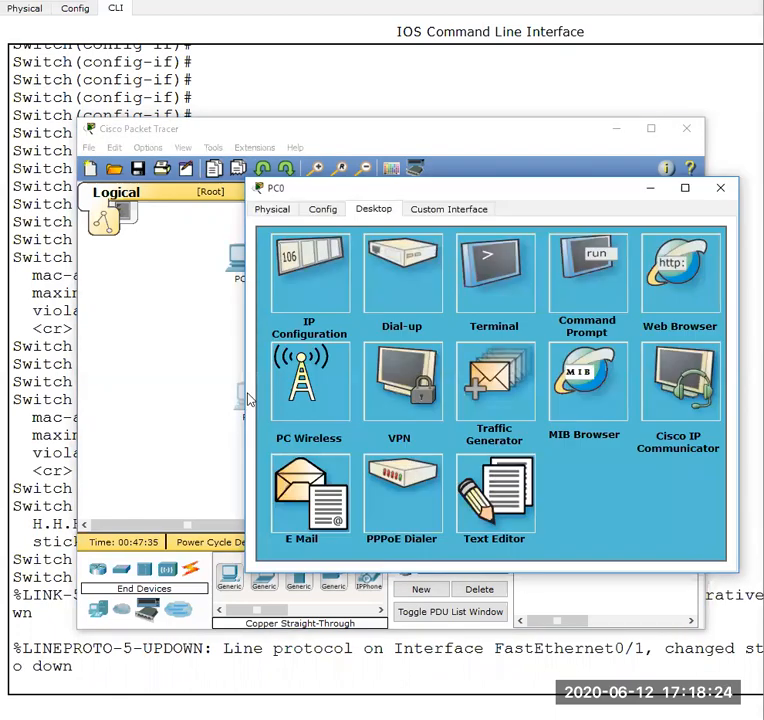
click(333, 290)
click(421, 347)
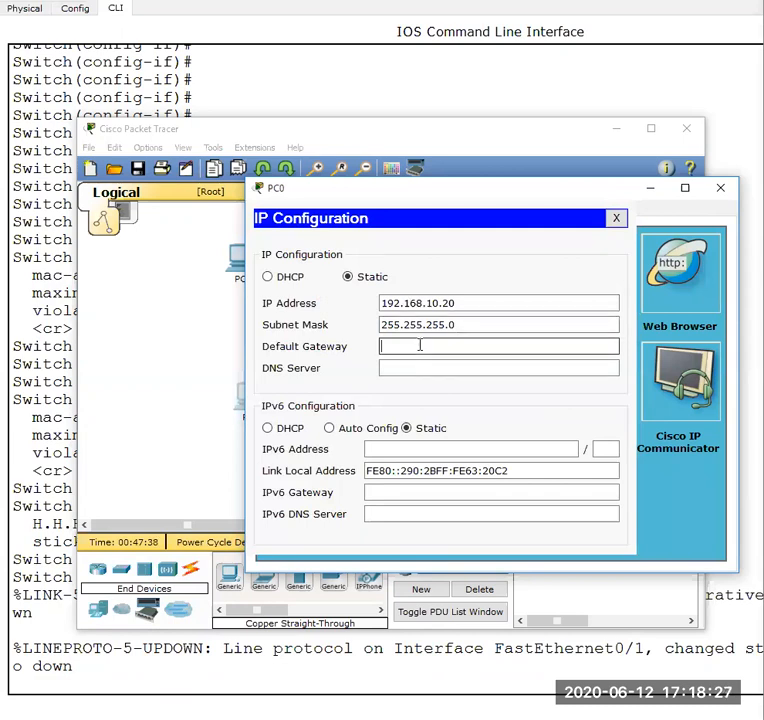
text(192.168.10.1)
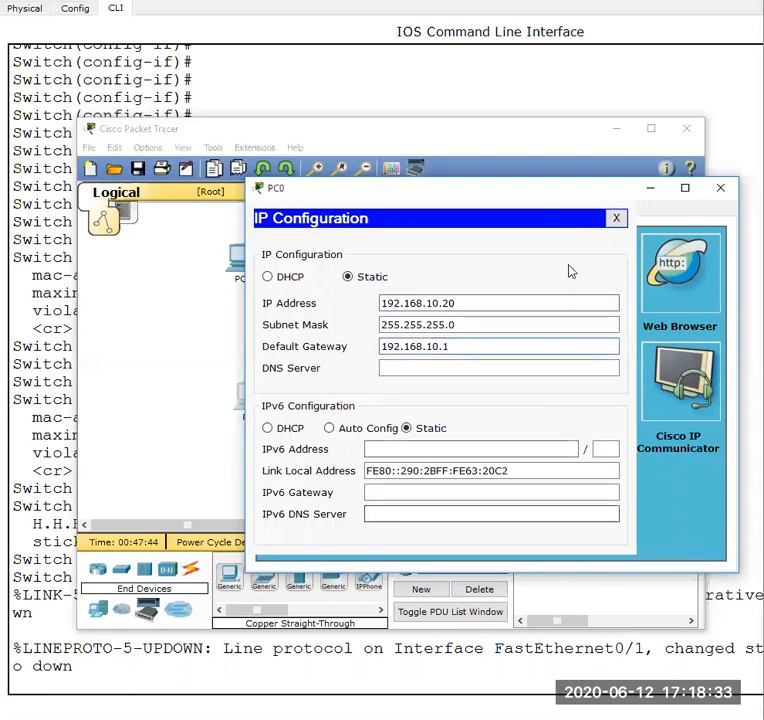
click(612, 222)
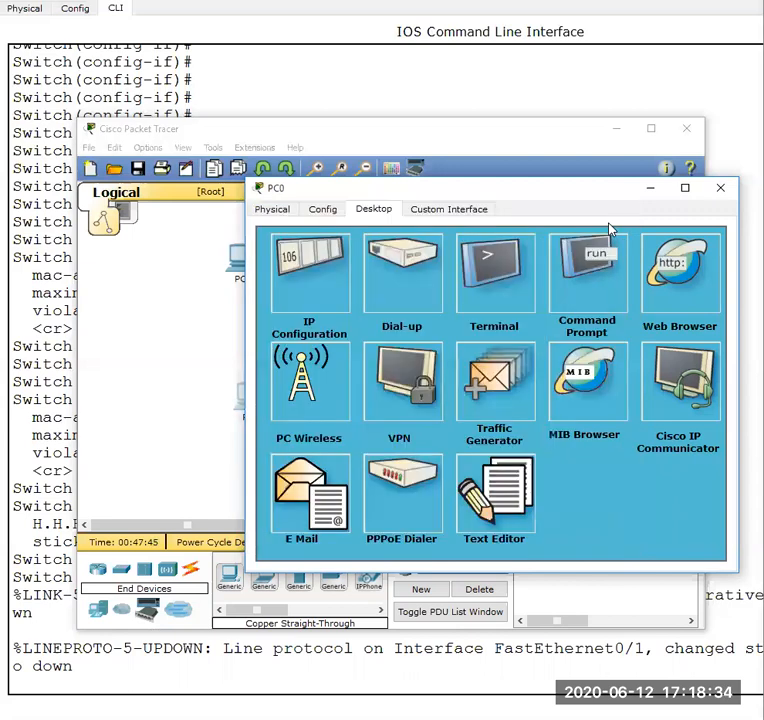
click(290, 292)
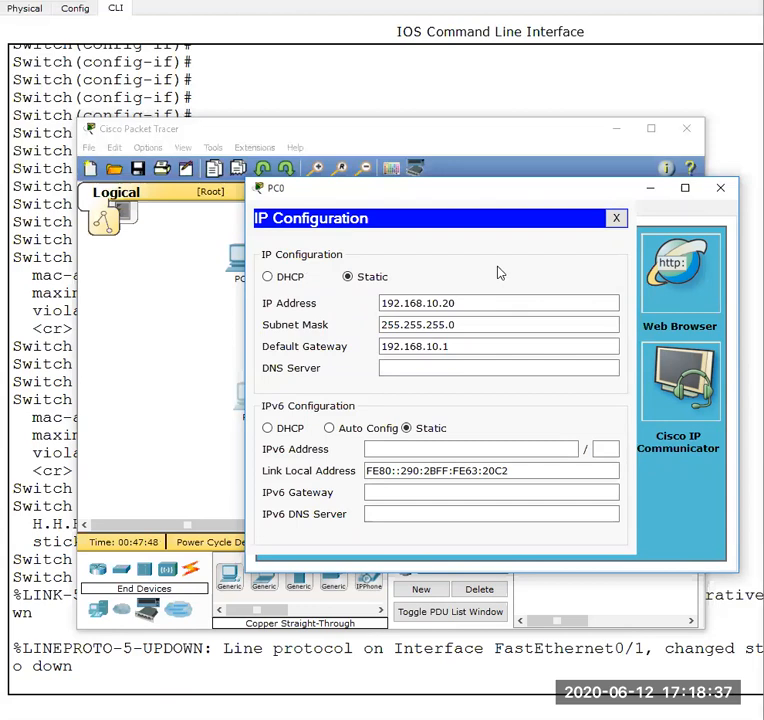
click(617, 219)
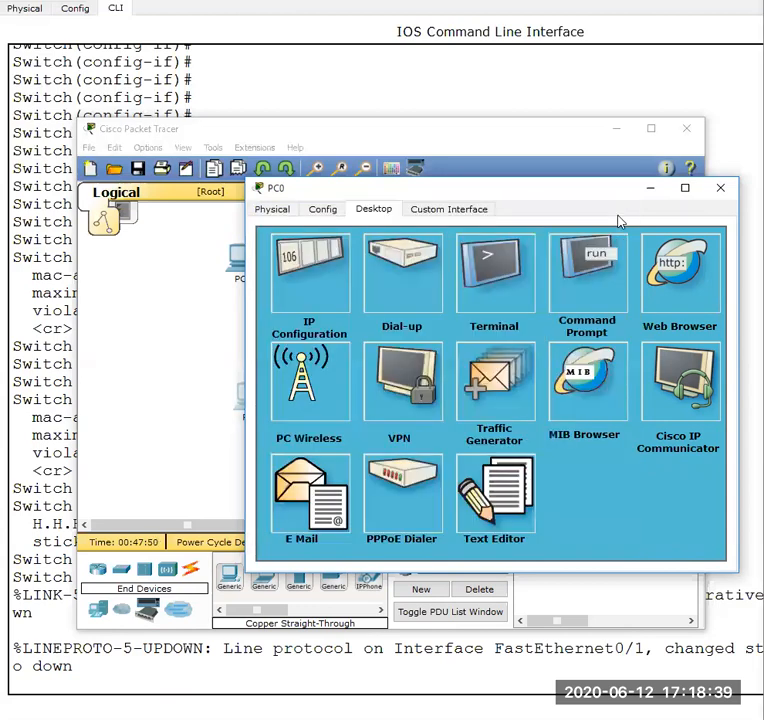
click(718, 188)
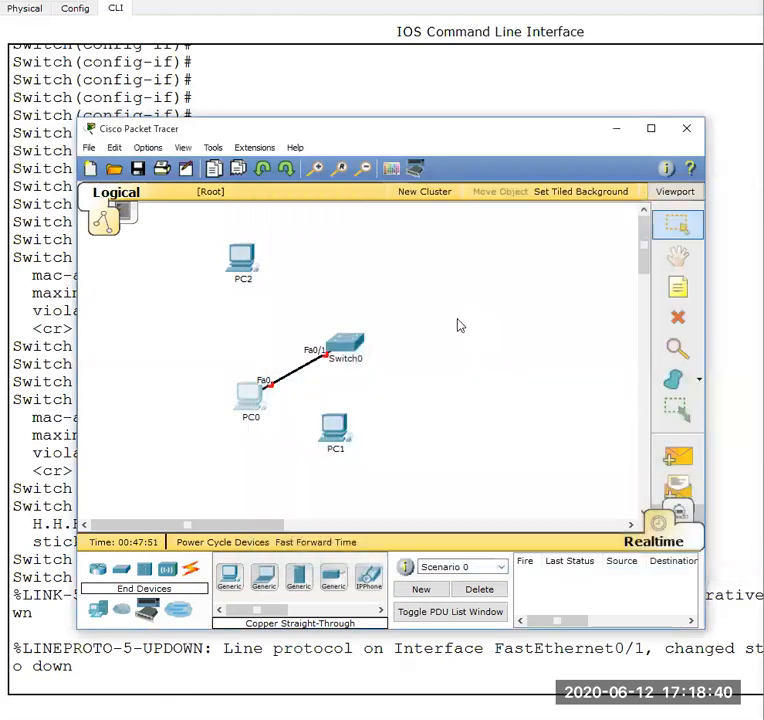
- Look at PC0's physical device view and close its window
click(252, 400)
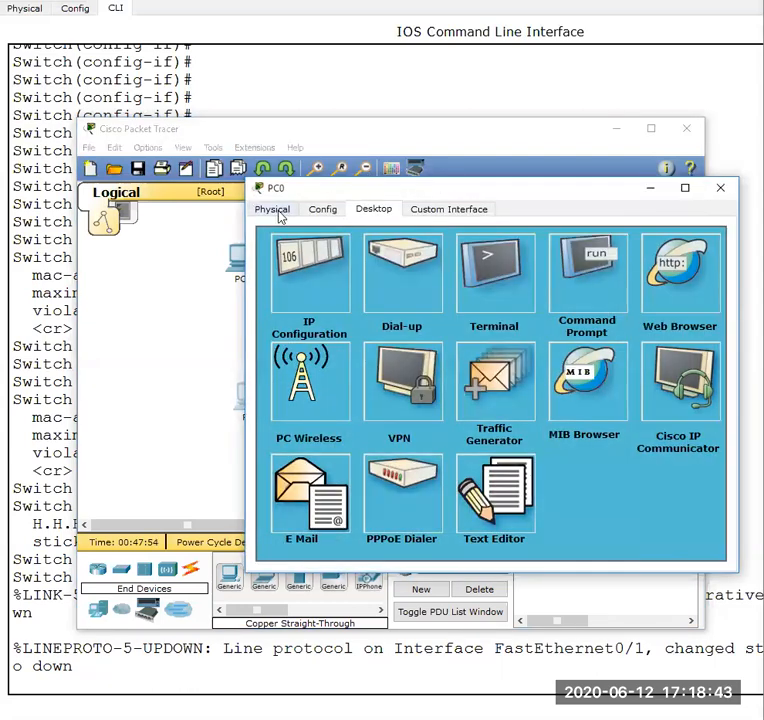
click(278, 213)
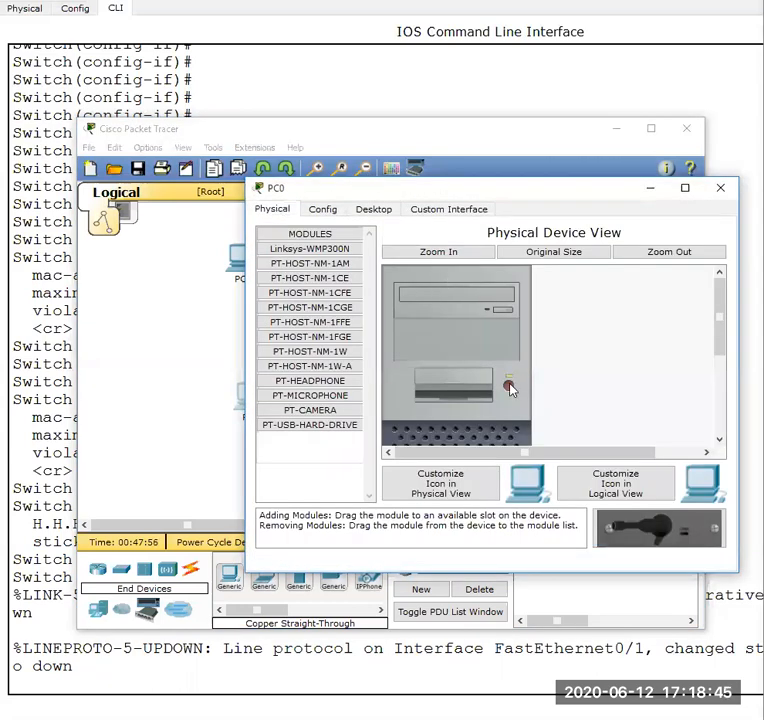
click(722, 190)
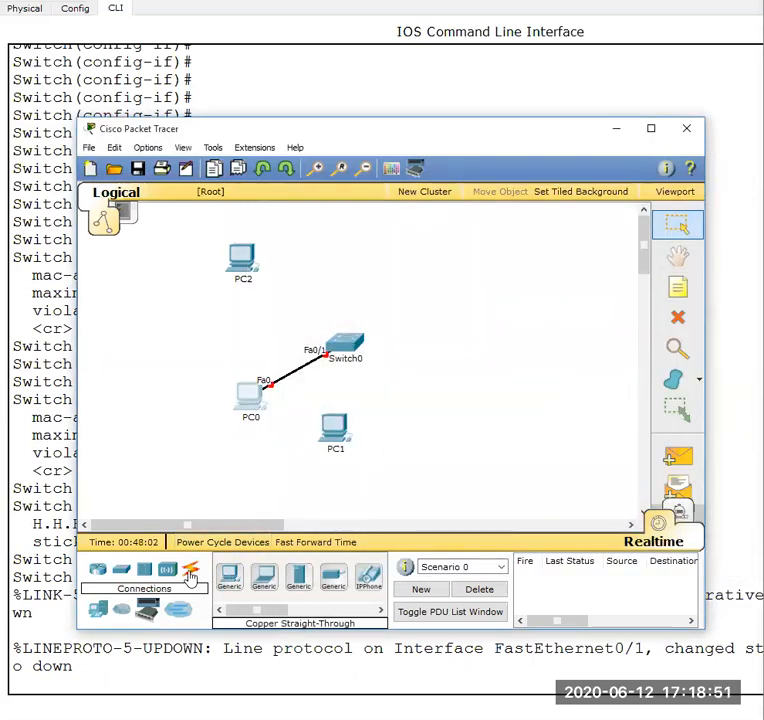
- Connect PC2's FastEthernet0 to Switch0's FastEthernet0/2 with a copper straight-through cable
click(190, 577)
click(300, 585)
click(256, 259)
click(281, 271)
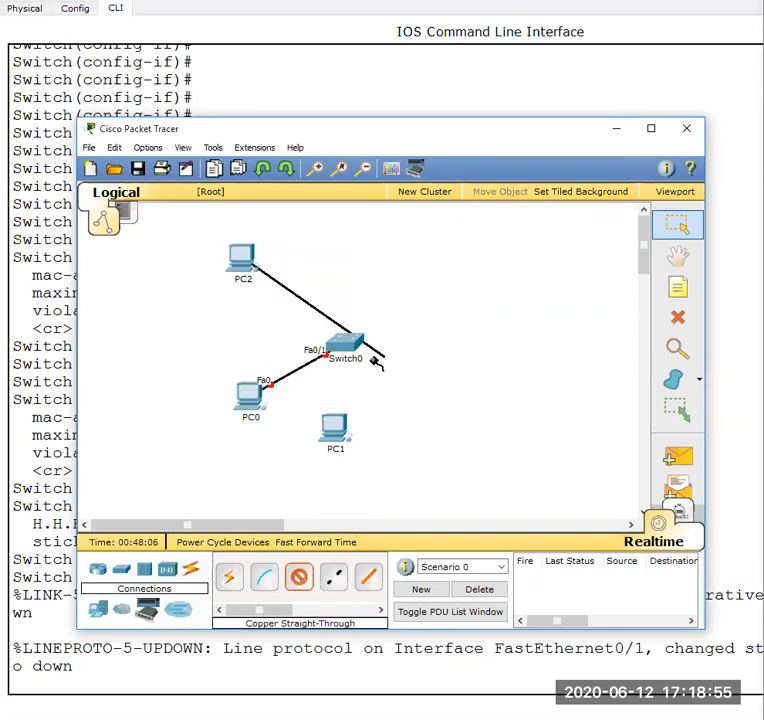
click(330, 338)
click(360, 353)
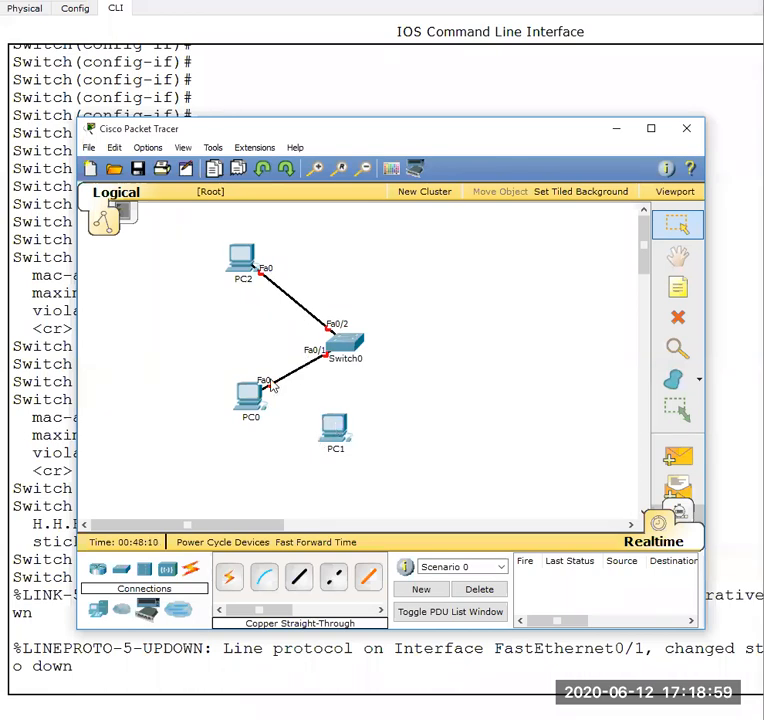
- Open Switch0's command line in a maximized window, and review the port-security commands in the Word lab document
click(345, 338)
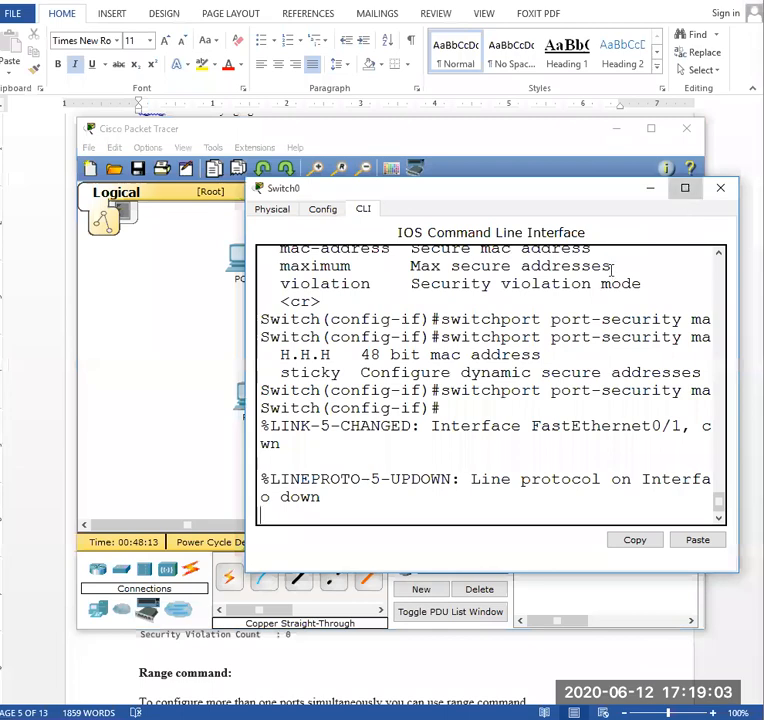
click(685, 188)
key(Return)
key(Return)
key(Return)
key(Return)
key(Return)
key(Return)
key(Return)
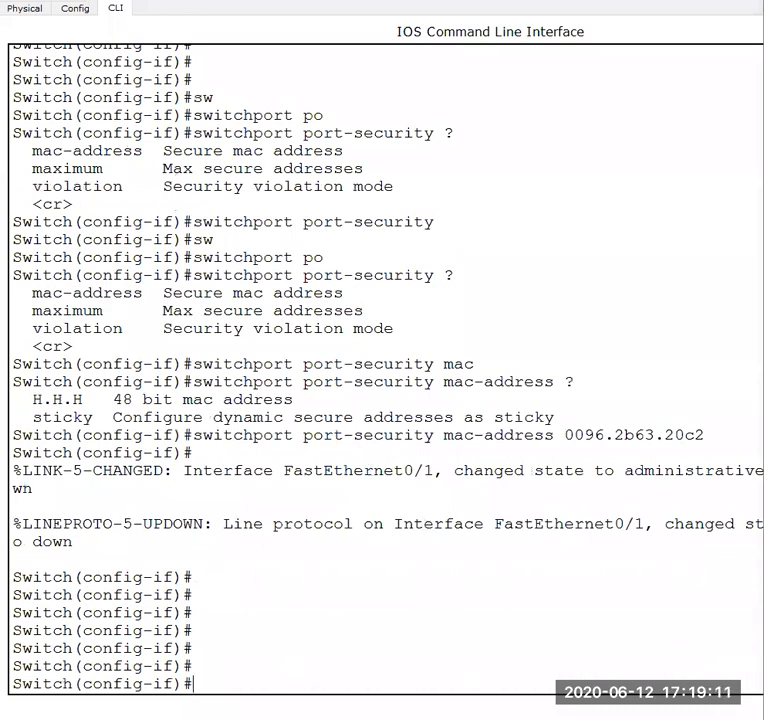
key(alt+Tab)
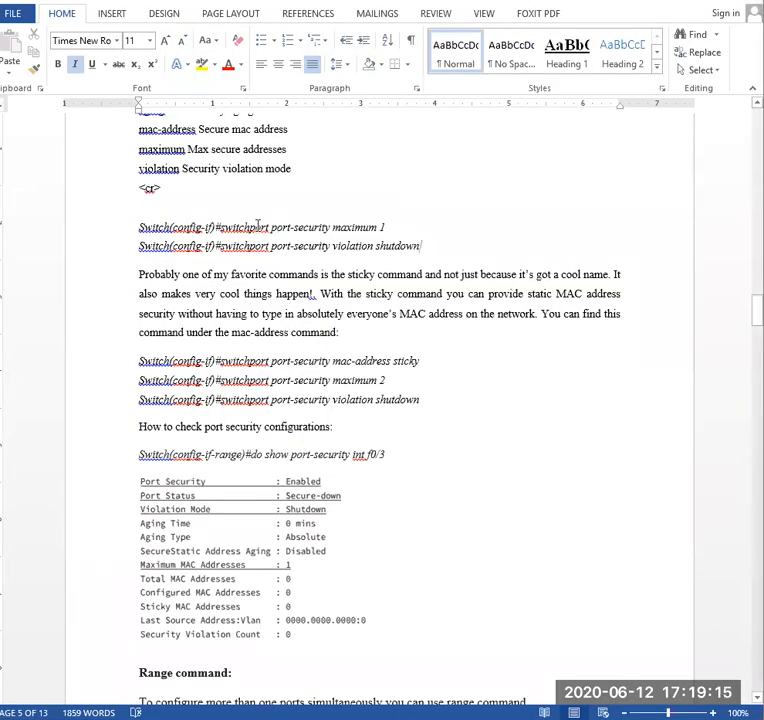
scroll(255, 222, up, 1)
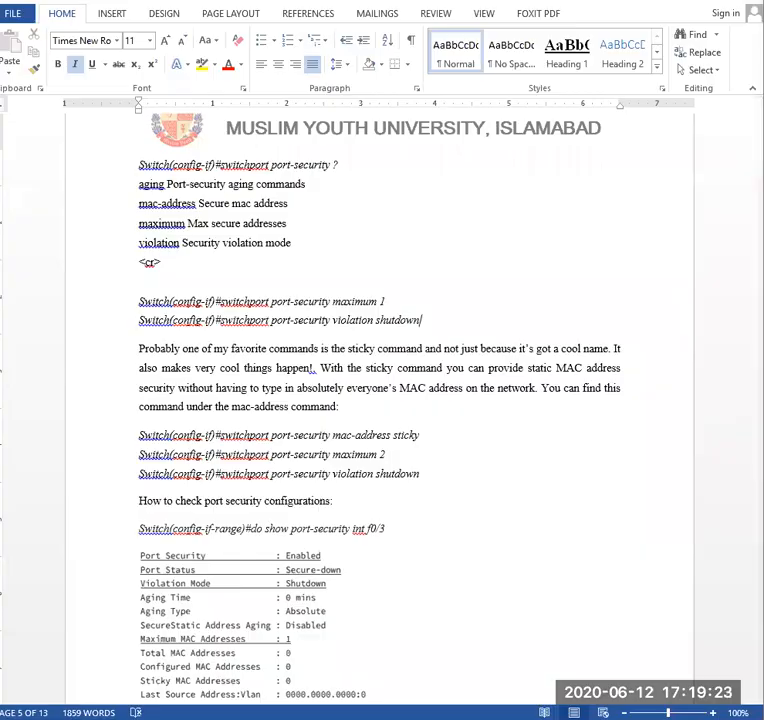
- Return to Switch0's command line and list the available options of the switchport port-security command
key(alt+Tab)
text(sw)
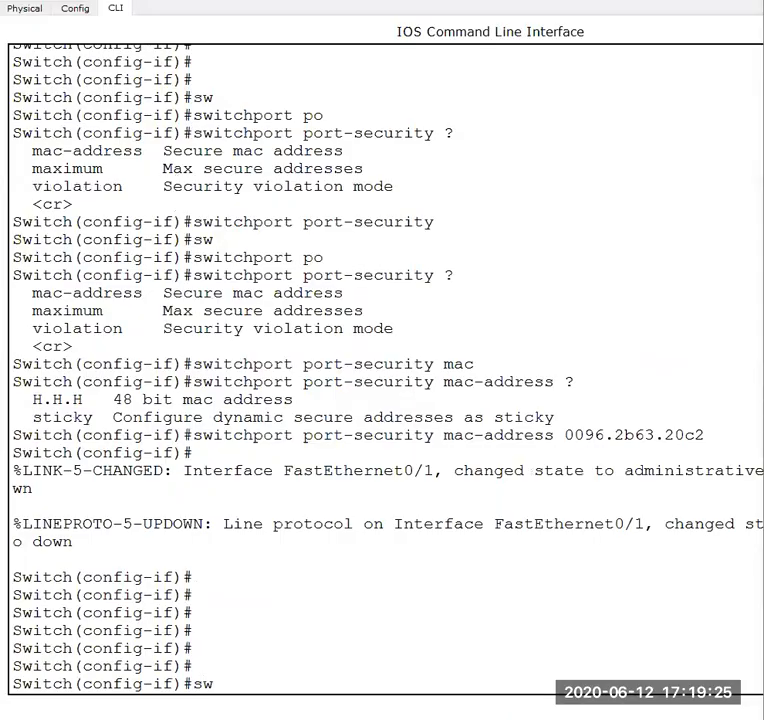
key(Tab)
text(po)
key(Tab)
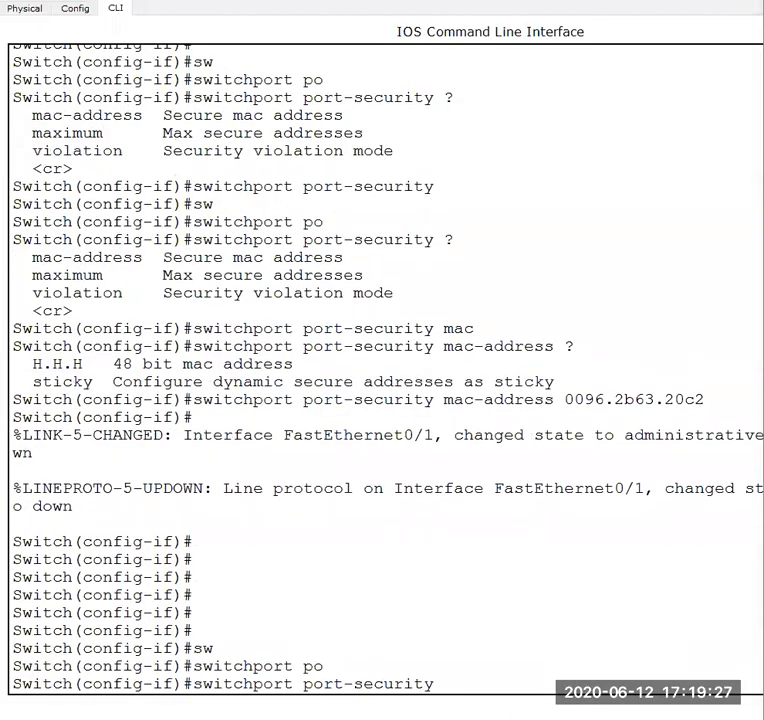
text(?)
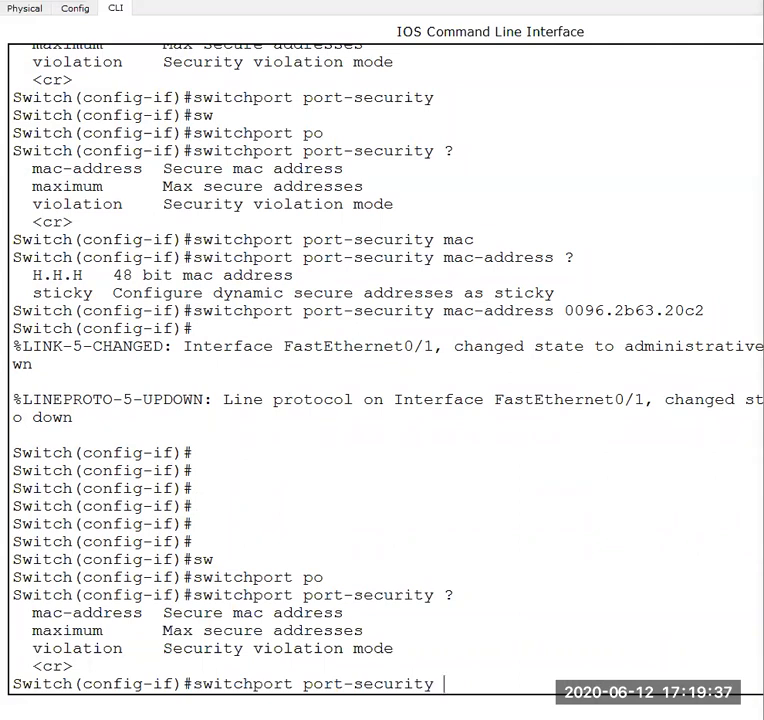
- Recall the port-security mac-address command on Switch0 and compare its address with PC0's MAC address in the workspace
key(Up)
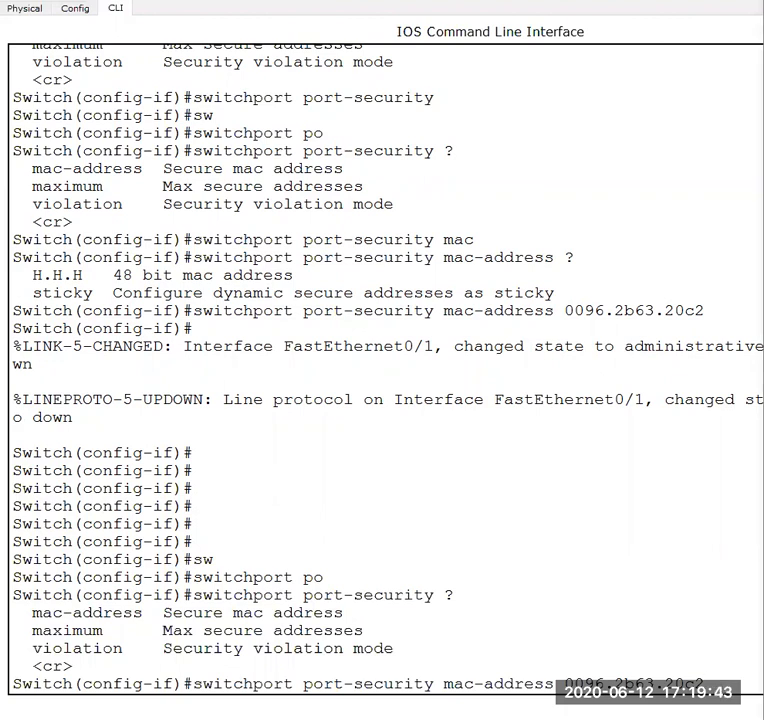
click(505, 653)
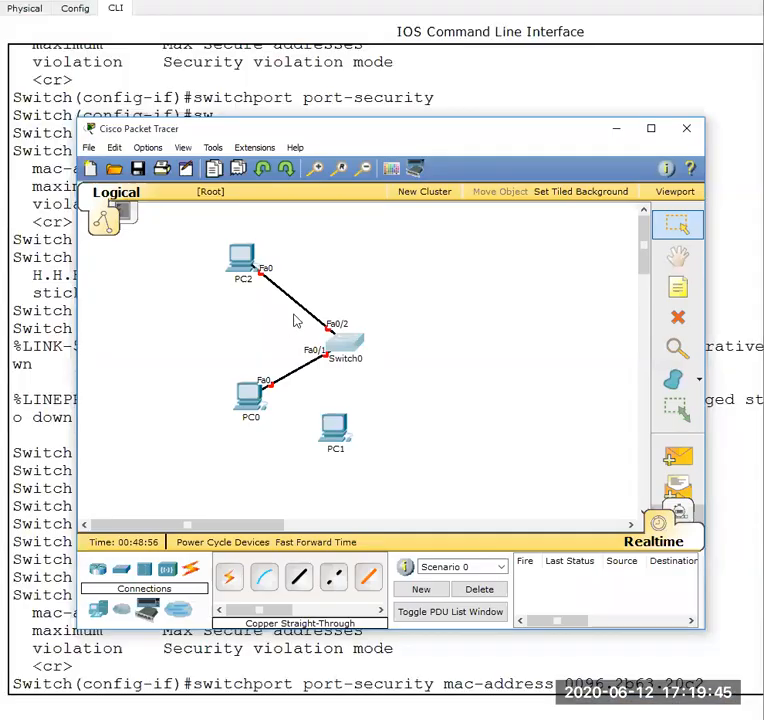
mouse_move(255, 400)
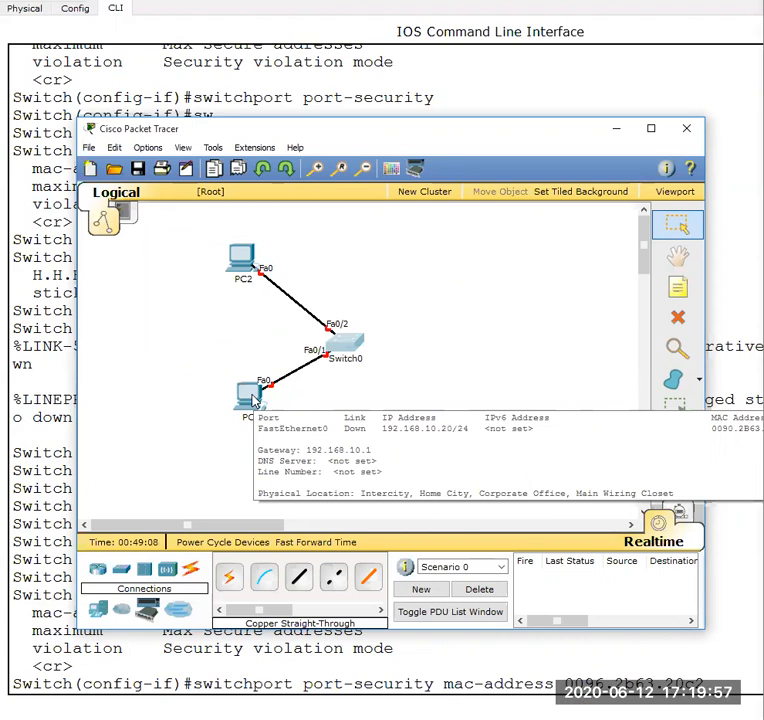
click(560, 718)
mouse_move(560, 718)
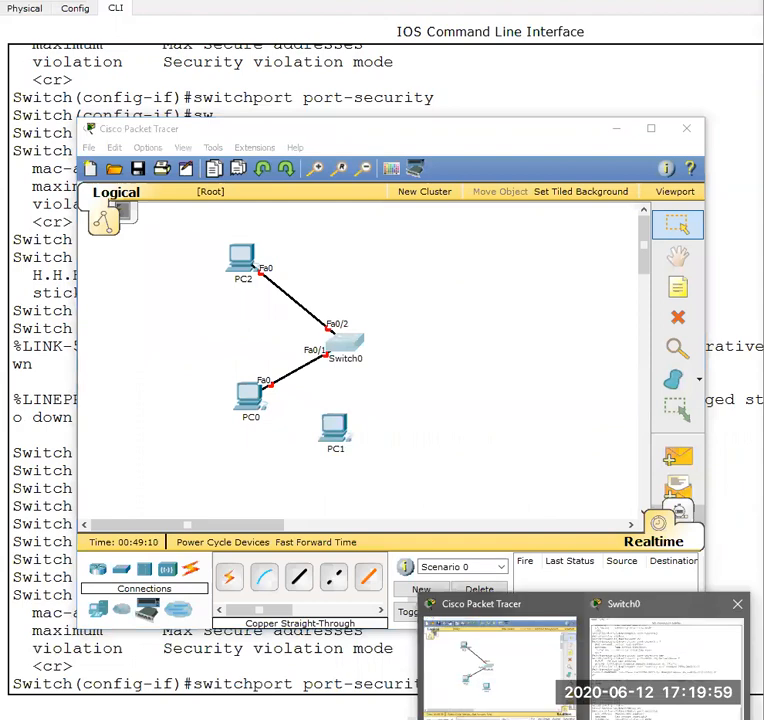
click(665, 655)
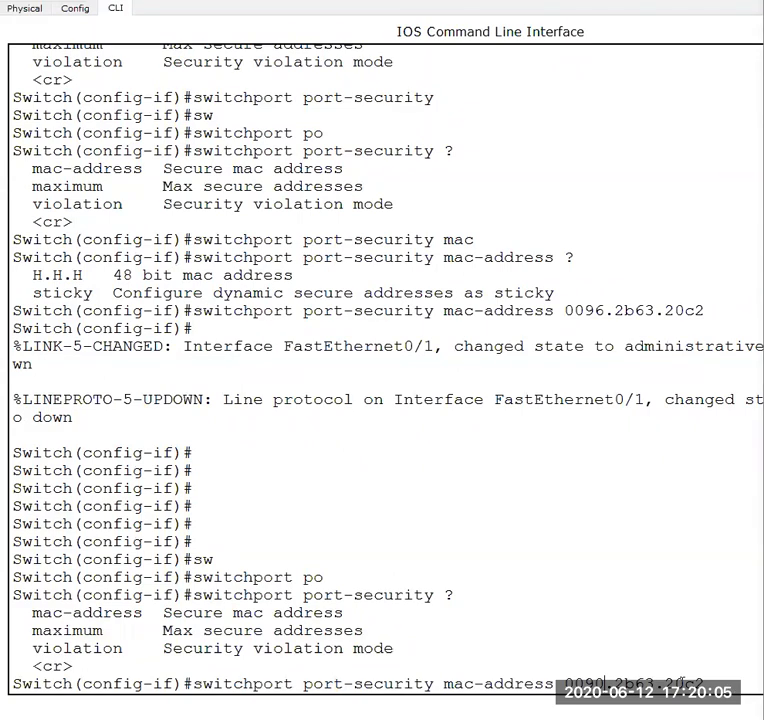
- Remove the wrong secure address from the interface with "no switchport port-security mac-address 0096.2b63.20c2"
key(Up)
- Assign 0090.2b63.20c2 as the interface's secure MAC address with "switchport port-security mac-address 0090.2b63.20c2"
key(Up)
key(Down)
key(Down)
key(Left)
key(Left)
key(Left)
key(Left)
key(Left)
key(Left)
key(Left)
key(Left)
key(Left)
key(Left)
key(Left)
key(Left)
key(Left)
key(Left)
key(Left)
key(Left)
key(Left)
key(Left)
key(Left)
key(Left)
text(no)
key(Return)
key(Up)
key(Up)
key(Left)
key(Left)
key(Left)
key(Left)
key(Left)
key(Left)
key(Left)
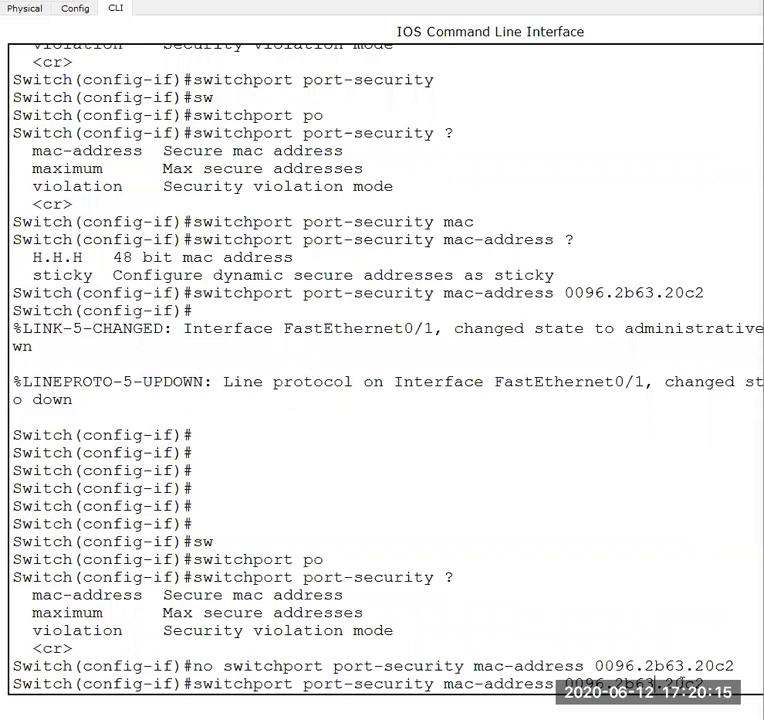
key(BackSpace)
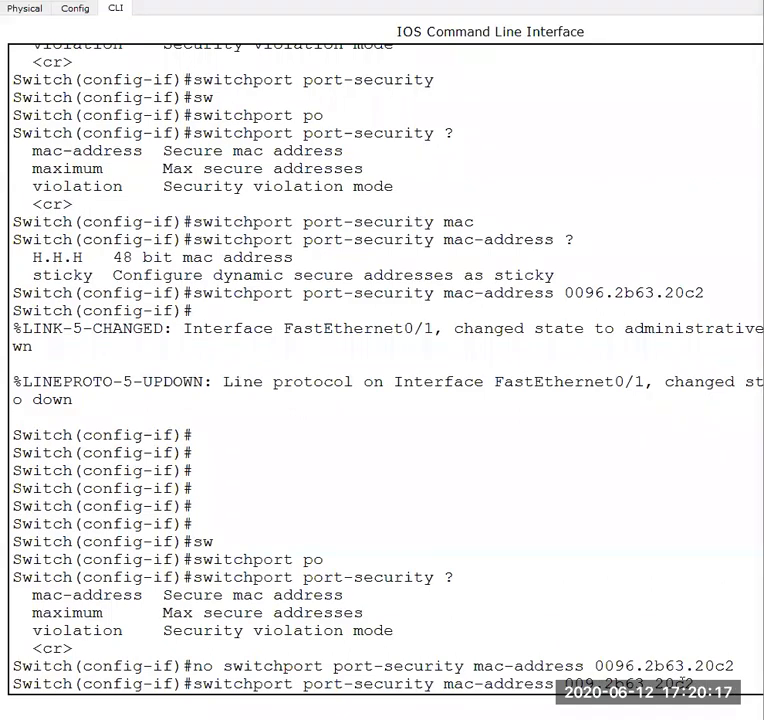
text(0)
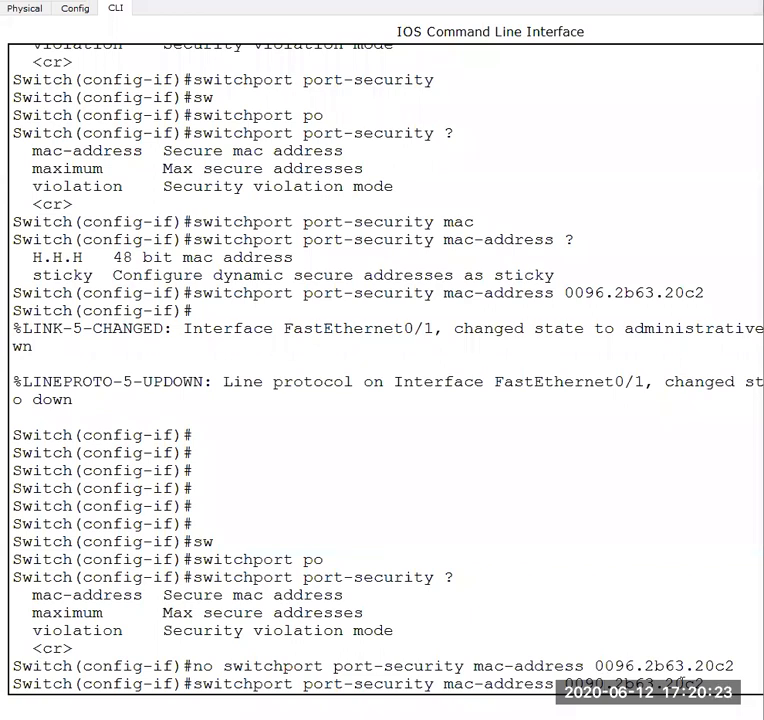
key(Return)
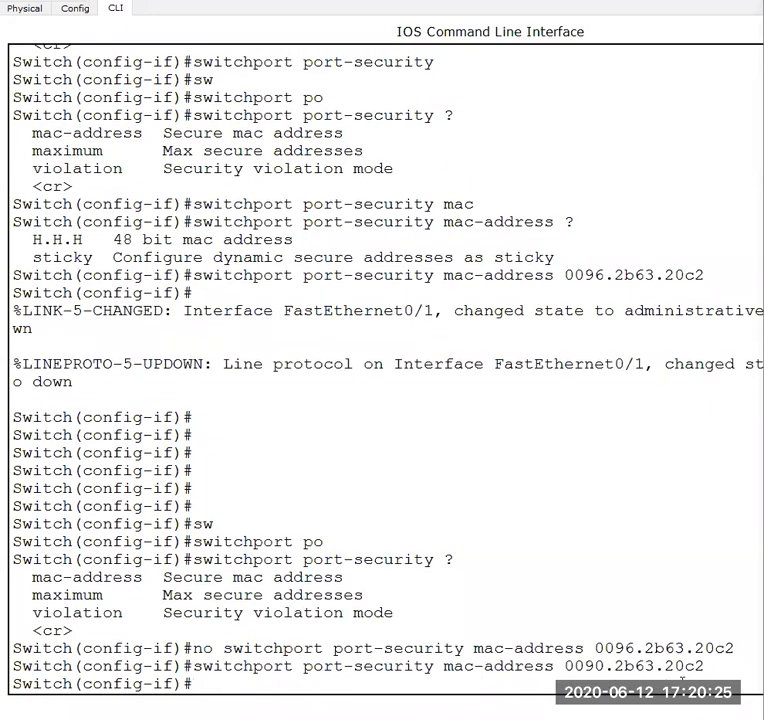
- Check PC0 and its link to Switch0 in the workspace, and return to Switch0's command line
mouse_move(584, 718)
click(528, 653)
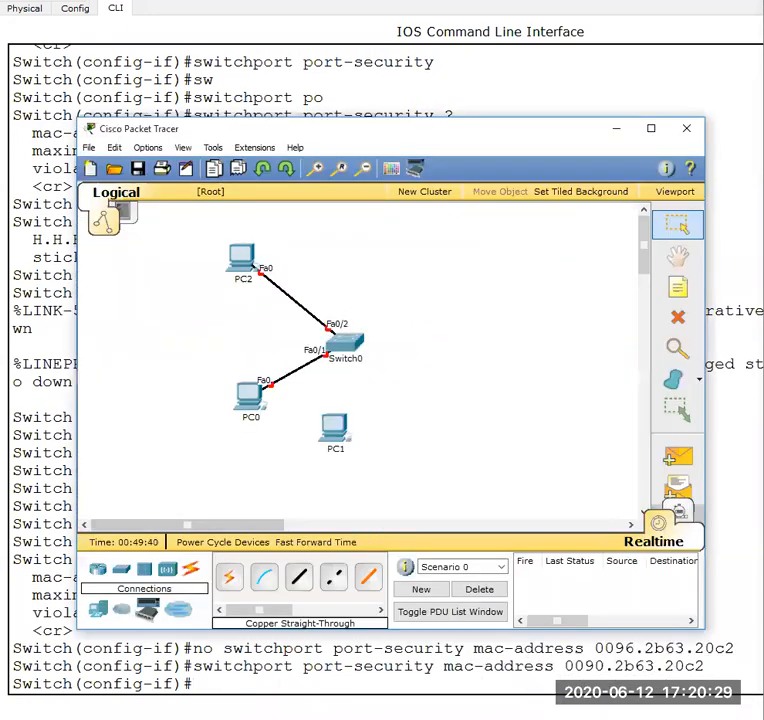
click(584, 718)
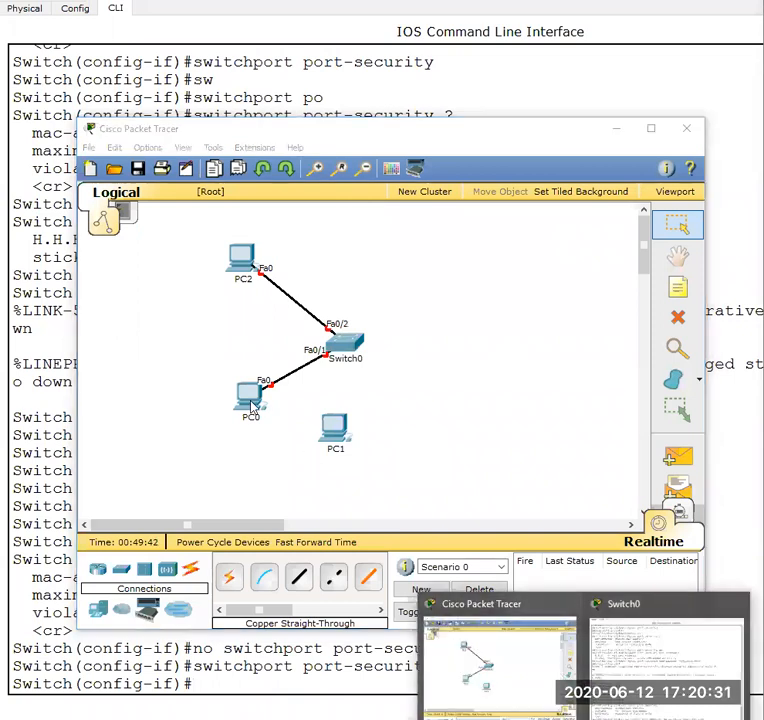
click(276, 429)
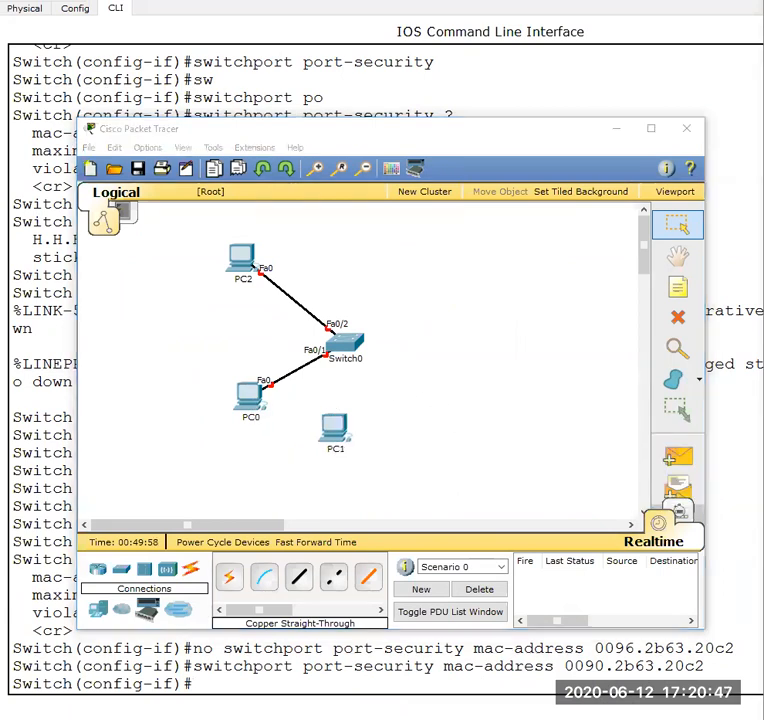
click(631, 686)
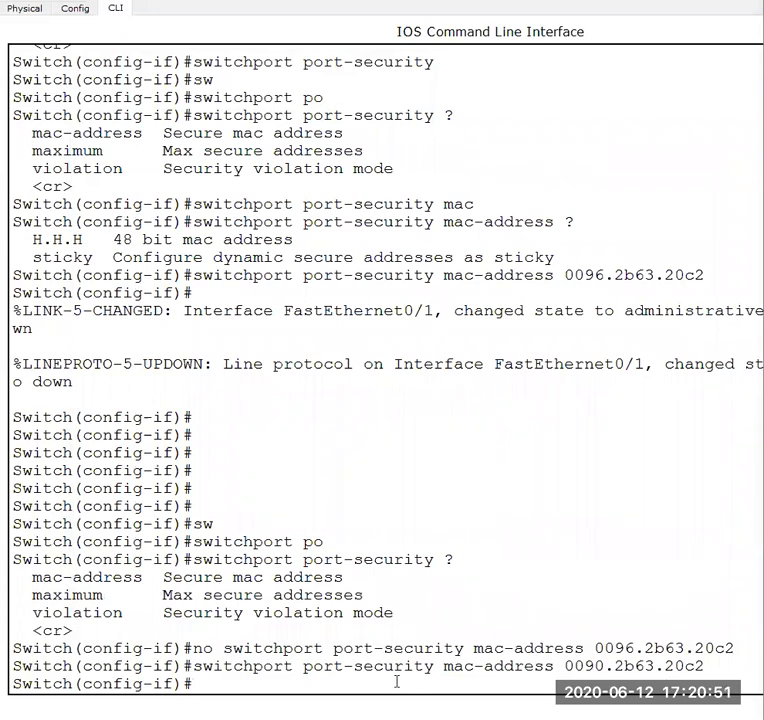
- List the port-security options and limit the interface to one secure address with "switchport port-security maximum 1"
key(Return)
key(Return)
key(Return)
text(sw)
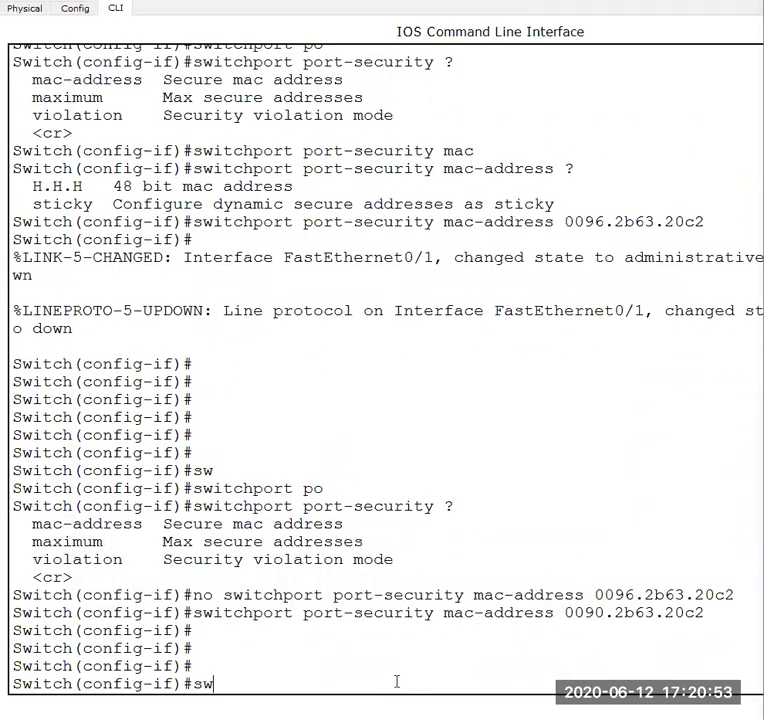
key(Tab)
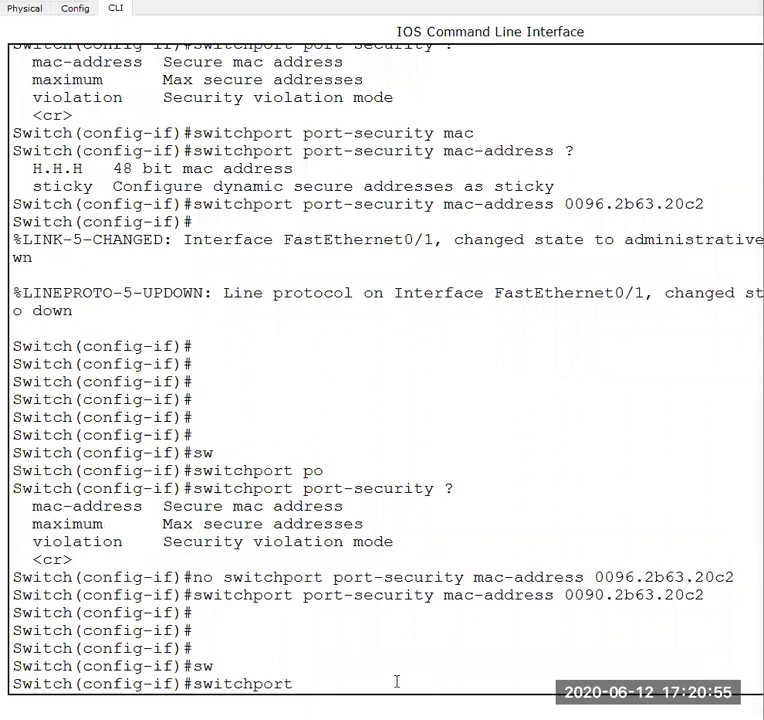
text(po)
key(Tab)
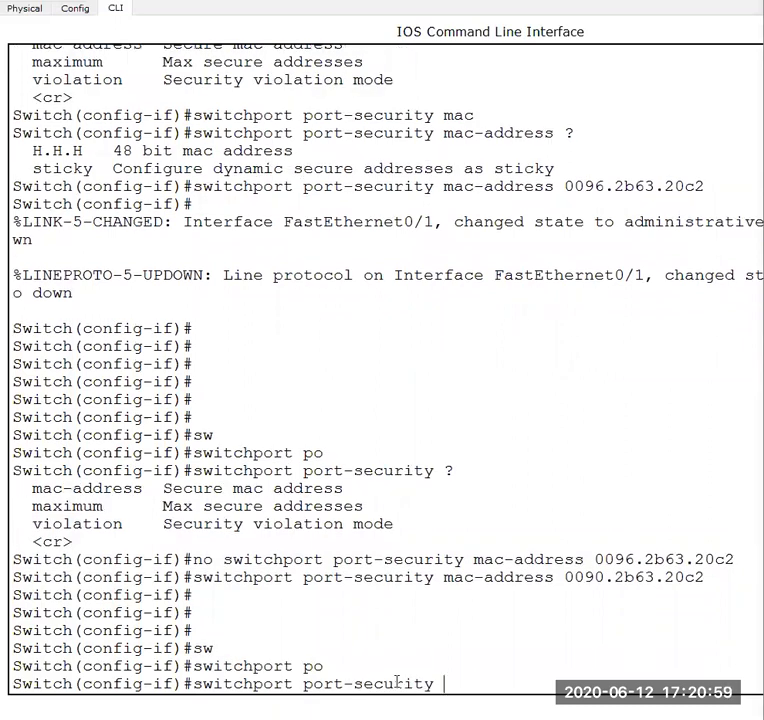
text(?)
text(max)
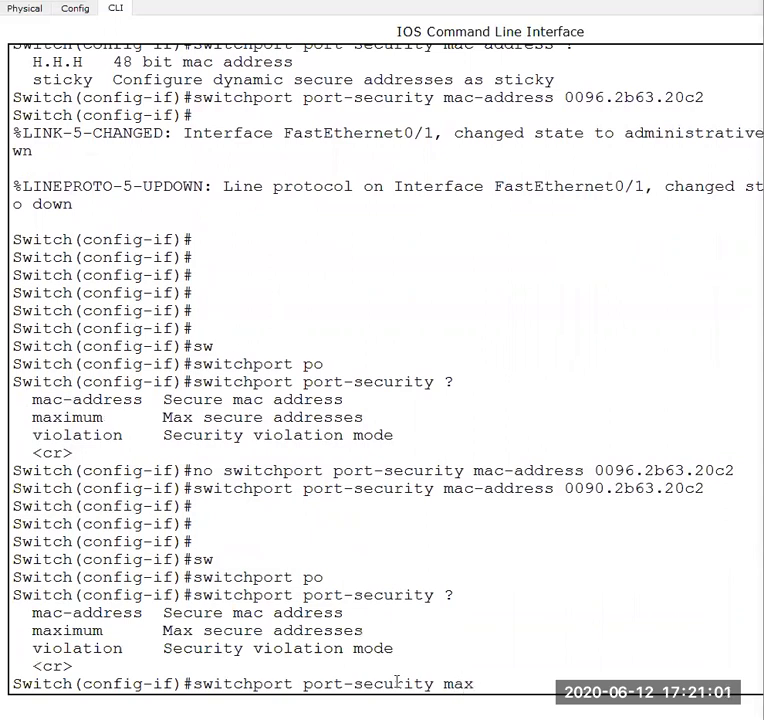
key(Tab)
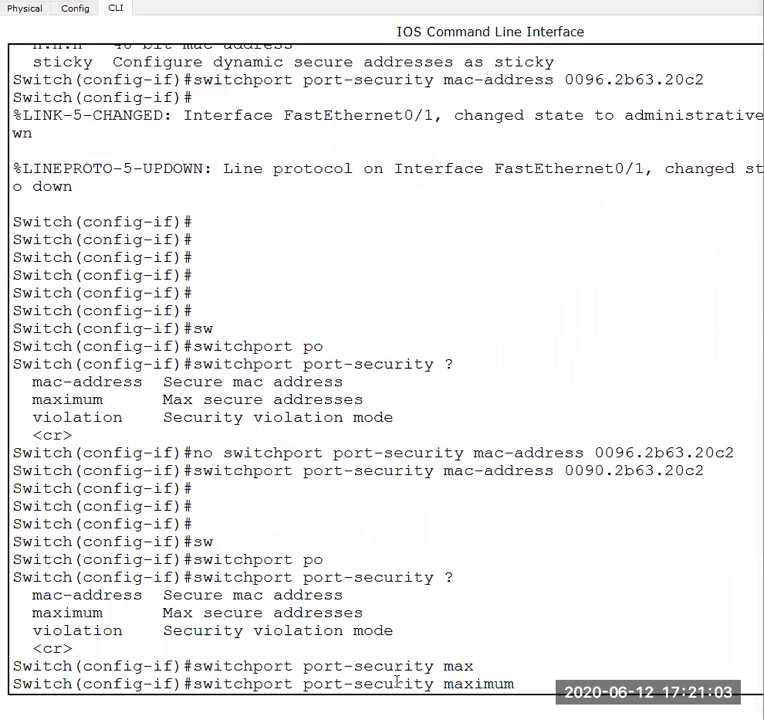
text(1)
key(Return)
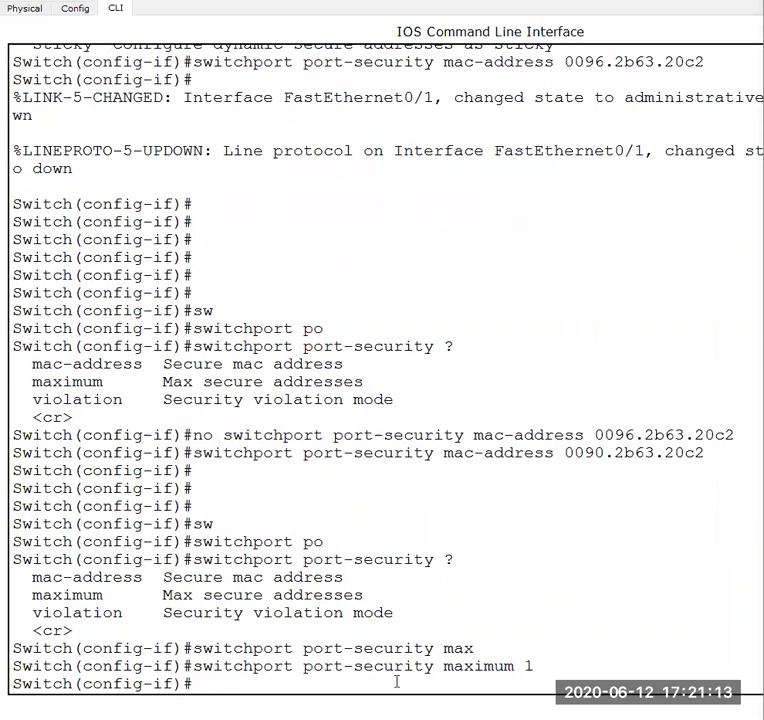
- List the port-security violation modes and set the interface's violation mode to shutdown
key(Up)
key(BackSpace)
key(BackSpace)
key(BackSpace)
key(BackSpace)
key(BackSpace)
key(BackSpace)
key(BackSpace)
key(BackSpace)
key(BackSpace)
text(vo)
key(Tab)
key(BackSpace)
text(i)
key(Tab)
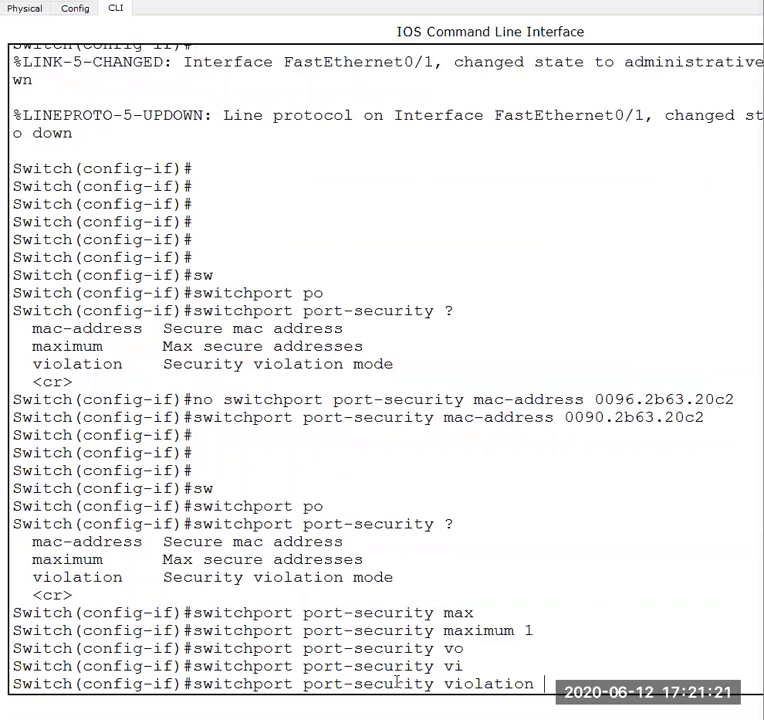
text(?)
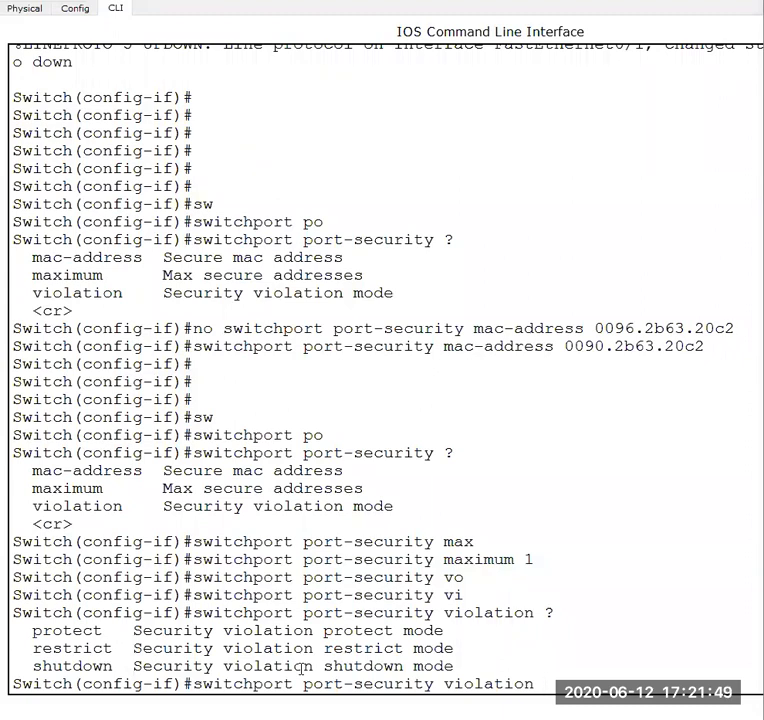
text(shu)
key(Return)
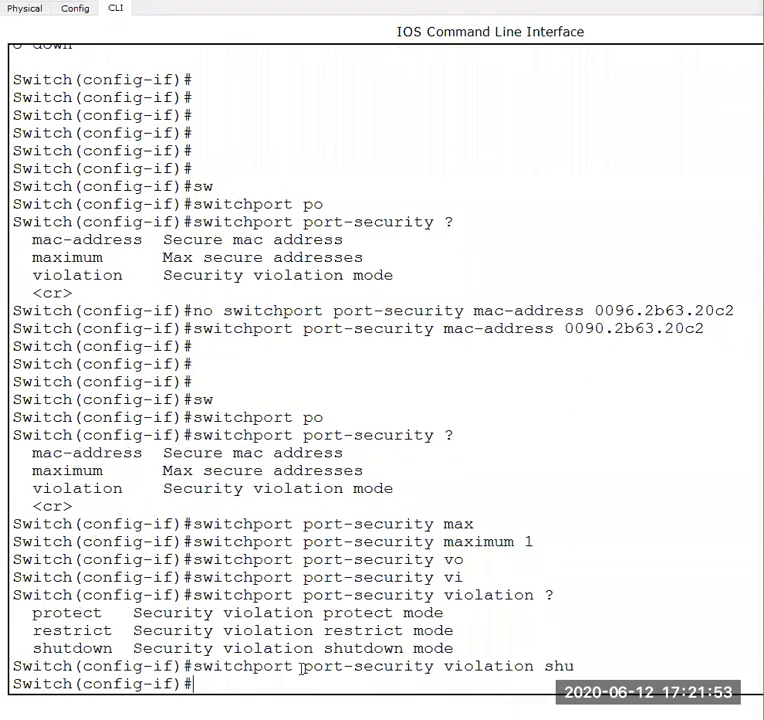
- Display the brief status of the switch's interfaces with "do sh ip int bri" and leave the paged output
key(Return)
key(Return)
key(Return)
key(Return)
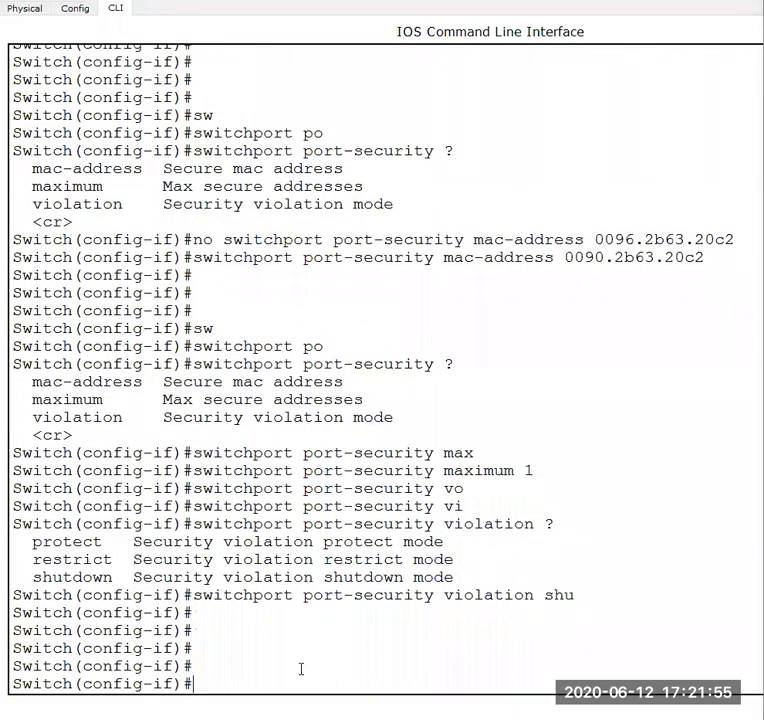
text(do sh ip int bri)
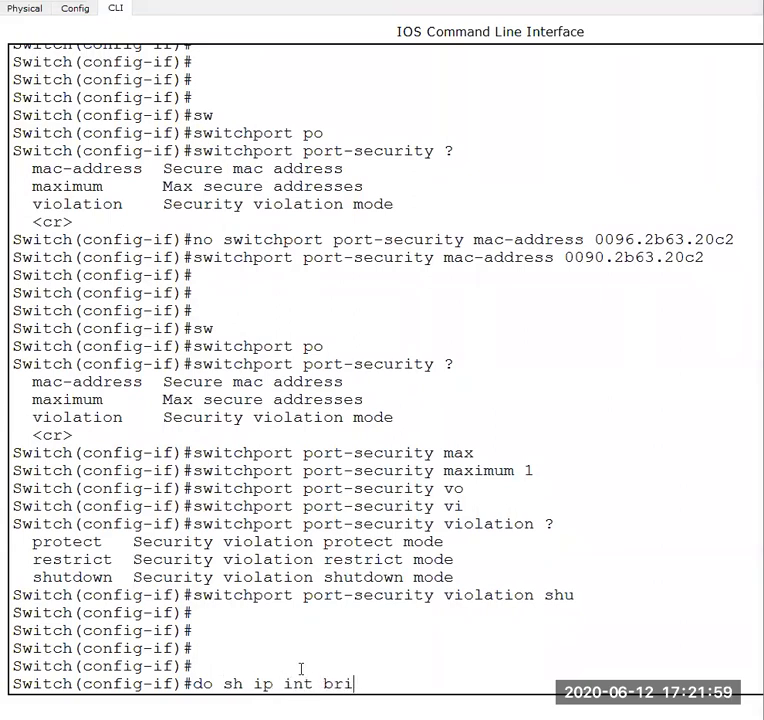
key(Return)
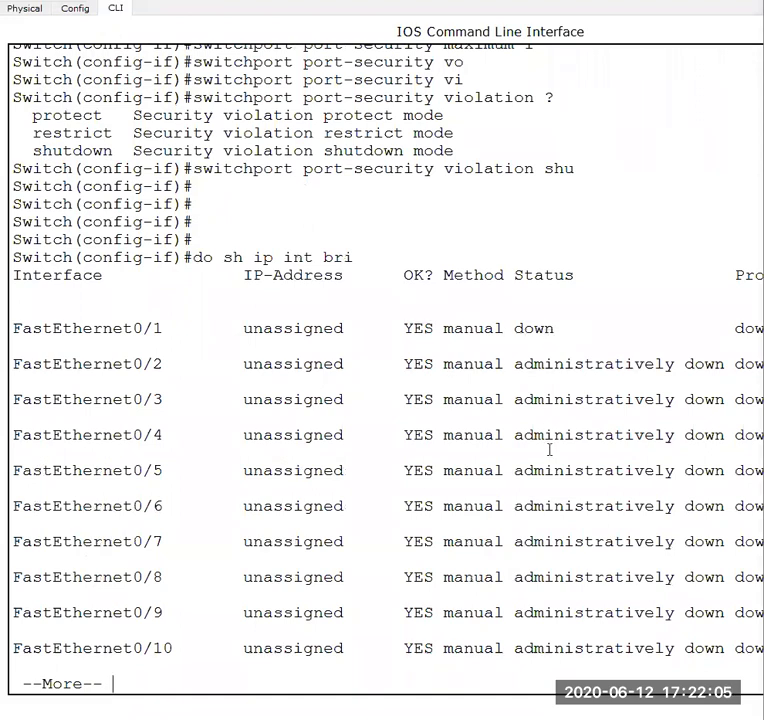
key(q)
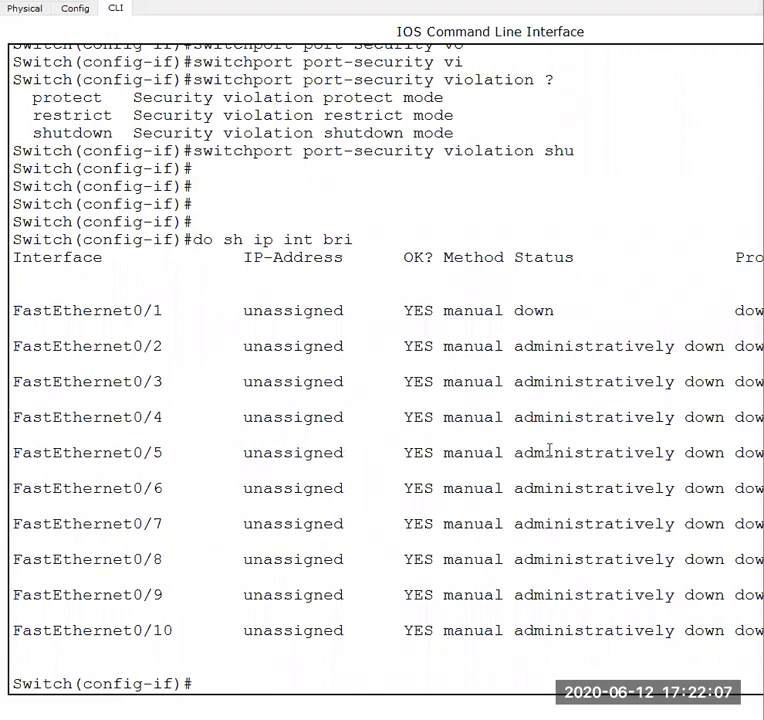
- Enable the FastEthernet0/1 interface with "no shu"
text(no shu)
key(Return)
key(Return)
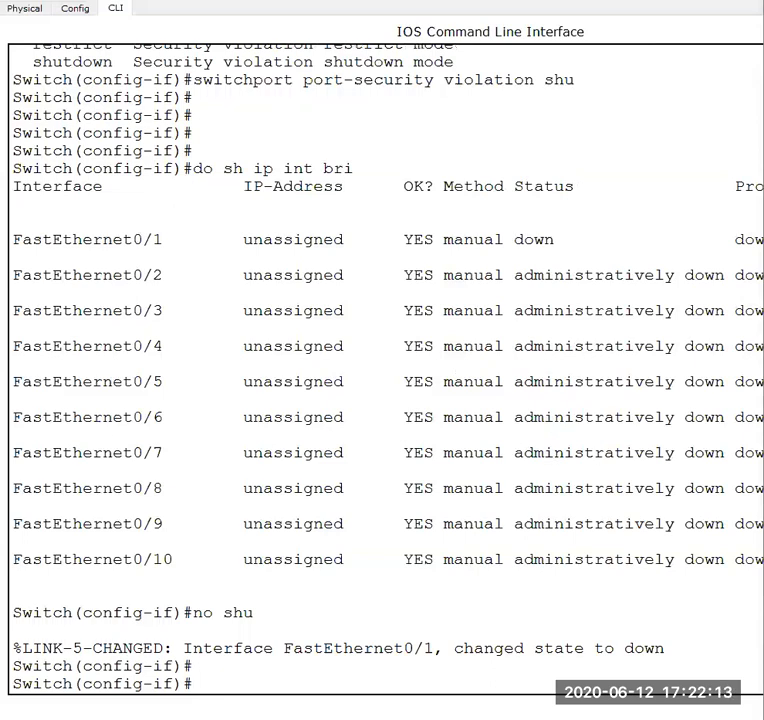
- Check the links to Switch0 in the workspace, and reopen its command line in a maximized window
click(490, 664)
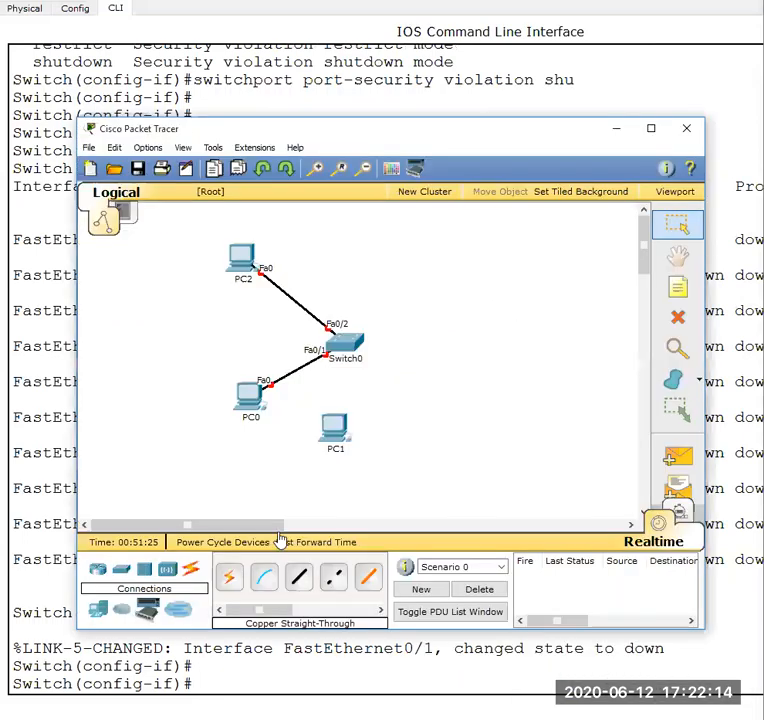
click(348, 345)
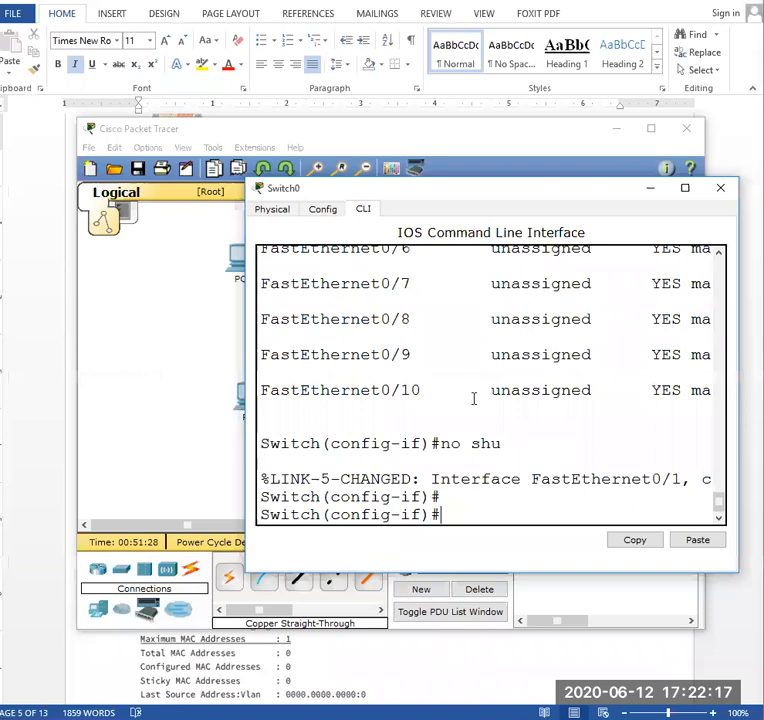
click(685, 188)
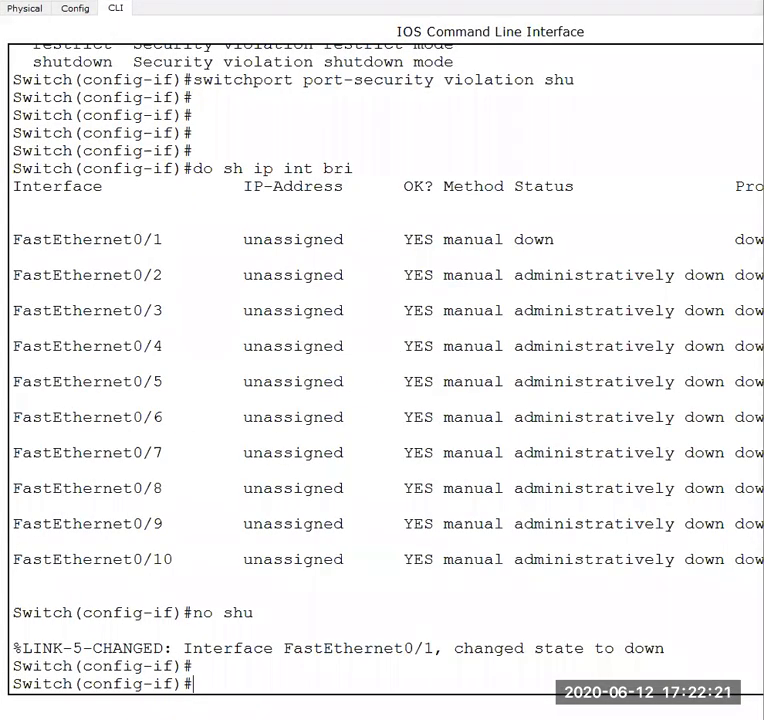
- Switch to the Word lab document and read the paragraph about the port-security sticky command
key(alt+Tab)
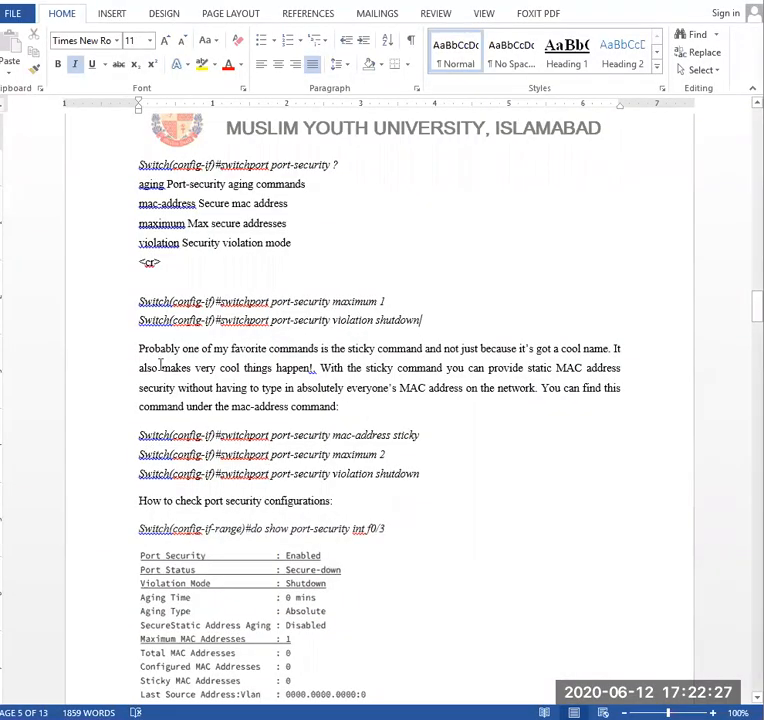
drag(140, 349, 609, 350)
click(333, 350)
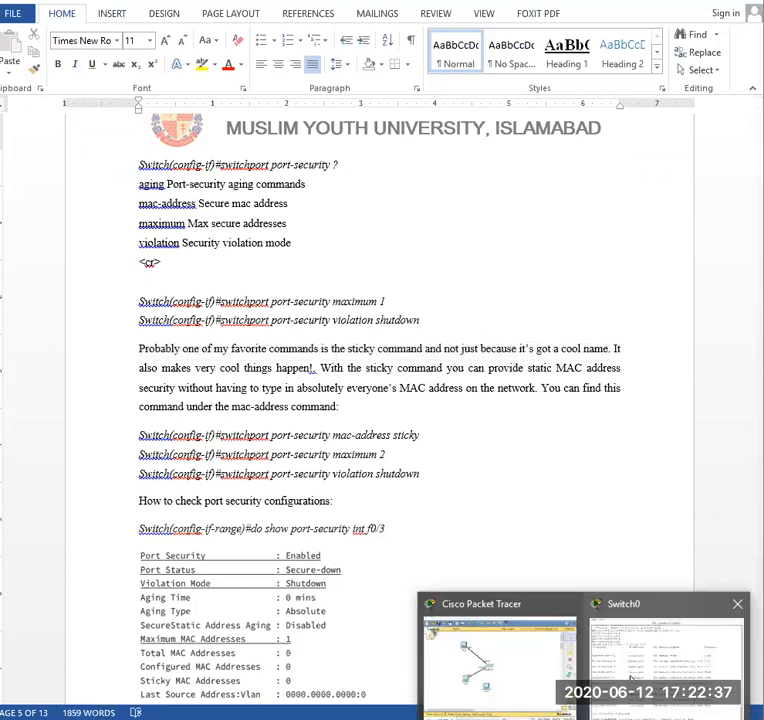
click(665, 655)
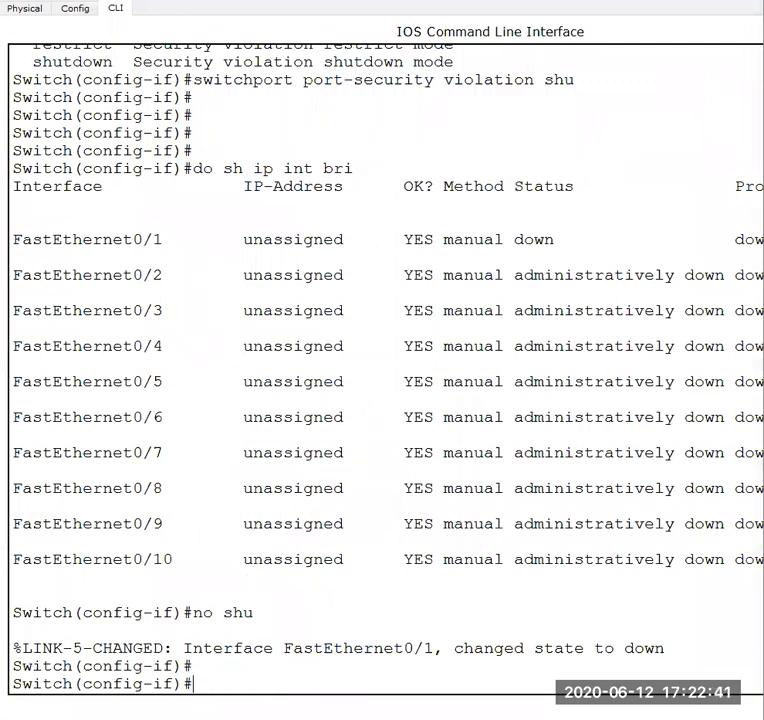
click(535, 662)
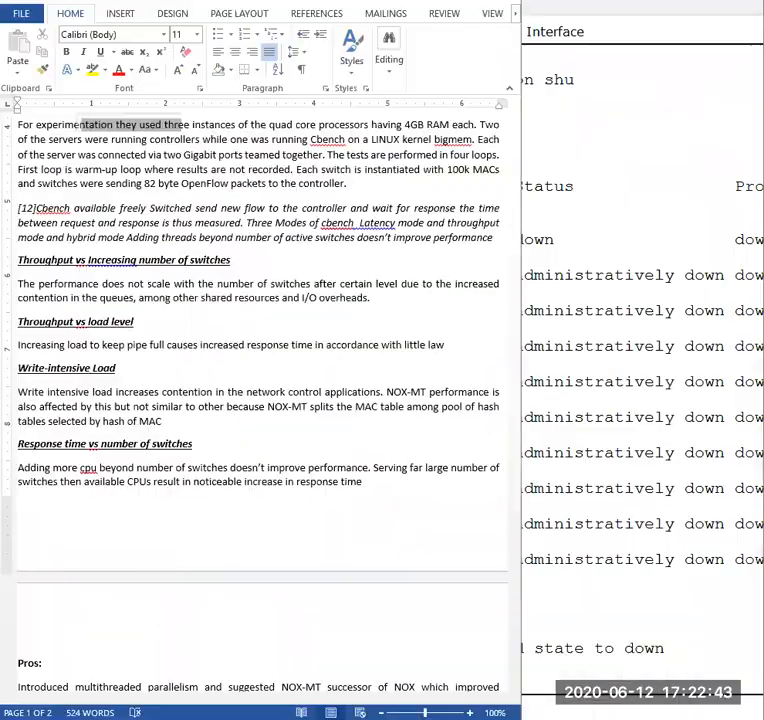
click(480, 718)
click(582, 668)
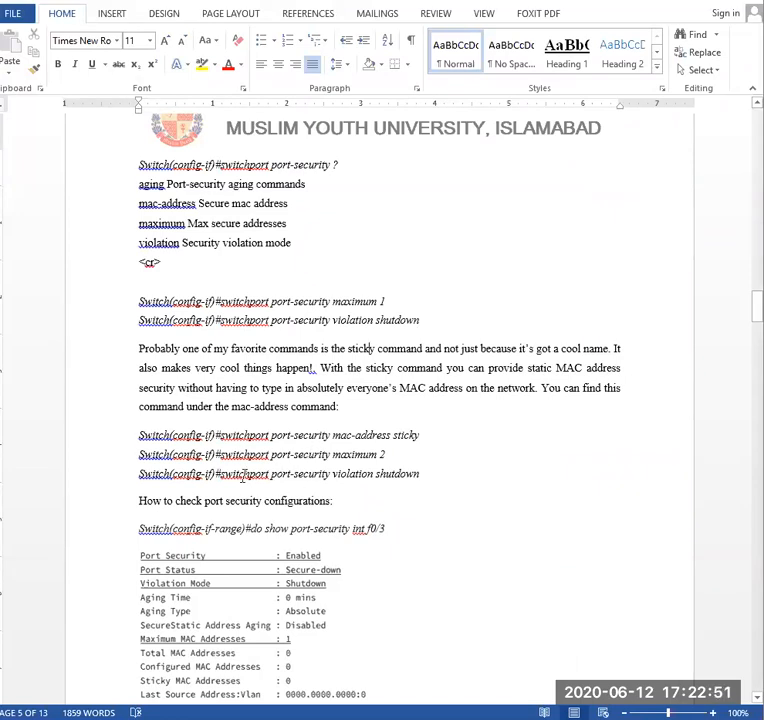
- Find the "show port-security int f0/3" verification command in the lab document, and return to Switch0's command line
scroll(255, 490, down, 1)
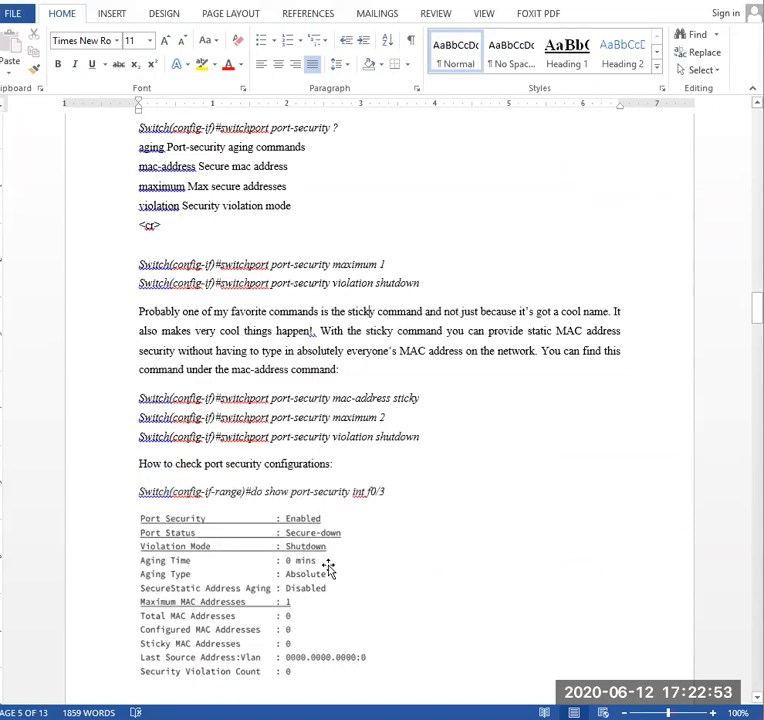
drag(268, 491, 389, 494)
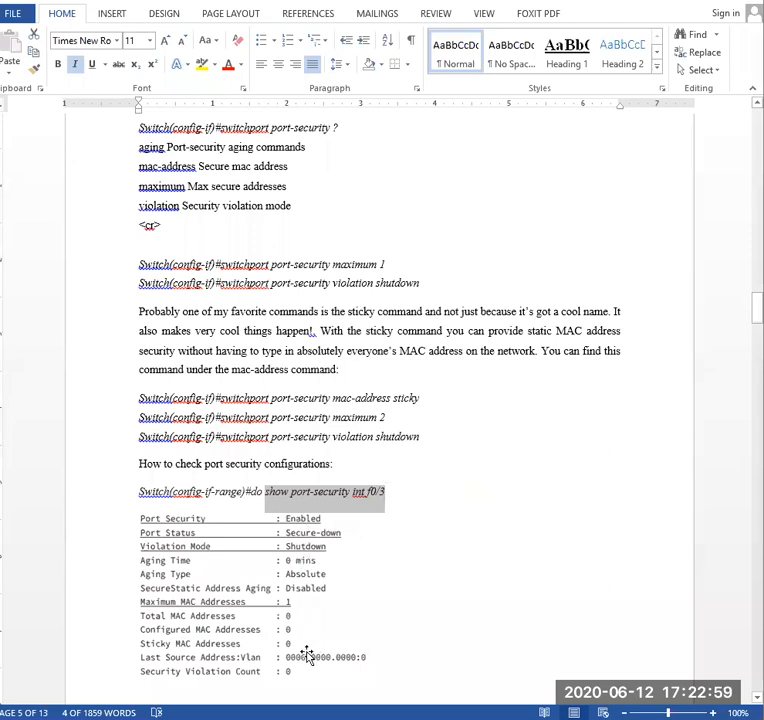
click(584, 719)
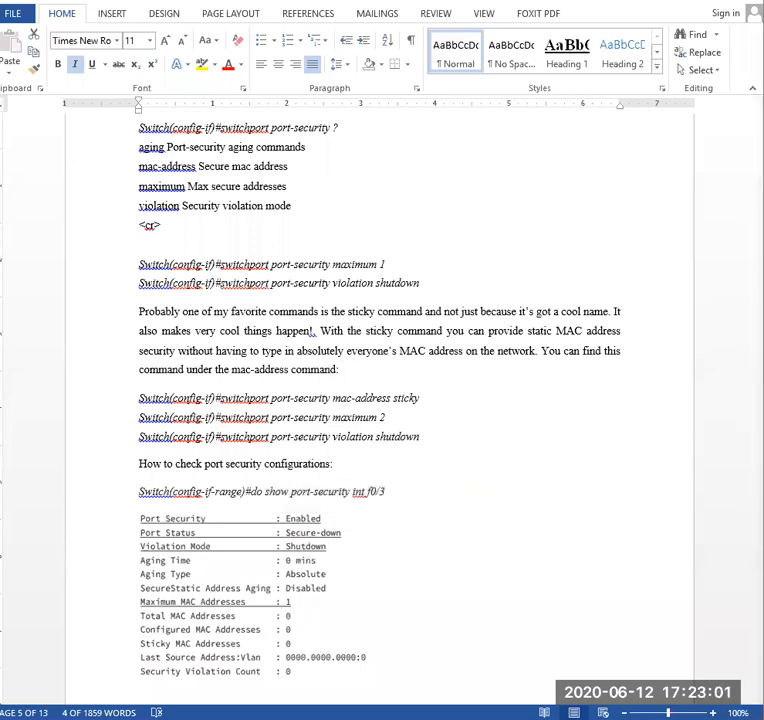
click(665, 655)
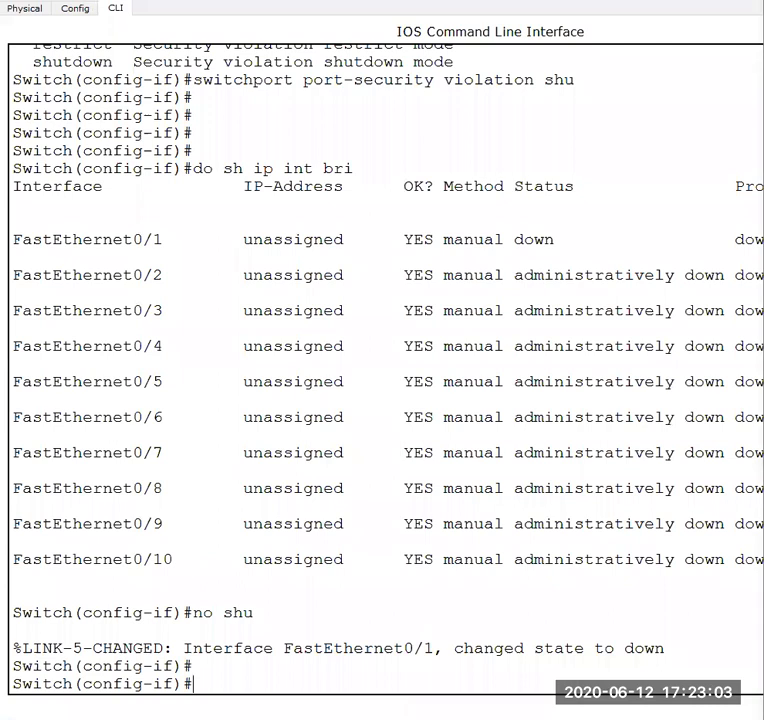
- Display the port-security configuration of FastEthernet0/1 with "do sh port-sec int fa 0/1", checking the syntax in the lab document
text(do sh)
mouse_move(438, 718)
click(616, 660)
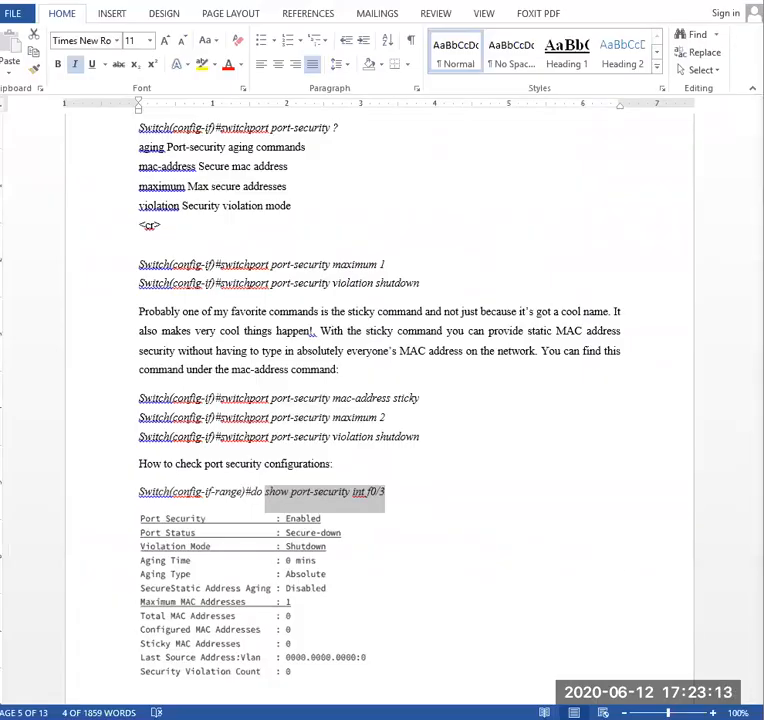
click(584, 718)
click(668, 676)
text(port-s)
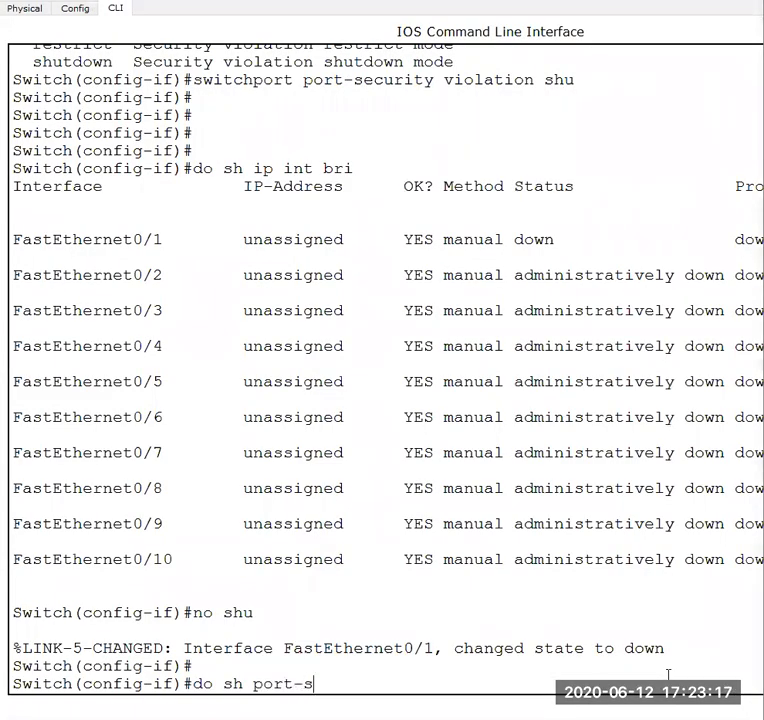
text(ec int fa )
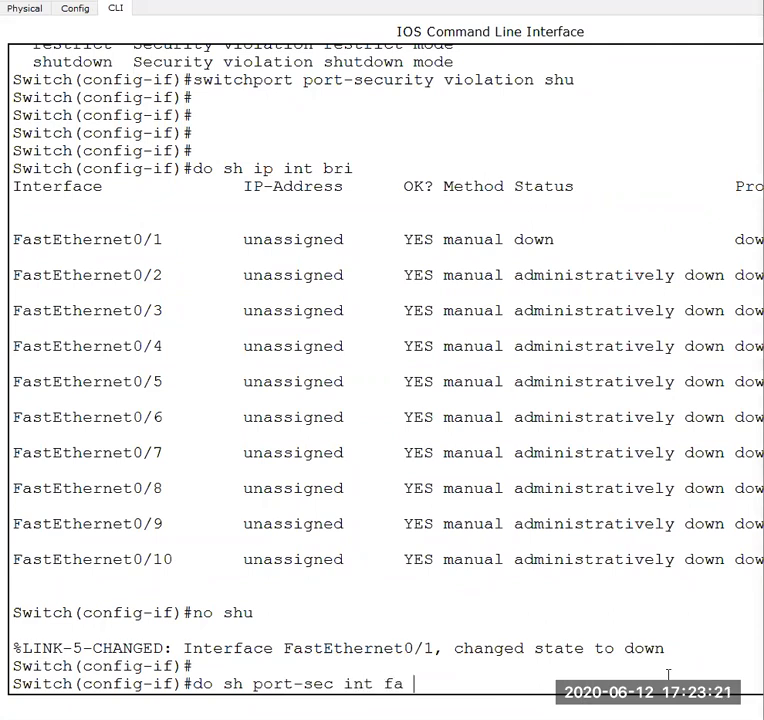
text(0-)
text(1)
key(Return)
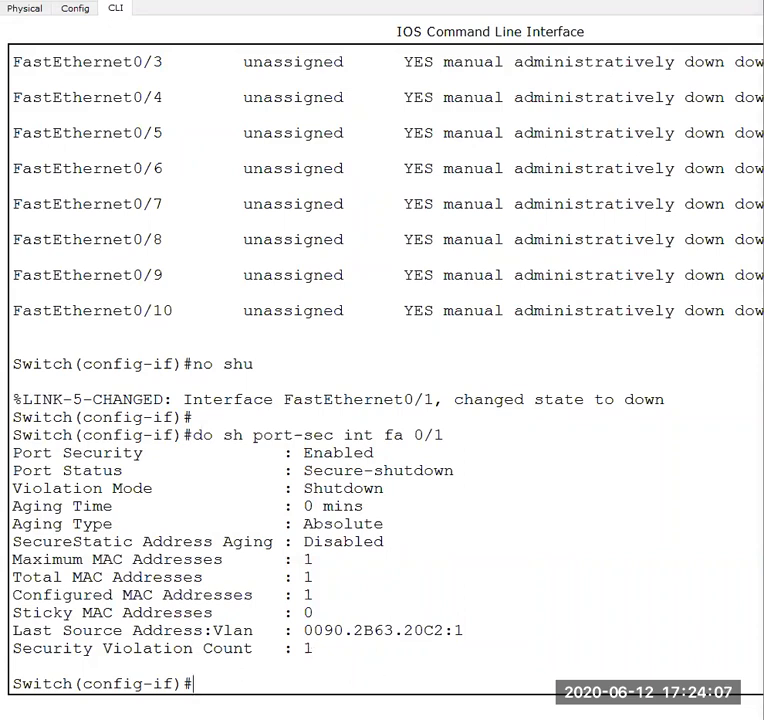
- Bring up the network workspace and check the state of the links between the PCs and Switch0
mouse_move(584, 719)
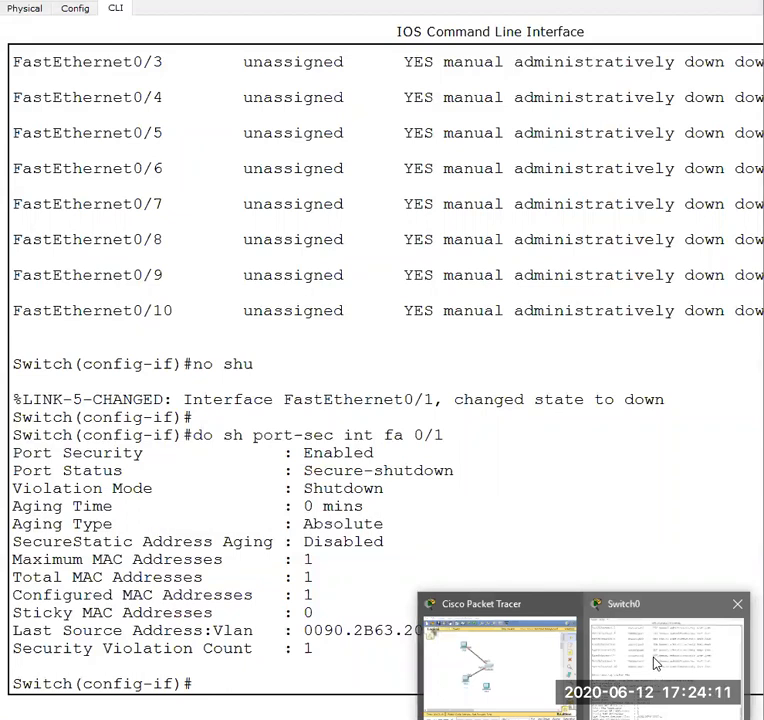
click(366, 642)
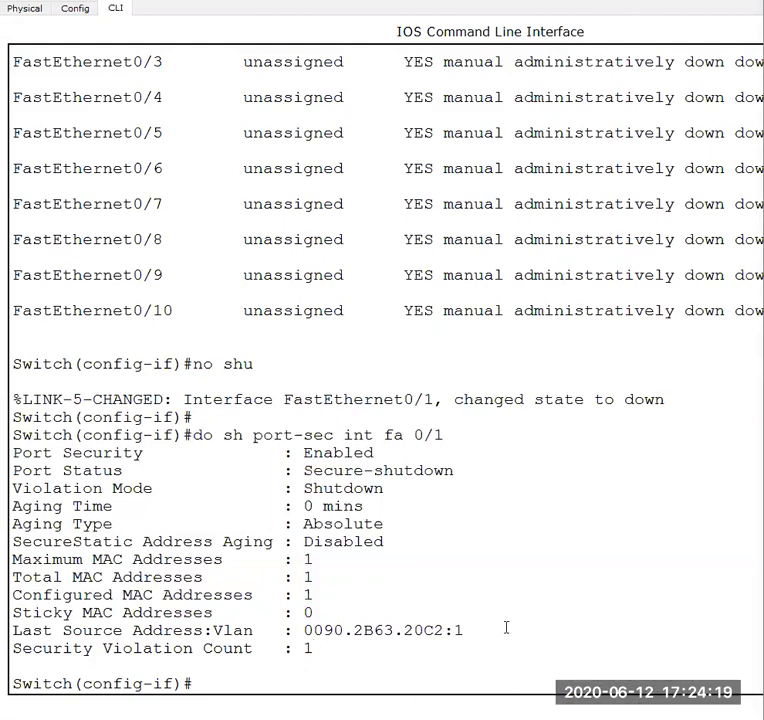
key(Return)
key(Return)
key(Return)
key(Return)
key(Return)
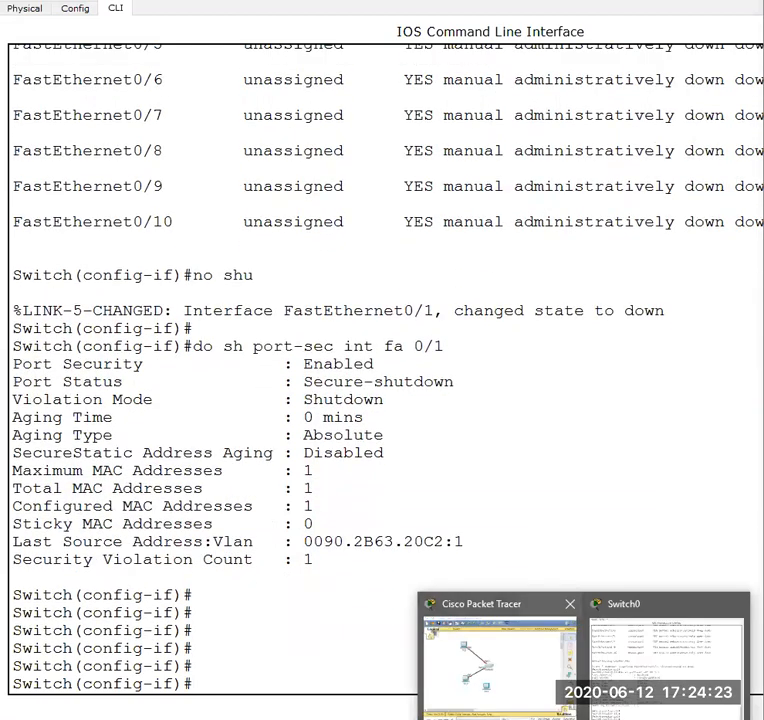
click(481, 655)
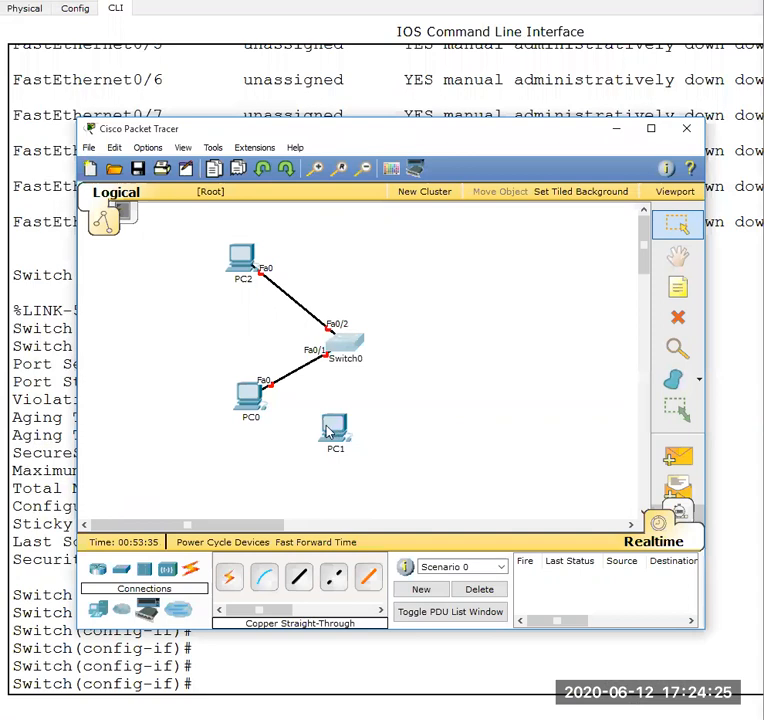
- Enable Switch0's FastEthernet0/2 from its command line with "int fa 0/2" and "no shu"
click(414, 680)
key(Up)
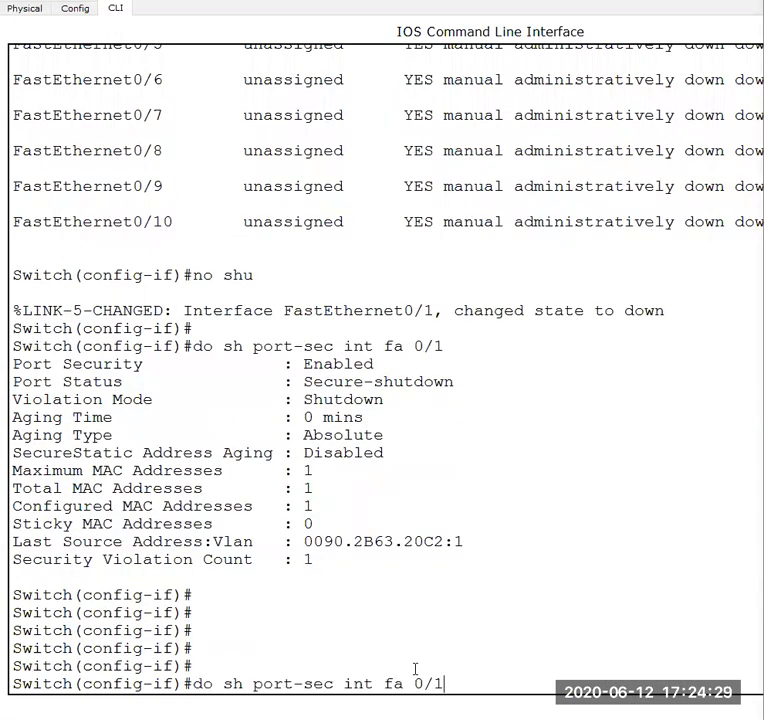
key(Down)
text(int)
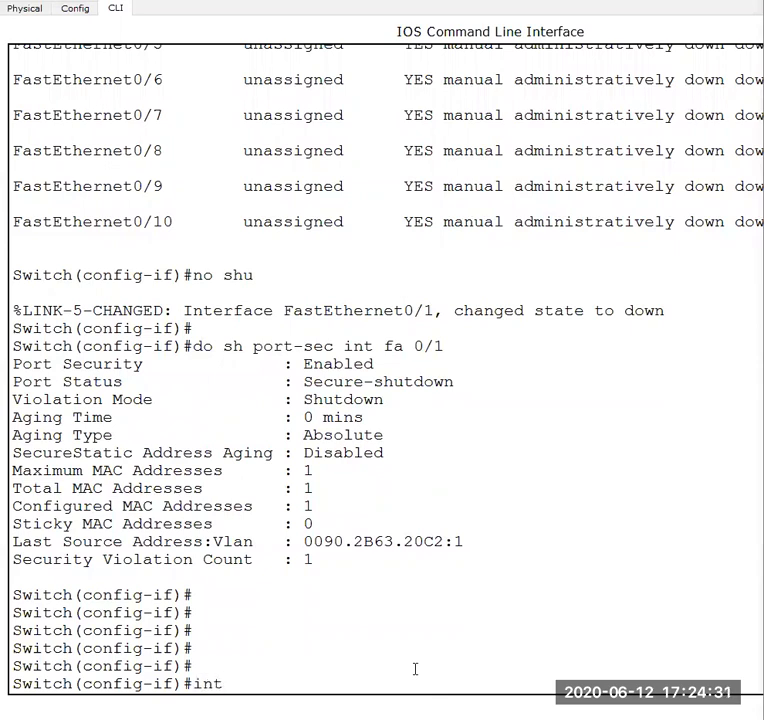
text( fa 0/2)
key(Return)
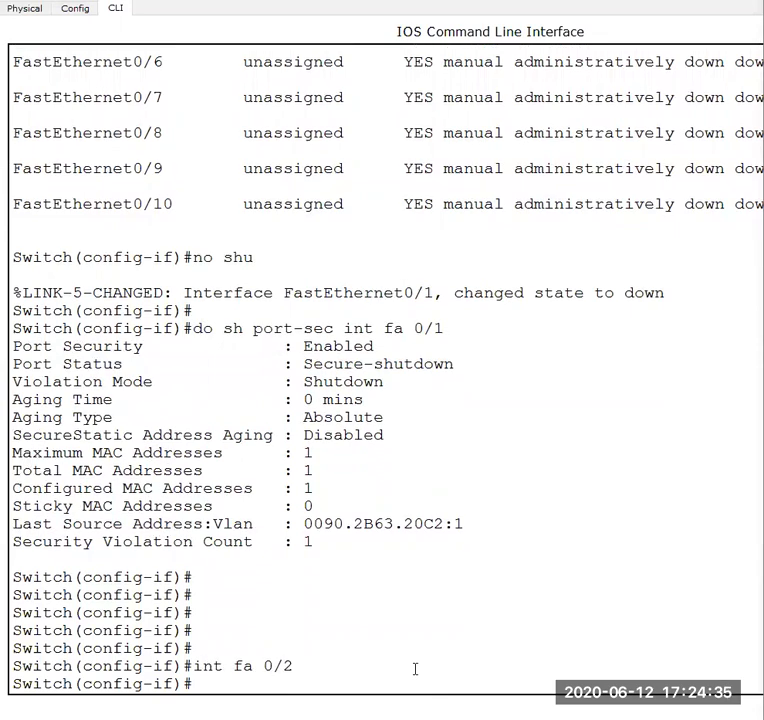
text(no shu)
key(Return)
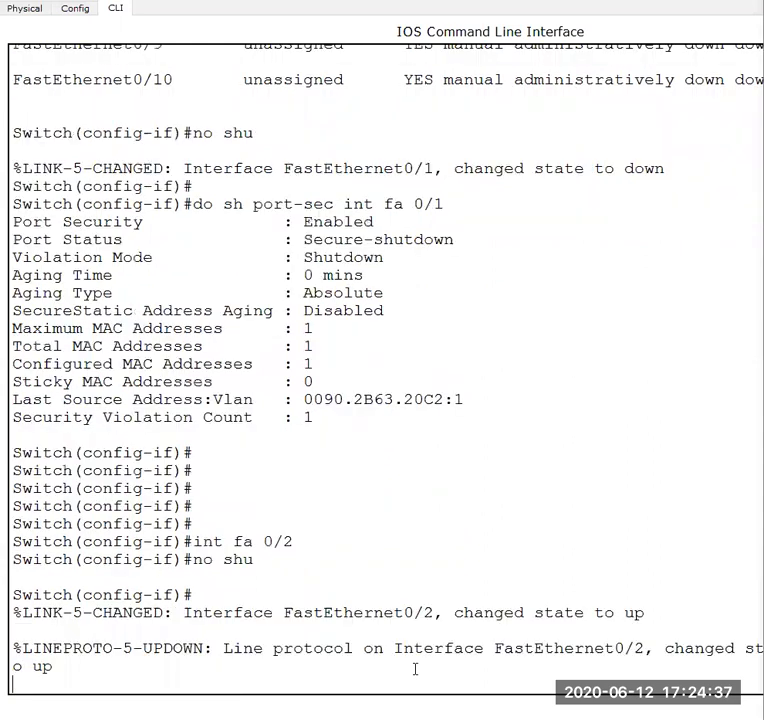
- Recheck the links in the workspace, and look through PC0's physical, configuration, desktop and custom interface pages
click(480, 665)
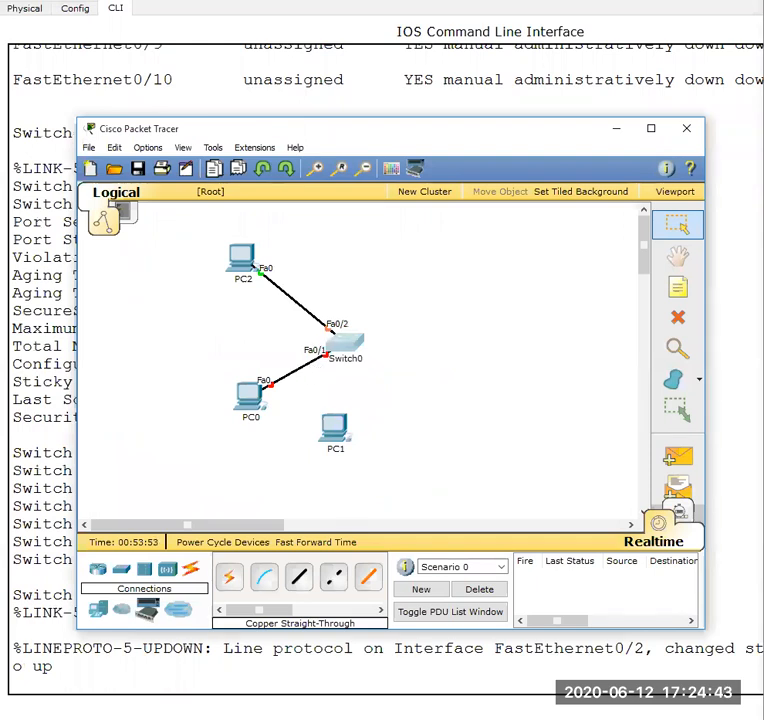
click(257, 396)
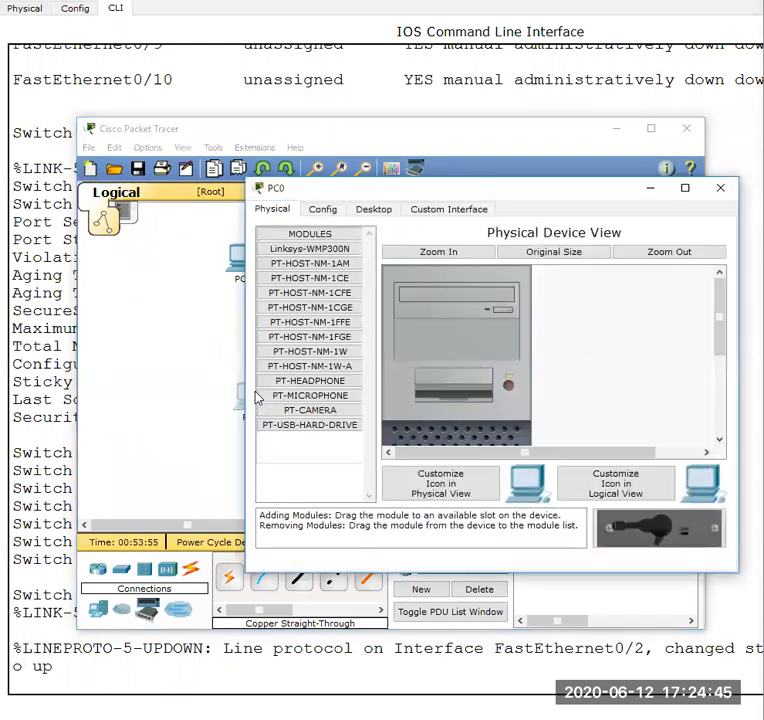
click(323, 211)
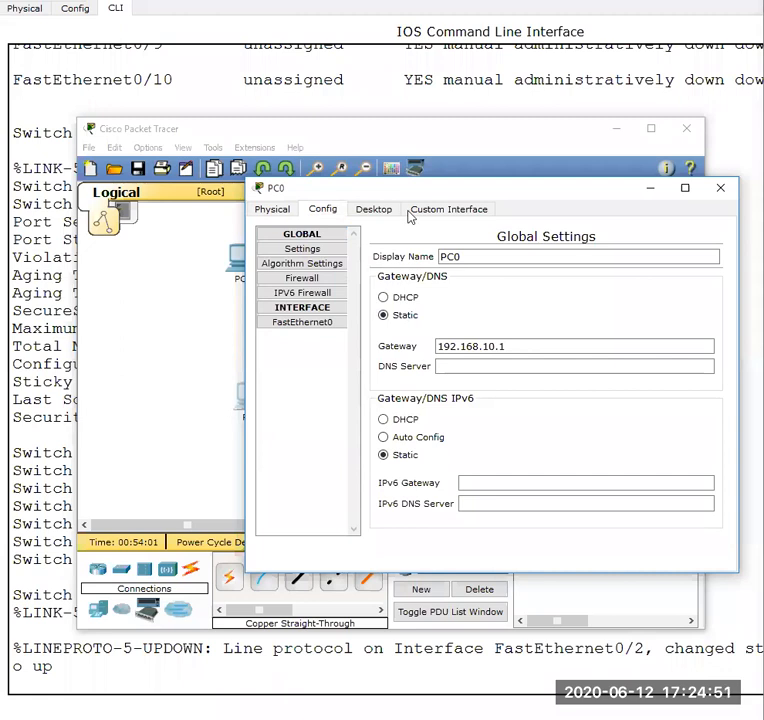
click(372, 214)
click(423, 216)
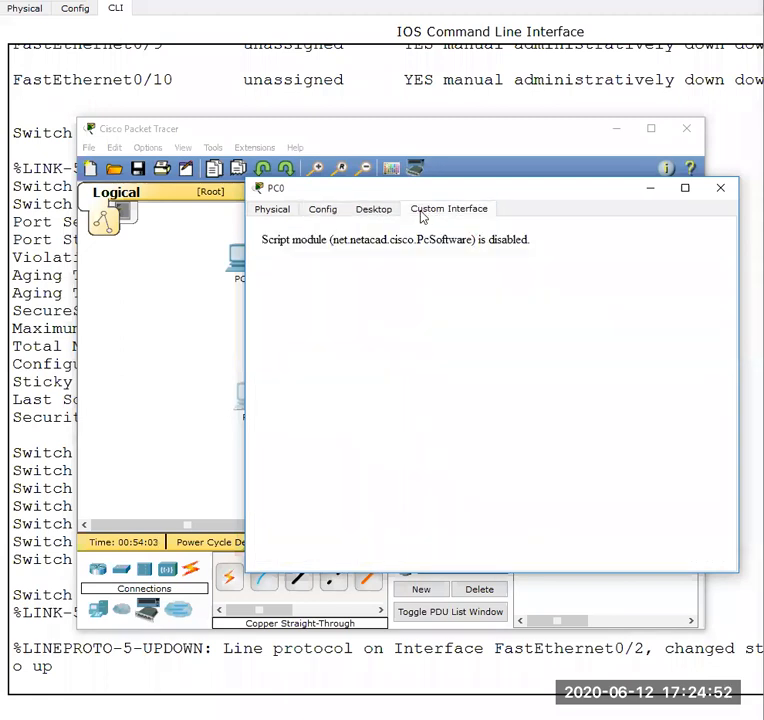
click(264, 215)
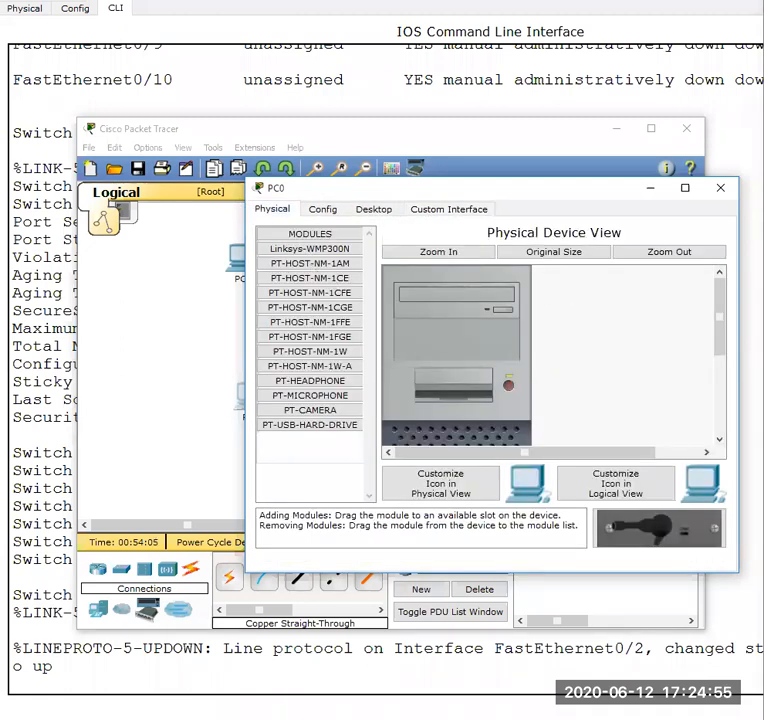
click(722, 188)
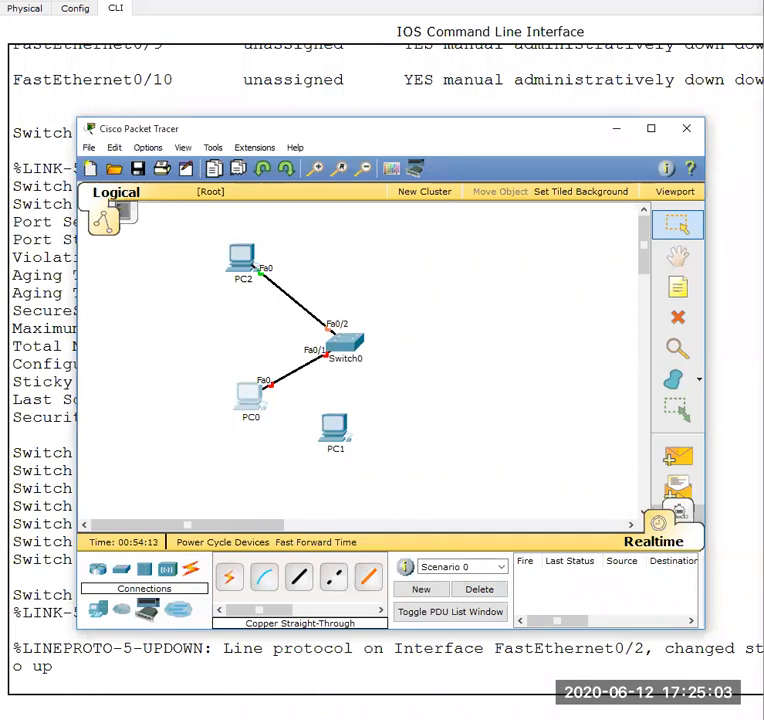
- Return to Switch0's command line and list the options available for "switchport port-security" on FastEthernet0/2
click(584, 719)
click(626, 677)
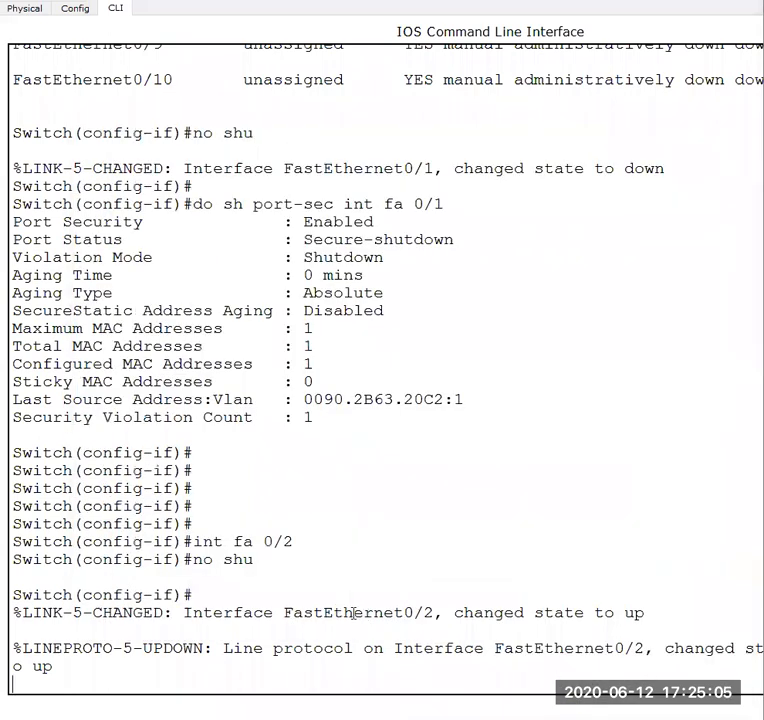
key(Return)
key(Return)
key(Return)
key(Return)
key(Return)
key(Return)
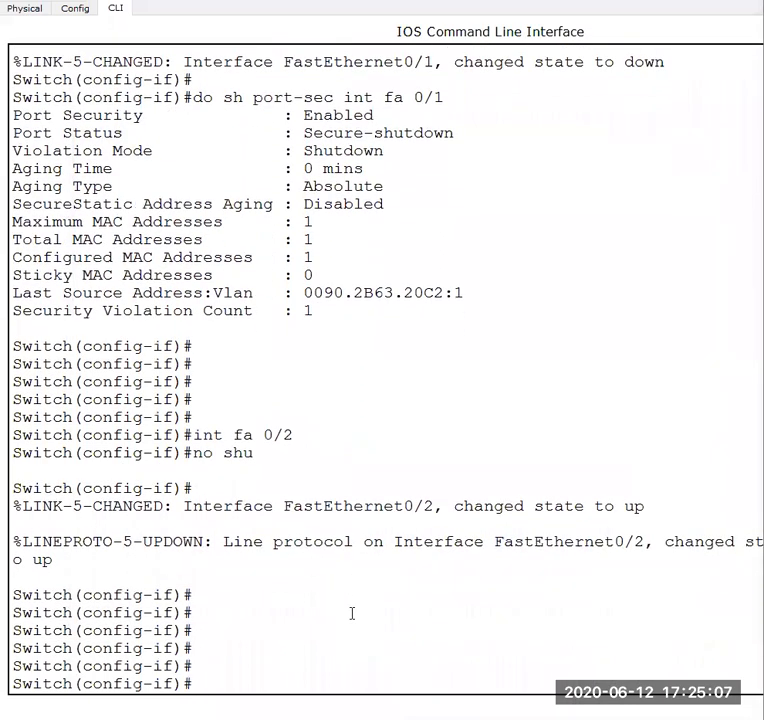
text(shw)
key(Tab)
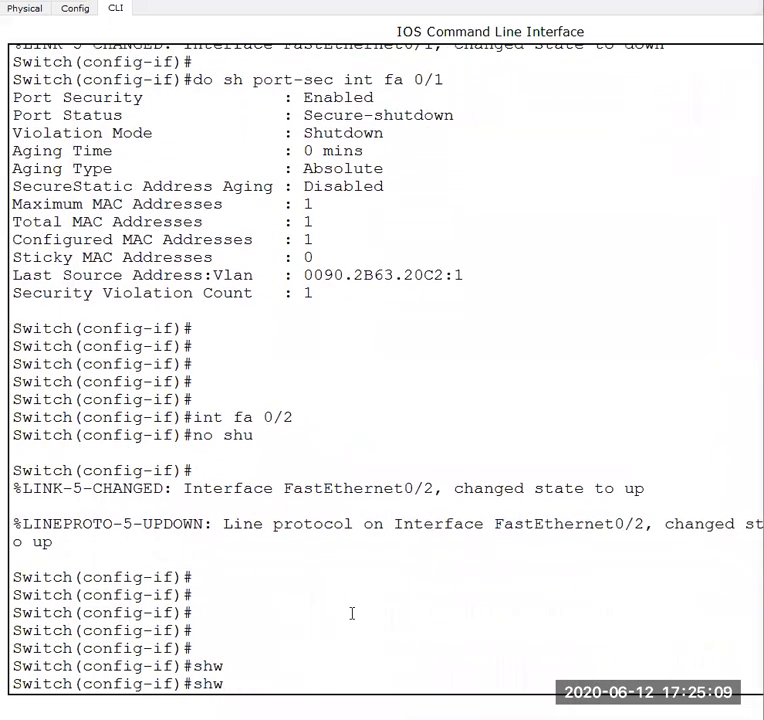
key(BackSpace)
key(BackSpace)
text(w)
key(Tab)
text(po)
key(Tab)
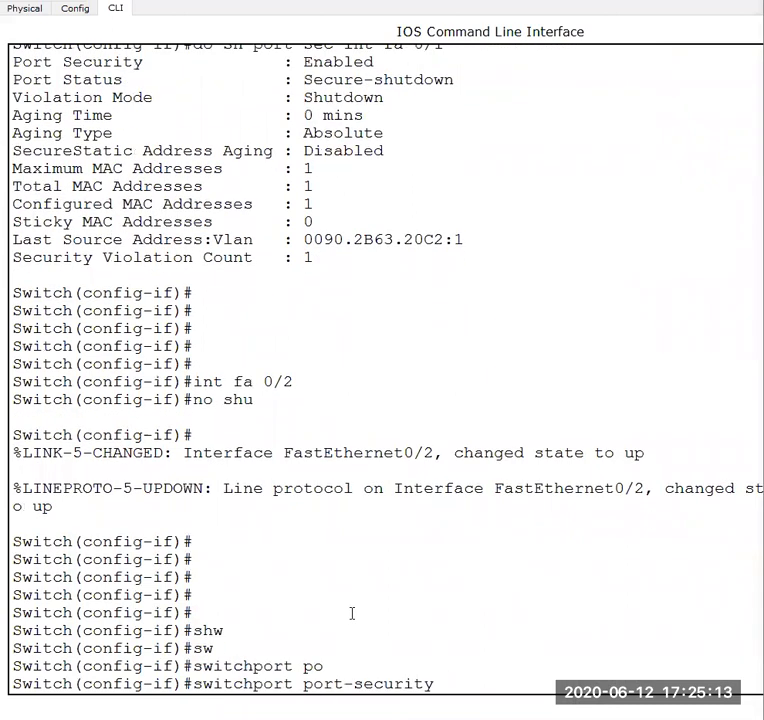
text(?)
- Shorten the command to "switchport", list all its subcommands, and clear the command line
key(BackSpace)
key(BackSpace)
key(BackSpace)
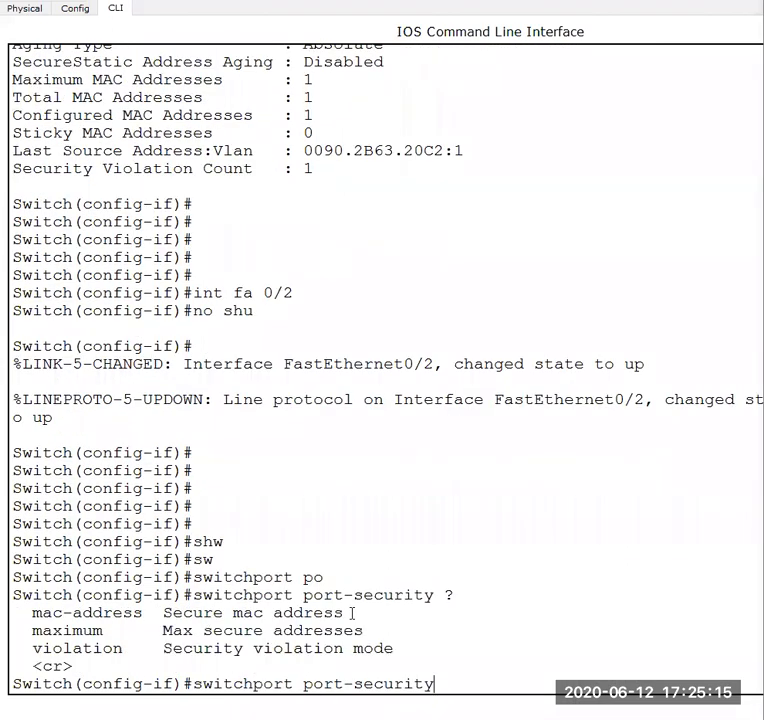
key(BackSpace)
key(BackSpace)
key(BackSpace)
key(BackSpace)
key(BackSpace)
key(BackSpace)
key(BackSpace)
key(BackSpace)
key(BackSpace)
key(BackSpace)
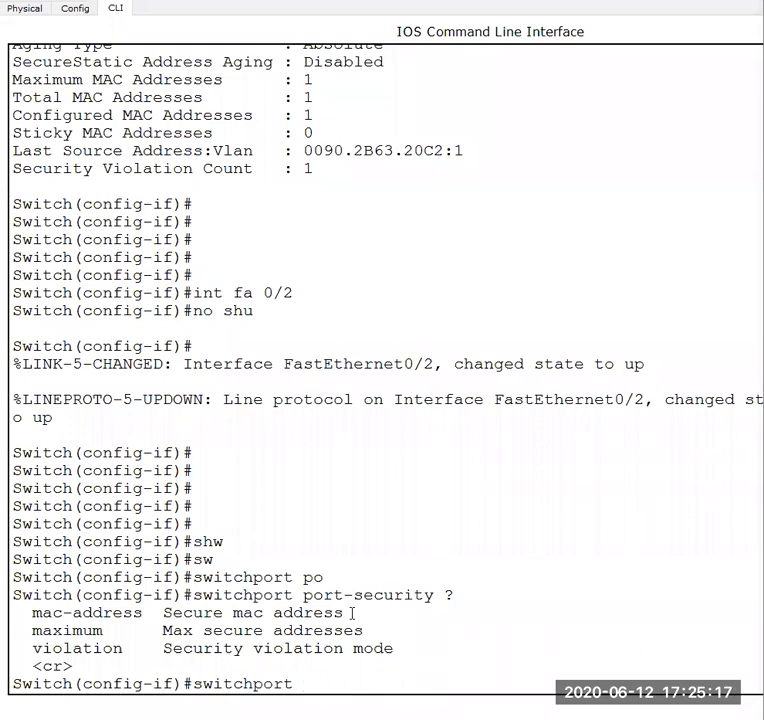
text(?)
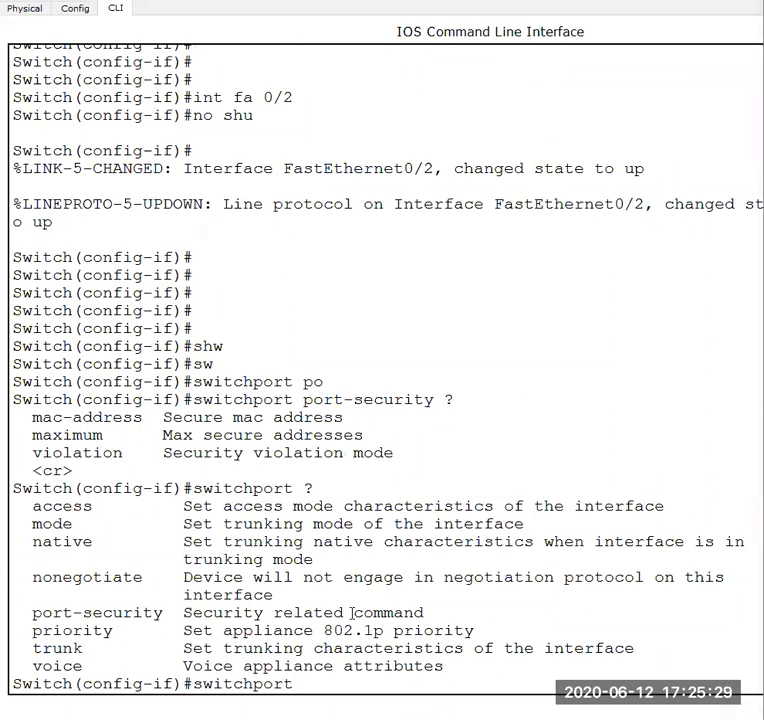
key(BackSpace)
key(BackSpace)
key(BackSpace)
key(BackSpace)
key(BackSpace)
key(BackSpace)
key(BackSpace)
key(BackSpace)
key(BackSpace)
key(BackSpace)
key(BackSpace)
text(shu)
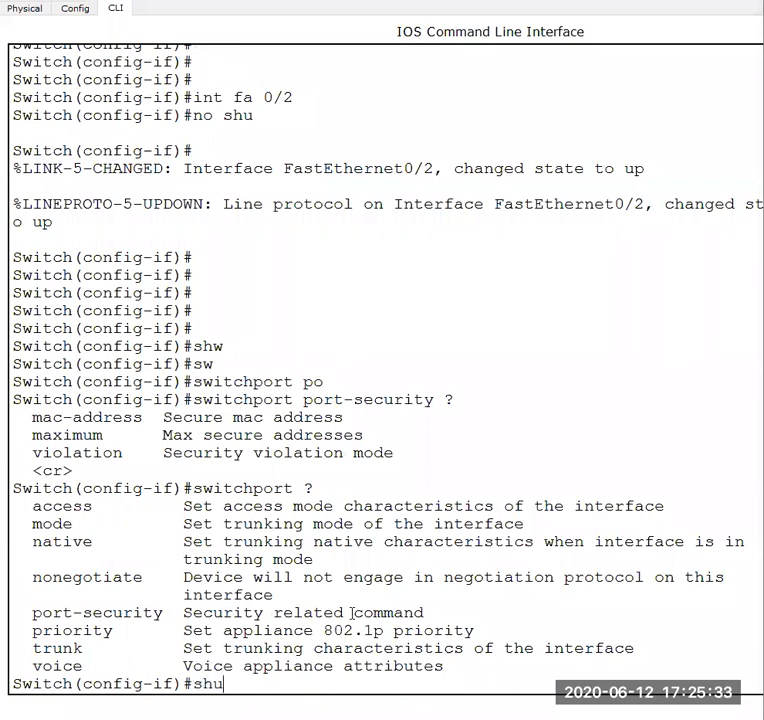
key(BackSpace)
key(BackSpace)
key(BackSpace)
- Enter the configuration of interface FastEthernet0/1 with "int fa 0/1", followed by several blank prompt lines
text(int fac0/1)
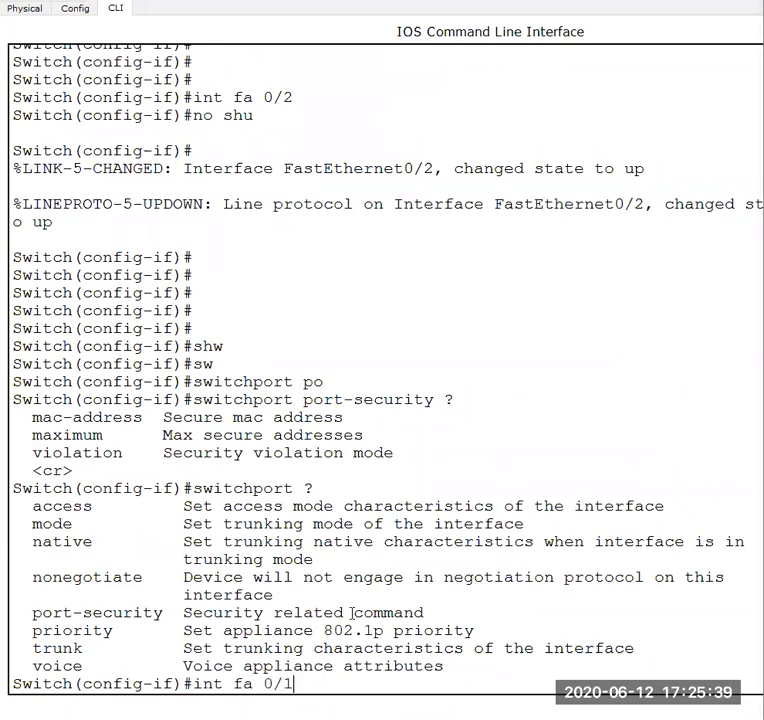
key(Return)
key(Return)
key(Return)
key(Return)
key(Return)
key(Return)
key(Return)
key(Return)
key(Return)
key(Return)
key(Return)
key(Return)
key(Return)
key(Return)
key(Return)
key(Return)
key(Return)
key(Return)
key(Return)
key(Return)
key(Return)
key(Return)
key(Return)
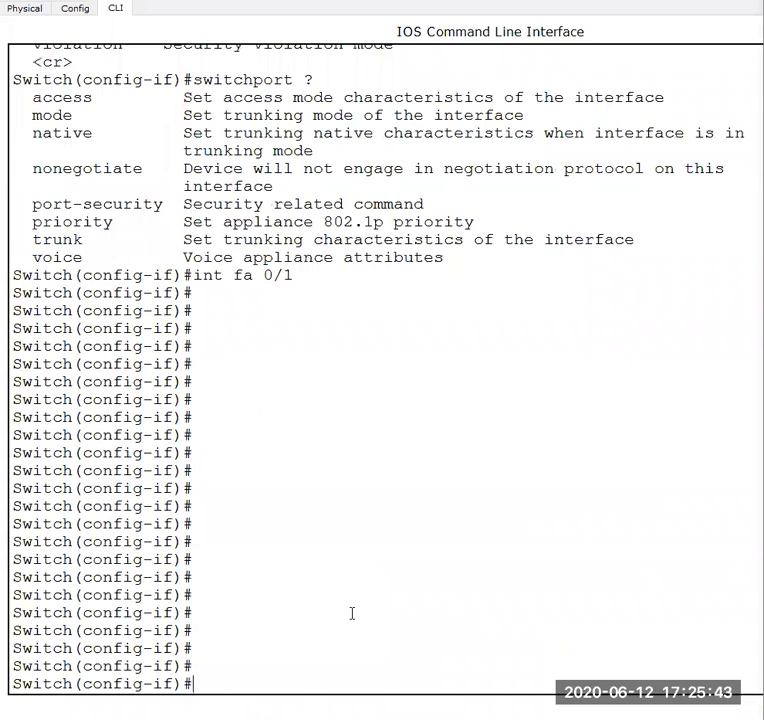
- Display the full interface status with "do sh int fa 0/1" and highlight the line giving duplex and speed
text(do sh int )
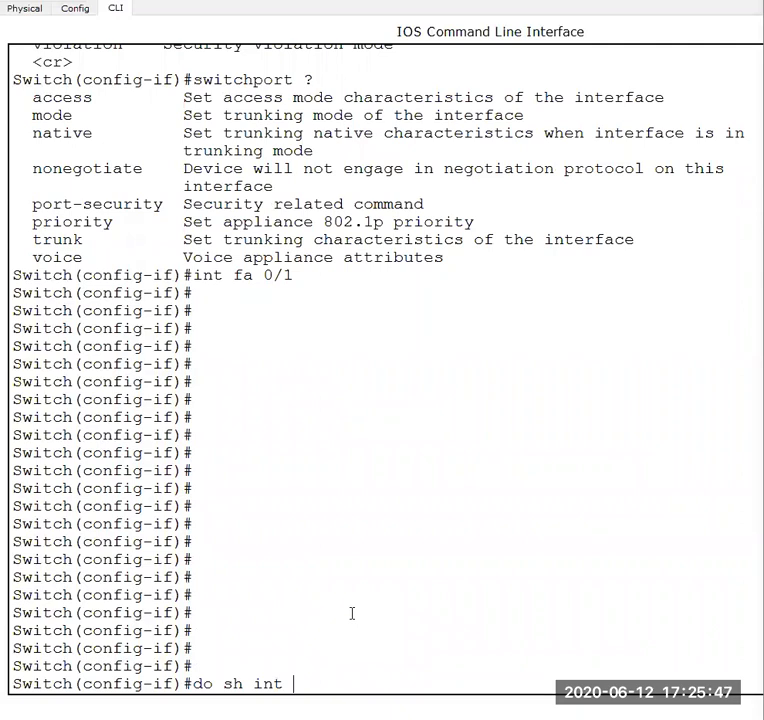
text(fa 0/1)
key(Return)
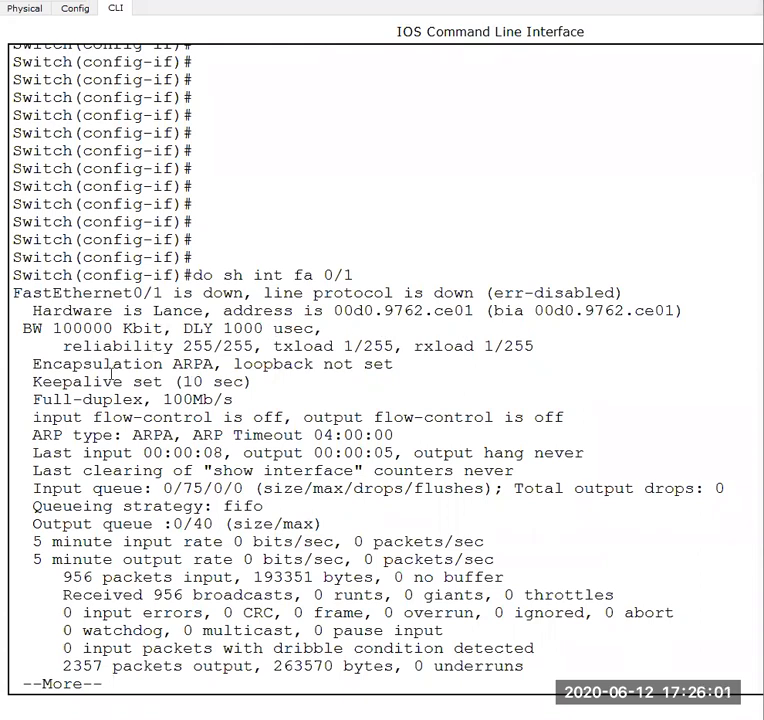
key(space)
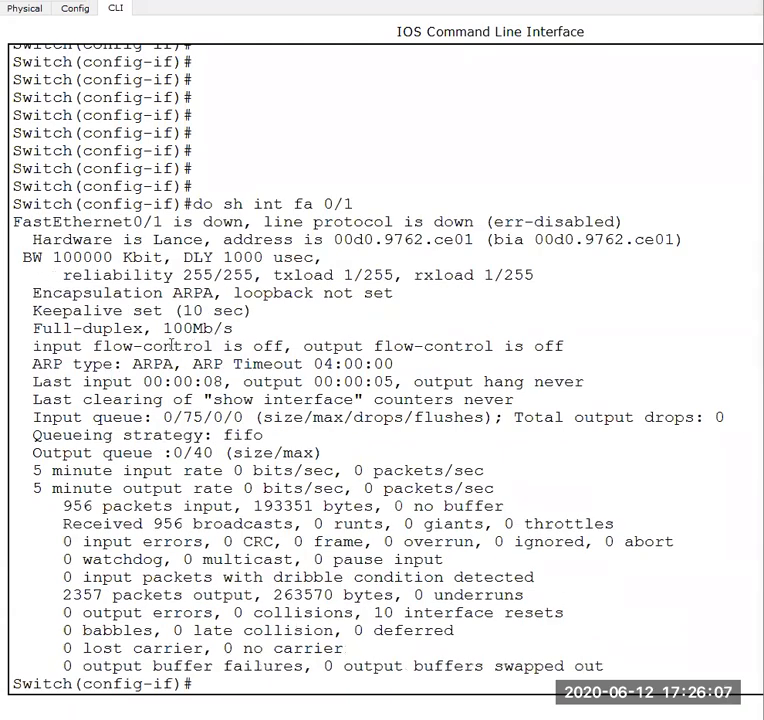
drag(29, 328, 210, 332)
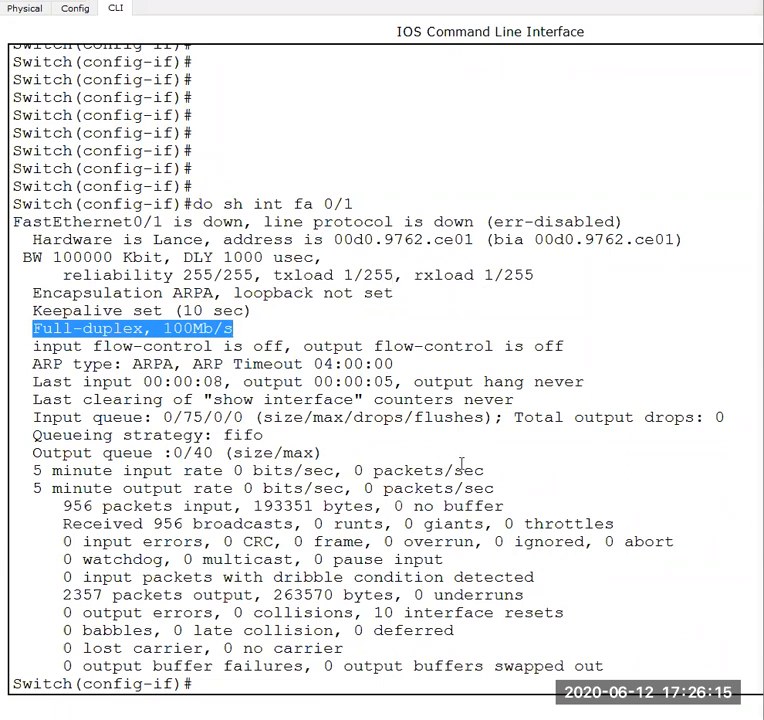
key(Return)
key(Return)
key(Return)
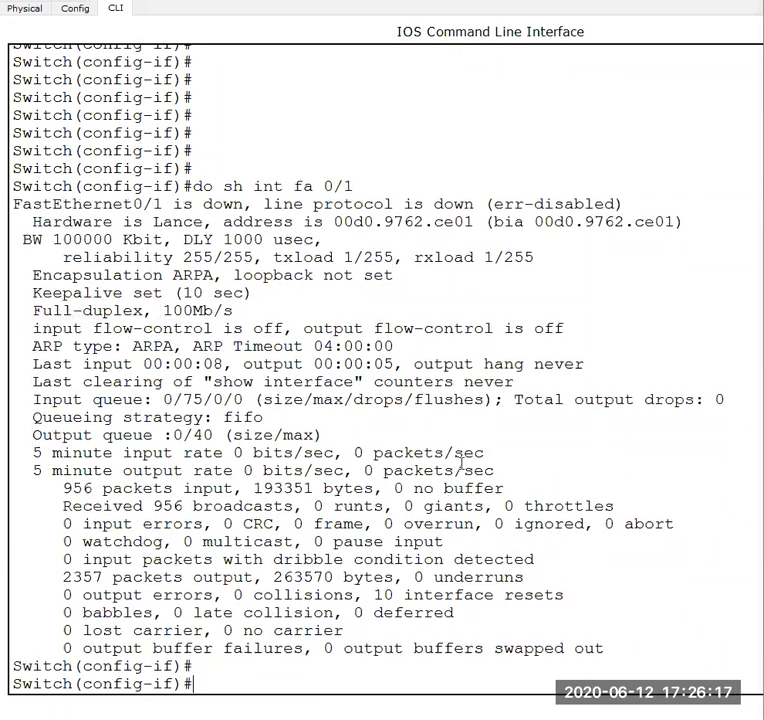
key(Up)
key(Up)
key(Down)
key(BackSpace)
key(BackSpace)
key(BackSpace)
key(BackSpace)
key(BackSpace)
key(BackSpace)
key(BackSpace)
key(BackSpace)
key(BackSpace)
key(BackSpace)
key(BackSpace)
key(BackSpace)
key(BackSpace)
key(BackSpace)
key(BackSpace)
key(BackSpace)
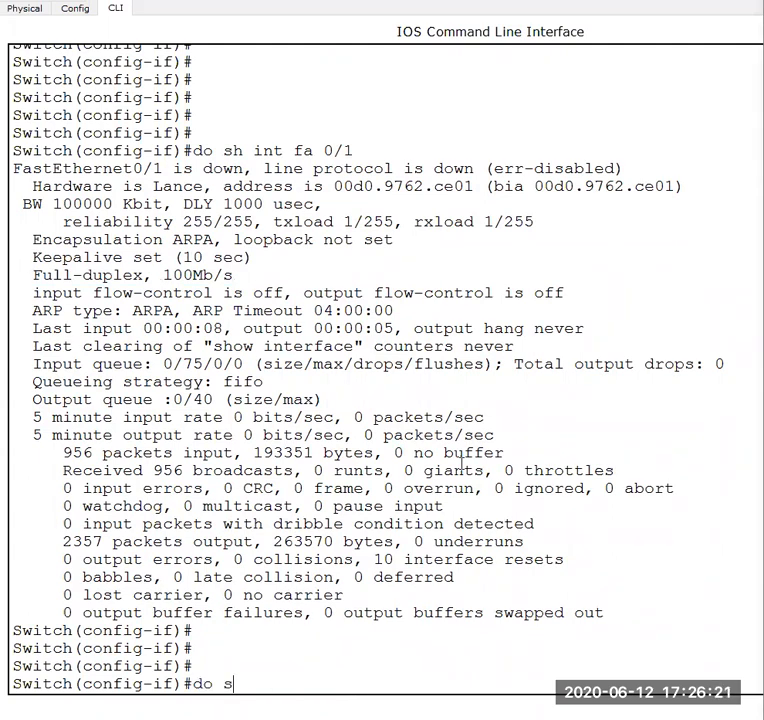
- Reset FastEthernet0/1 by shutting it down with "shu" and re-enabling it with "no shu"
text(shu)
key(Return)
text(no shu)
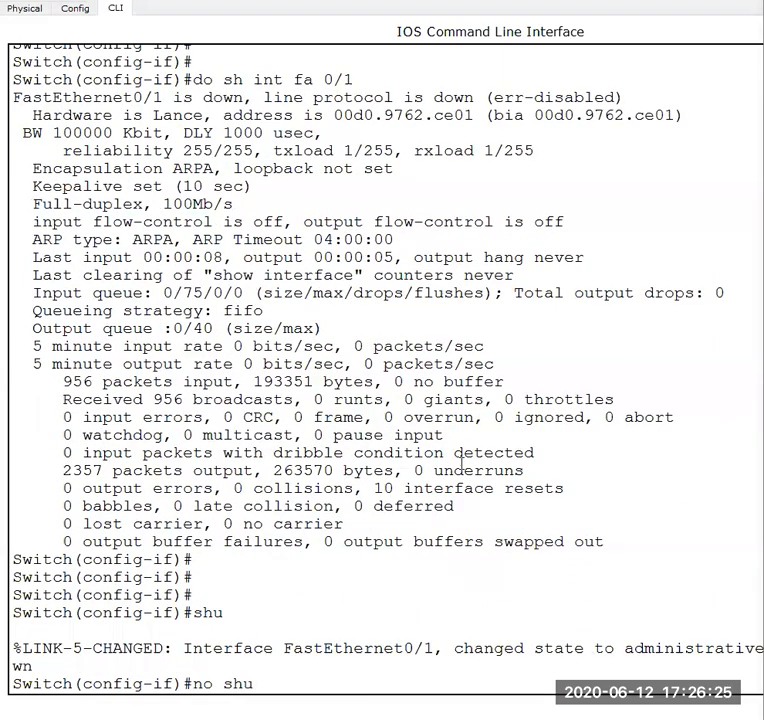
key(Return)
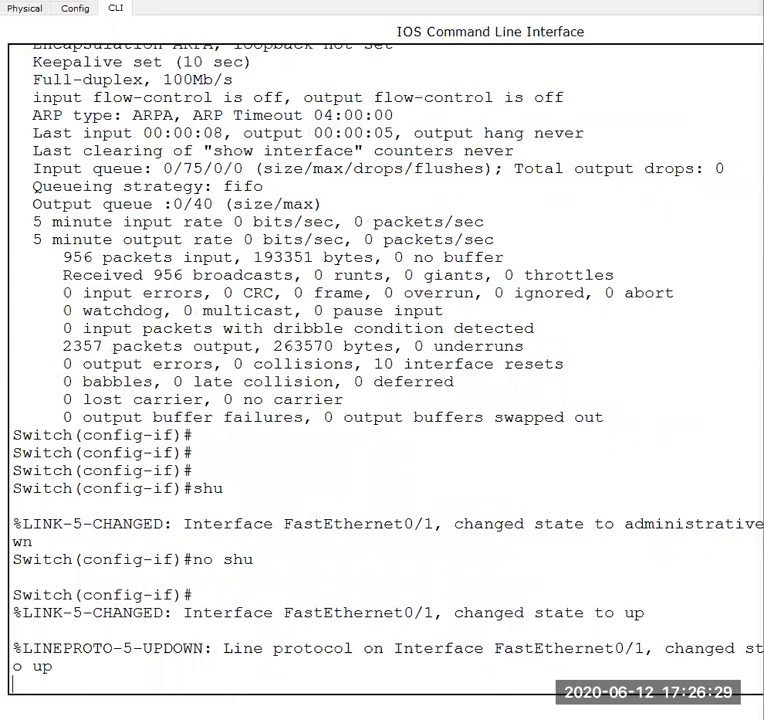
- Check PC0's link to Switch0 in the workspace after the port reset, and return to a fresh switch prompt
mouse_move(496, 715)
click(495, 684)
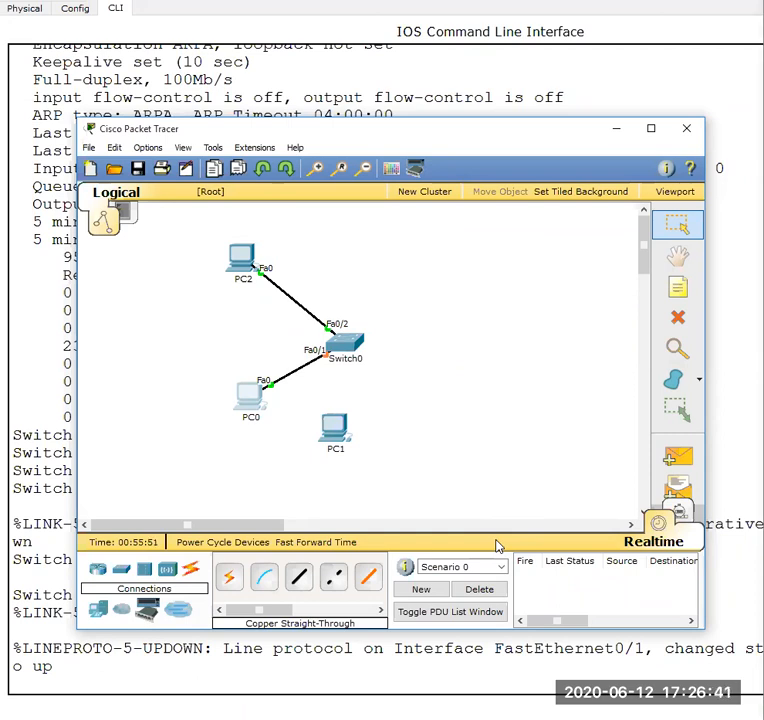
click(590, 662)
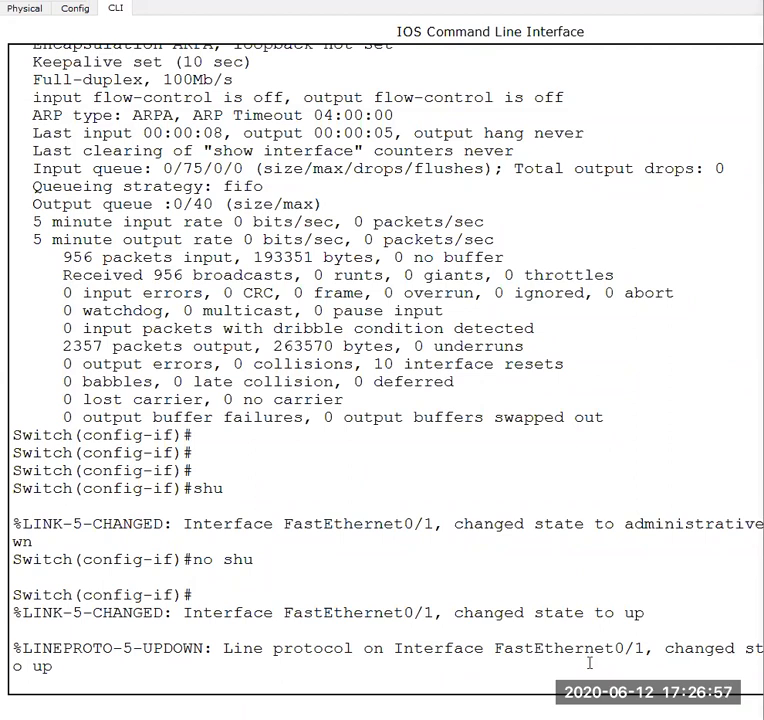
key(Return)
key(Return)
key(Return)
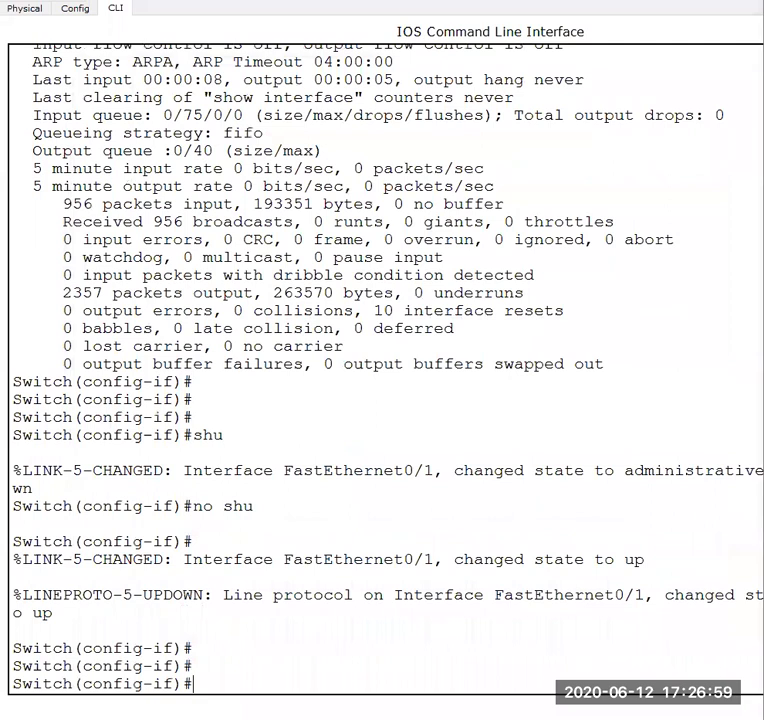
- Enter the configuration of interface FastEthernet0/2 with "int fa 0/2", followed by blank prompt lines
click(360, 623)
text(int fa 0/2)
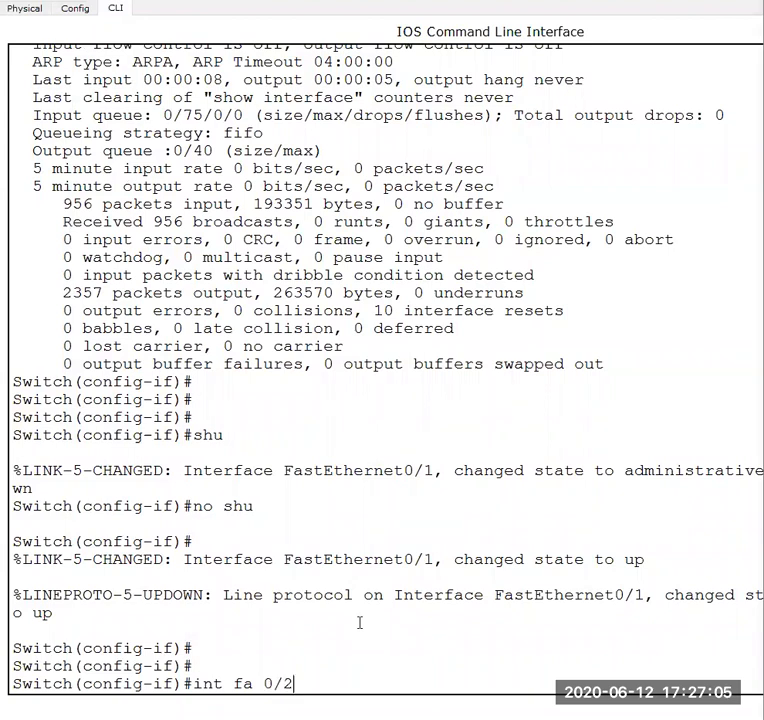
key(Return)
key(Return)
key(Return)
key(Return)
key(Return)
text(sw)
key(Tab)
text(po)
key(Tab)
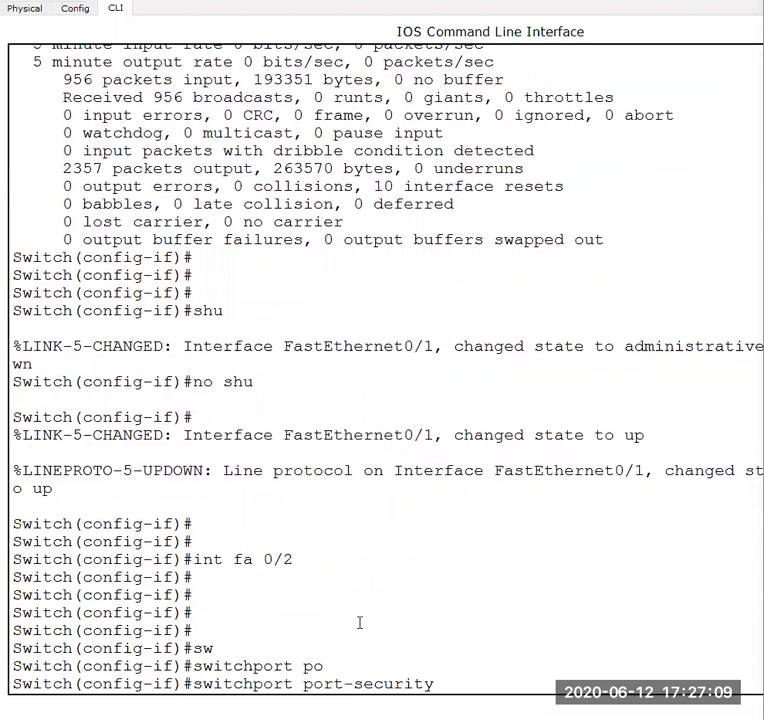
key(BackSpace)
key(BackSpace)
key(BackSpace)
key(BackSpace)
key(BackSpace)
key(BackSpace)
key(BackSpace)
key(BackSpace)
key(BackSpace)
key(BackSpace)
key(BackSpace)
key(BackSpace)
key(BackSpace)
key(BackSpace)
key(BackSpace)
key(BackSpace)
key(BackSpace)
key(BackSpace)
key(BackSpace)
key(BackSpace)
- Try to display the port security of FastEthernet0/2 with "sho sw port-sec int fa 0/2"
text(sh)
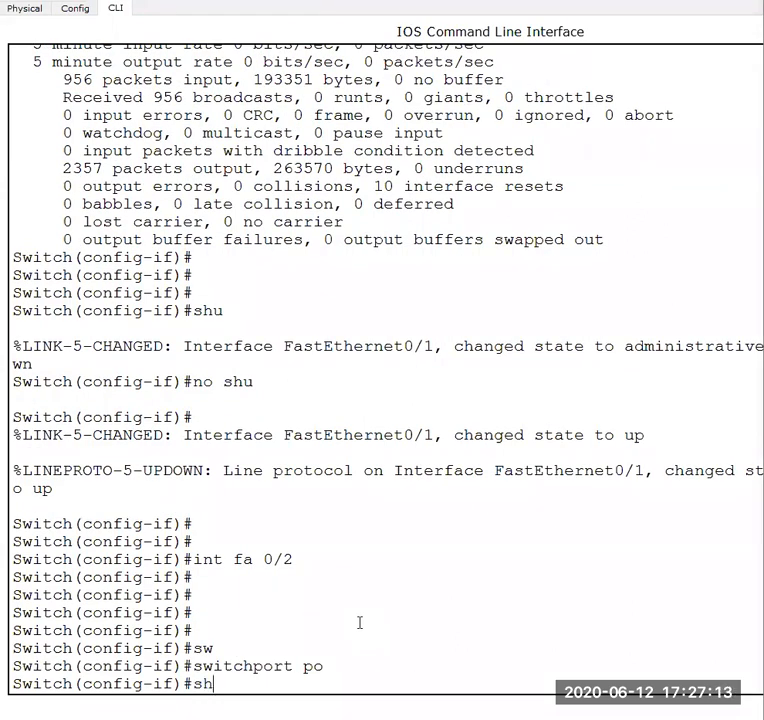
text(o sw)
key(Tab)
text(port)
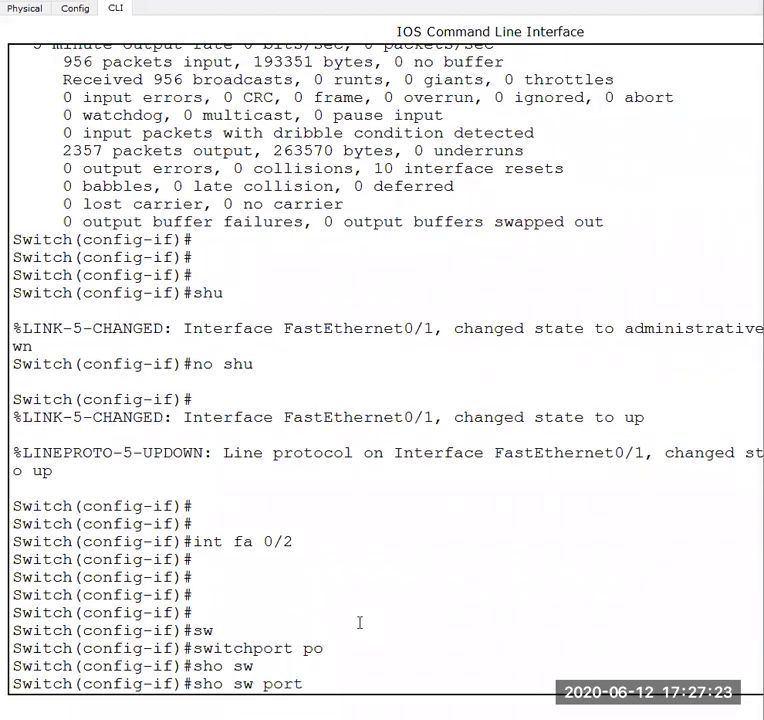
text(-sec int fa 0/2)
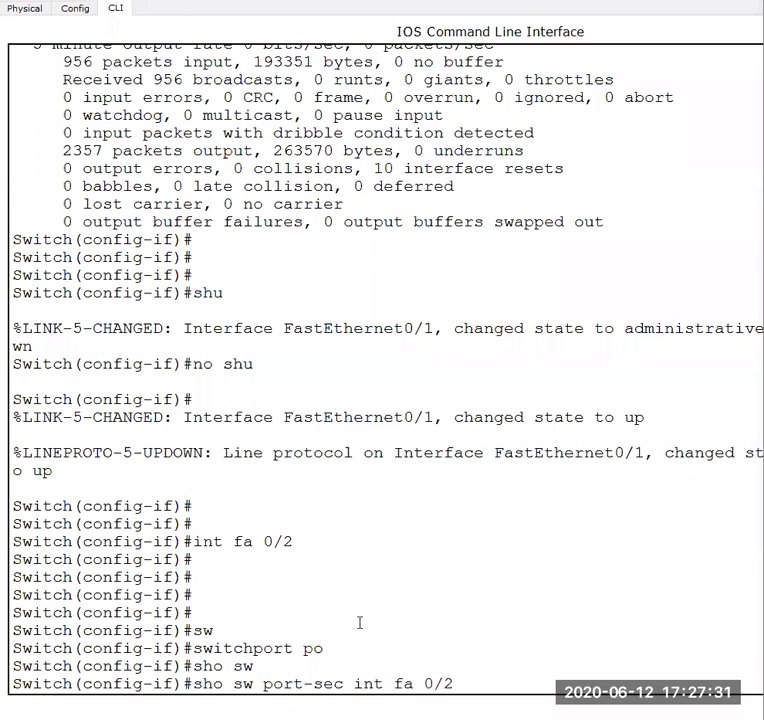
key(Return)
- Retry the port-security query from configuration mode as "do sho sw port-sec int fa 0/2"
key(Up)
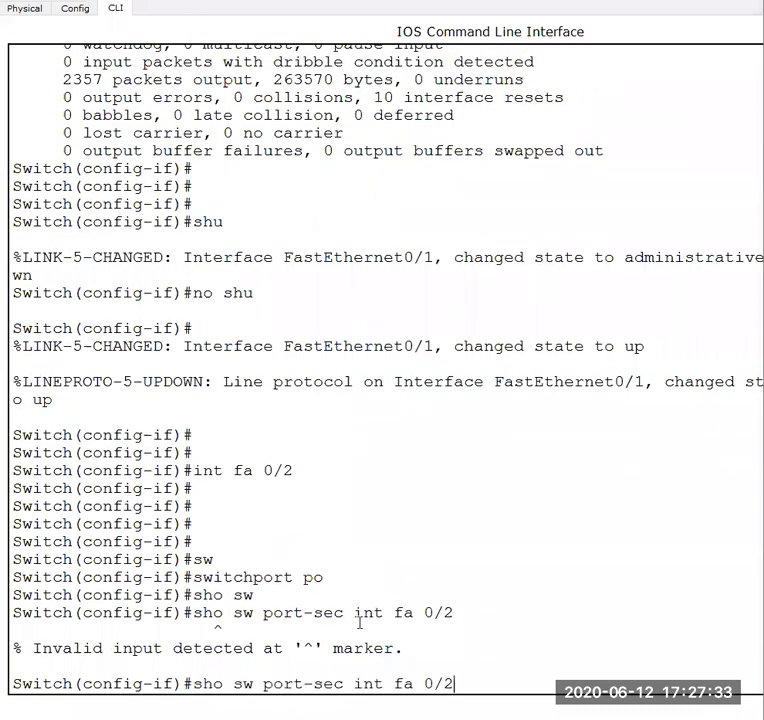
key(Left)
key(Left)
key(Left)
key(Left)
key(Left)
key(Left)
key(Left)
key(Left)
key(Left)
key(Left)
key(Left)
key(Left)
key(Left)
key(Left)
key(Left)
key(Left)
key(Left)
key(Left)
key(Left)
key(Left)
text(do)
key(Return)
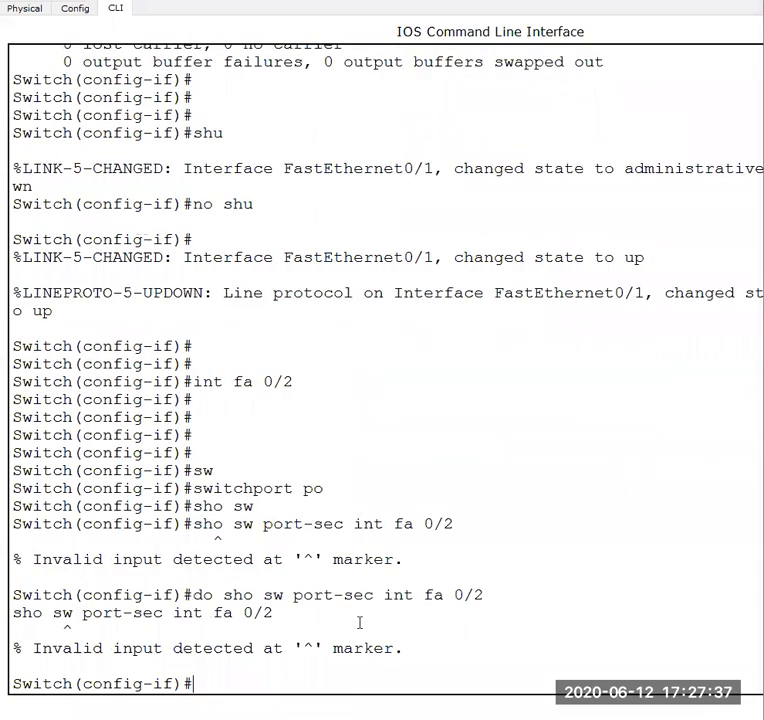
- Shorten the show keyword and run the query as "do sh sw port-sec int fa 0/2"
key(Up)
key(Left)
key(Left)
key(Left)
key(Left)
key(Left)
key(Left)
key(Left)
key(Left)
key(Left)
key(Left)
key(Left)
key(Left)
key(Left)
key(Left)
key(Left)
key(Left)
key(Left)
key(Left)
key(Left)
key(Left)
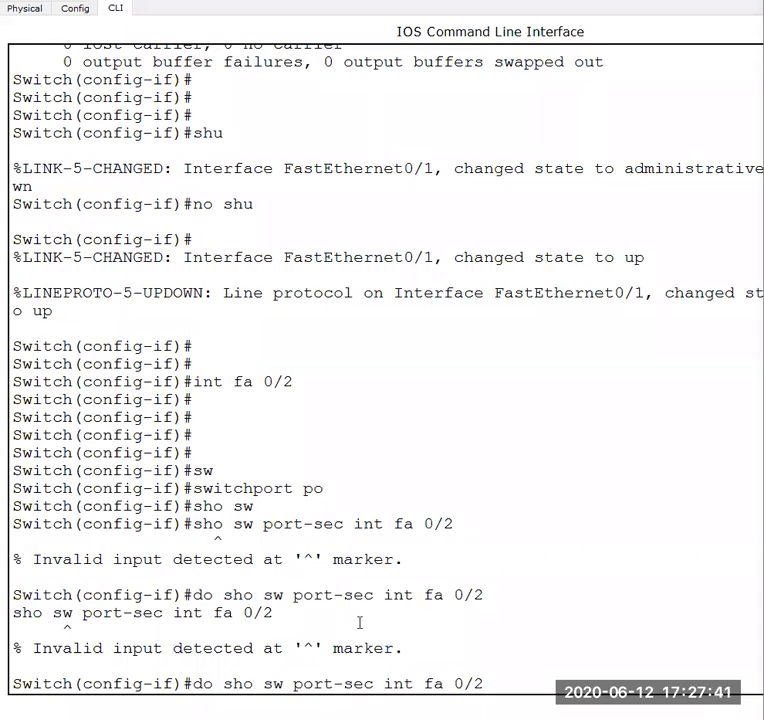
key(BackSpace)
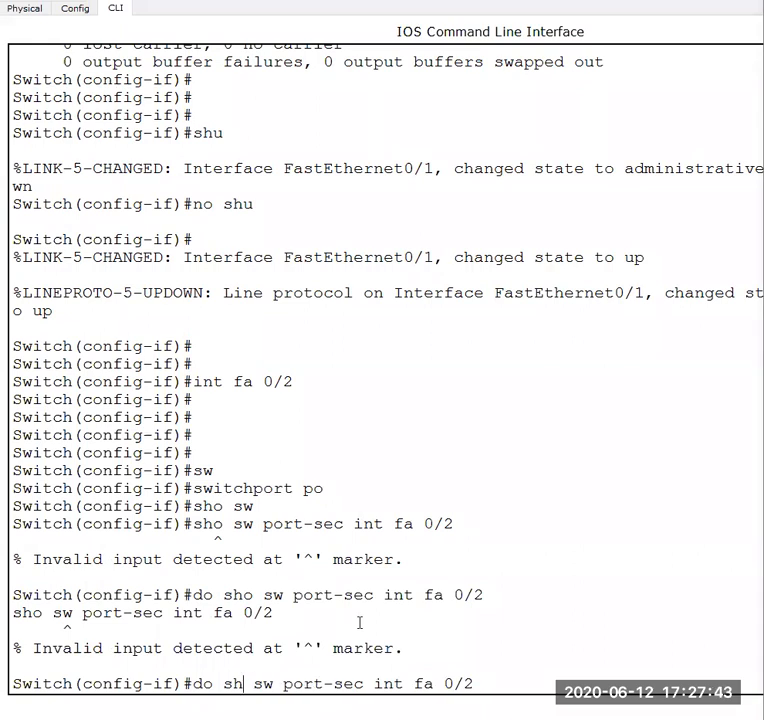
key(Return)
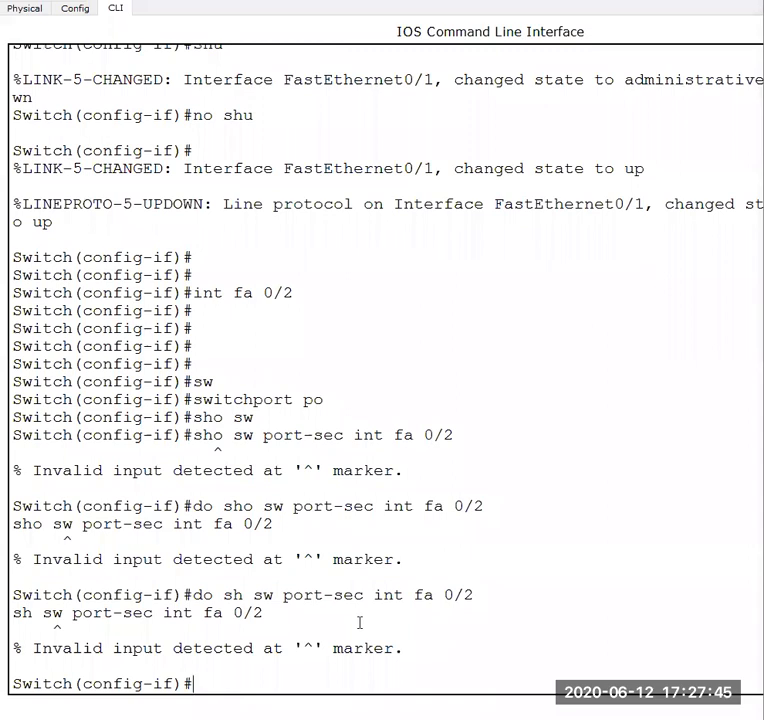
- Recall the original query "sho sw port-sec int fa 0/2" from the command history and run it again
key(Up)
key(Up)
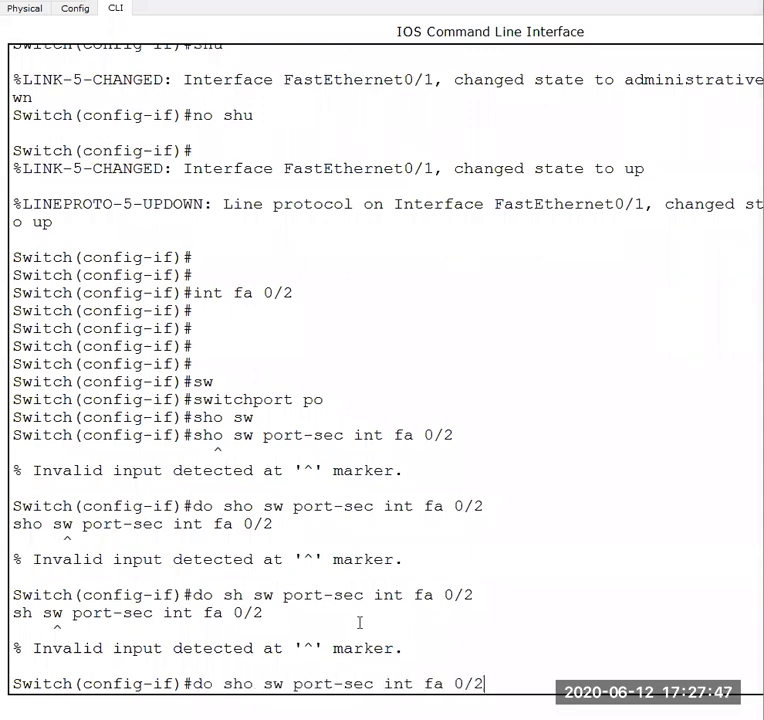
key(Up)
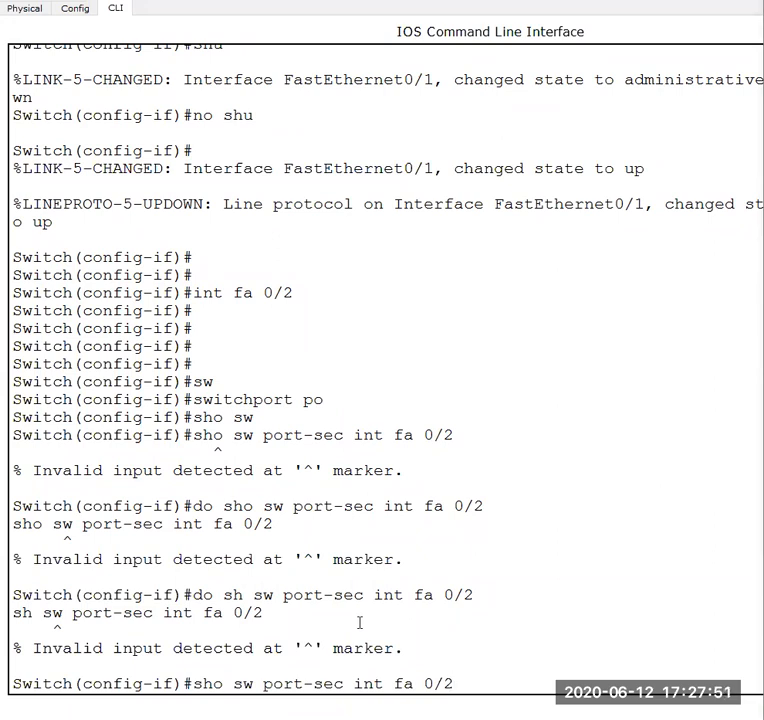
key(Return)
- Look back through the switch's command history for a previously used command, stopping at "shu"
key(Up)
key(Up)
key(Up)
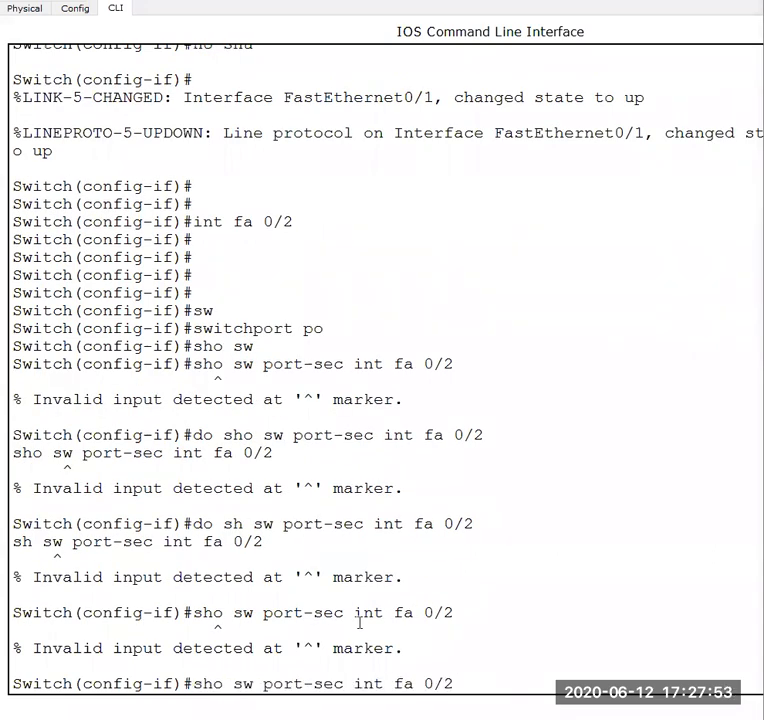
key(Up)
key(Up)
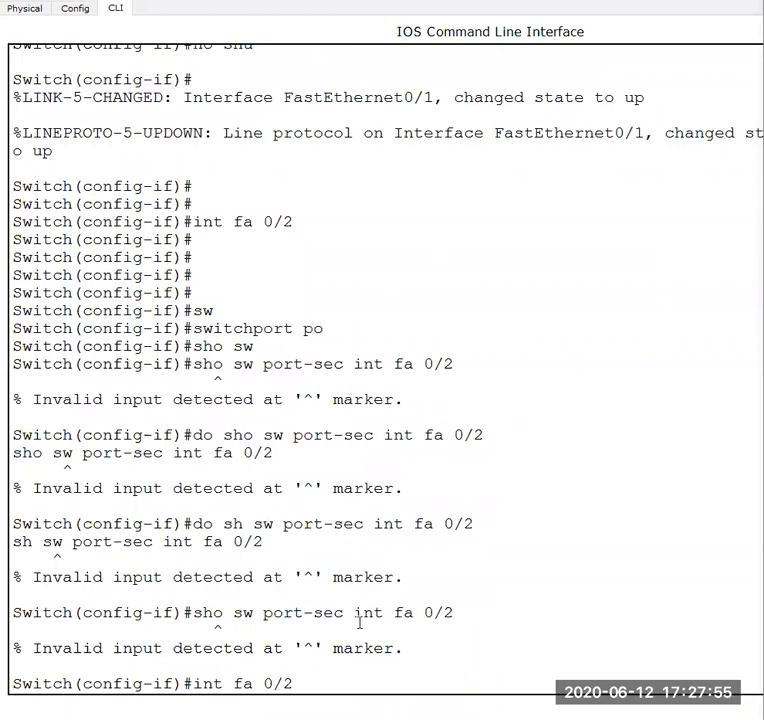
key(Up)
key(Up)
key(Down)
key(Down)
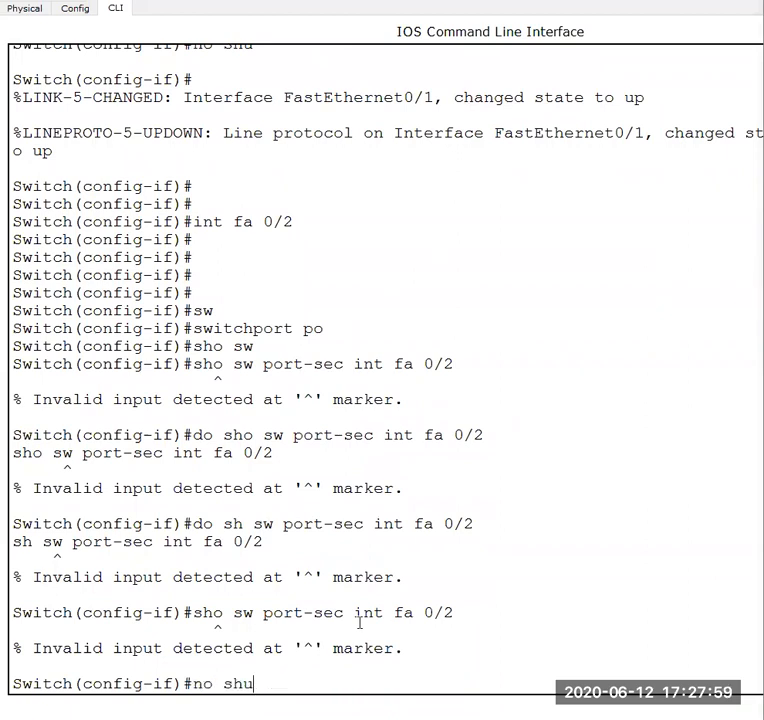
key(Up)
key(Down)
key(Down)
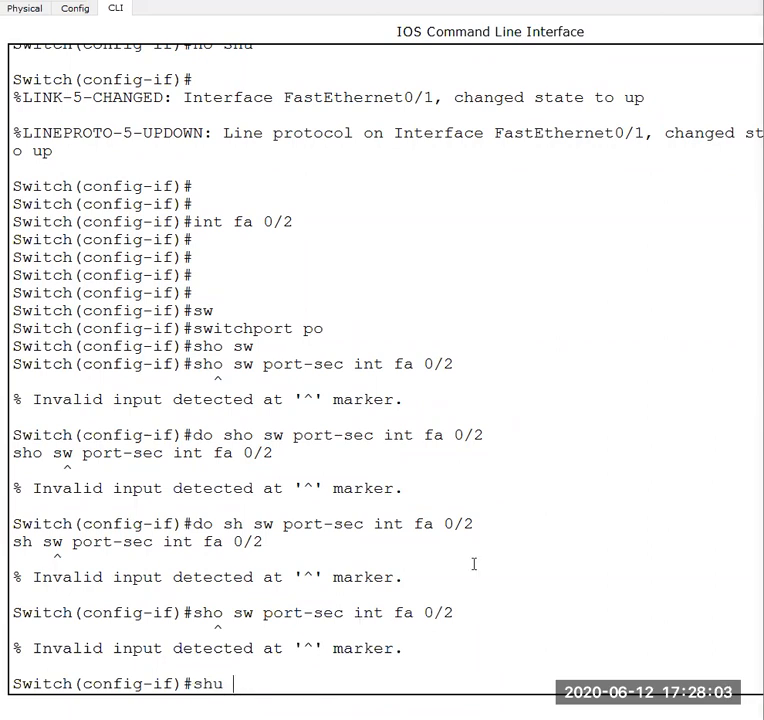
- Look up the command for checking port security in the Word lab document and switch back to the Packet Tracer CLI
click(558, 657)
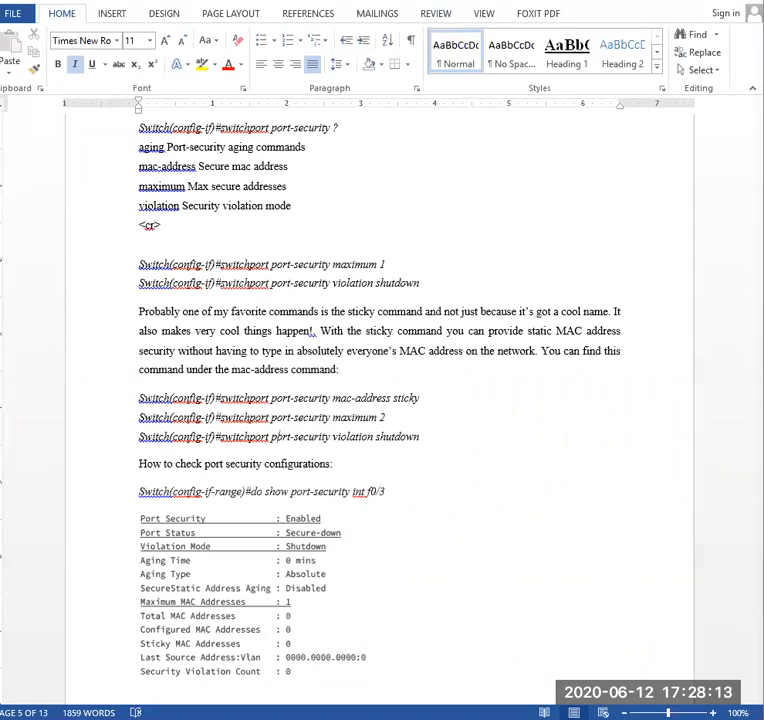
mouse_move(584, 718)
click(664, 672)
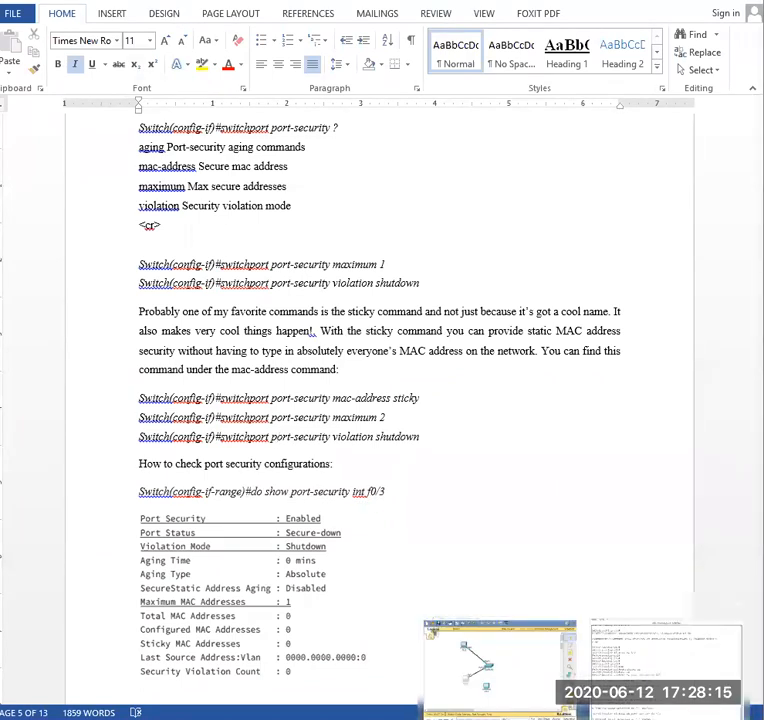
- Shut down FastEthernet0/2 with the recalled "shu" command and fill the console with blank prompt lines
key(Return)
key(Return)
key(Return)
key(Return)
key(Return)
key(Return)
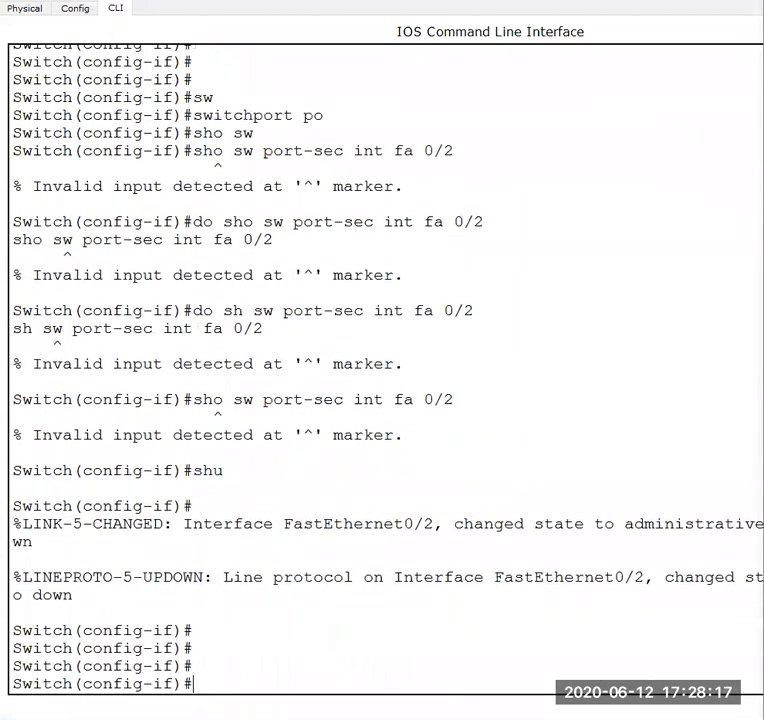
key(Return)
key(Return)
key(Return)
key(Return)
key(Return)
key(Return)
key(Return)
key(Return)
key(Return)
key(Return)
key(Return)
key(Return)
key(Return)
key(Return)
key(Return)
key(Return)
key(Return)
key(Return)
key(Return)
key(Return)
- Display the port security settings of FastEthernet0/2 with "do sh port-sec int fa 0/2", followed by blank prompt lines
text(do sh)
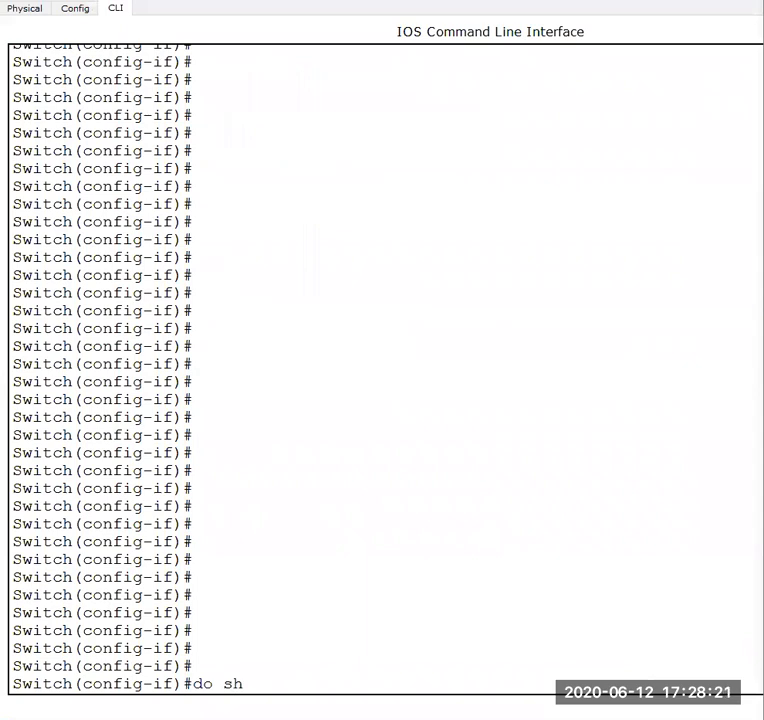
text( port-sec int )
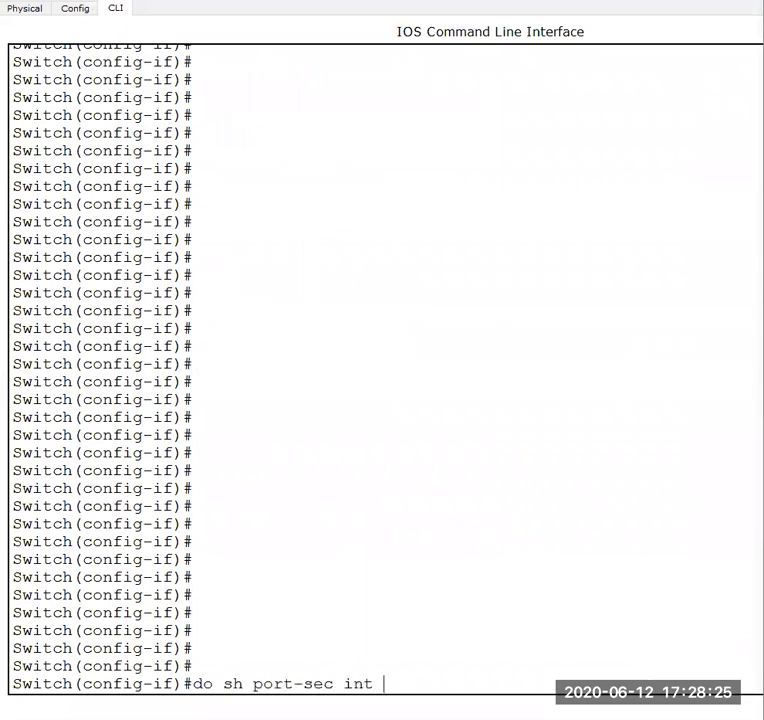
text(fa 0/2)
key(Return)
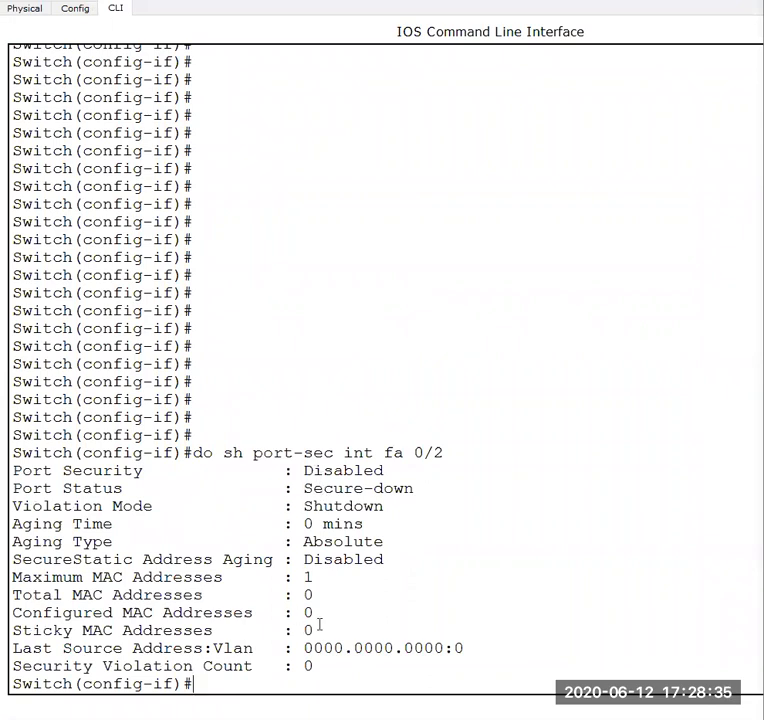
key(Return)
key(Return)
key(Return)
key(Return)
key(Return)
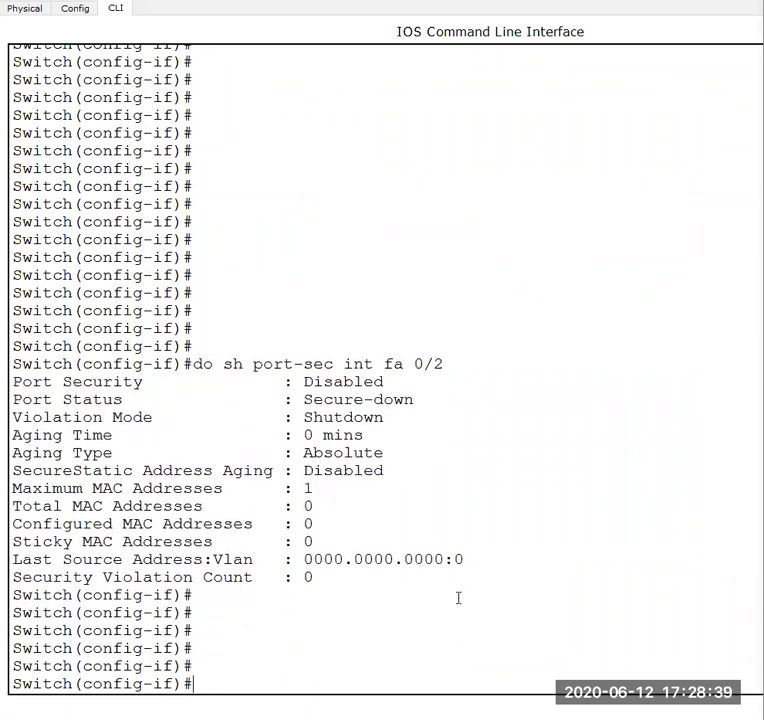
- Set FastEthernet0/2 to access mode with "switchport mode access"
text(sw)
key(Tab)
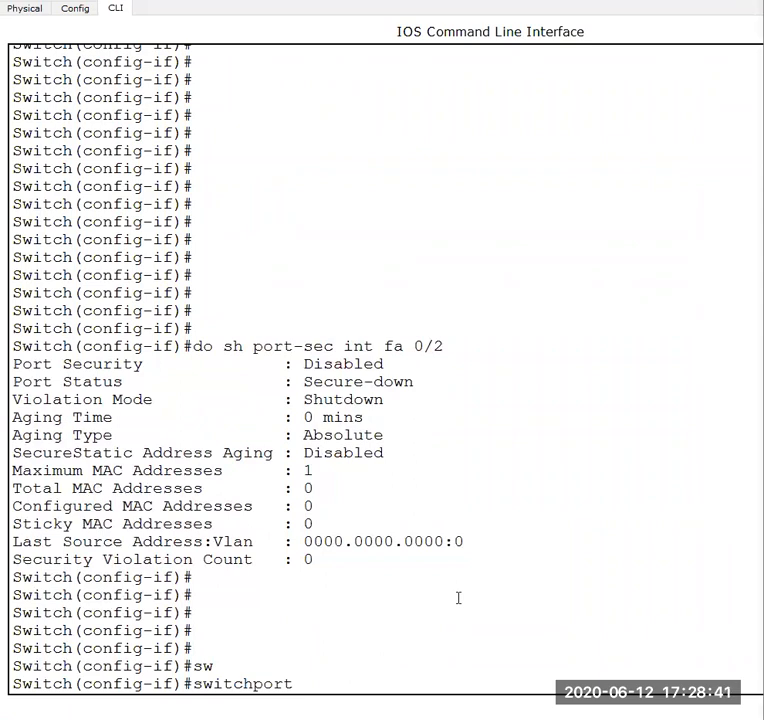
text(po)
key(Tab)
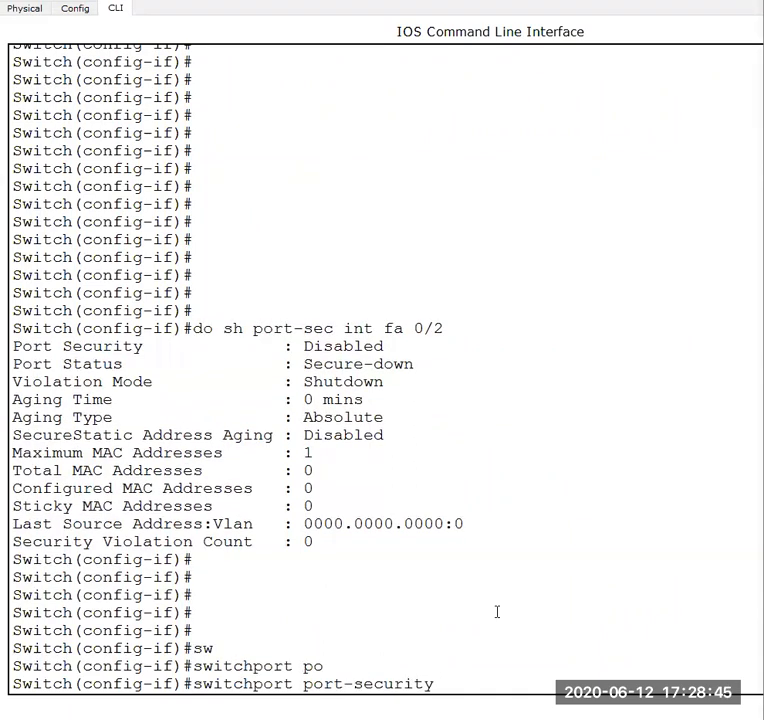
key(BackSpace)
key(BackSpace)
key(BackSpace)
key(BackSpace)
key(BackSpace)
key(BackSpace)
key(BackSpace)
key(BackSpace)
key(BackSpace)
key(BackSpace)
key(BackSpace)
key(BackSpace)
key(BackSpace)
key(BackSpace)
text(mo)
key(Tab)
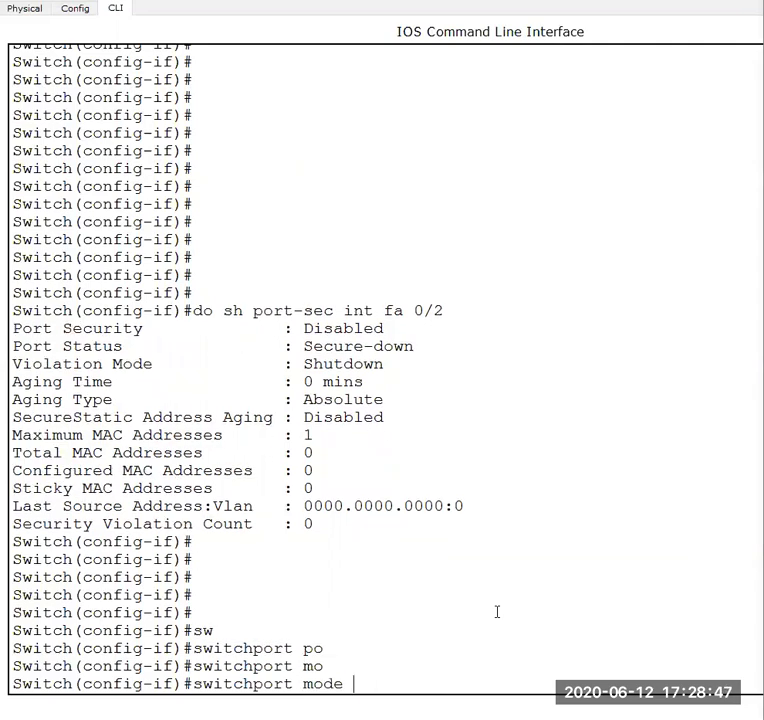
text(ax)
key(BackSpace)
text(c)
key(Tab)
key(Return)
- Enable port security on FastEthernet0/2 with "switchport port-security"
text(switchport)
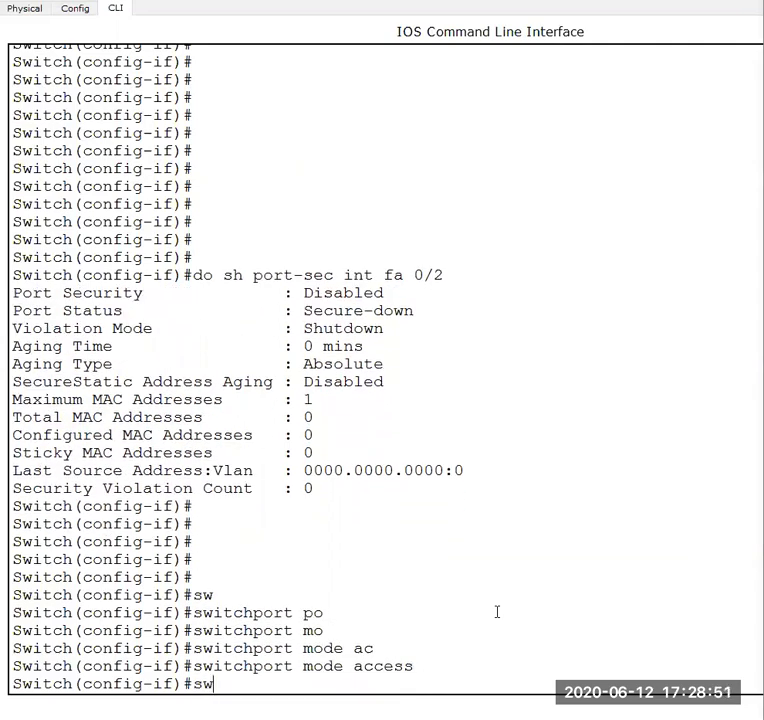
key(Tab)
text(po)
key(Tab)
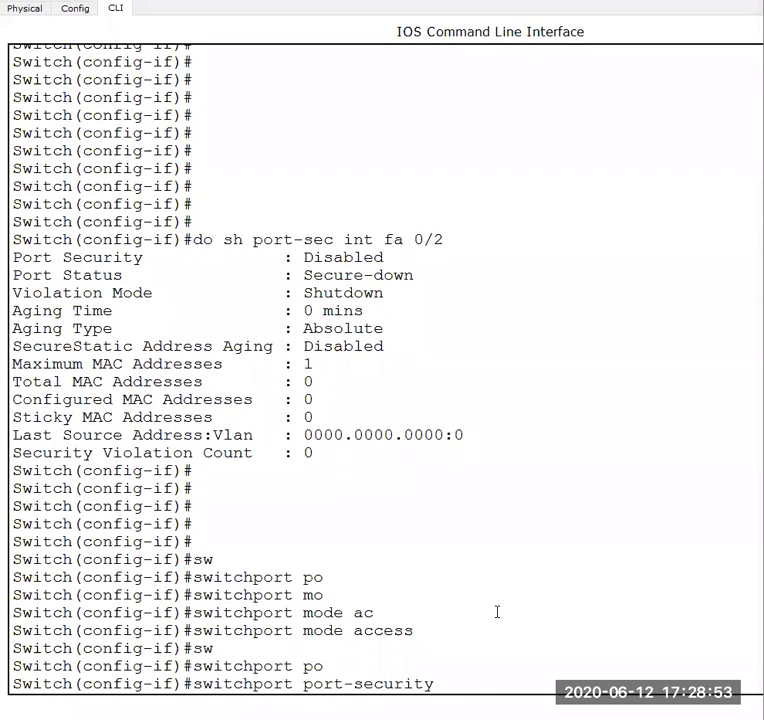
key(Return)
- List the available port-security options on FastEthernet0/2 with "switchport port-security ?"
text(sw)
key(Tab)
text(p)
key(Tab)
text(o)
key(Tab)
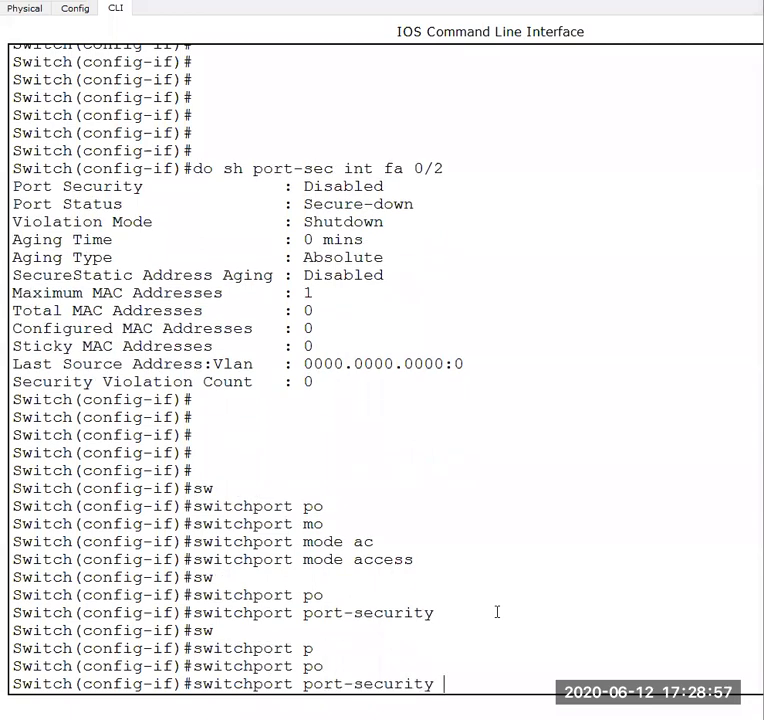
text(m)
key(Tab)
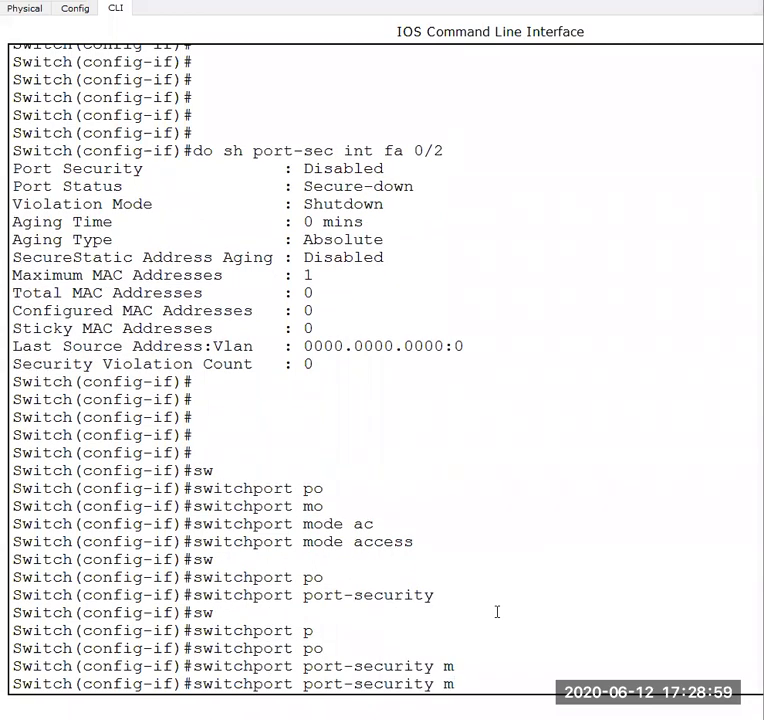
text(a)
key(Tab)
key(BackSpace)
key(BackSpace)
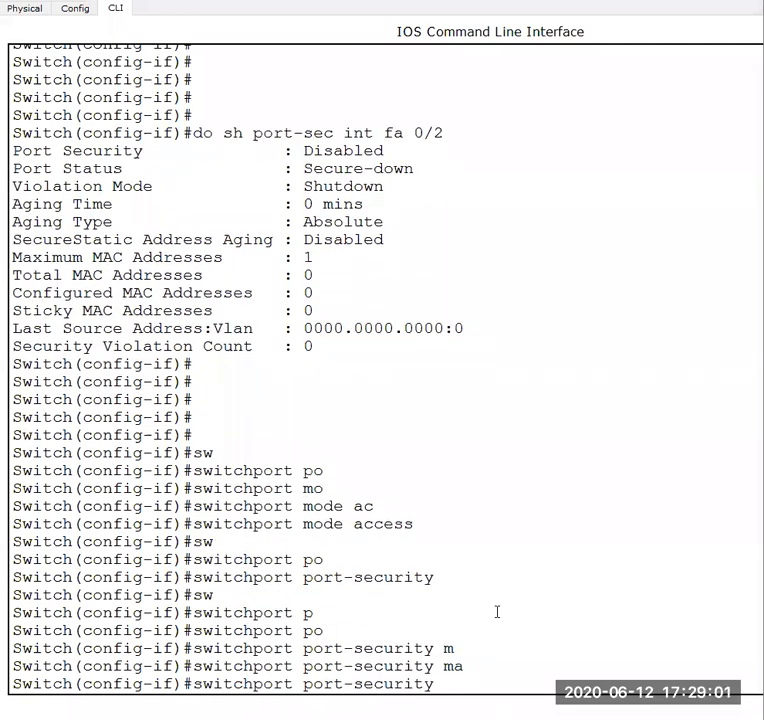
text(?)
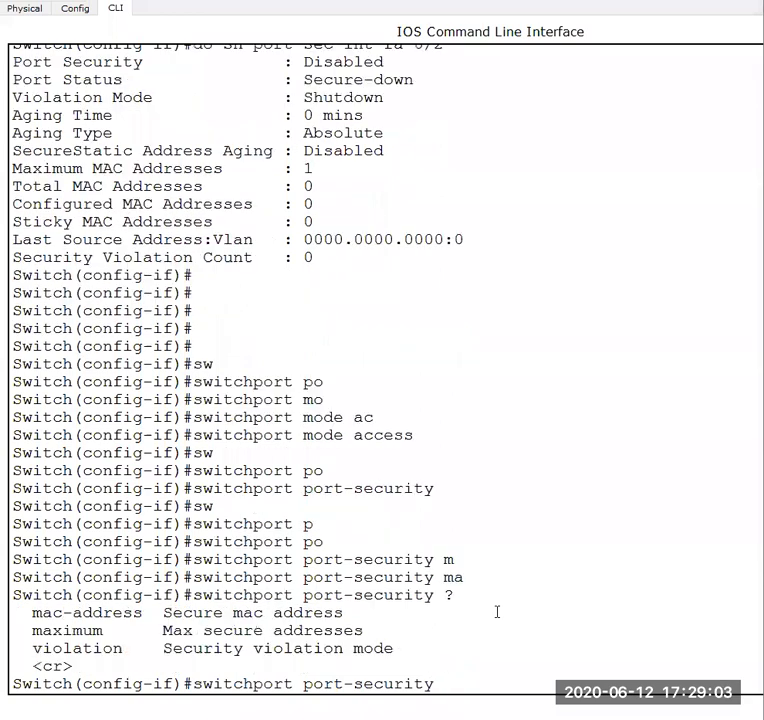
text(ma)
- List the mac-address options and enable sticky MAC learning on FastEthernet0/2 with "switchport port-security mac-address stic"
key(Tab)
text(c)
key(Tab)
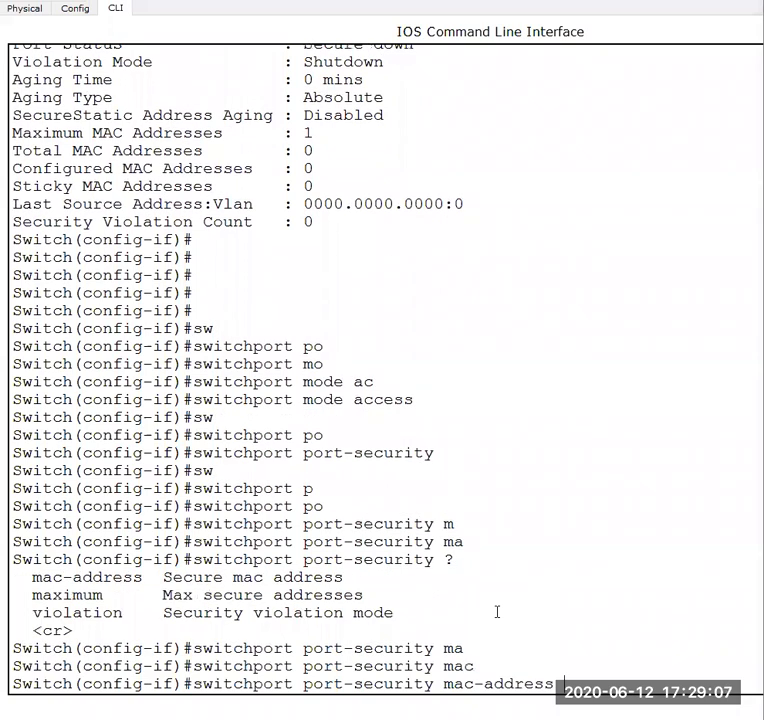
text(?)
text(sti)
text(c)
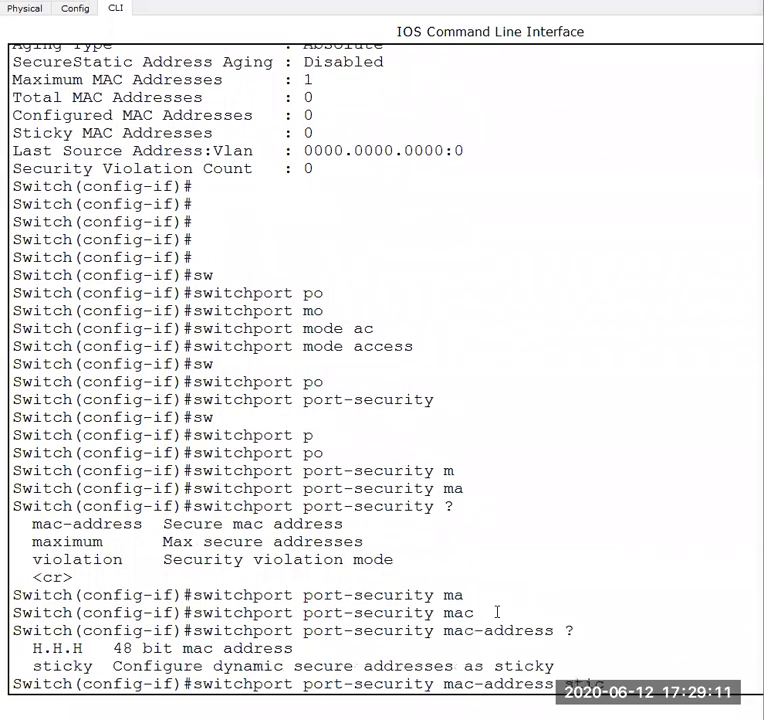
key(Return)
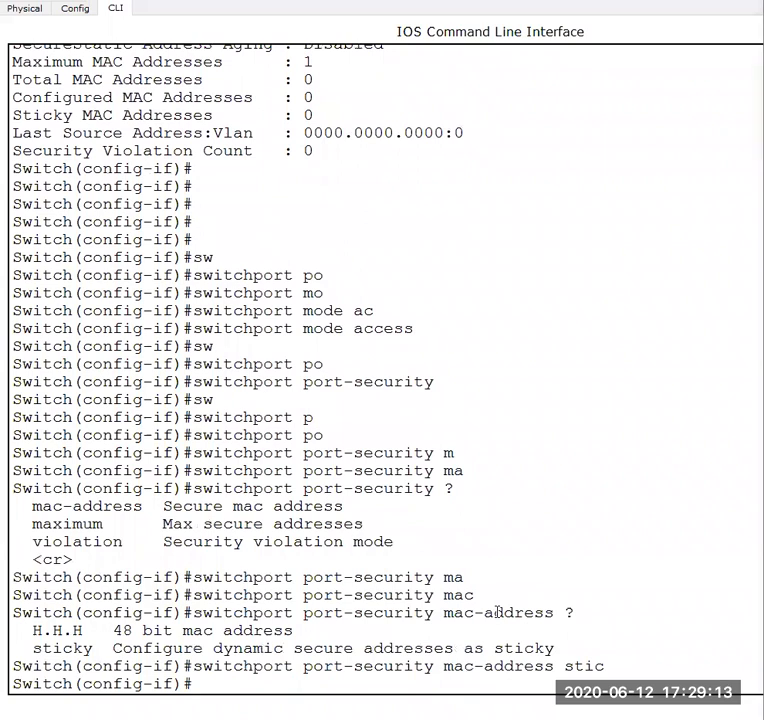
- Set the port-security violation mode on FastEthernet0/2 to restrict with "switchport port-security violation restrict"
key(Return)
key(Return)
key(Return)
key(Return)
key(Return)
key(Return)
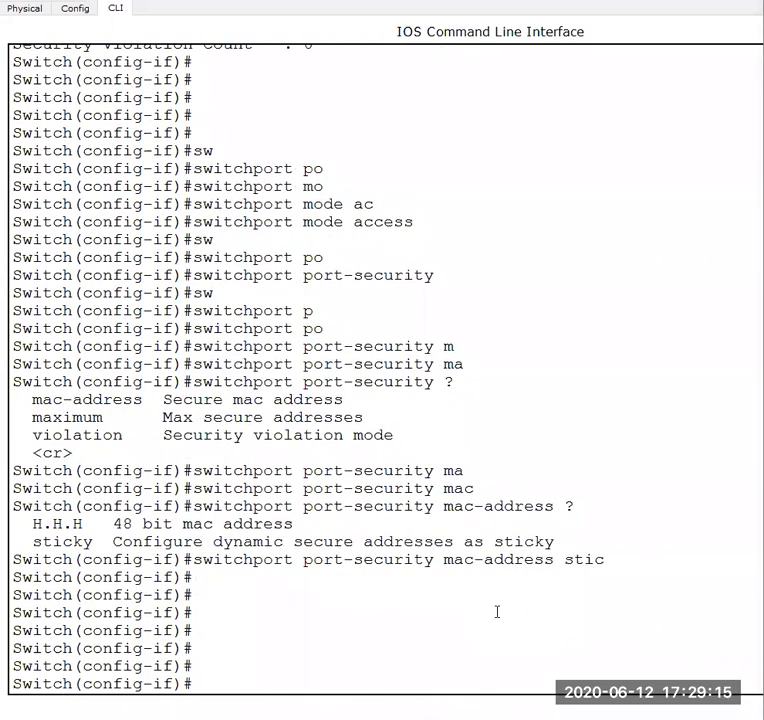
text(w)
key(Tab)
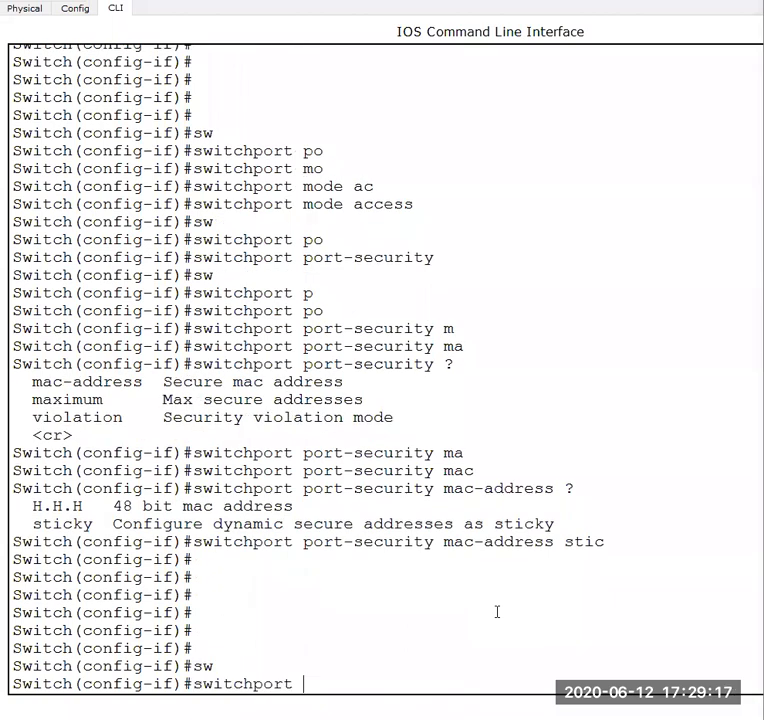
text(po)
key(Tab)
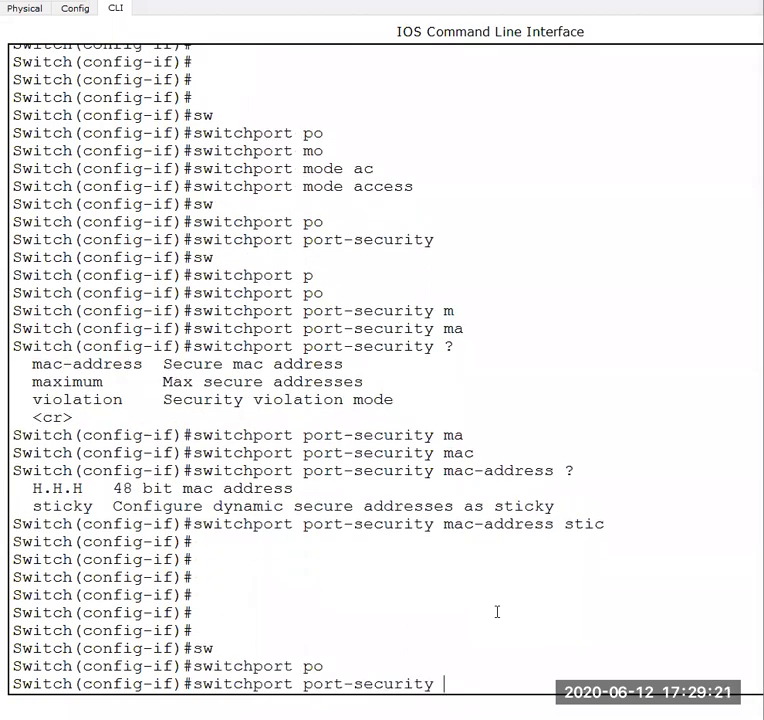
text(v)
key(Tab)
text(sh)
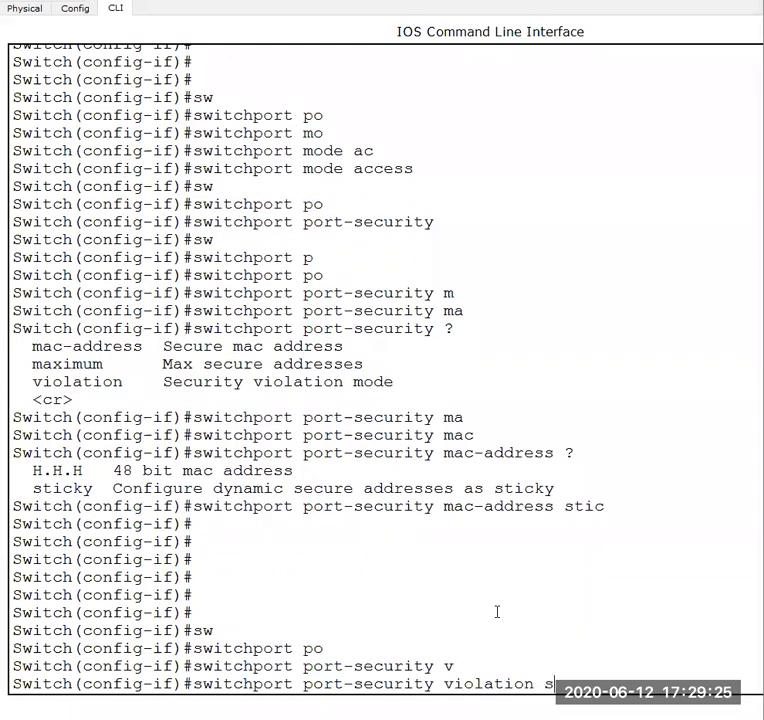
key(Tab)
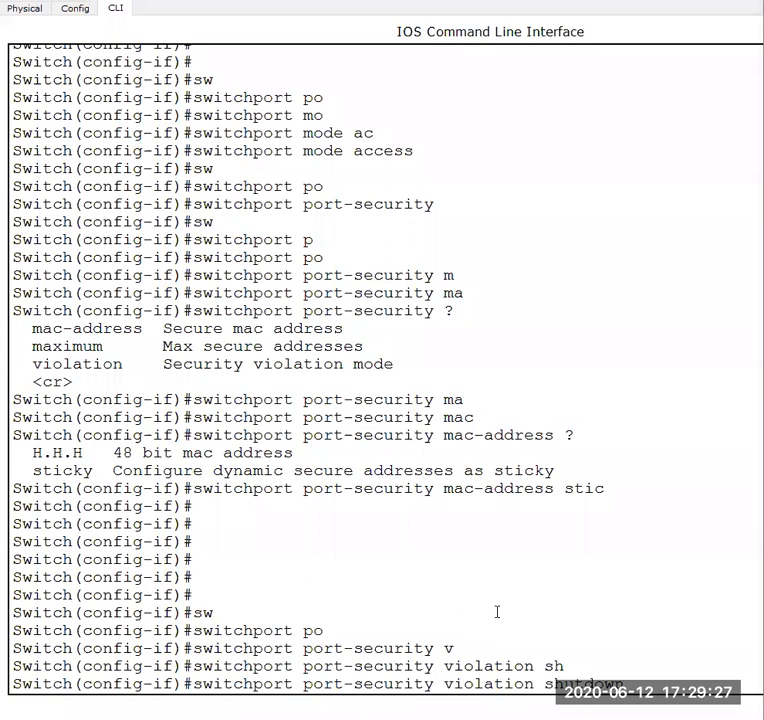
key(BackSpace)
key(BackSpace)
key(BackSpace)
key(BackSpace)
key(BackSpace)
key(BackSpace)
key(BackSpace)
key(BackSpace)
text(res)
key(Tab)
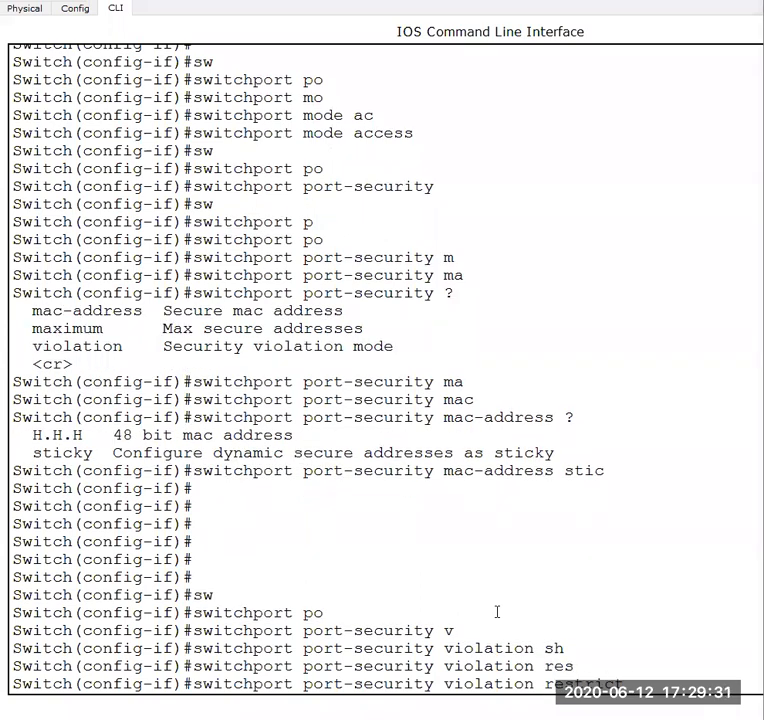
key(Return)
- Limit FastEthernet0/2 to two secure MAC addresses with "switchport port-security maximum 2"
text(sw)
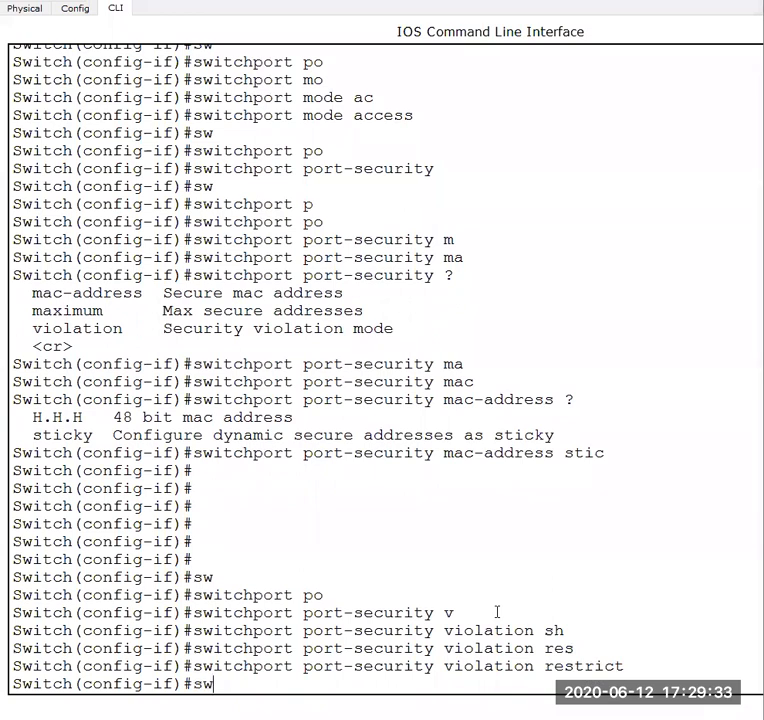
key(Tab)
text(po)
key(Tab)
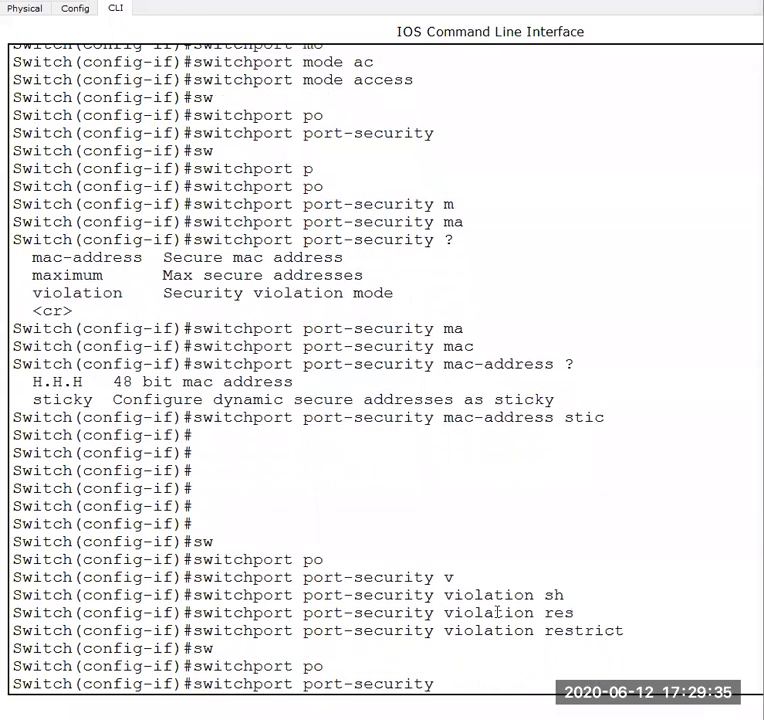
text(m)
key(Tab)
text(a)
key(Tab)
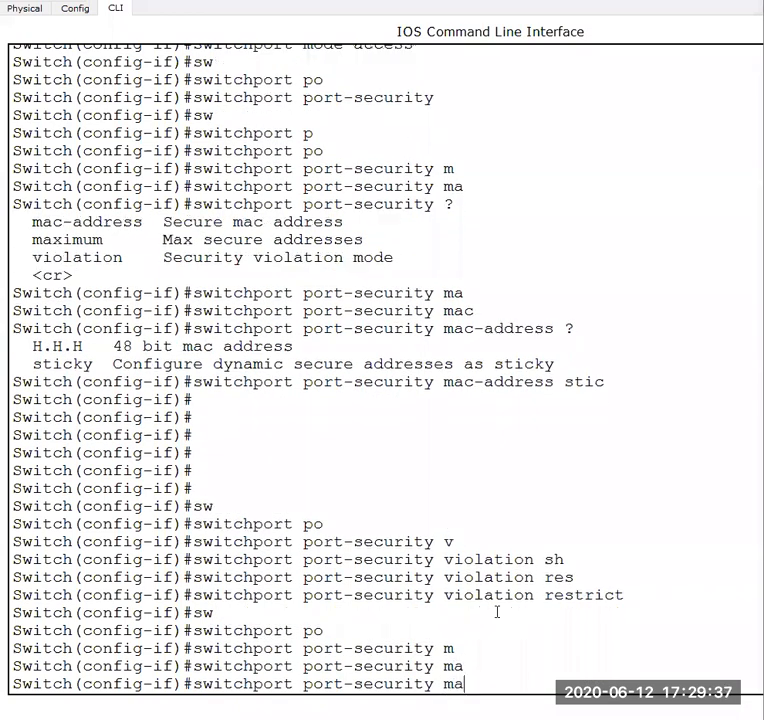
text(x)
key(Tab)
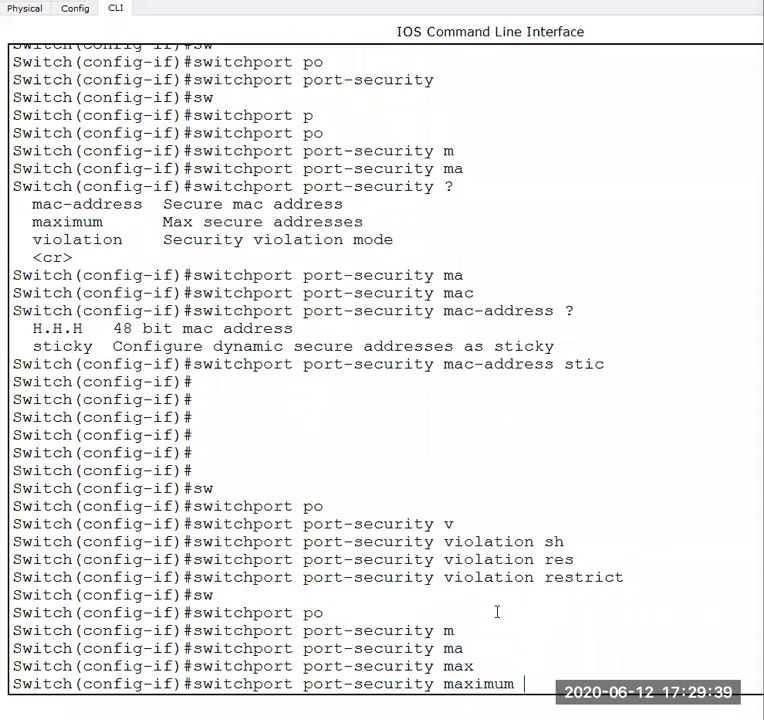
text(2)
key(Return)
key(Return)
key(Return)
key(Return)
key(Return)
key(Return)
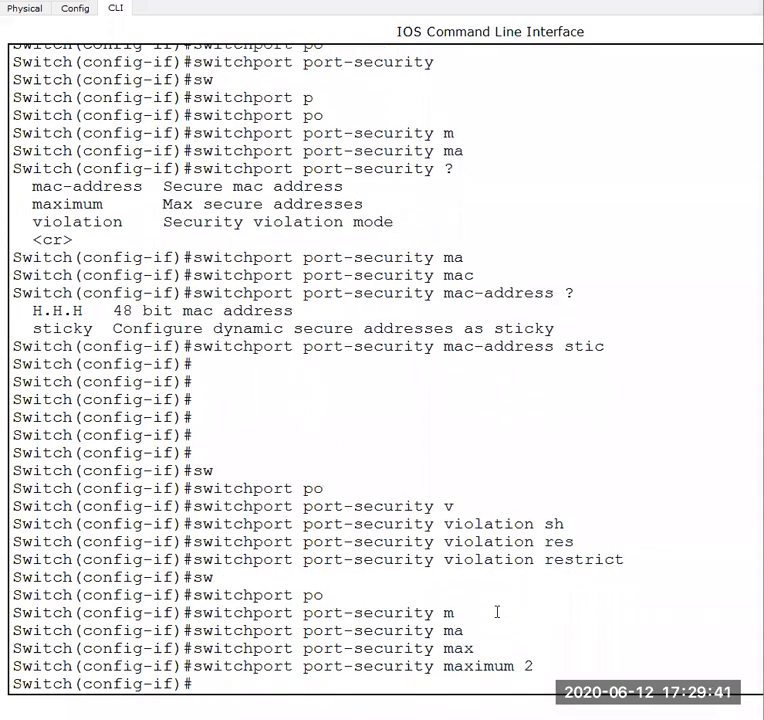
- Leave interface configuration mode with "exit" to return to global configuration mode
text(exit)
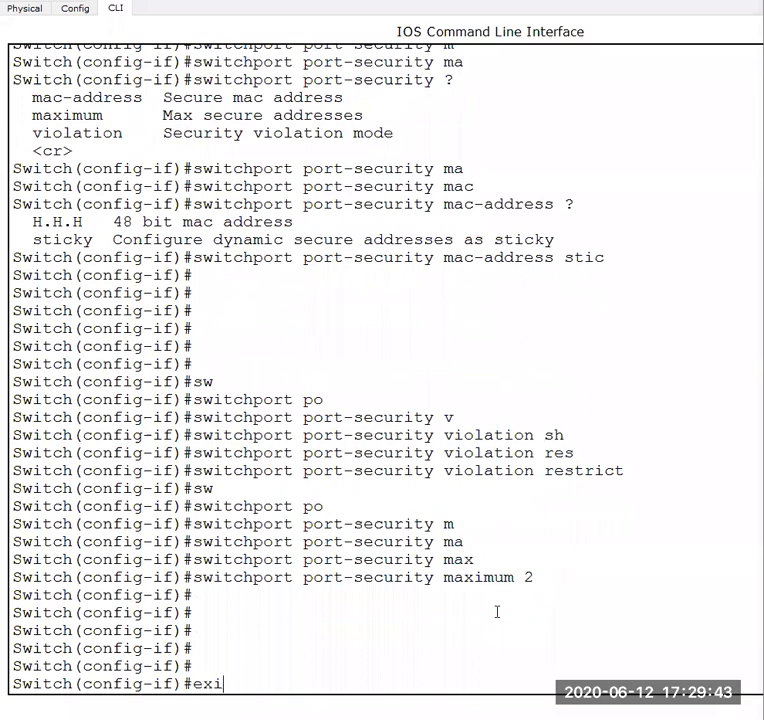
key(Return)
key(Return)
key(Return)
key(Return)
key(Return)
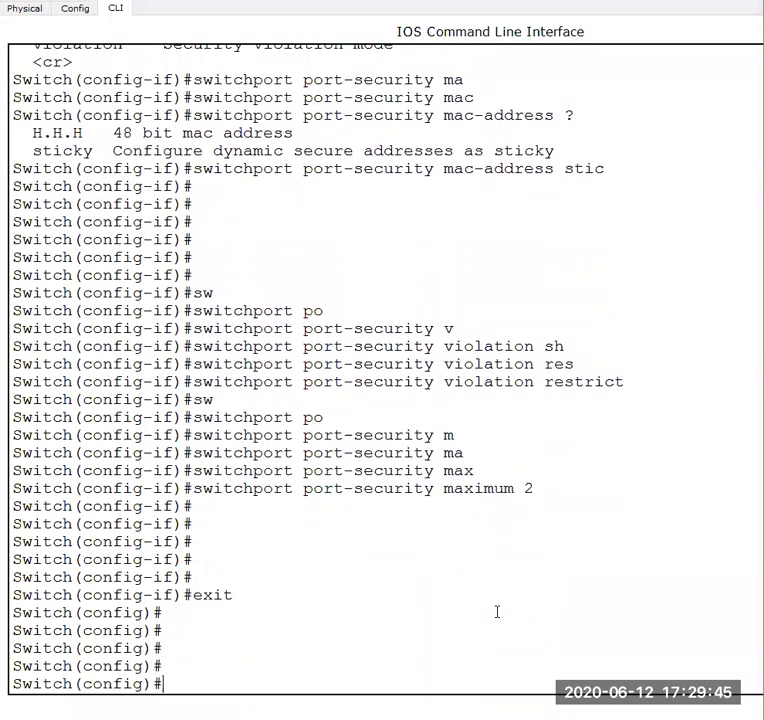
- Display the port-security settings of FastEthernet0/2 with "do sh port-sec int fa 0/2"
text(do)
key(BackSpace)
text(sho)
key(Tab)
key(BackSpace)
key(BackSpace)
key(BackSpace)
text(do sh)
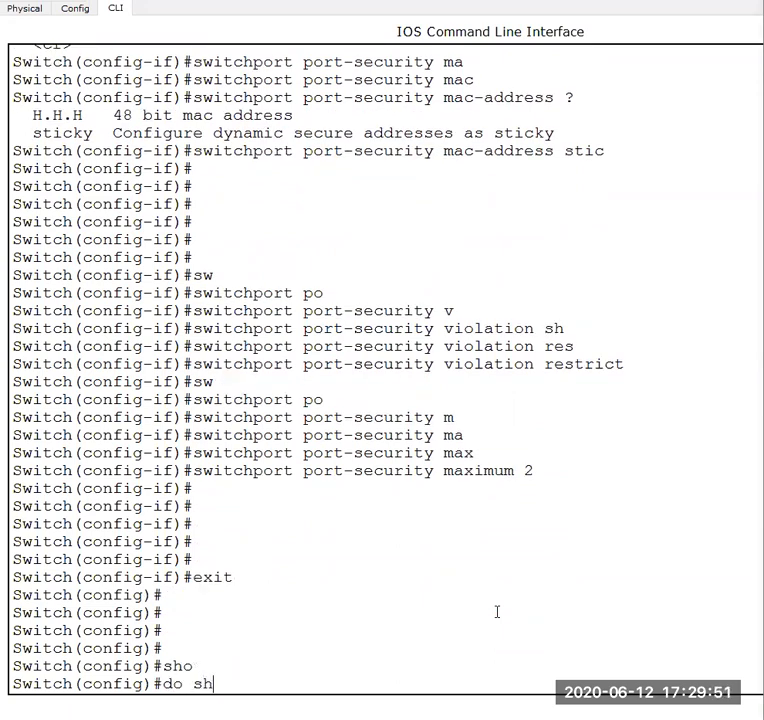
text( port-sec int fa 0)
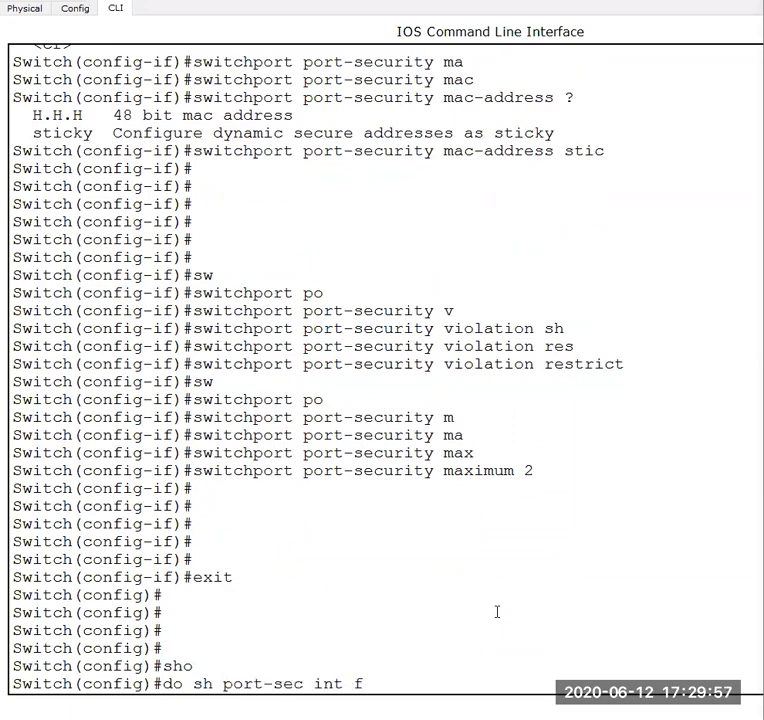
text(/2)
key(Return)
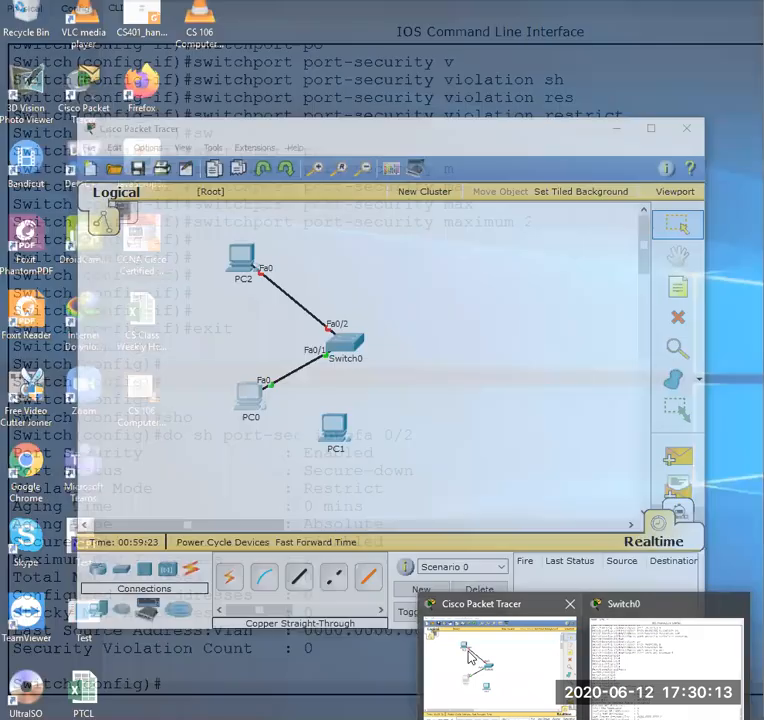
- Restart FastEthernet0/2 with "shutdown" and "no shutdown", and check its link in the topology
click(483, 669)
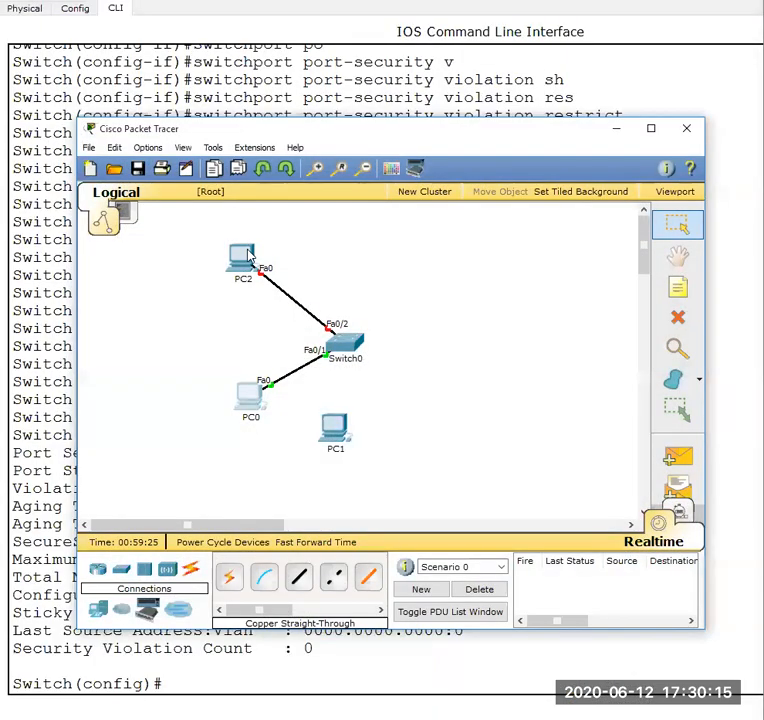
click(410, 678)
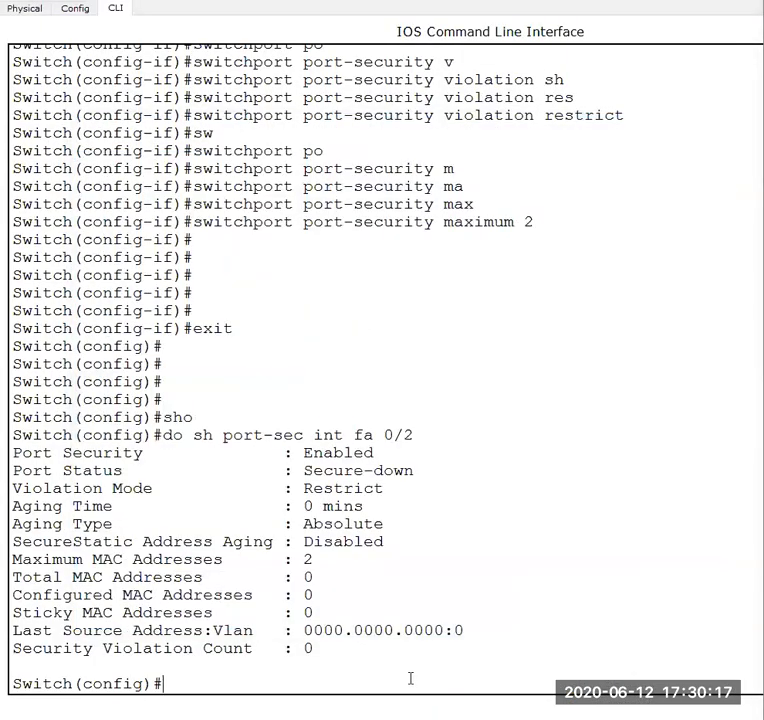
text(int fac)
key(Tab)
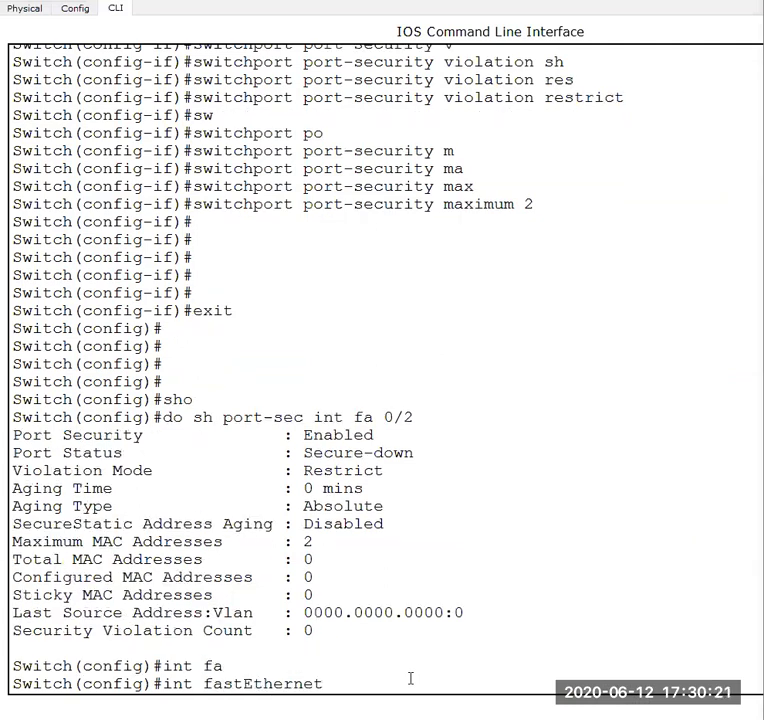
text(0/2)
key(Return)
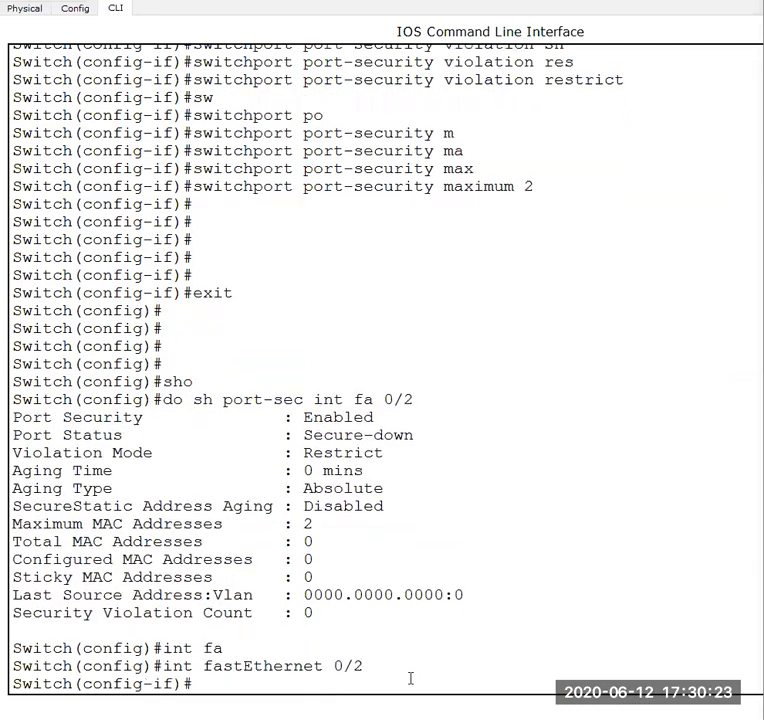
text(shu)
key(Tab)
key(Return)
text(no shu)
key(Tab)
key(Return)
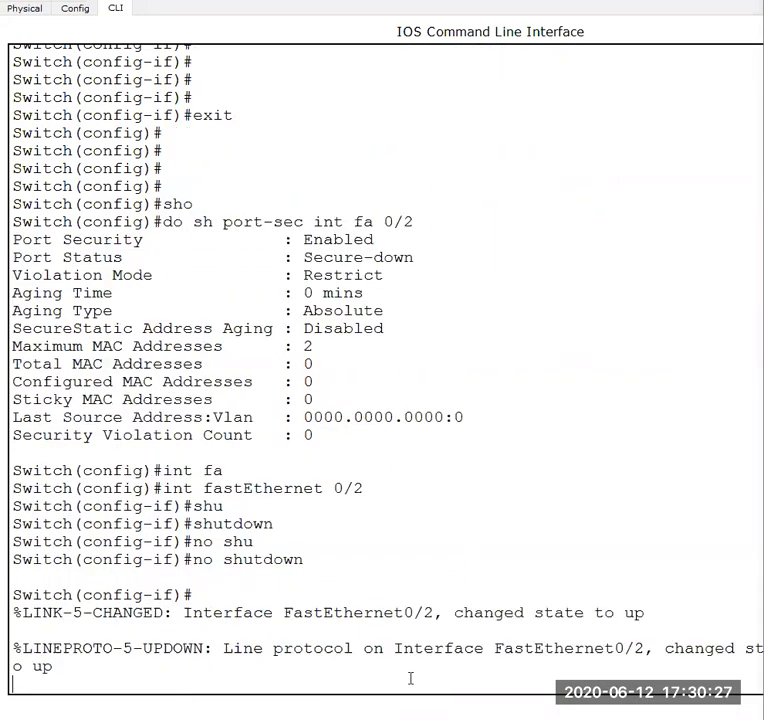
key(Return)
key(Return)
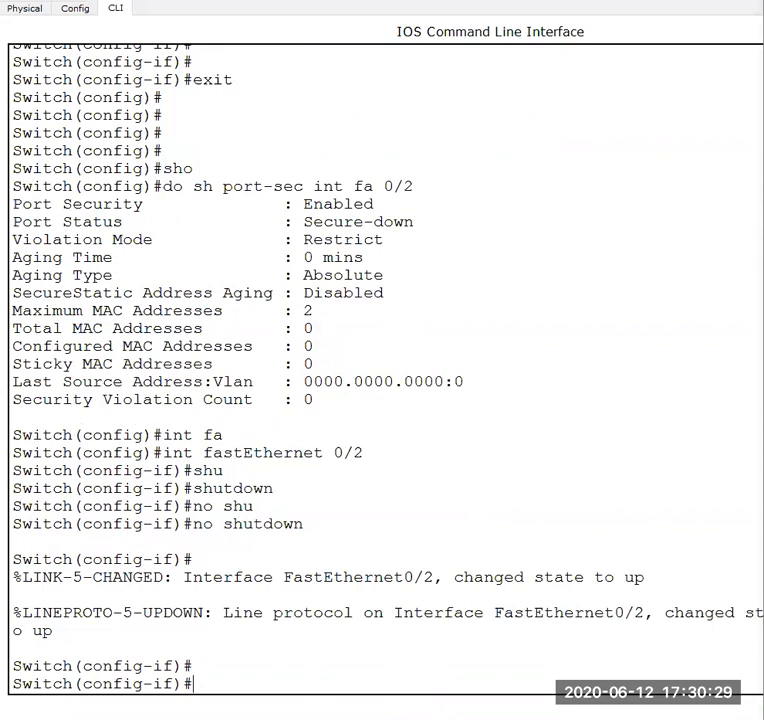
click(545, 685)
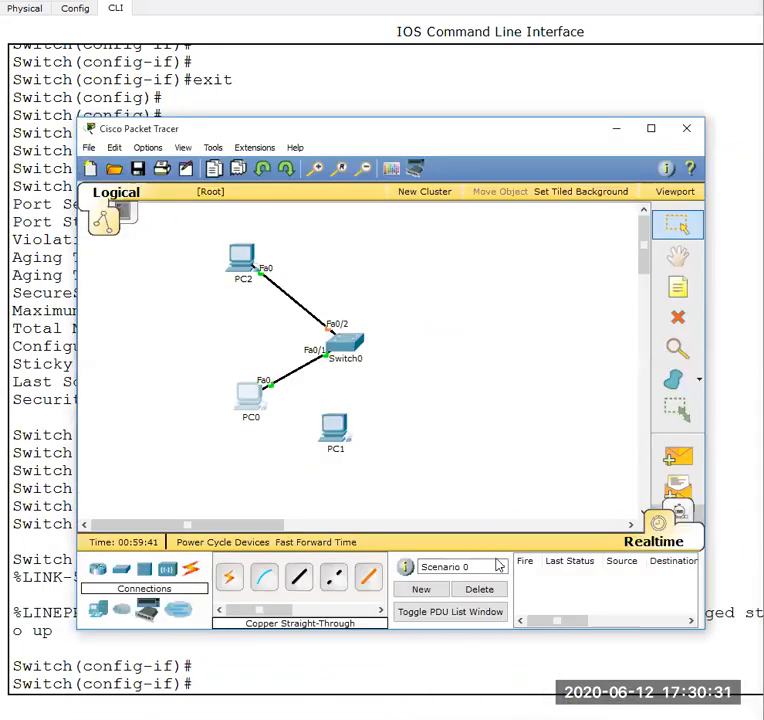
click(622, 665)
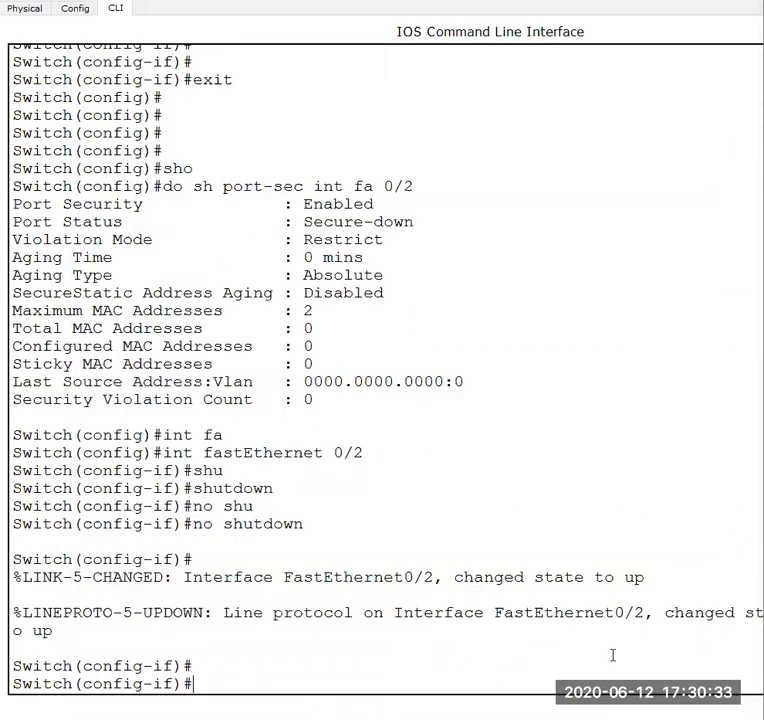
- Exit interface configuration mode and display the FastEthernet0/2 port-security status again with "do sh port-sec int fa 0/2"
key(Return)
key(Return)
key(Return)
text(exit)
key(Return)
key(Return)
key(Return)
text(exit)
key(Up)
key(Up)
key(Up)
key(Up)
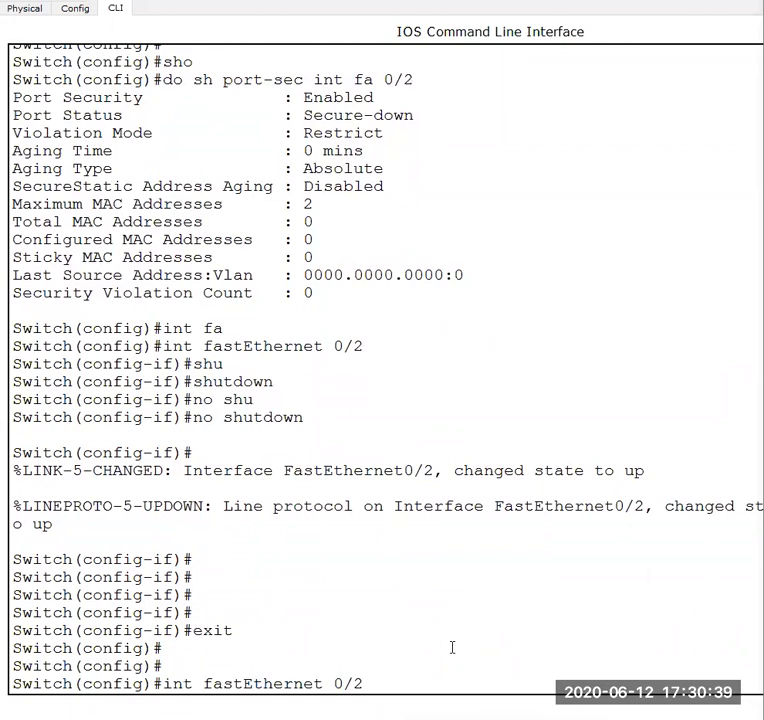
key(Up)
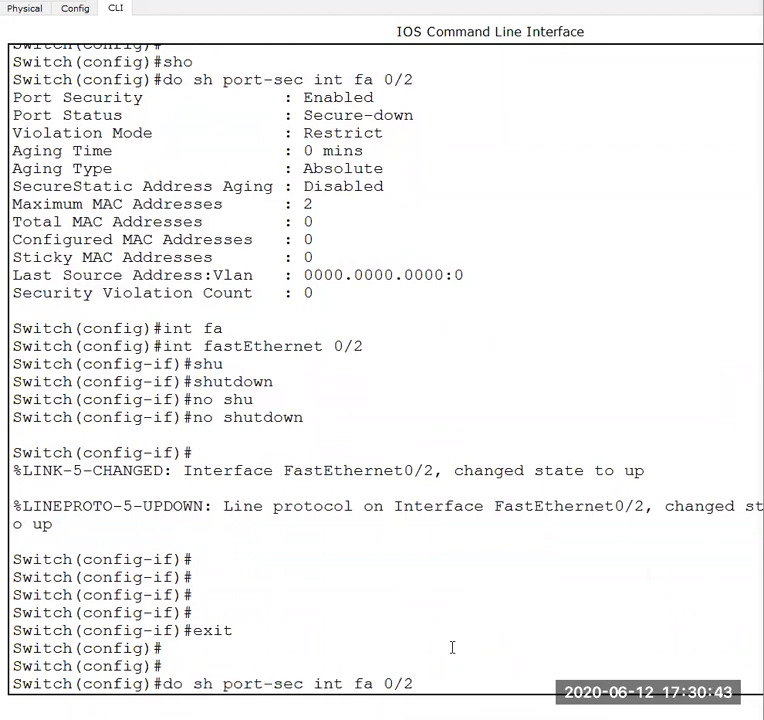
key(Return)
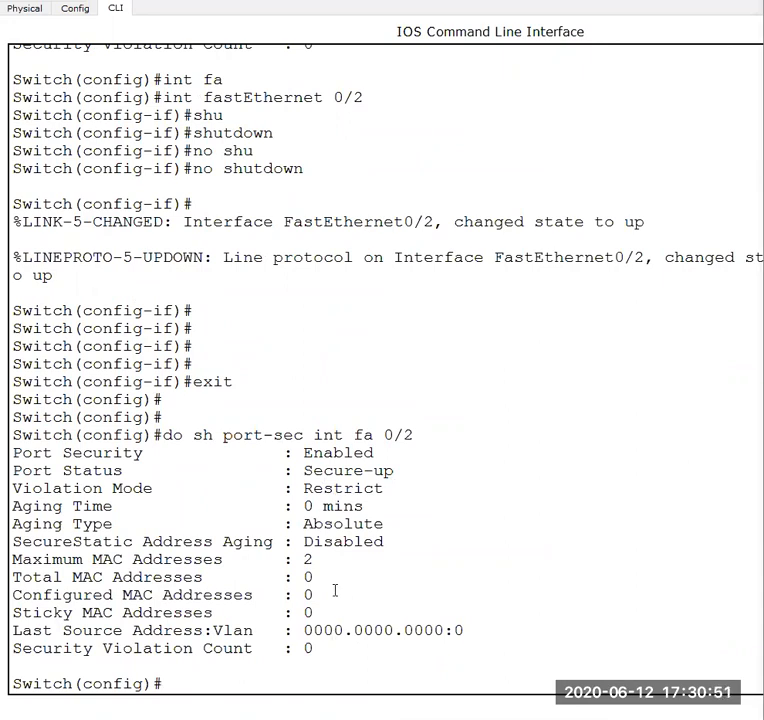
- Repeat "do sh port-sec int fa 0/2" twice to recheck the learned MAC addresses on FastEthernet0/2
key(Up)
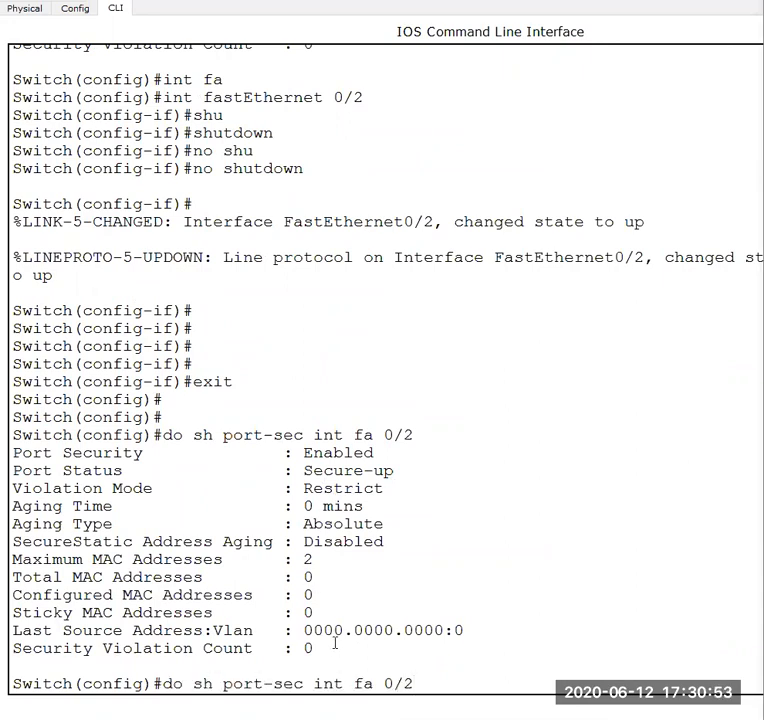
key(Return)
key(Up)
key(Return)
key(Up)
key(Down)
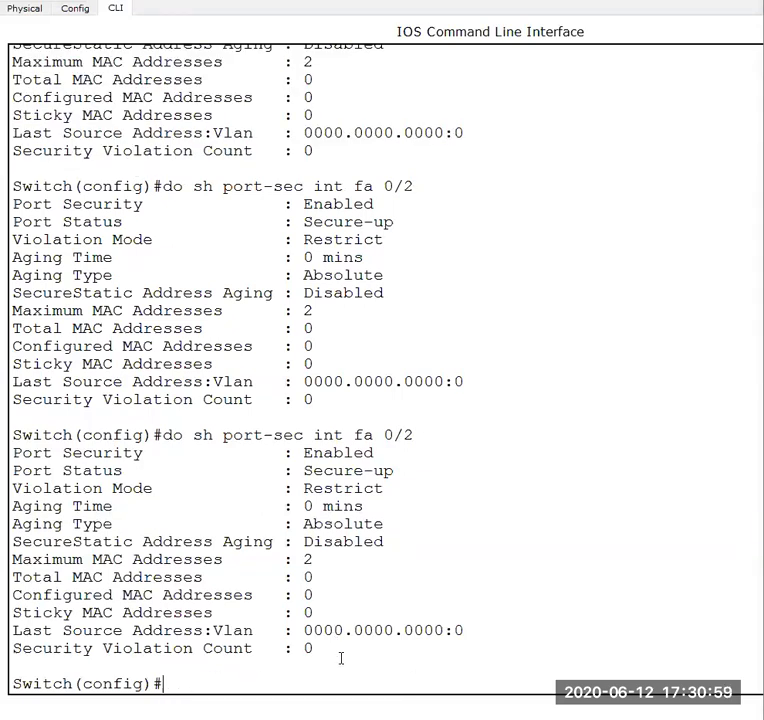
- Return to the topology and open the Command Prompt on PC0
click(534, 670)
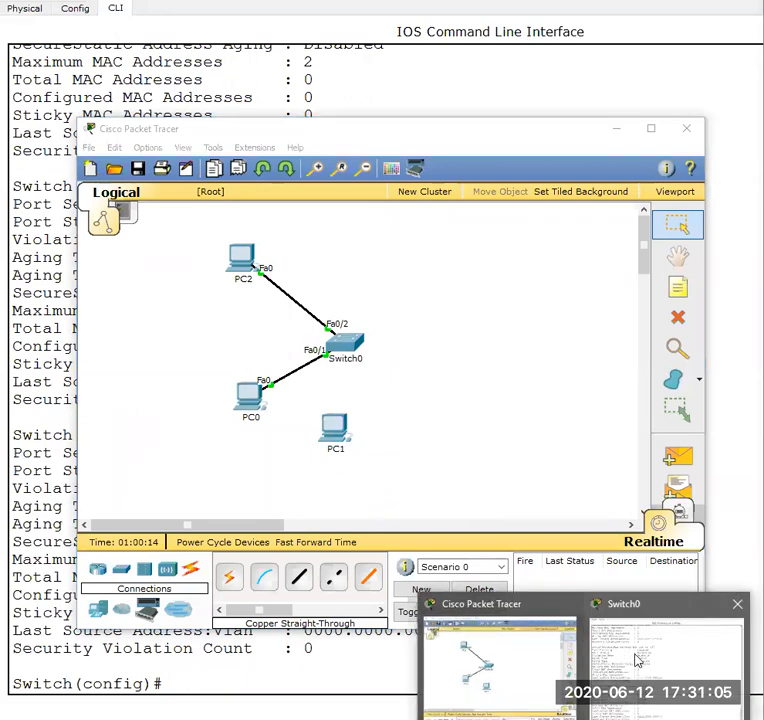
click(636, 656)
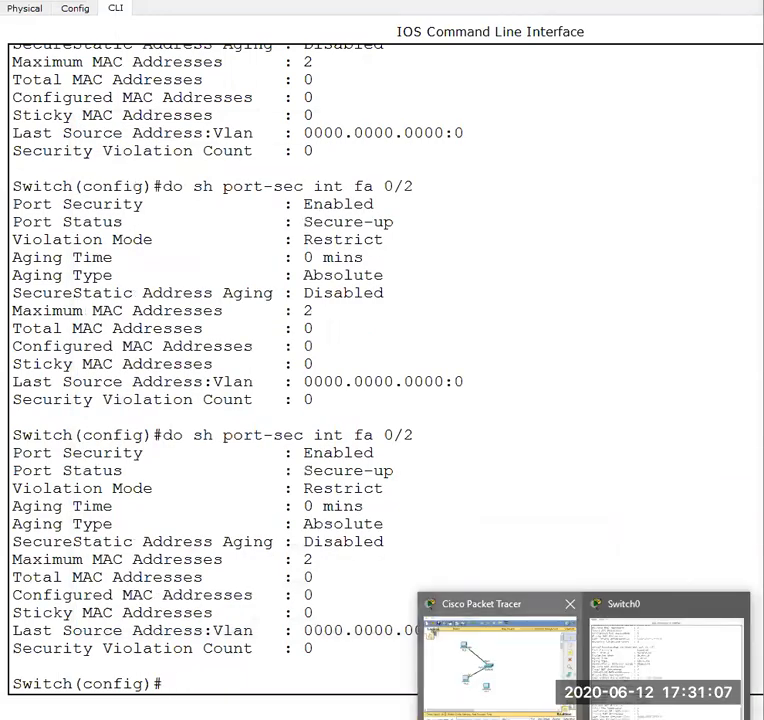
click(510, 660)
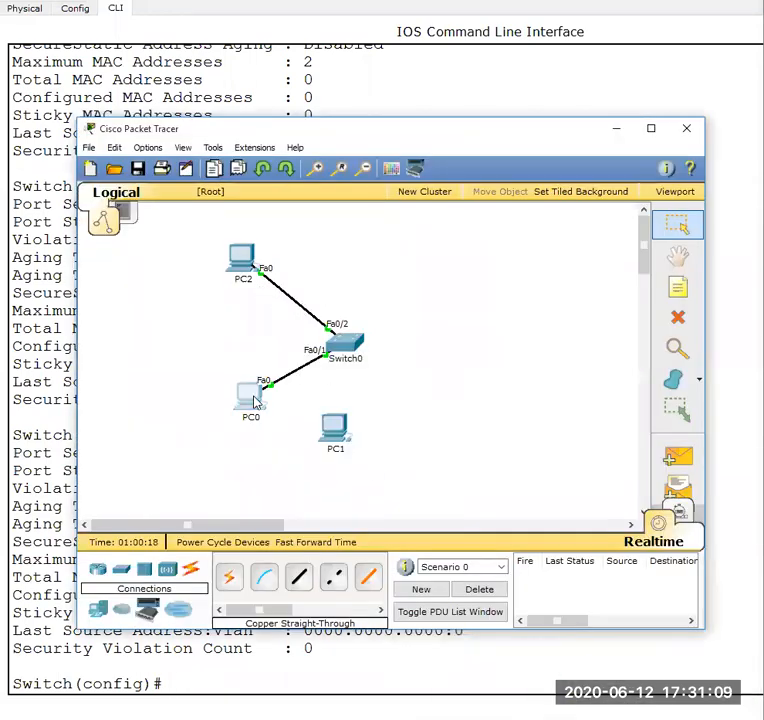
click(253, 398)
click(325, 213)
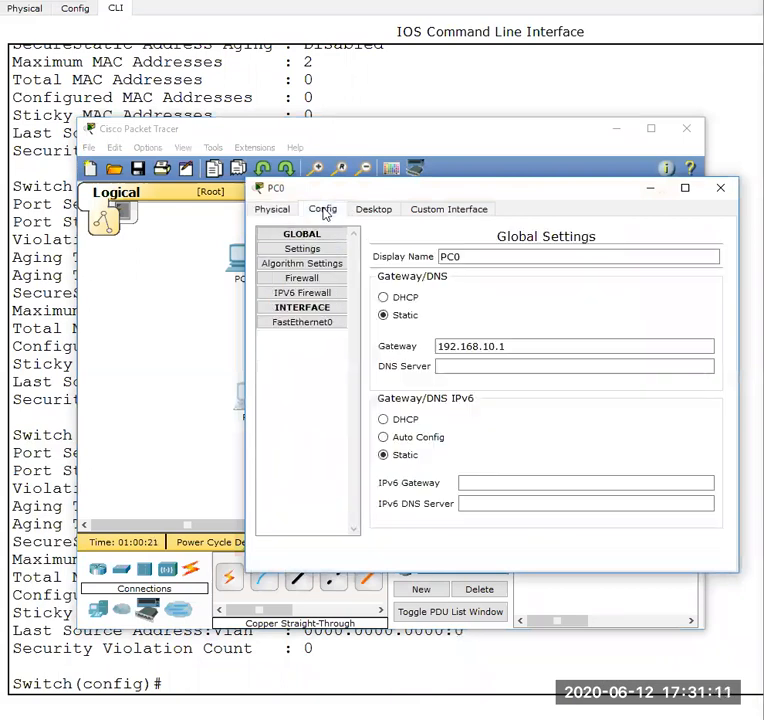
click(375, 210)
click(507, 290)
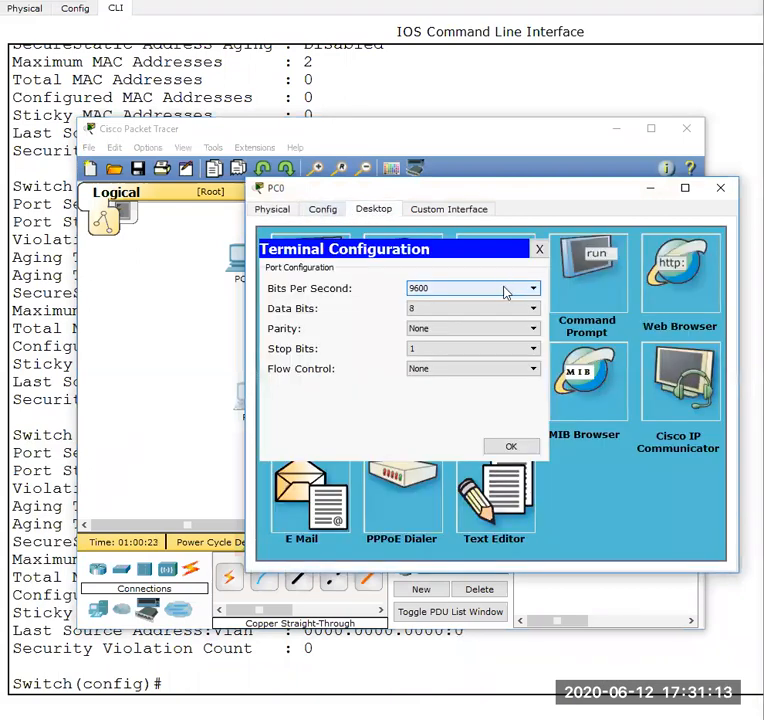
click(538, 250)
click(588, 264)
- Ping 192.168.10.30 from PC0's Command Prompt, and minimize the PC0 window once the ping finishes
text(p)
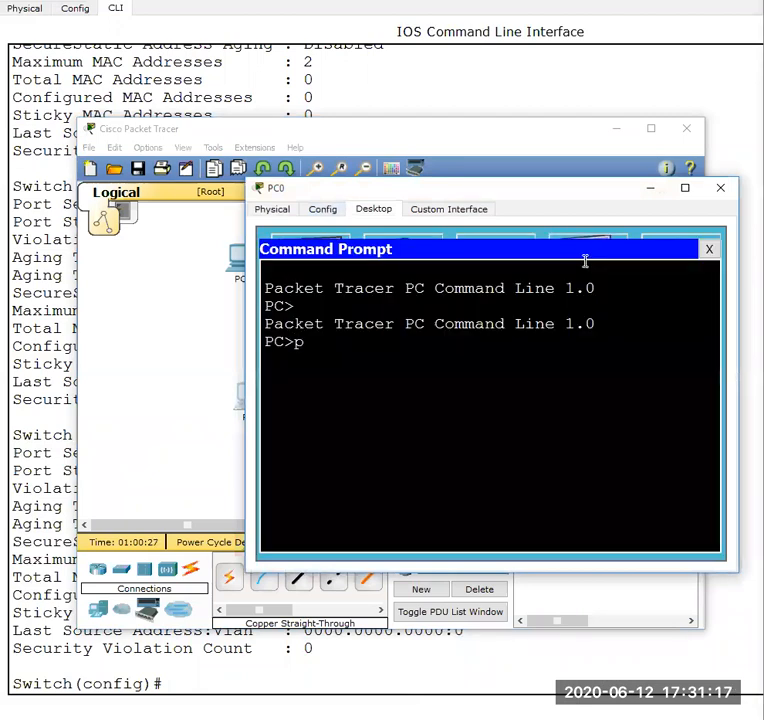
text(ing 192.16)
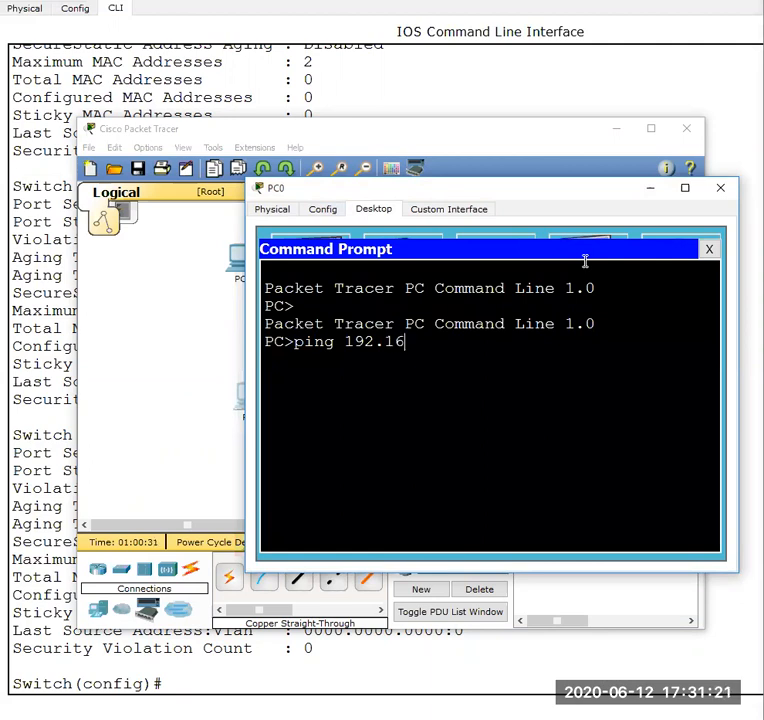
text(8.10.30)
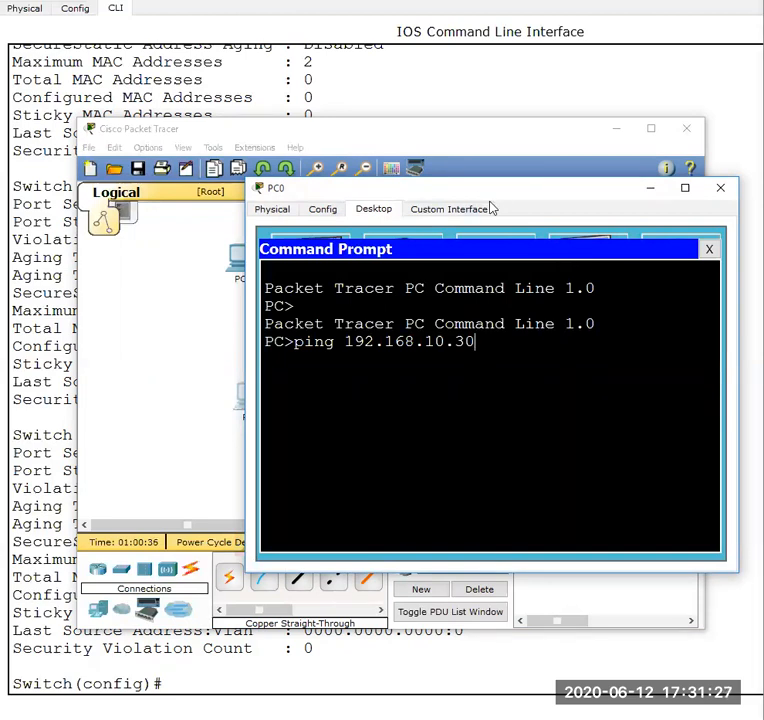
drag(482, 190, 585, 212)
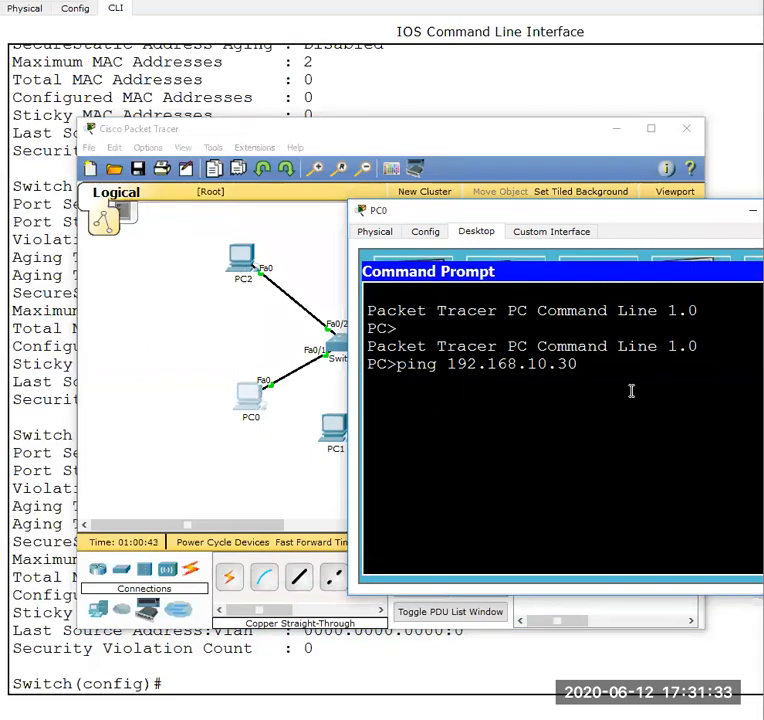
key(Return)
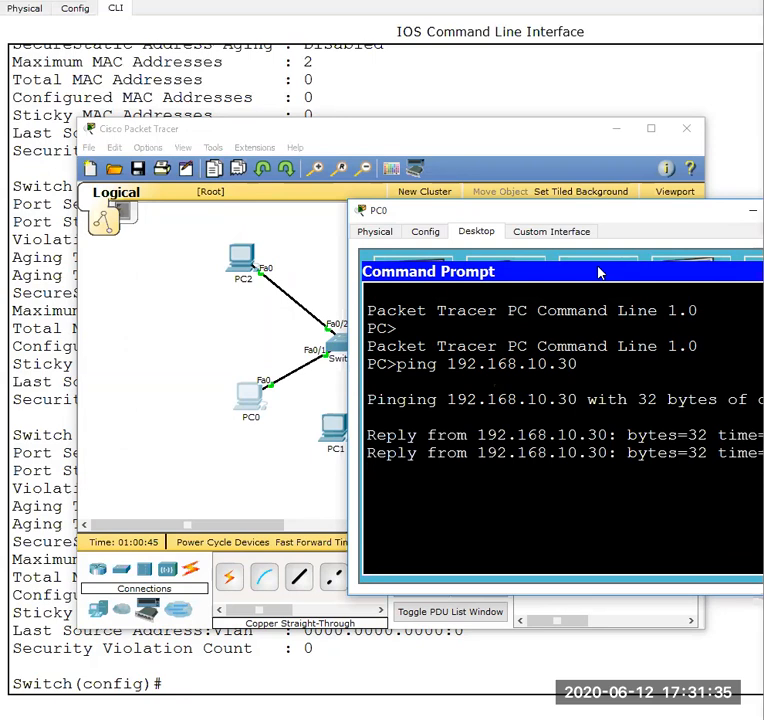
drag(605, 218, 451, 212)
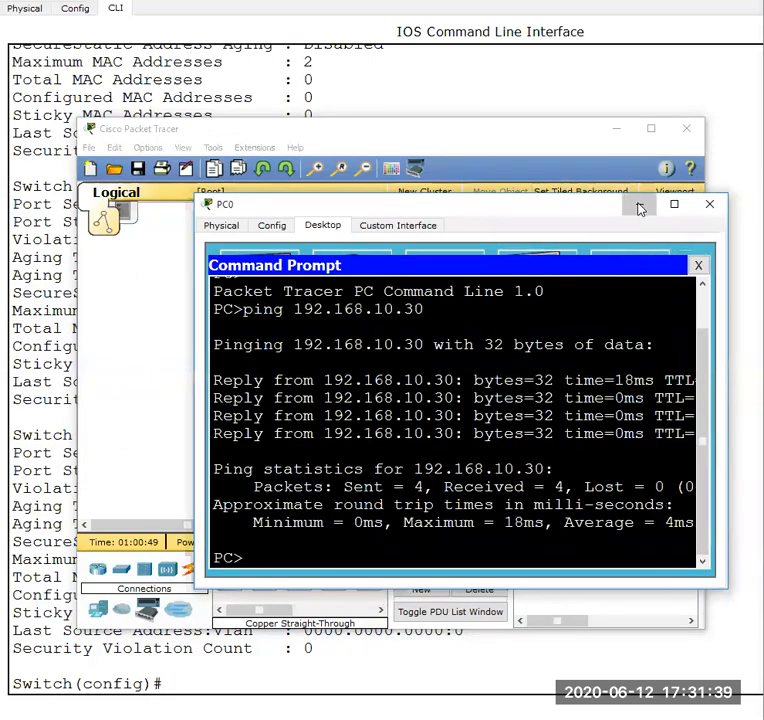
click(668, 204)
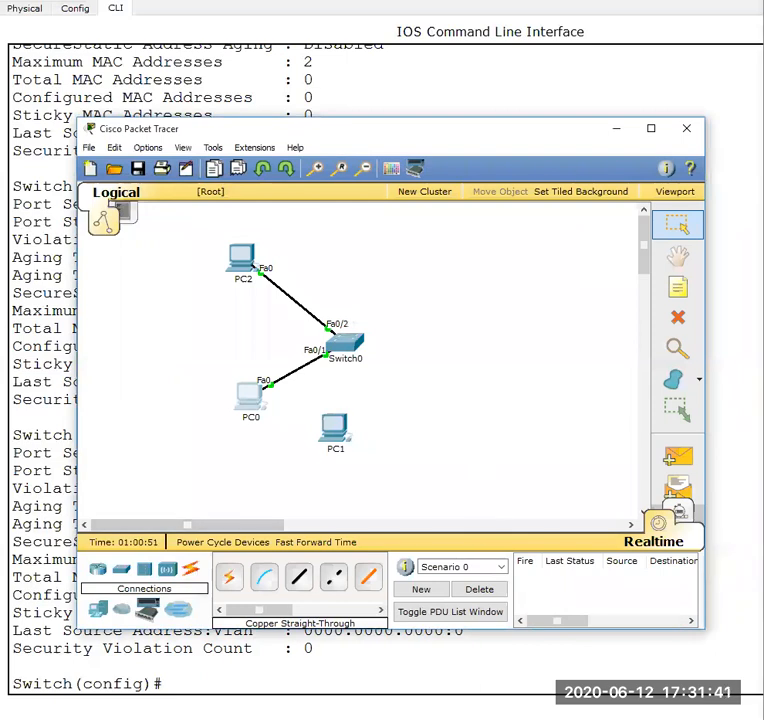
- Return to Switch0's command line and exit global configuration mode with "exit"
click(584, 672)
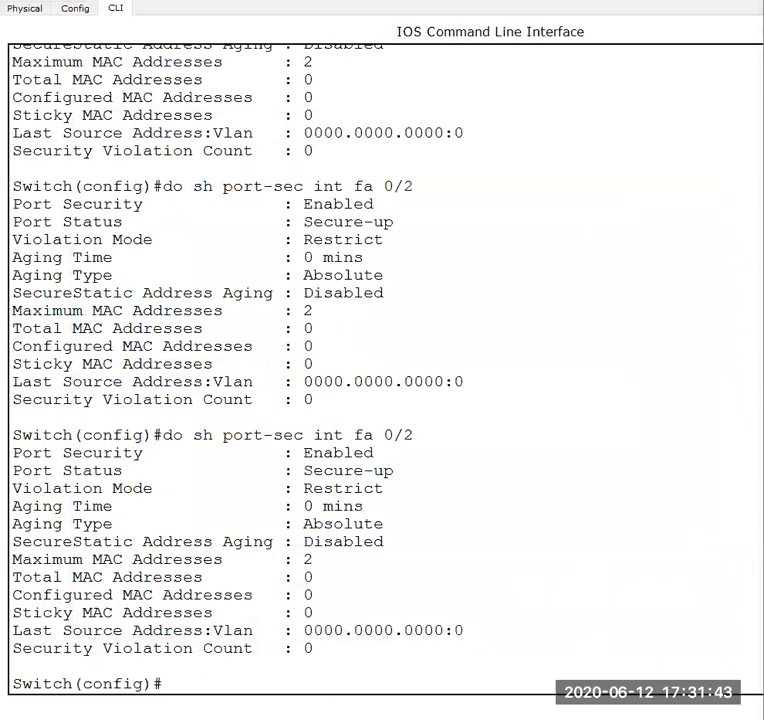
text(exit)
key(Return)
key(Return)
key(Return)
key(Return)
- Display the switch's MAC address table with "sho mac-address-table", using "?" to look up the keyword
text(sho)
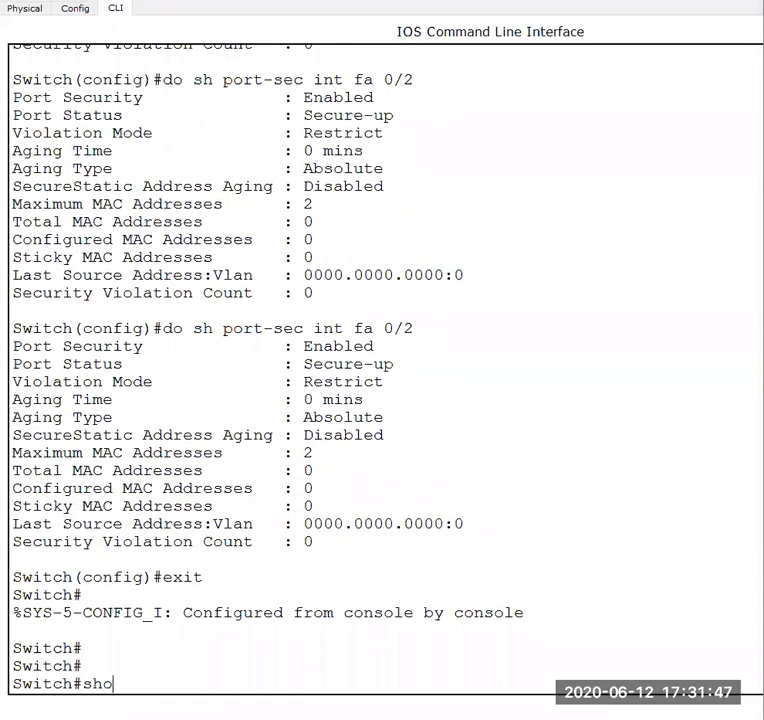
key(Tab)
text(m)
key(Tab)
text(a)
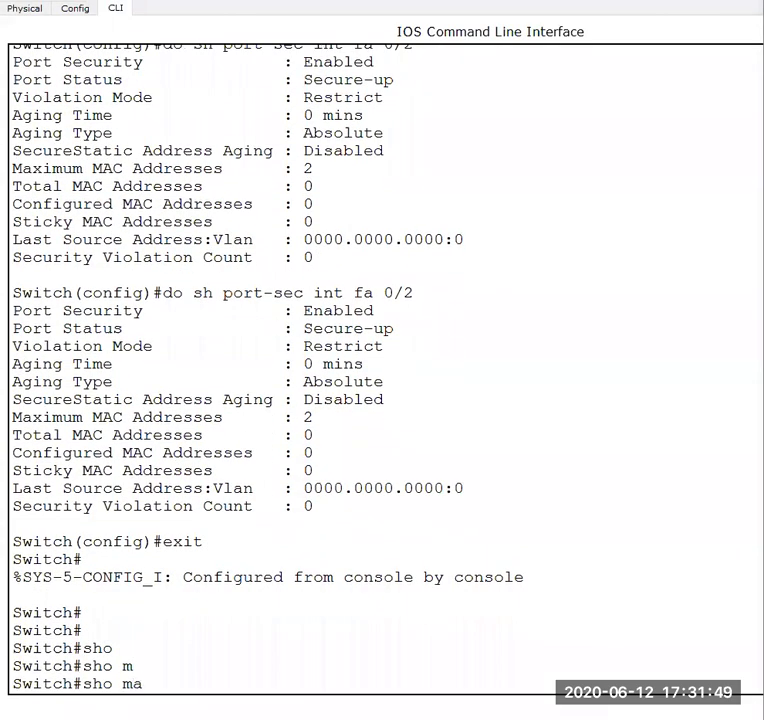
text(c)
key(Tab)
text(?)
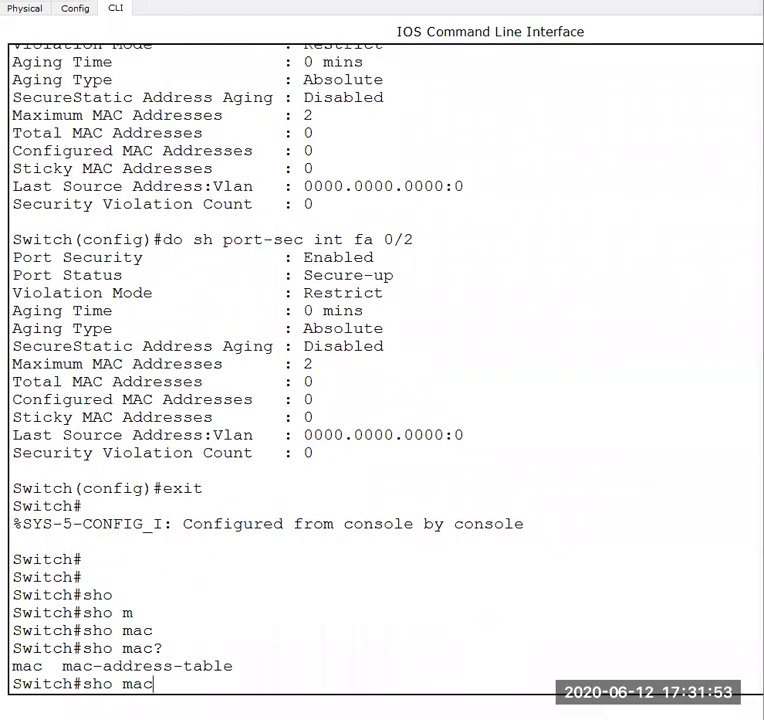
text(-ad)
key(Tab)
key(Return)
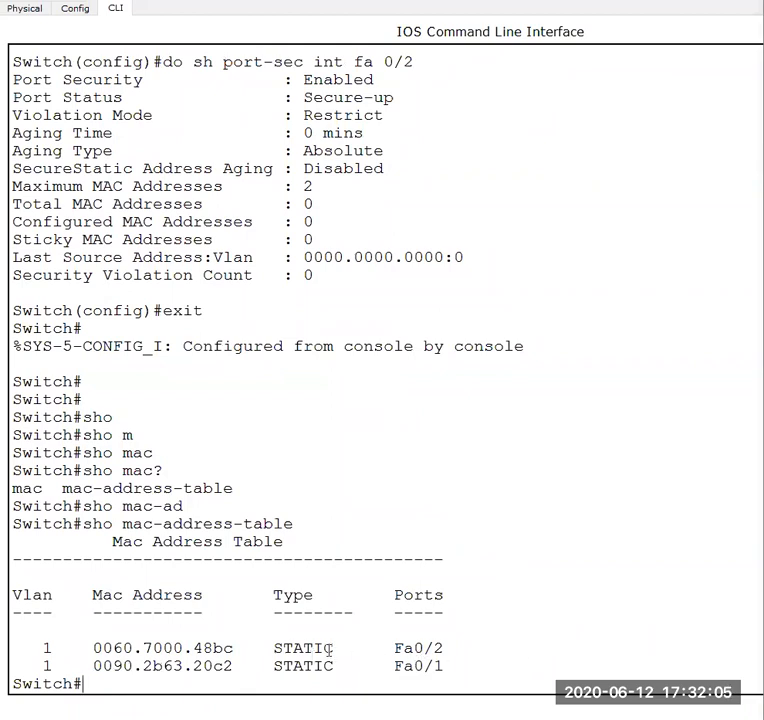
key(Return)
key(Return)
key(Return)
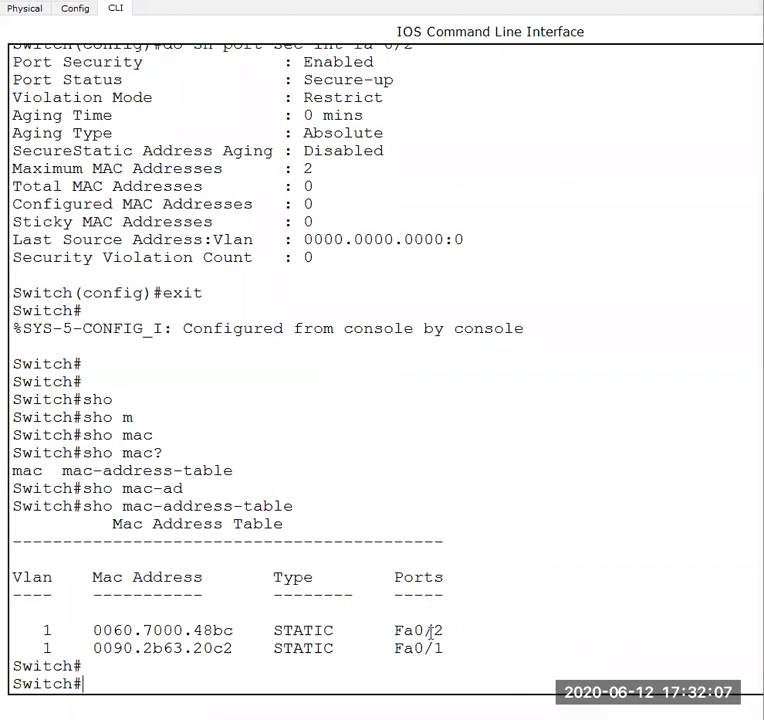
- Display the port-security status of FastEthernet0/2 with "show port-security int fastEthernet 0/2"
key(Up)
key(Up)
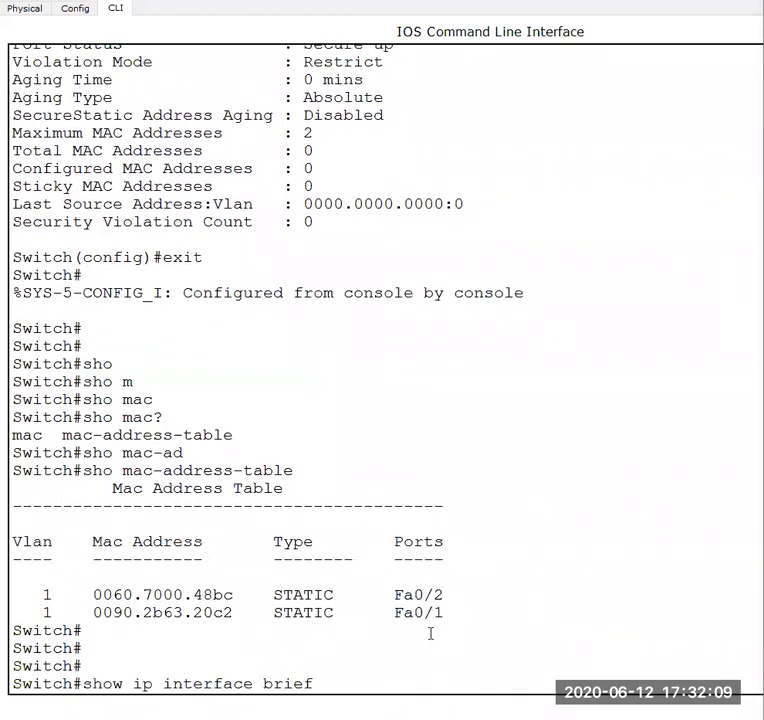
key(Up)
key(BackSpace)
key(BackSpace)
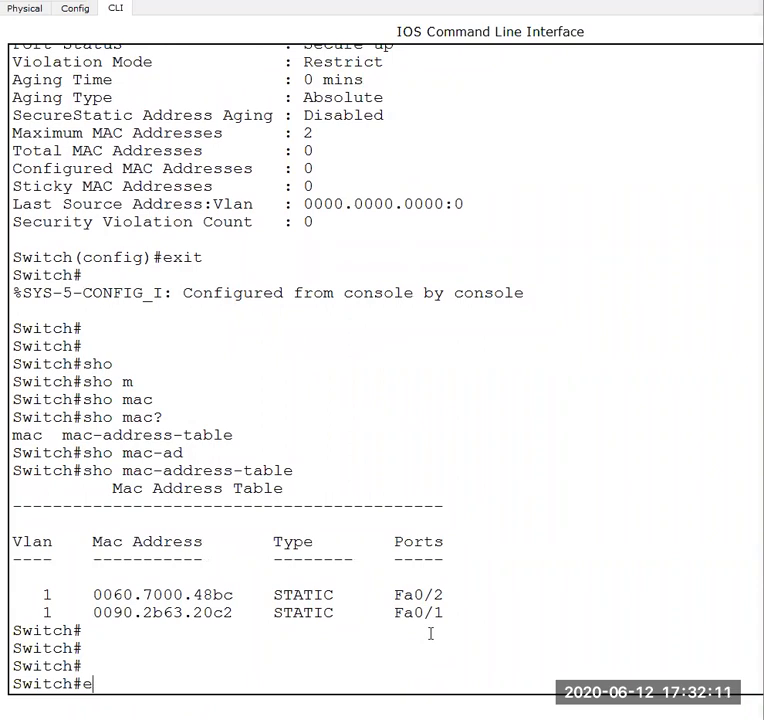
text(sho)
key(Tab)
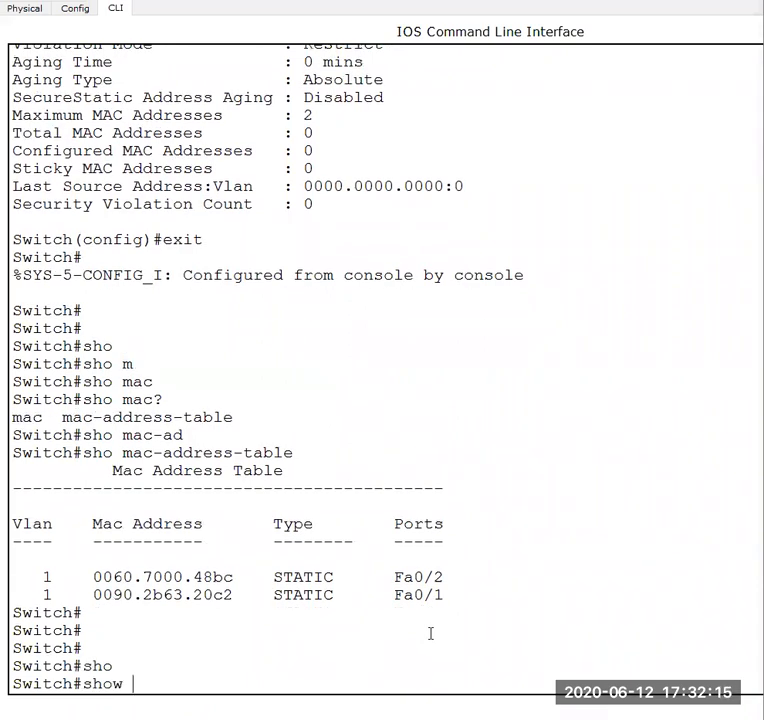
text(po)
key(Tab)
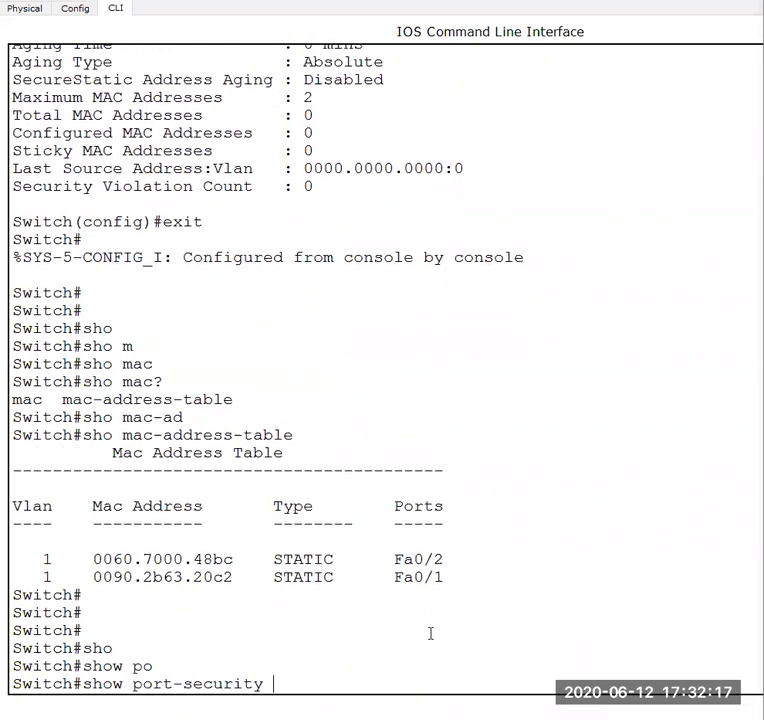
text(int f)
key(Tab)
text(0/2)
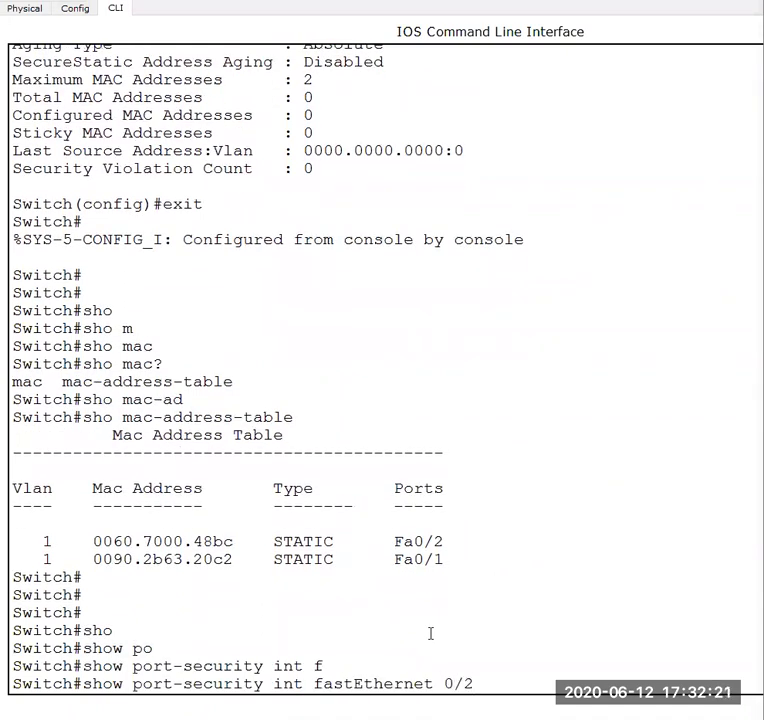
key(Return)
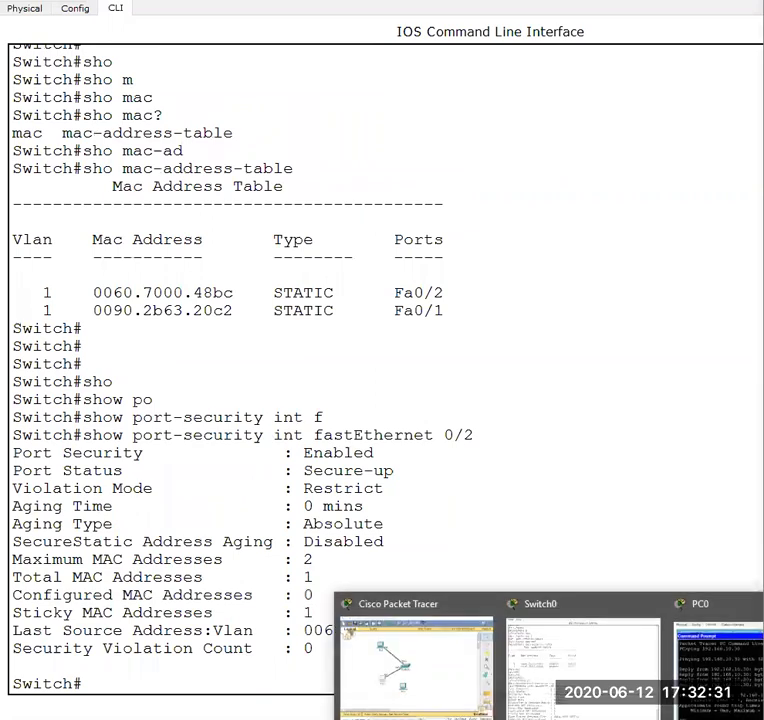
- Check the topology, then reopen Switch0's maximized command line to review the FastEthernet0/2 port-security output
click(389, 674)
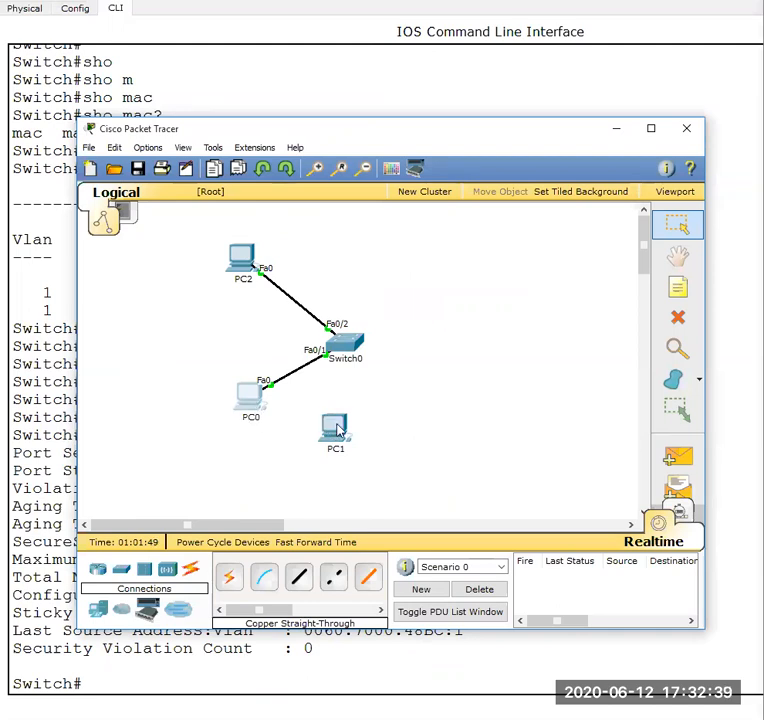
click(352, 348)
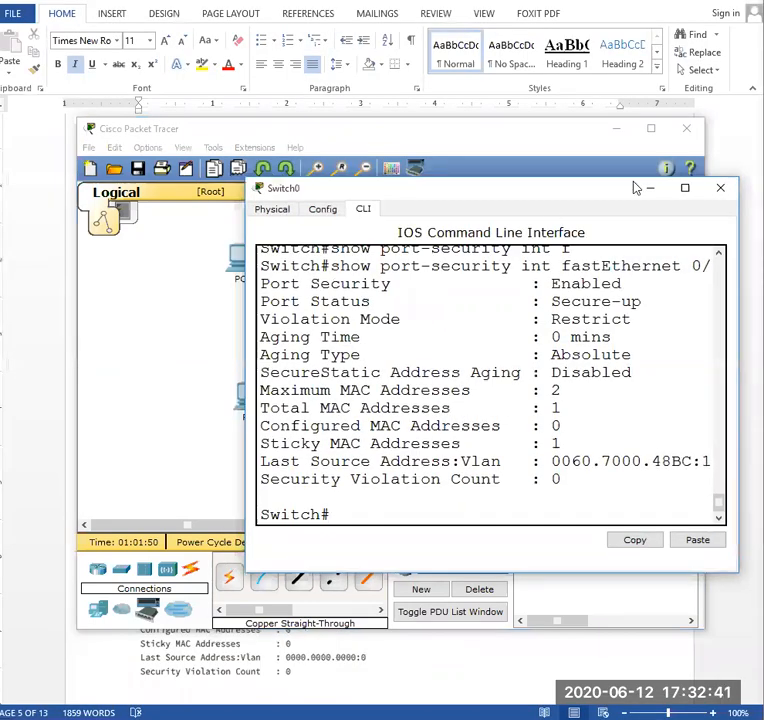
click(683, 189)
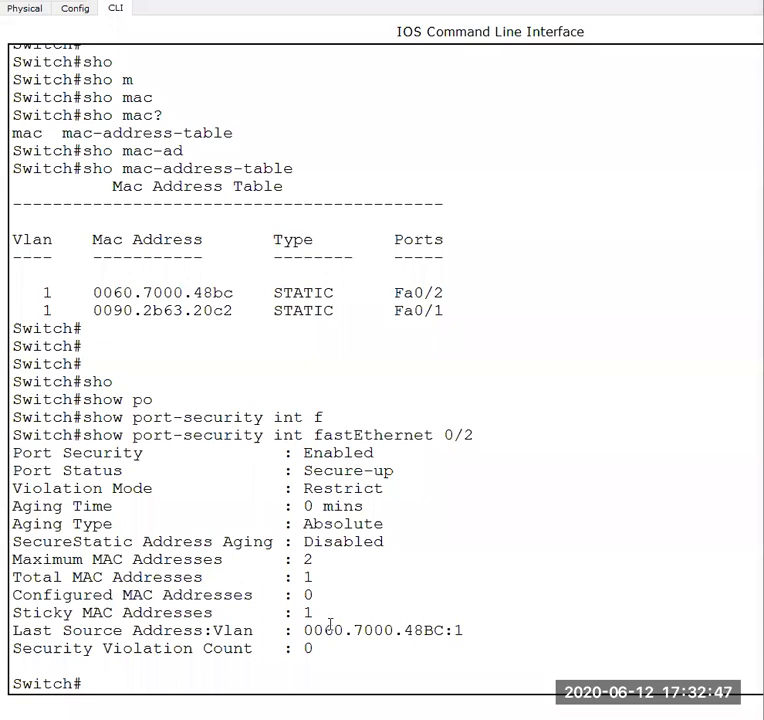
- Shift PC1 slightly in the topology and connect its FastEthernet0 to Switch0's FastEthernet0/3 with a Copper Straight-Through cable
click(414, 662)
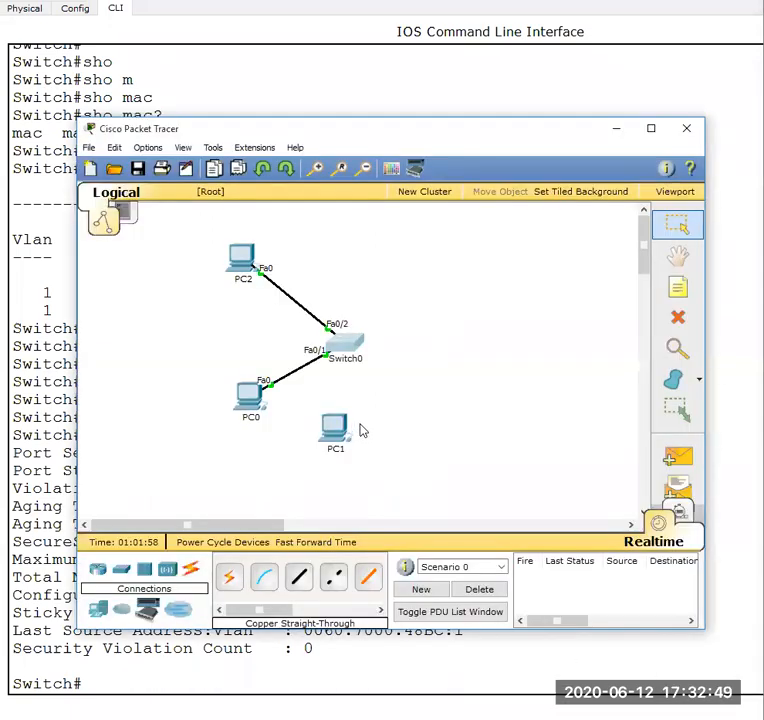
drag(362, 430, 388, 425)
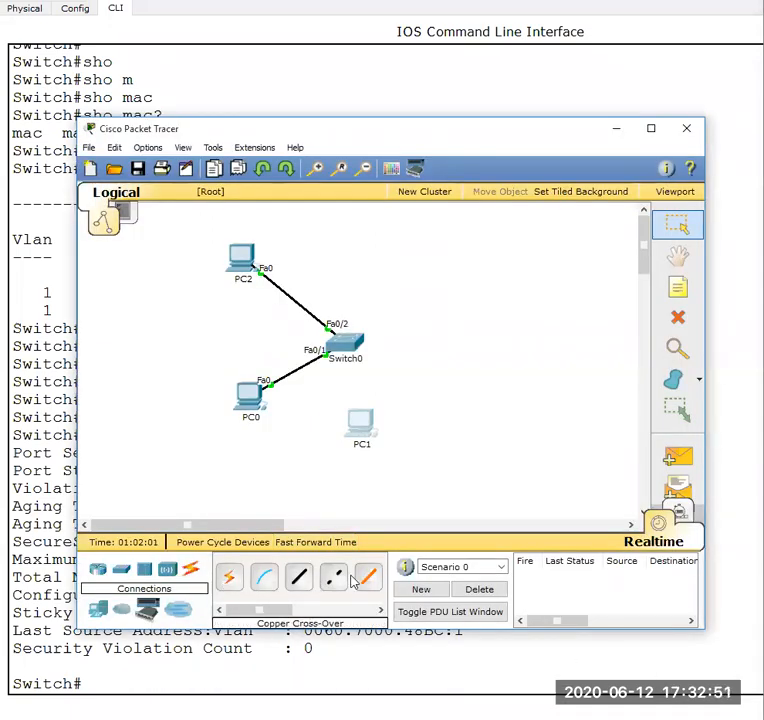
click(299, 577)
click(358, 430)
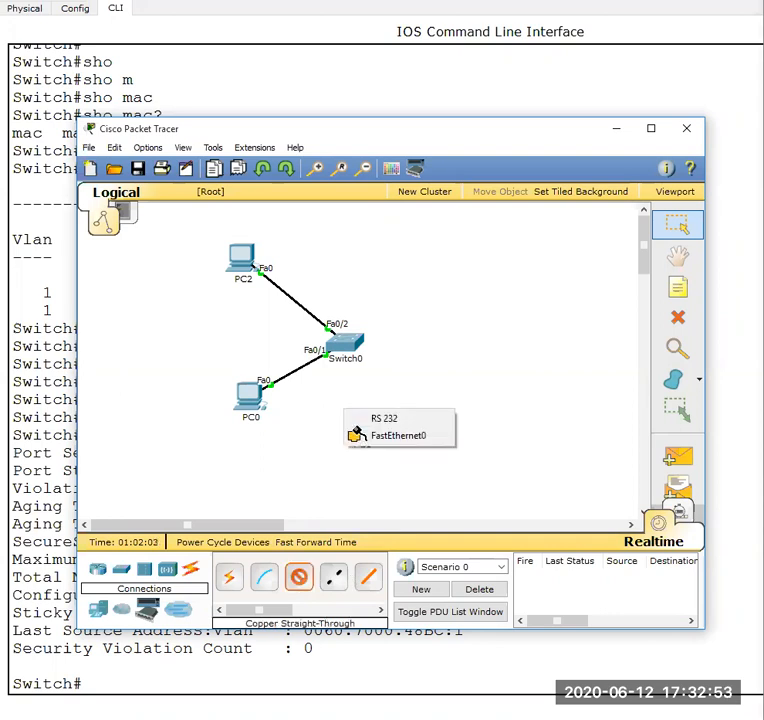
click(380, 435)
click(364, 347)
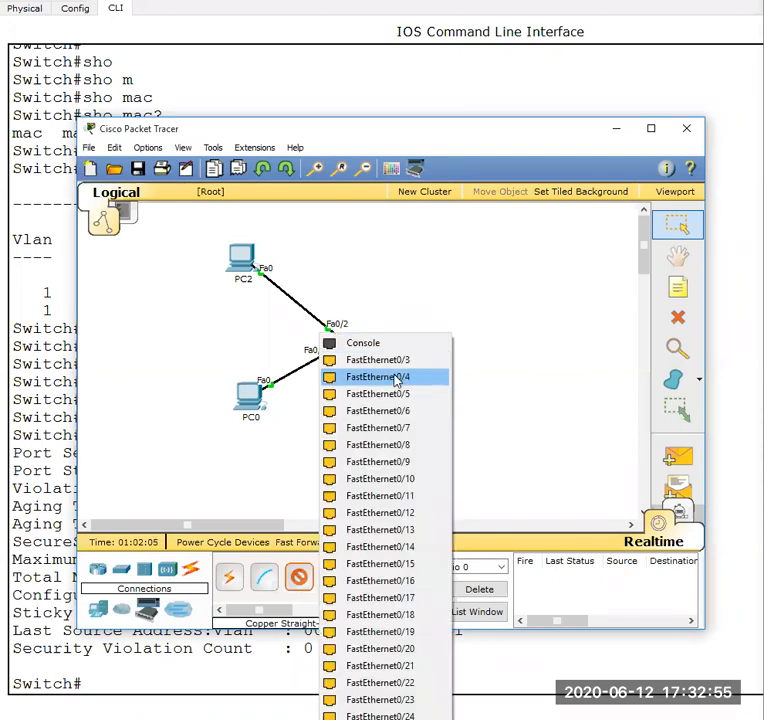
click(401, 360)
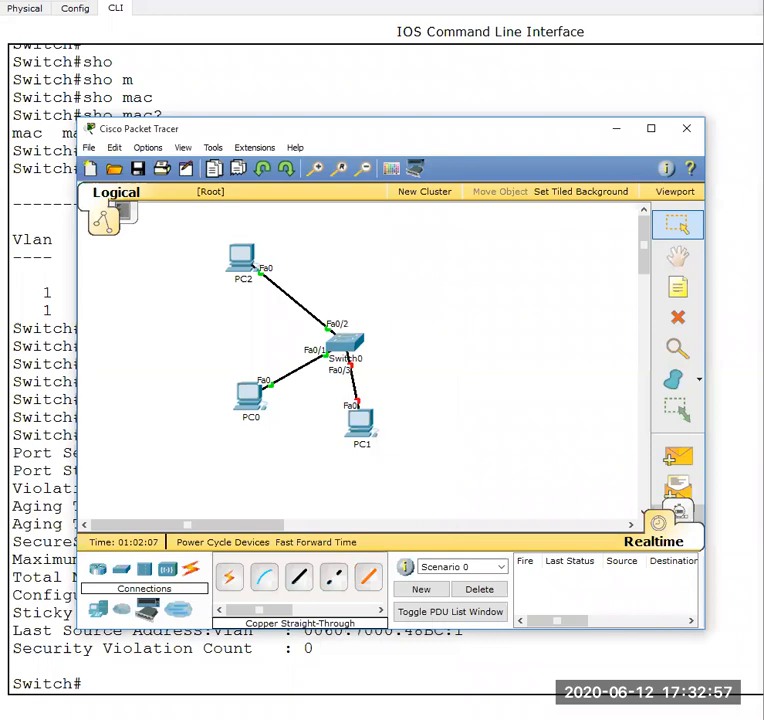
- Open the IP Configuration of PC1
click(620, 718)
mouse_move(567, 665)
click(364, 428)
click(373, 210)
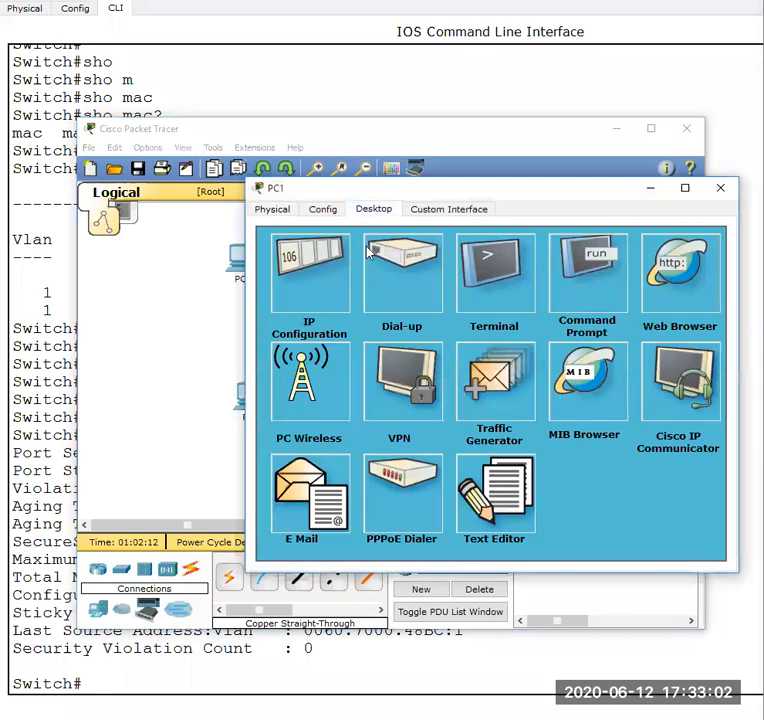
click(316, 285)
- Try to set PC1's static IP address to 192.168.10.40 and dismiss the resulting dialog
click(417, 310)
text(192.168.10.40`)
key(Tab)
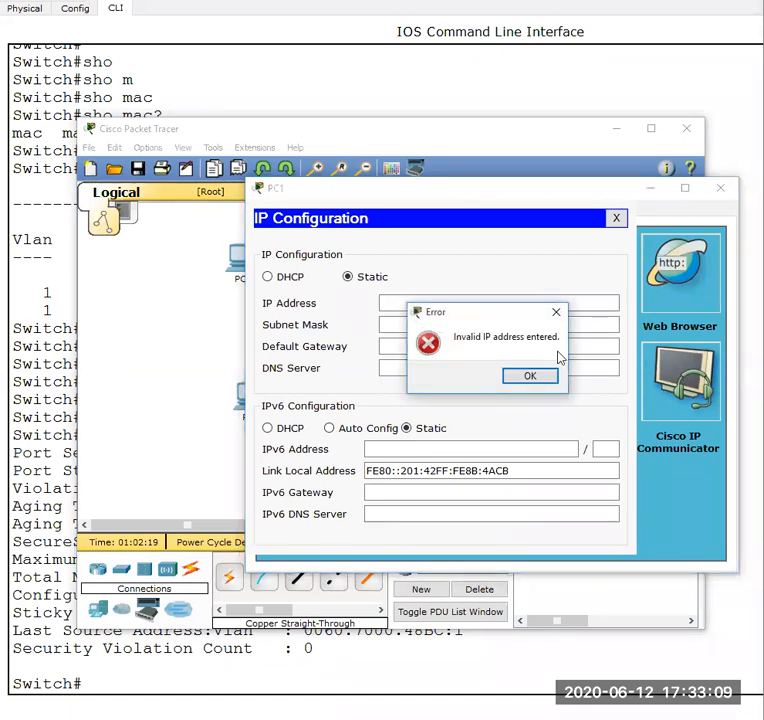
click(557, 314)
- Set PC1's static IP address to 192.168.10.40 with subnet mask 255.255.255.0, then close the PC1 window
click(546, 307)
text(192.168.10.4)
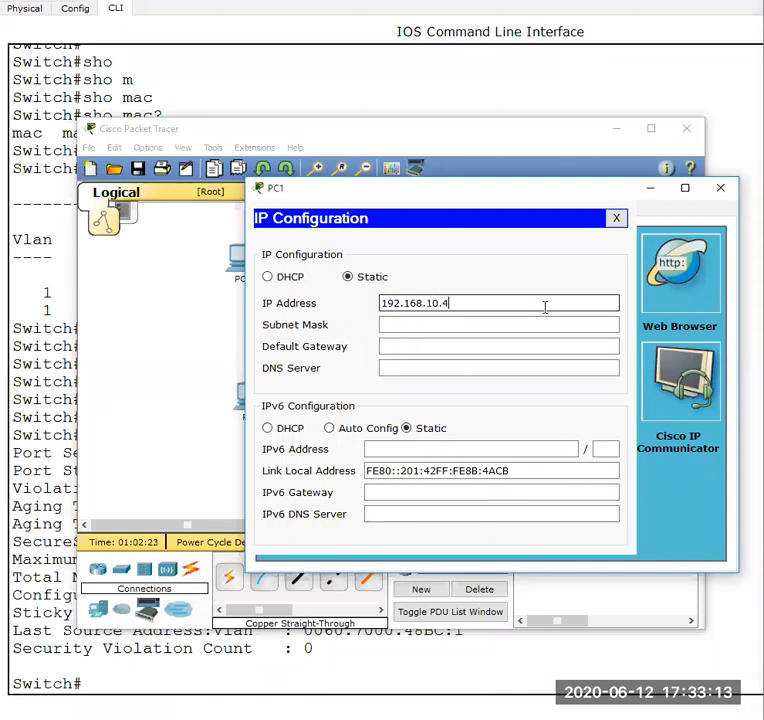
key(Tab)
click(545, 307)
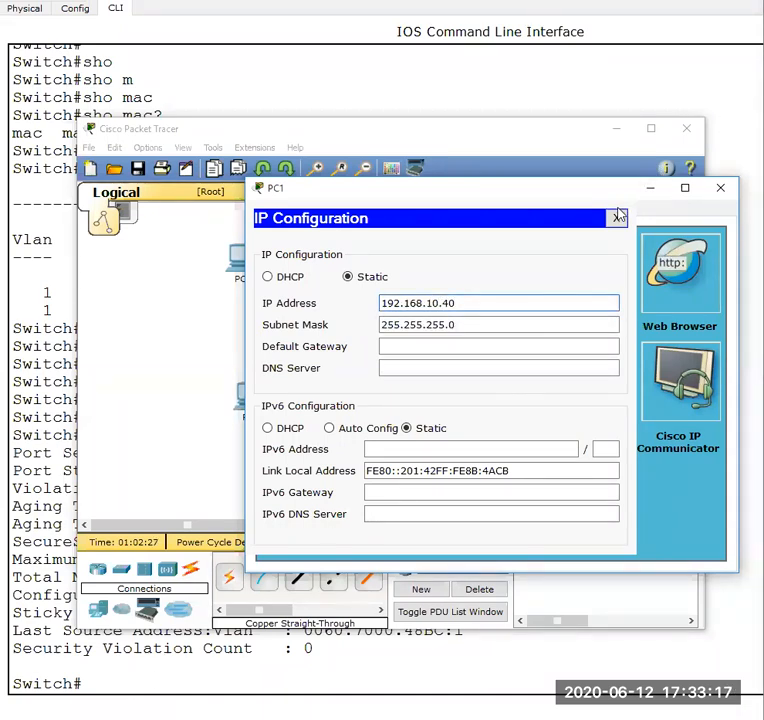
click(618, 218)
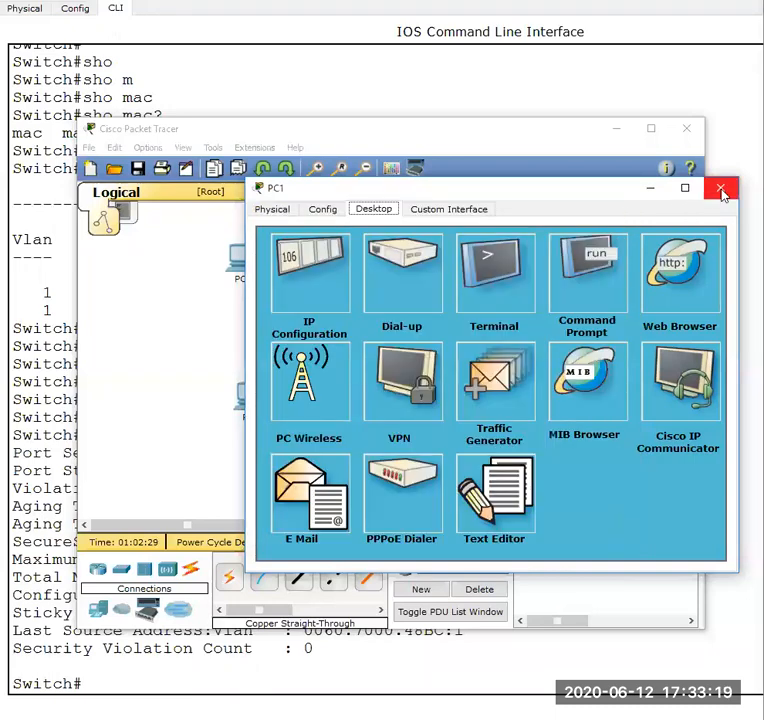
click(721, 190)
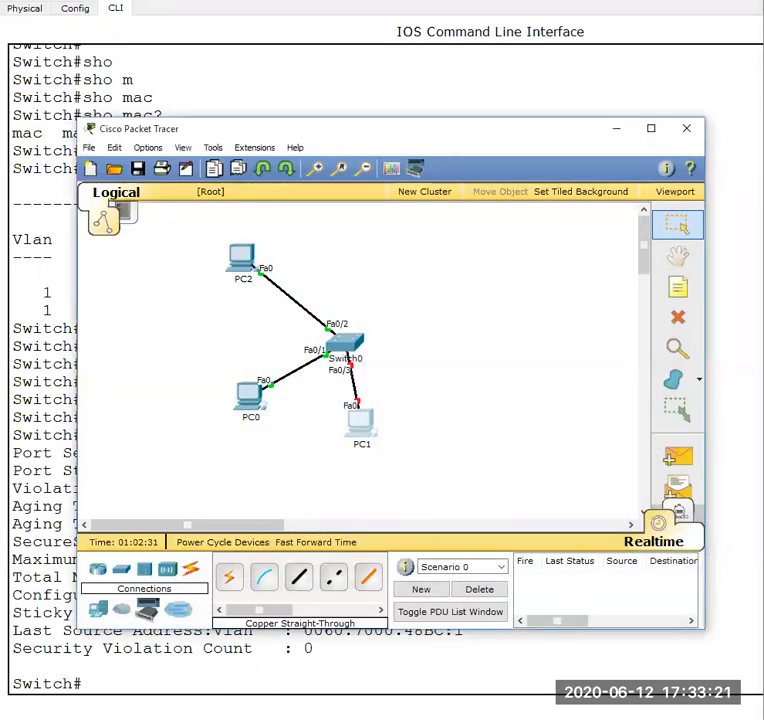
- In Switch0's command line, enter configuration mode for interface fastEthernet 0/3 and enable it with no shu
click(550, 686)
text(contf t)
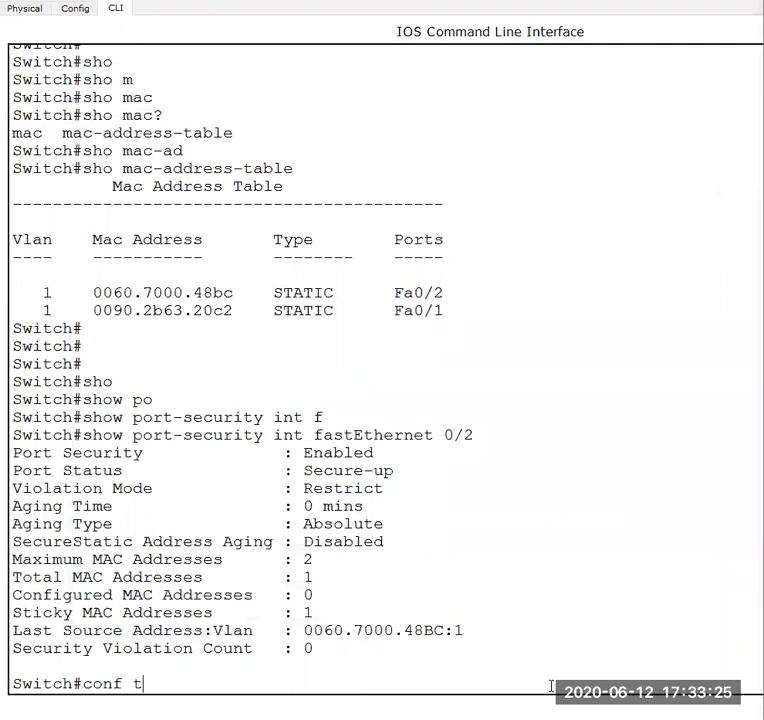
key(Return)
text(int)
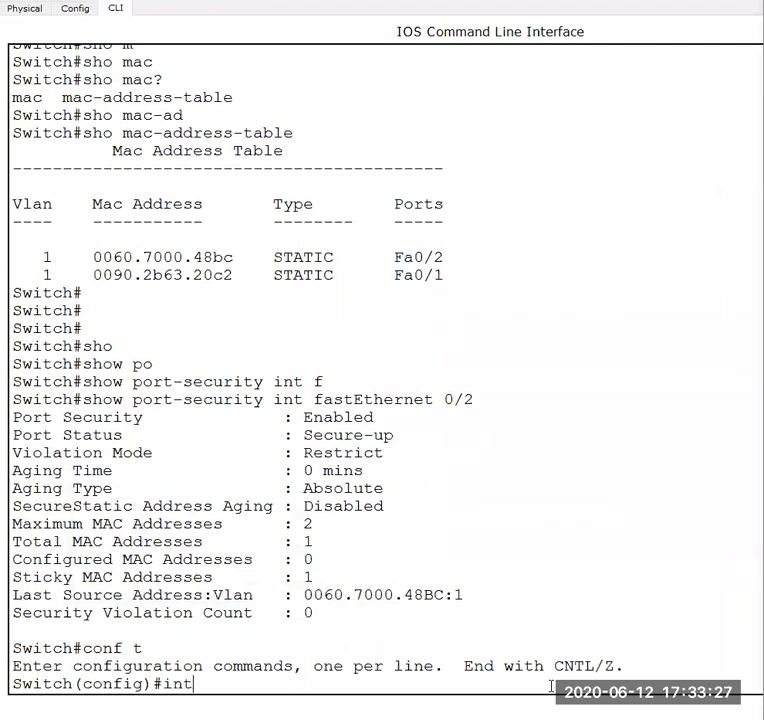
text( fa)
key(Tab)
text(0/)
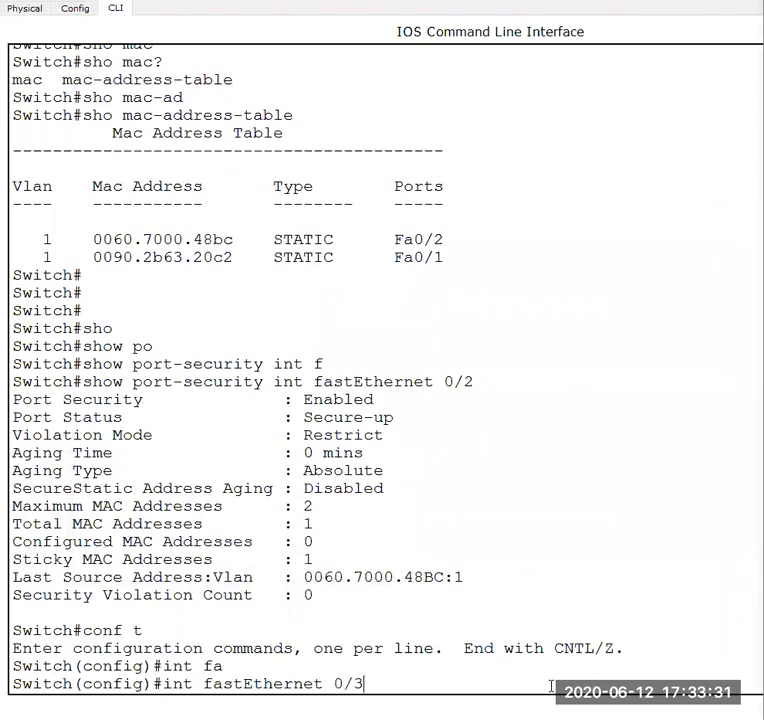
text(3)
key(Return)
text(no shu)
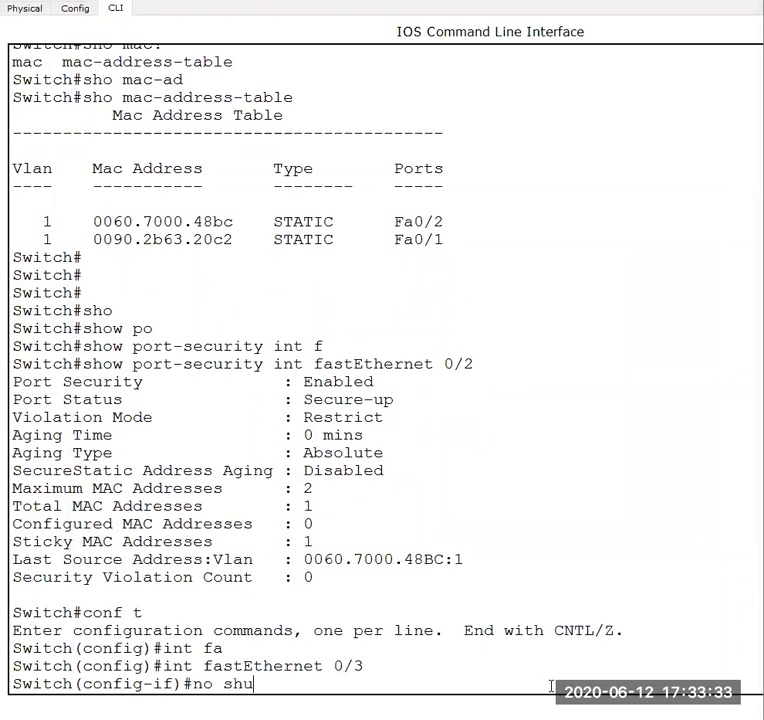
key(Return)
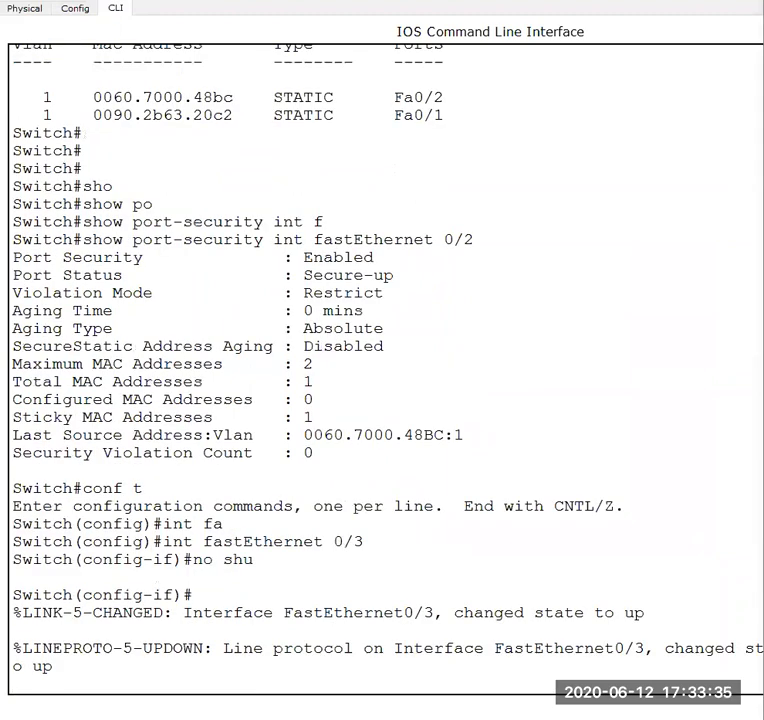
- Check the link between PC1 and Switch0 in the topology, then return to the switch's command line
click(404, 641)
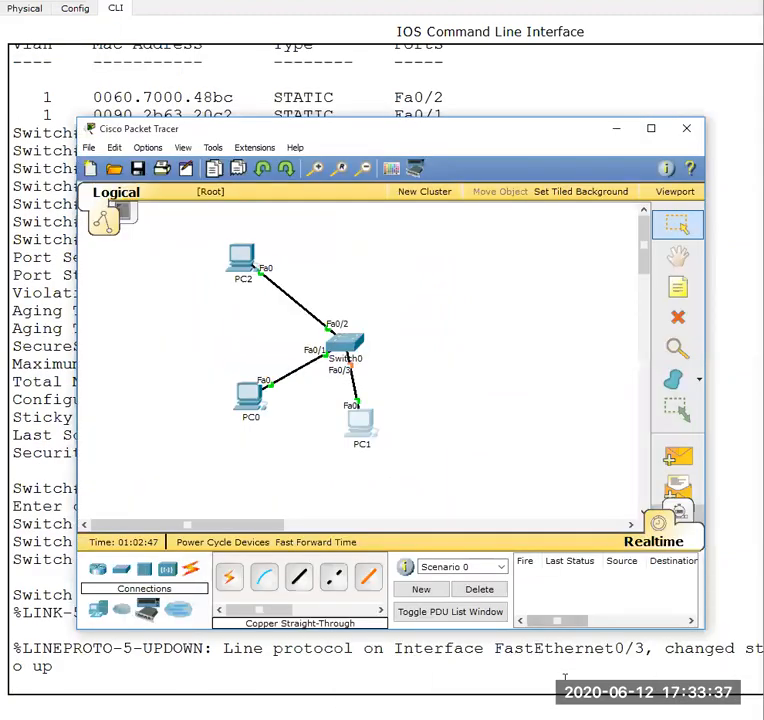
click(612, 672)
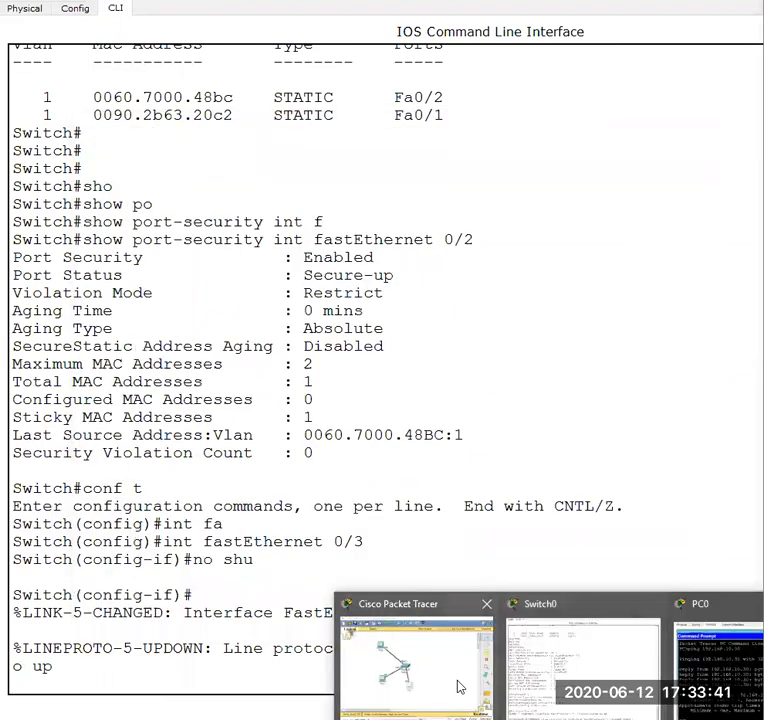
click(460, 680)
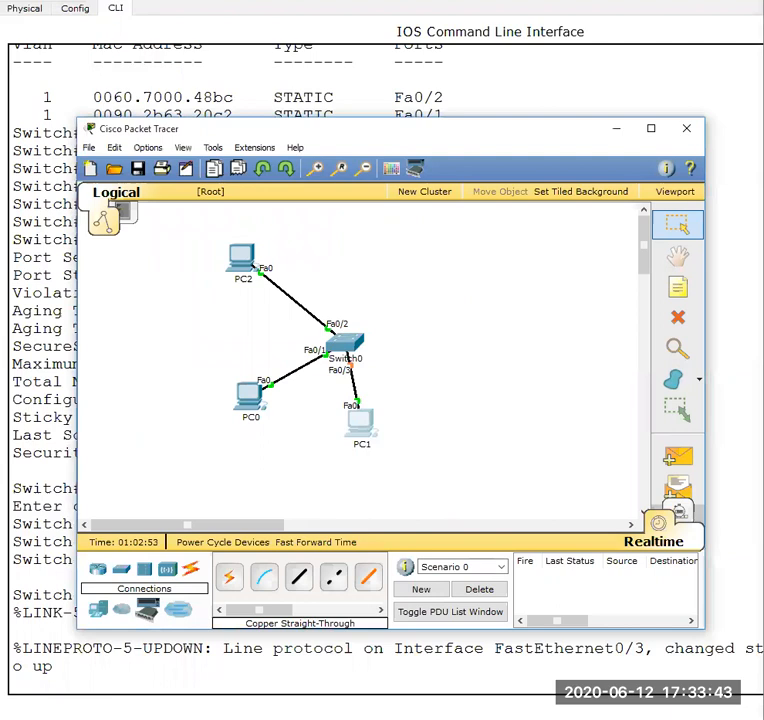
click(585, 718)
click(583, 660)
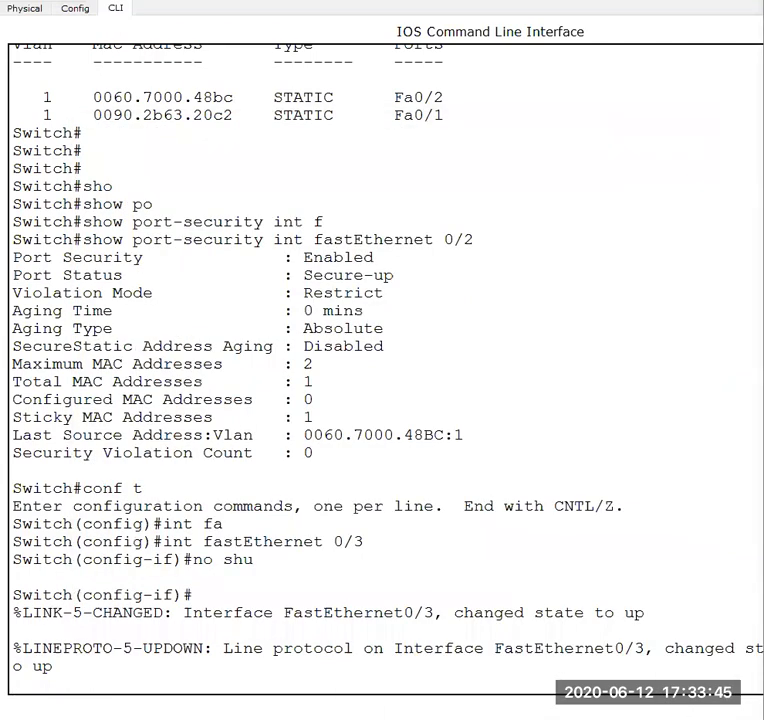
- Display the switch's MAC address table from interface configuration mode with do sh mac-ad
key(Return)
key(Return)
key(Return)
key(Return)
text(do)
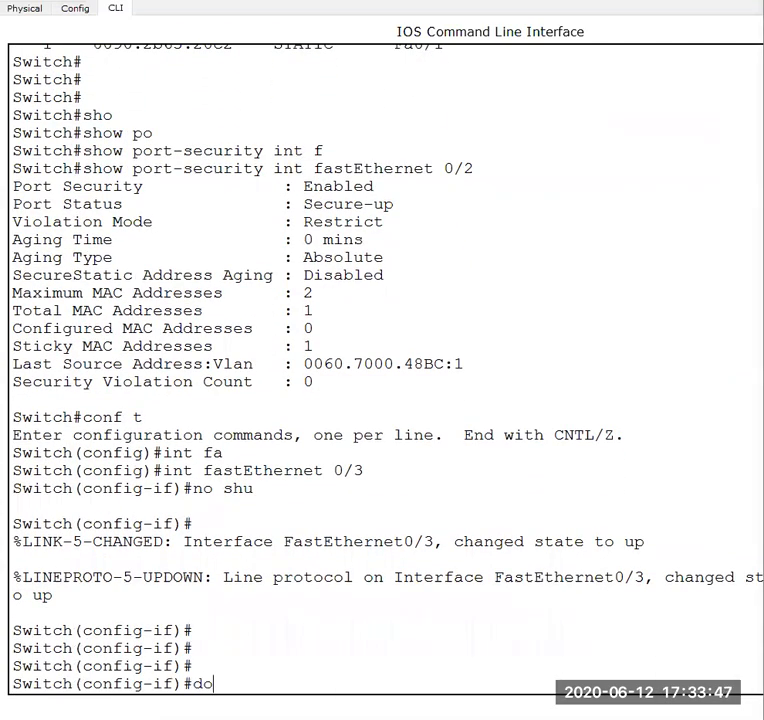
text( sh mac-a)
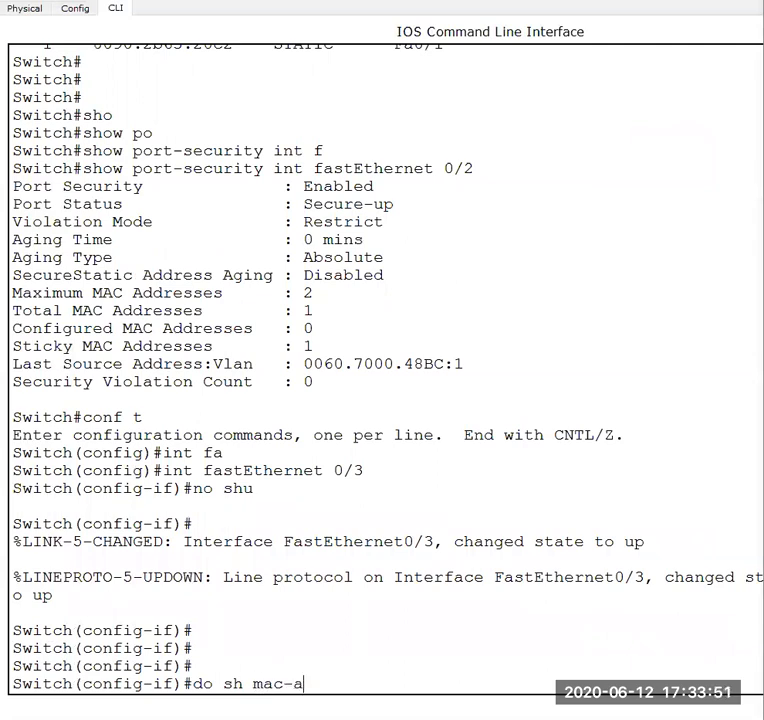
text(d)
key(Return)
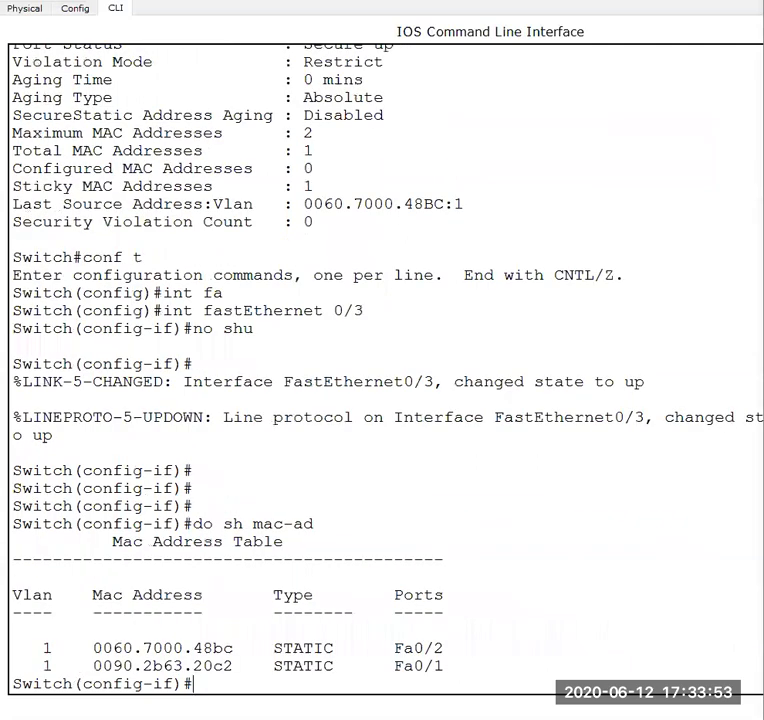
- Rerun do sh mac-ad several times to check the MAC table for a FastEthernet0/3 entry
key(Up)
key(Return)
key(Up)
key(Return)
key(Up)
key(Return)
- Reissue no shu on the FastEthernet0/3 interface
key(Up)
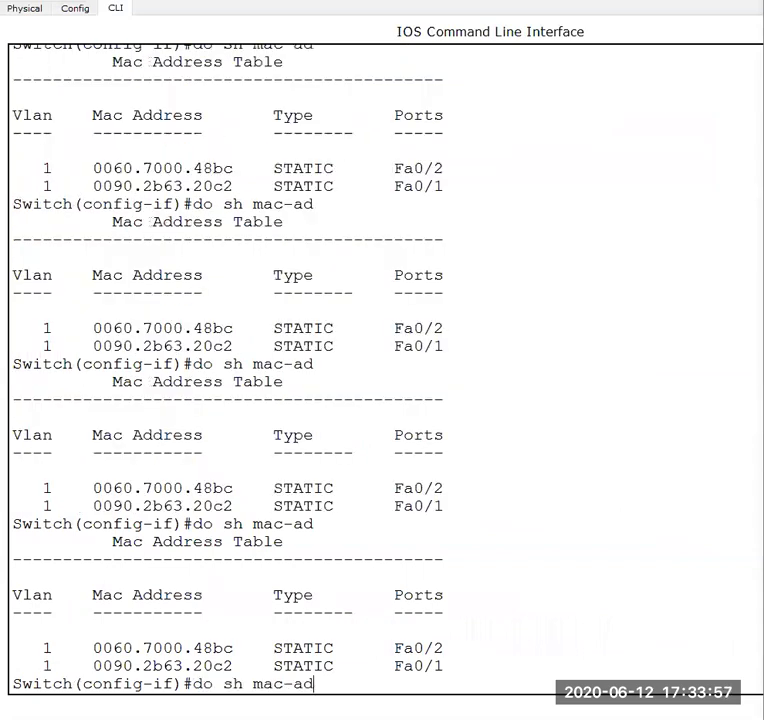
key(Up)
key(Return)
key(Up)
key(Return)
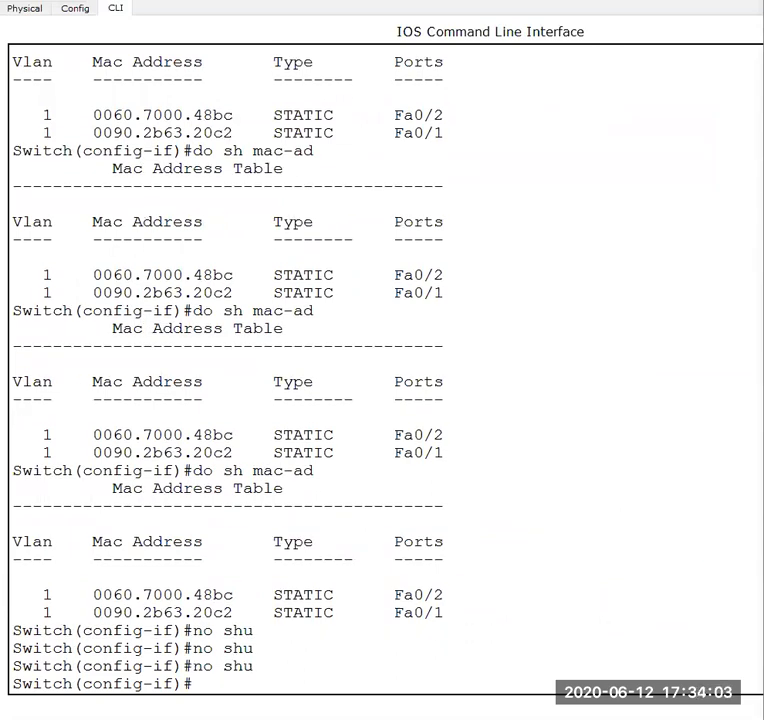
- Recall do sh mac-ad and run it repeatedly to recheck the switch's learned addresses
key(Up)
key(Up)
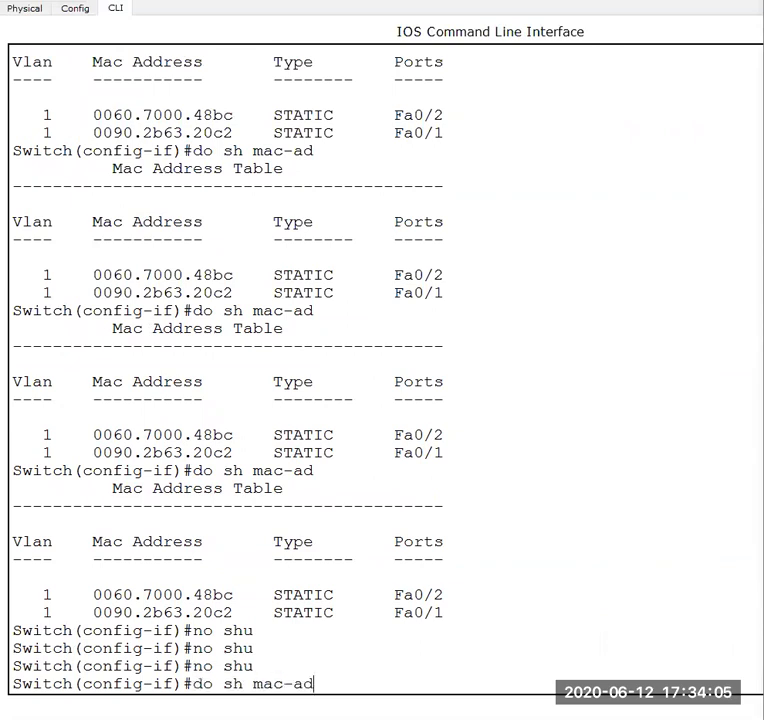
key(Return)
key(Up)
key(Return)
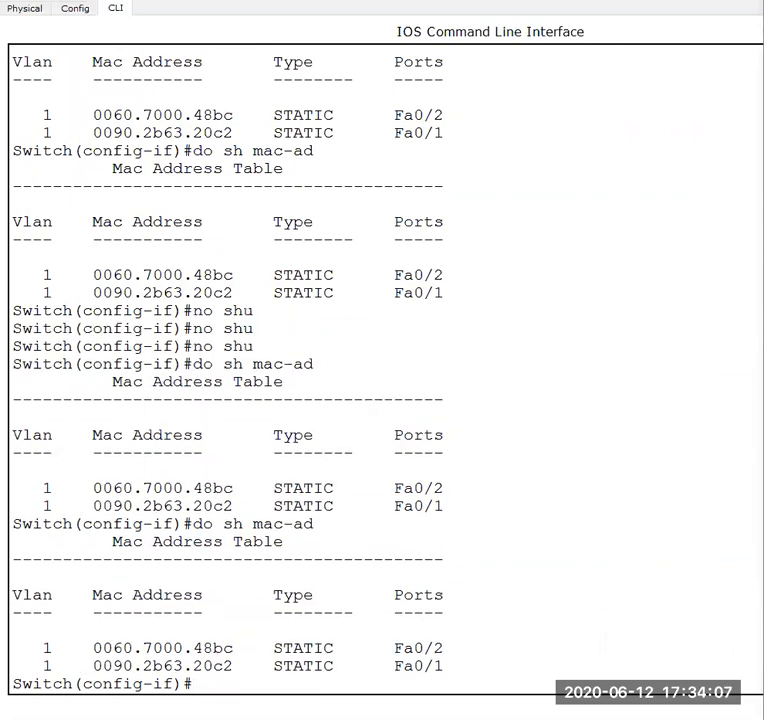
key(Up)
key(Return)
key(Up)
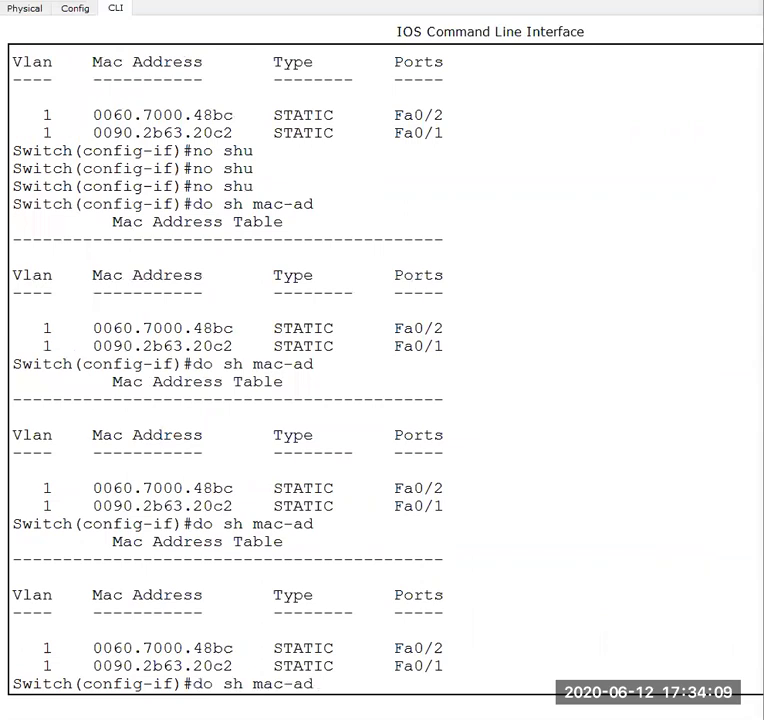
key(Return)
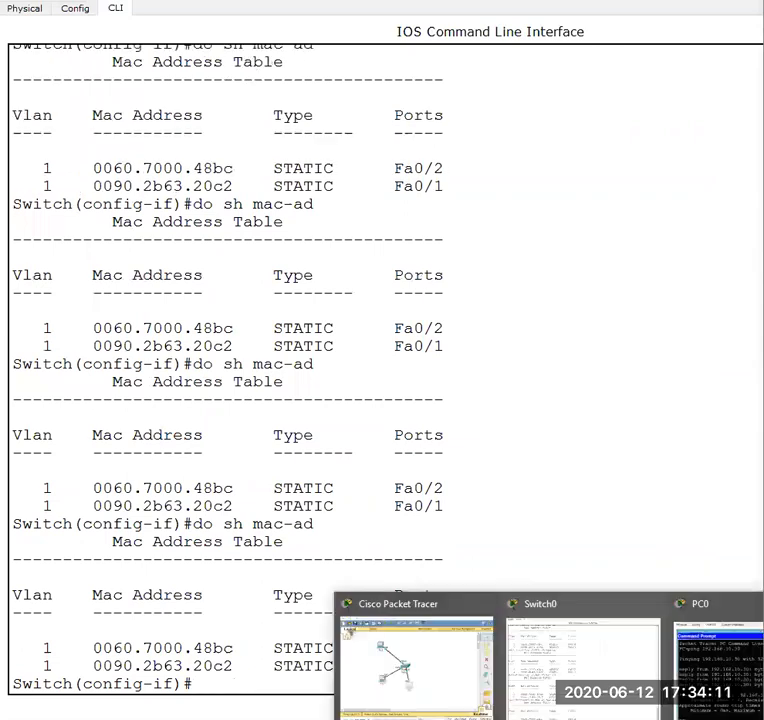
- Ping 192.168.10.20 from PC1's Command Prompt, moving the PC1 window aside to uncover the topology
click(453, 665)
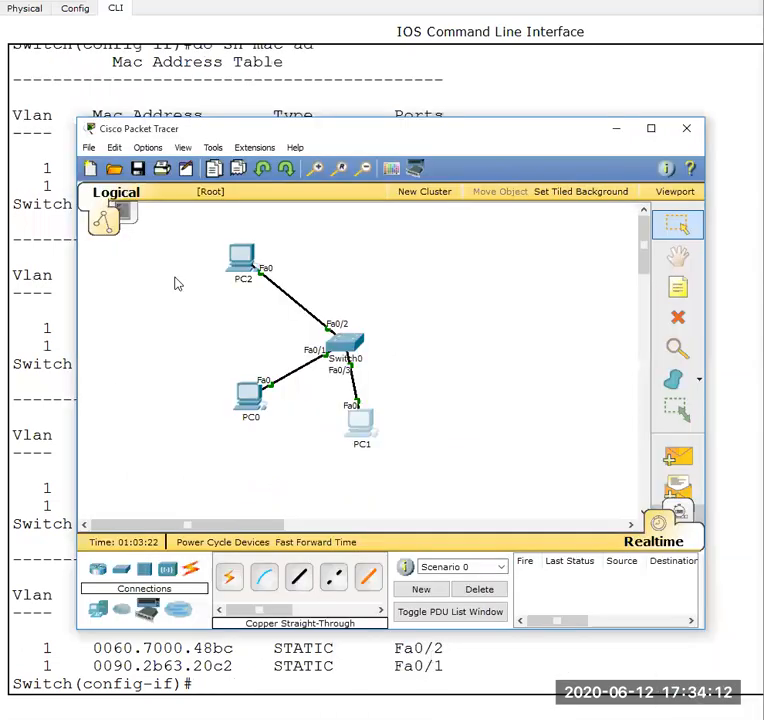
click(366, 430)
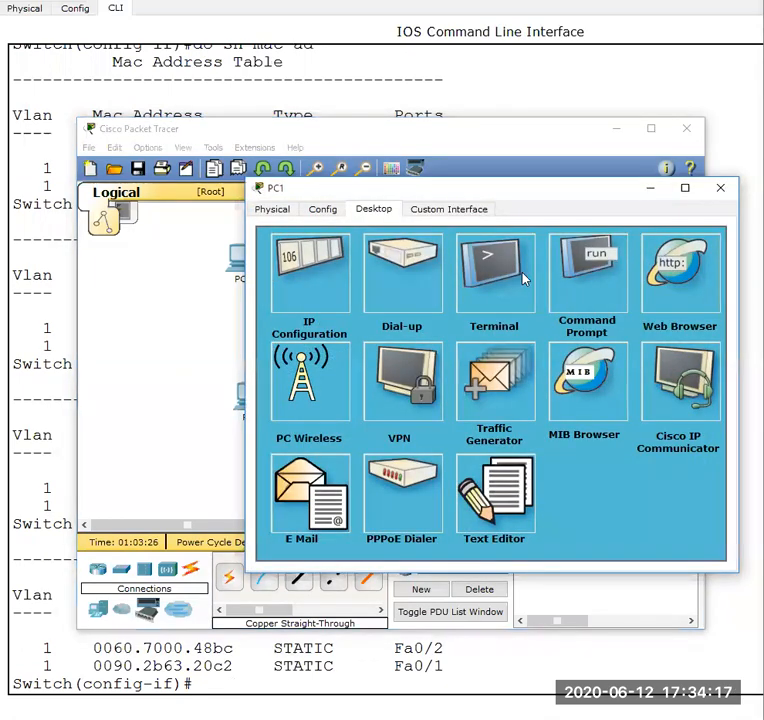
click(586, 272)
text(pi)
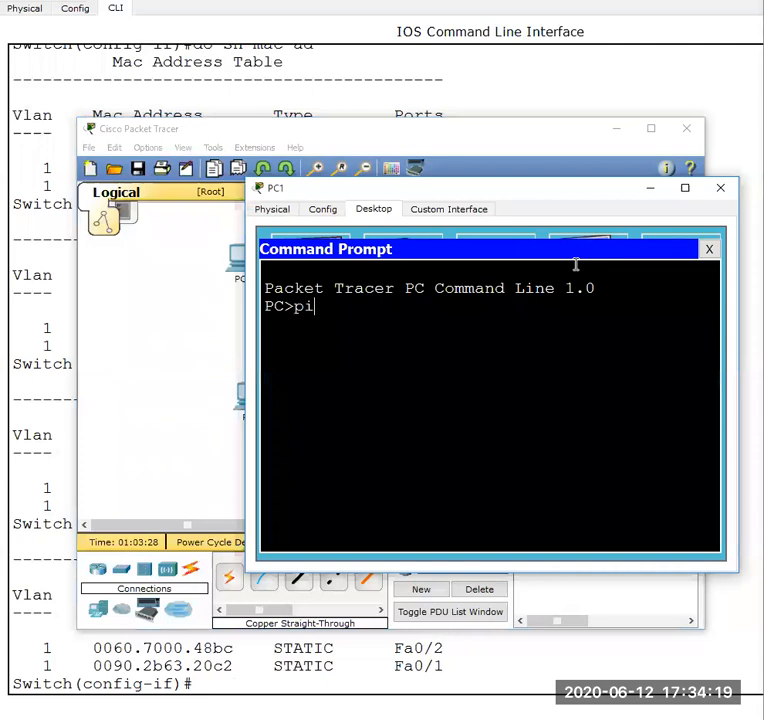
text(ng 192)
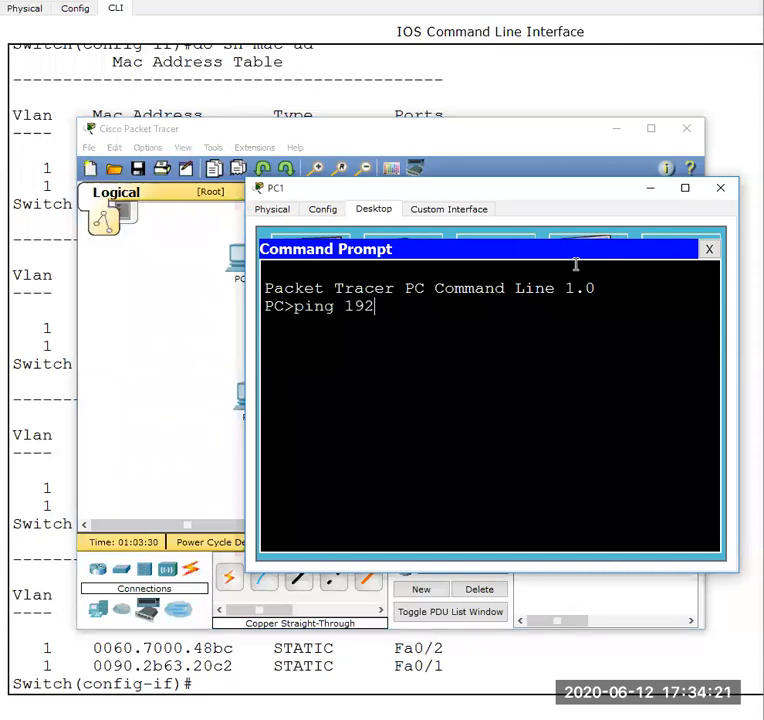
text(.168.10.20)
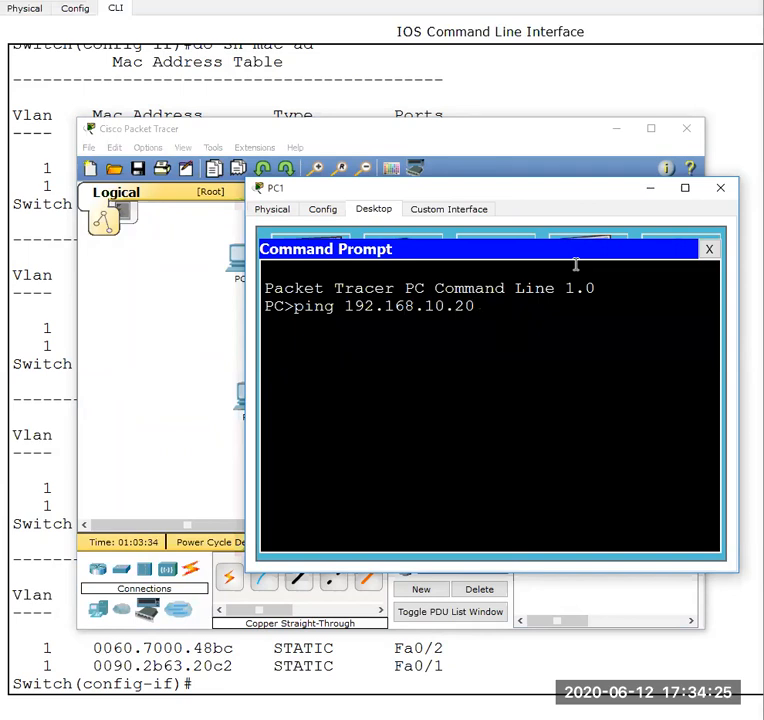
drag(470, 190, 525, 188)
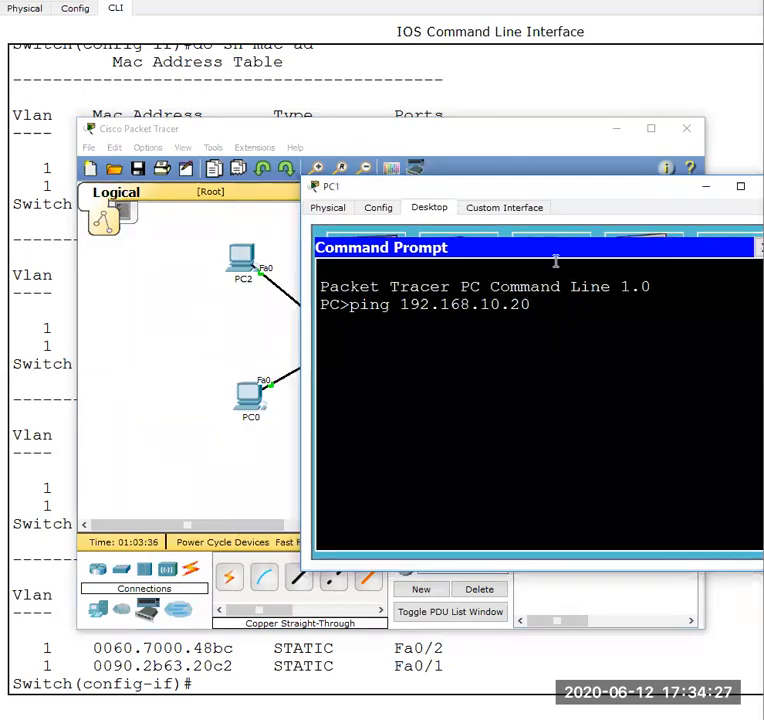
key(Return)
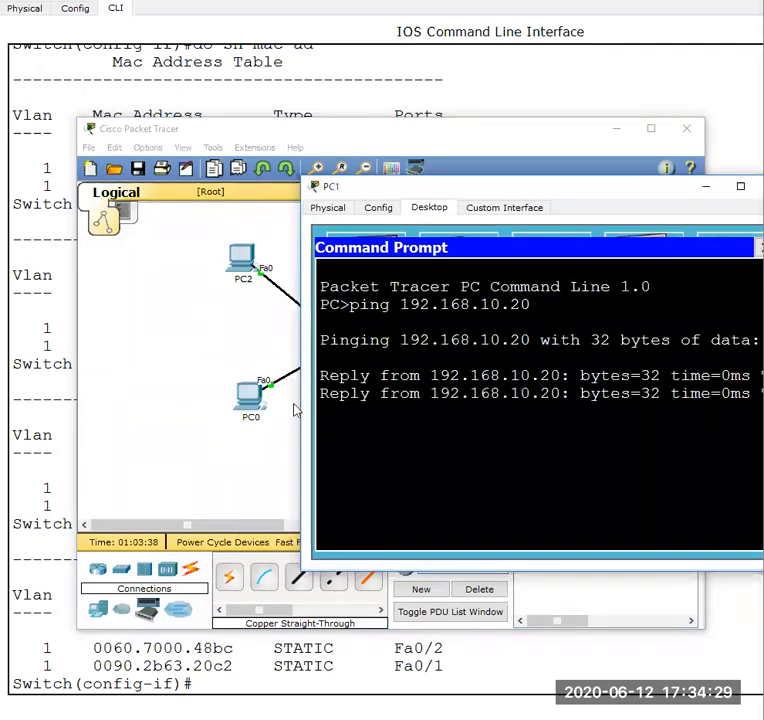
- Back in Switch0's command line, rerun do sh mac-ad and highlight the MAC address listed for Fa0/3
click(270, 436)
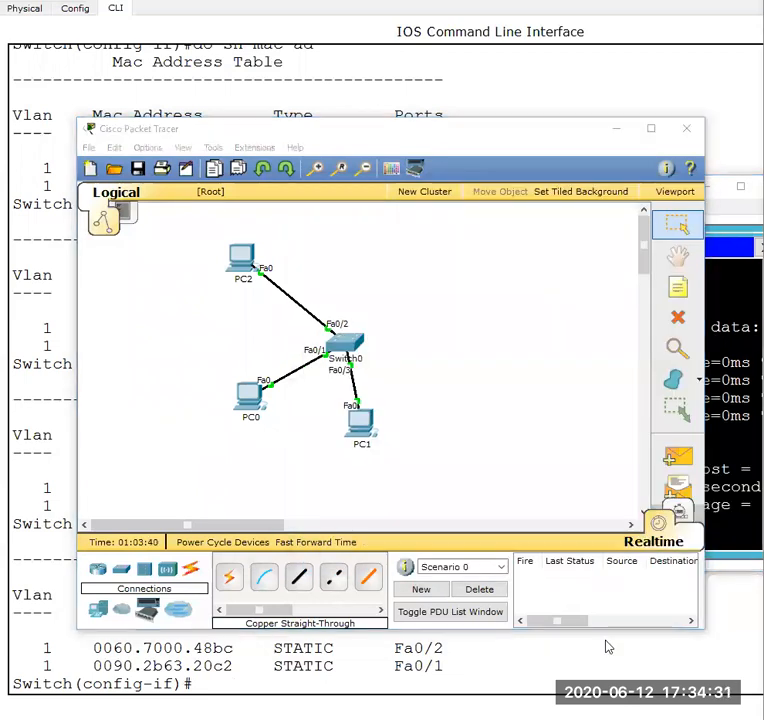
click(508, 652)
key(Up)
key(Return)
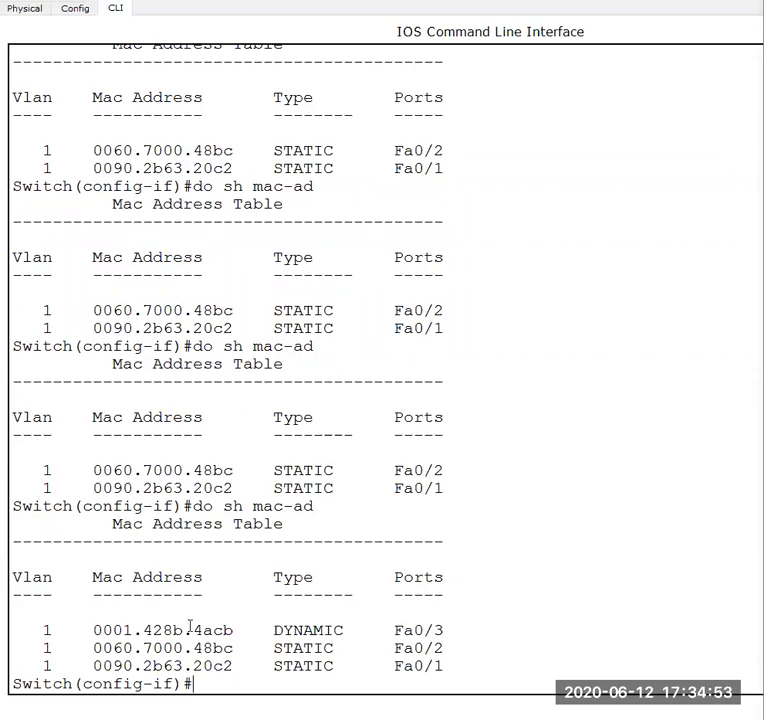
drag(94, 629, 244, 629)
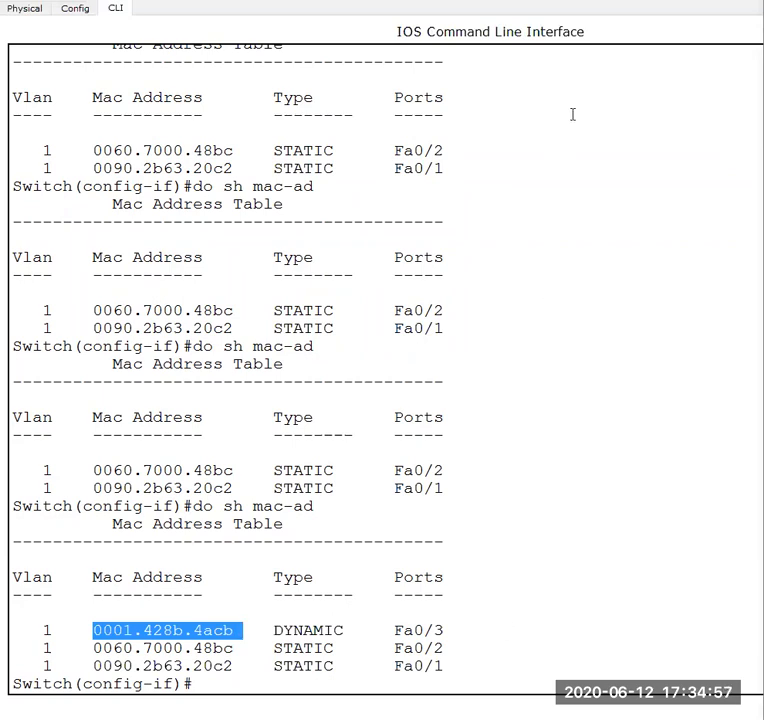
- In the topology, delete the cables linking PC1 and PC2 to Switch0
click(428, 714)
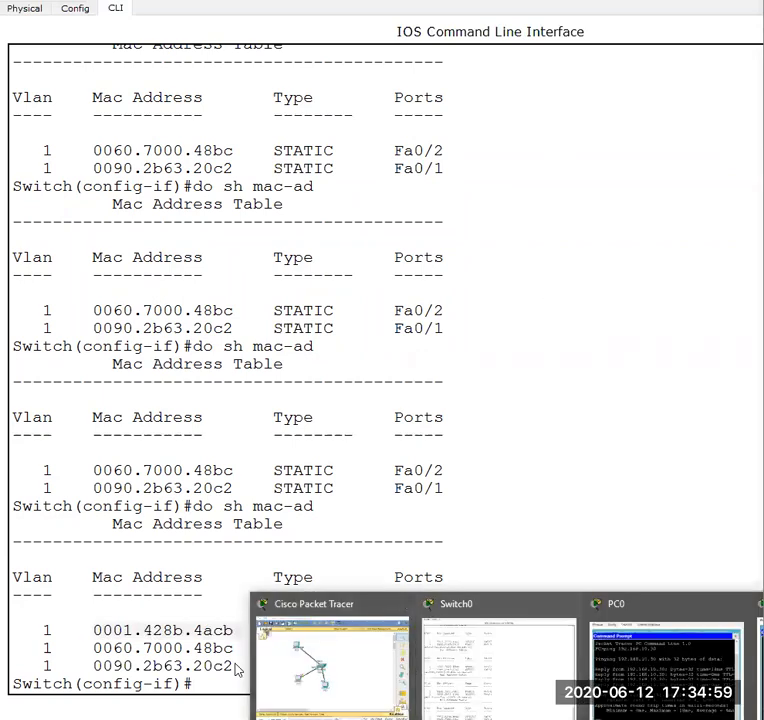
click(330, 665)
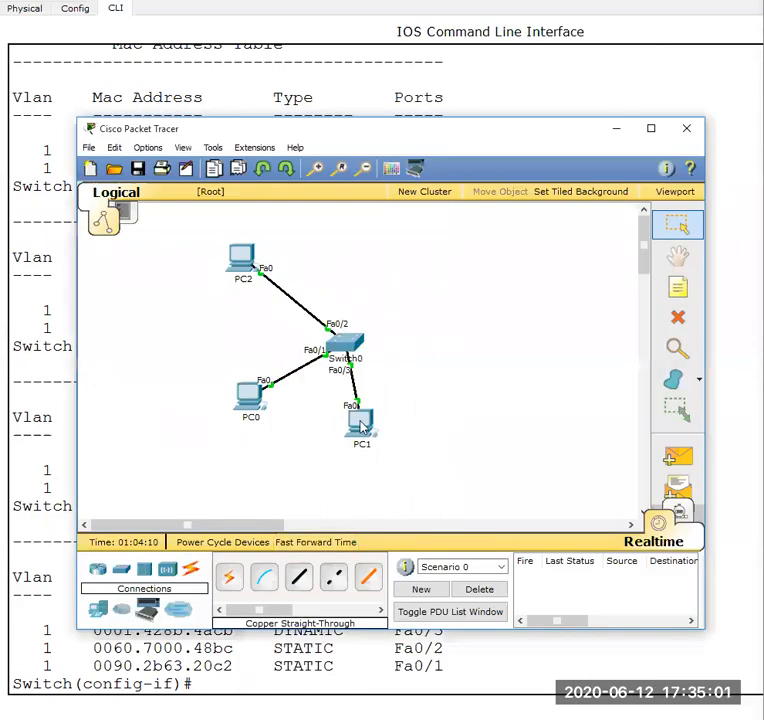
click(664, 319)
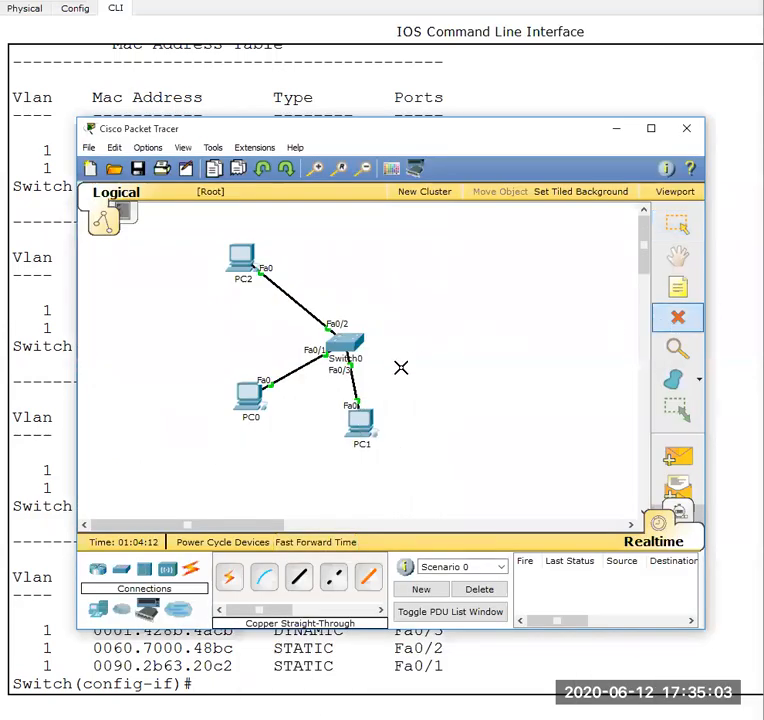
click(352, 380)
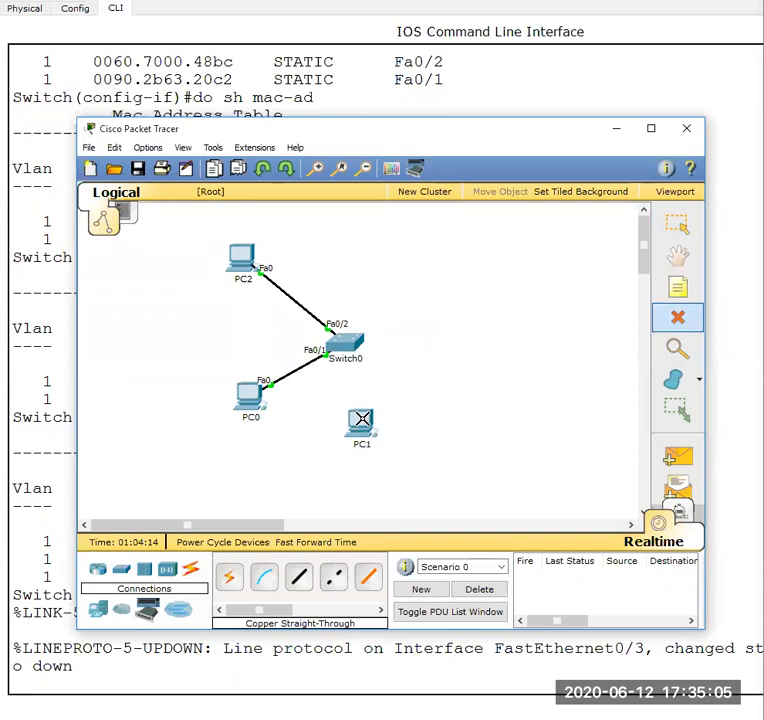
click(302, 306)
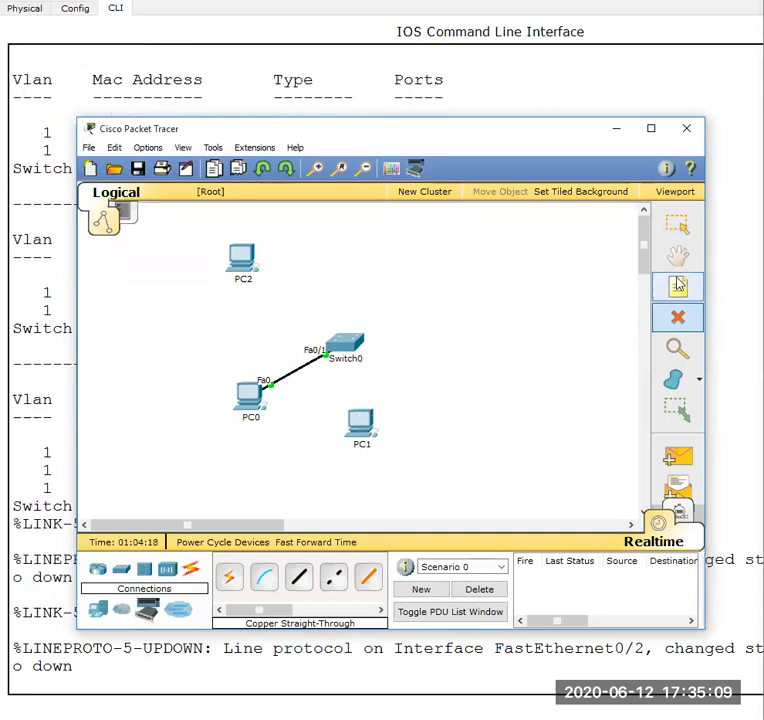
click(680, 230)
- Connect FastEthernet0/2 of Switch0 to PC1's FastEthernet port with a copper straight-through cable
click(299, 577)
click(328, 338)
click(360, 353)
click(356, 413)
click(378, 435)
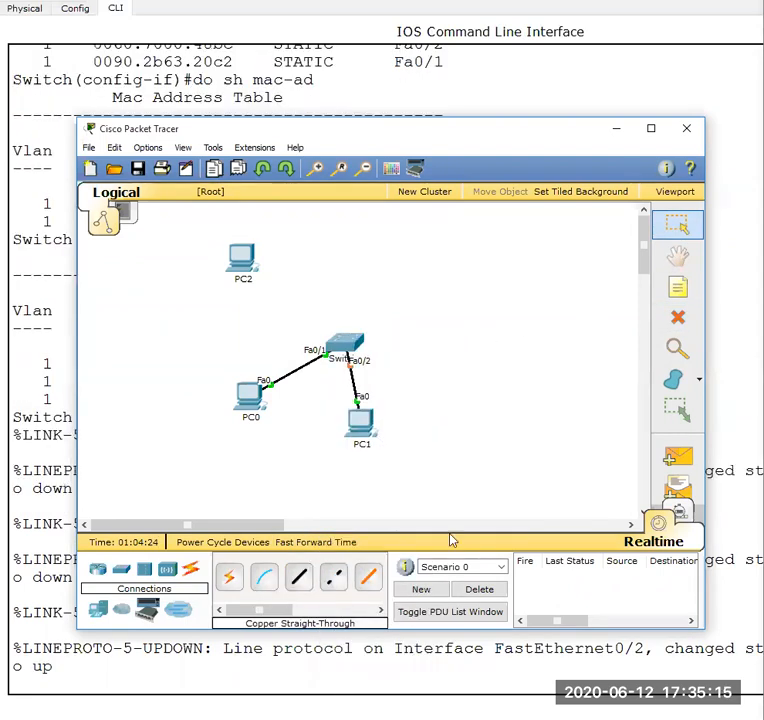
- Return to Switch0's command line and rerun do sh mac-ad to check the learned addresses
mouse_move(500, 690)
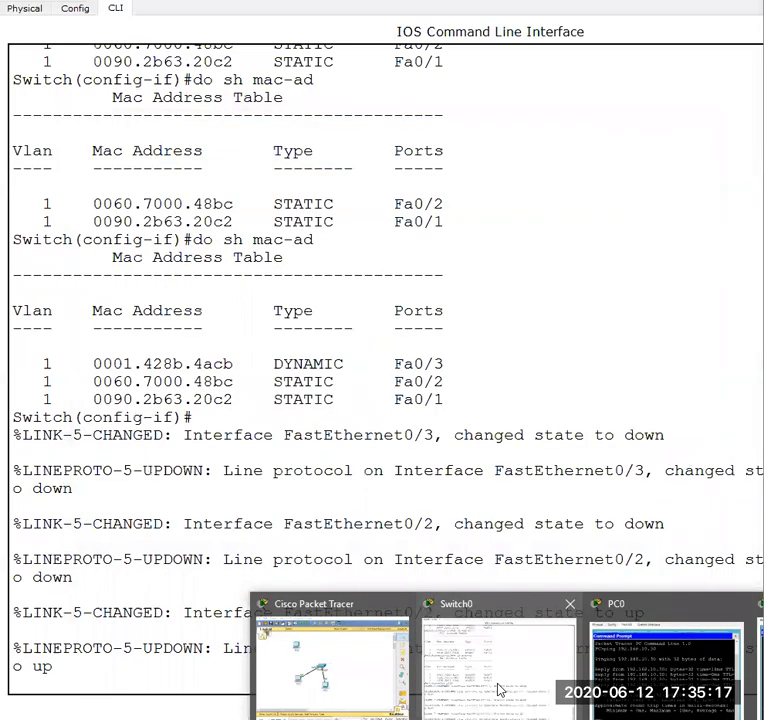
click(438, 588)
key(Return)
key(Return)
key(Return)
key(Return)
key(Return)
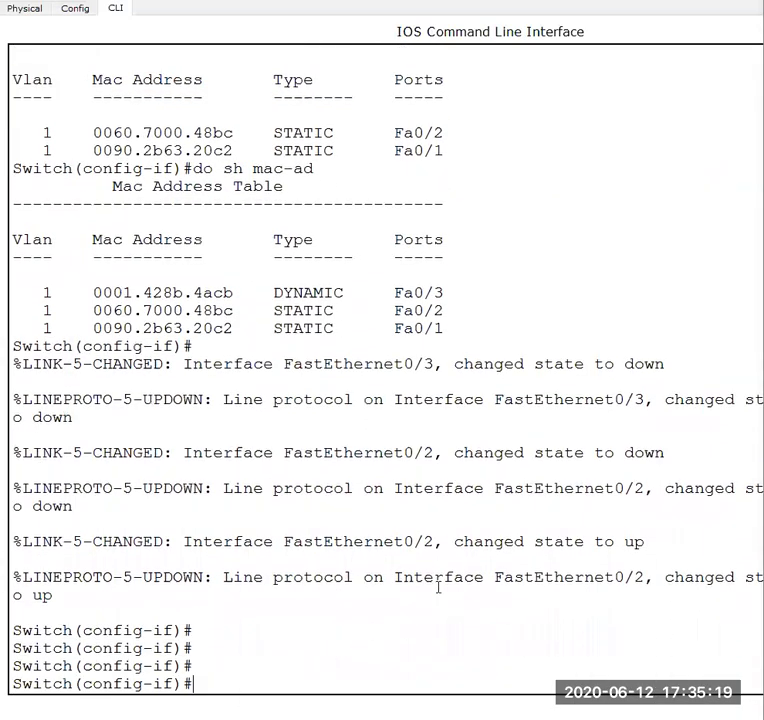
key(Up)
key(Up)
key(Down)
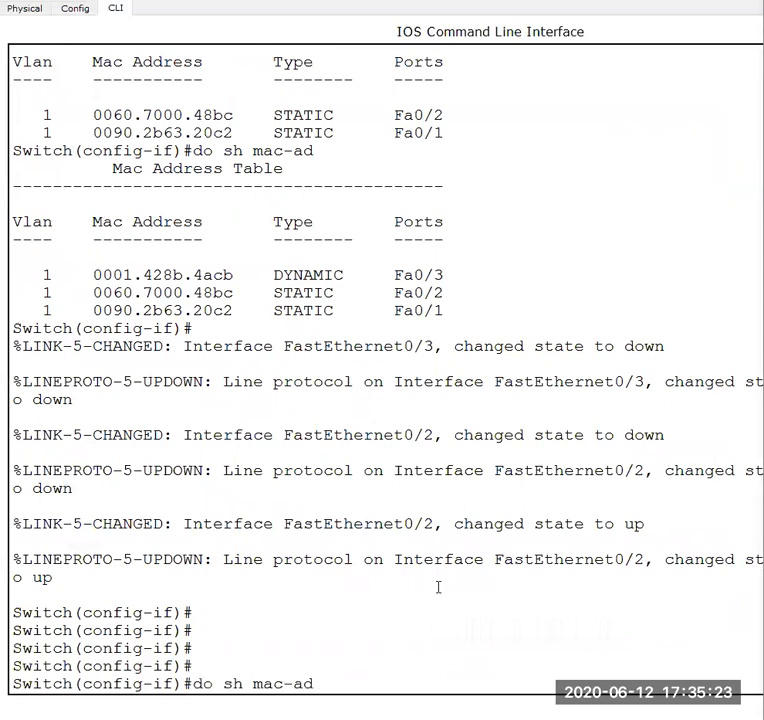
key(Return)
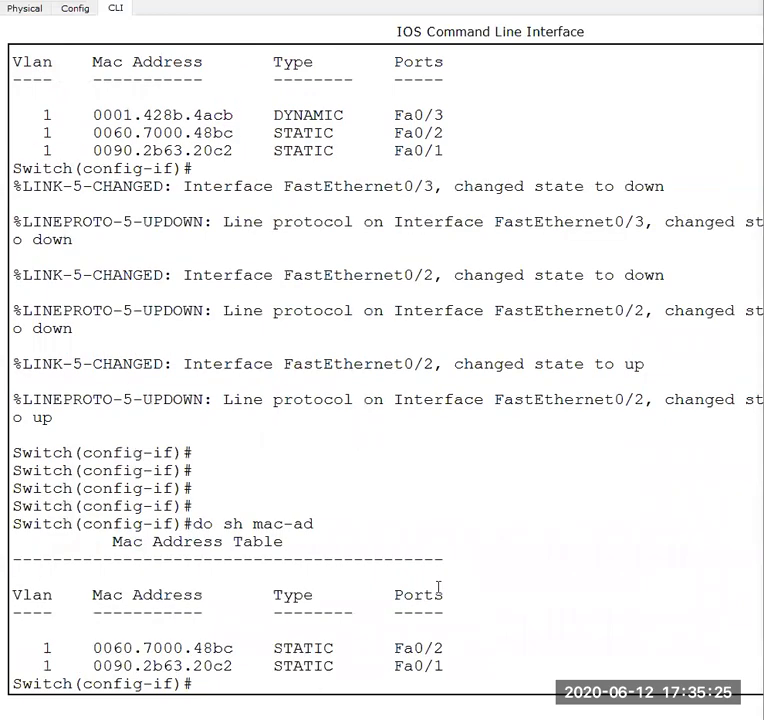
- Exit interface and global configuration modes to reach the privileged Switch# prompt
text(exit)
key(Return)
key(Return)
key(Return)
key(Return)
text(exit)
key(Return)
key(Return)
key(Return)
key(Return)
key(Return)
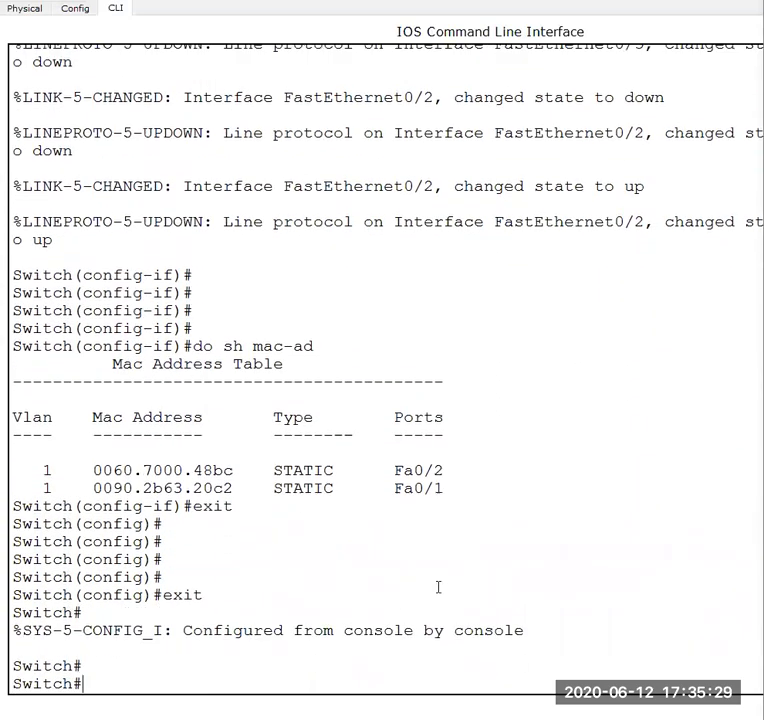
- Display the port security status of FastEthernet0/2 with show port-security int fa 0/2
text(sho)
key(Tab)
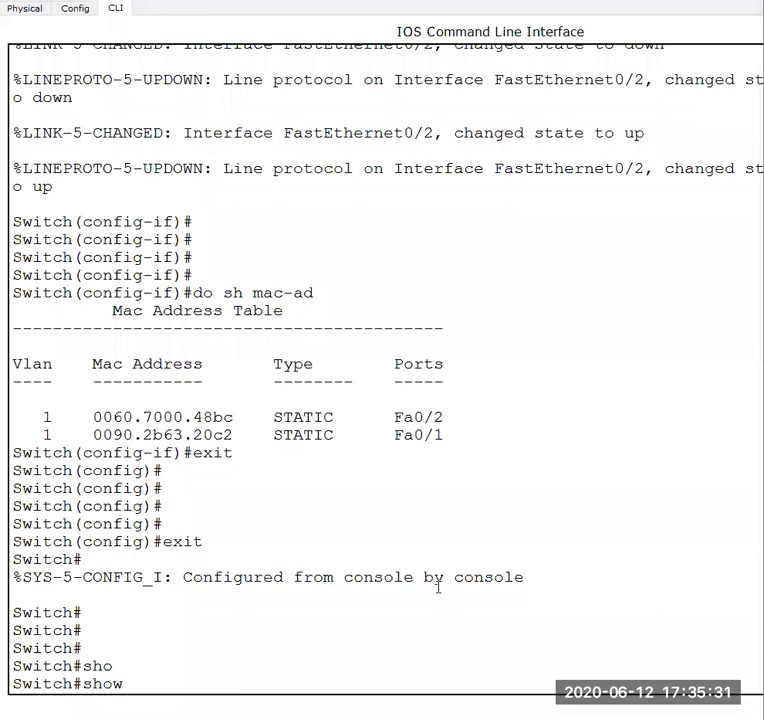
text(ma)
key(BackSpace)
key(BackSpace)
text(po)
key(Tab)
text(int )
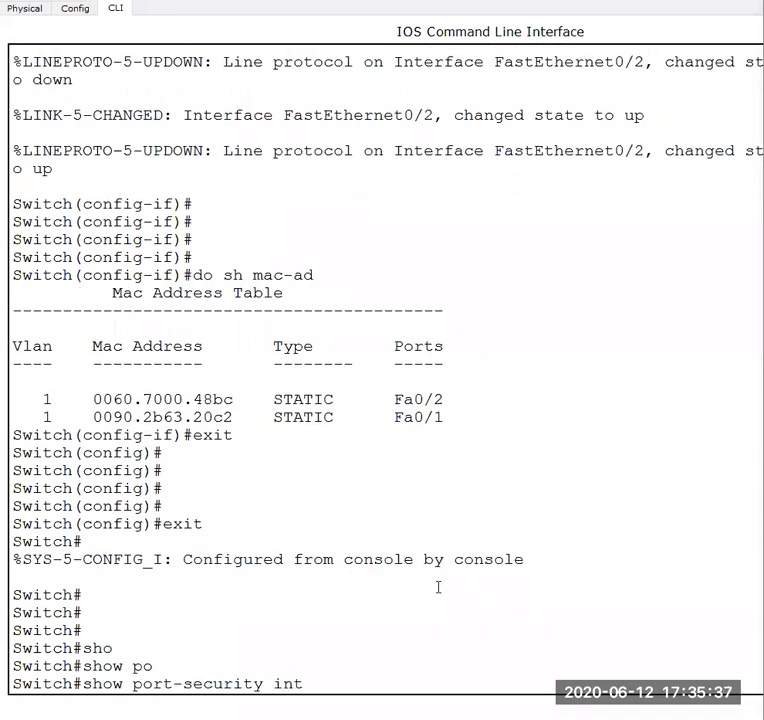
text(fa 0/2)
key(Return)
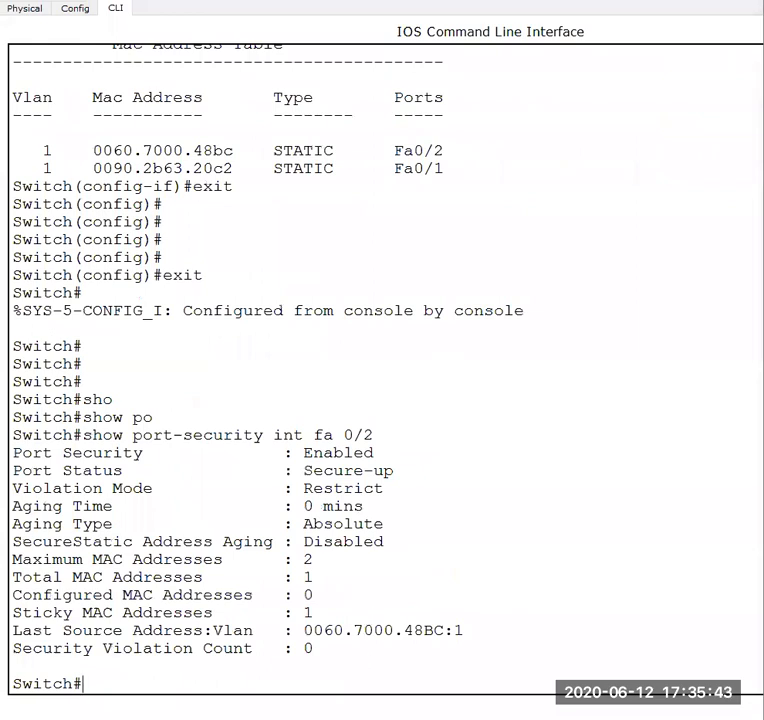
- Repeat the ping to 192.168.10.20 from PC1's Command Prompt and return to the topology
mouse_move(662, 717)
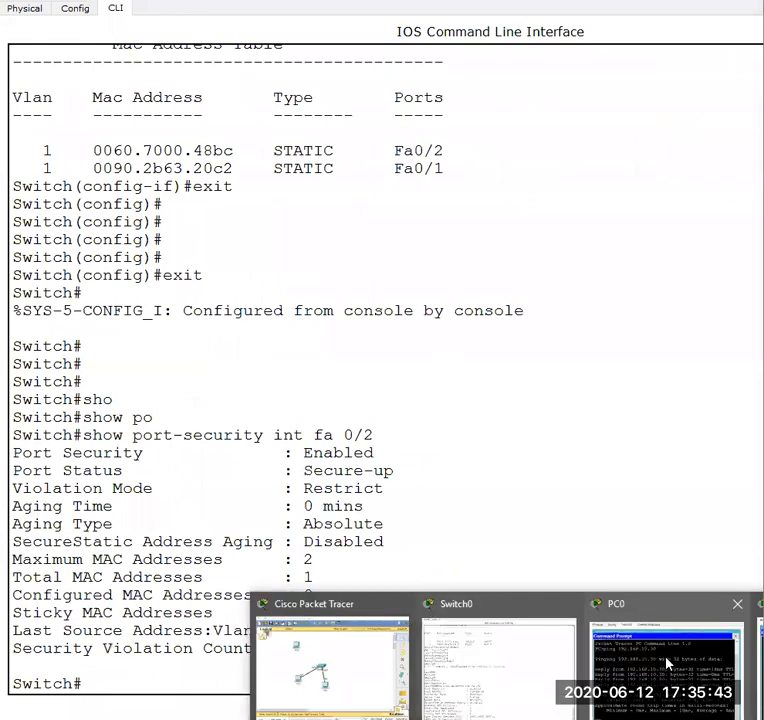
click(313, 667)
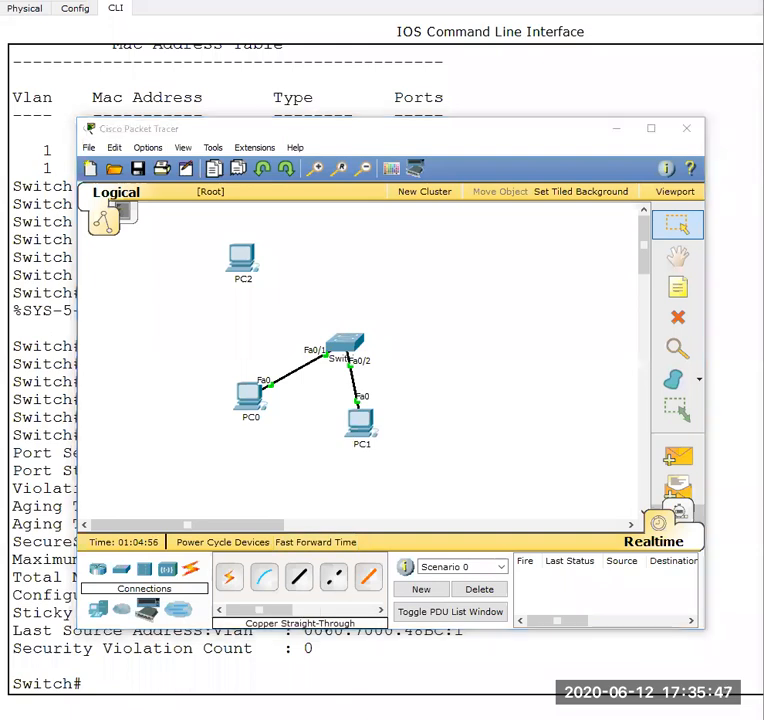
mouse_move(662, 717)
click(760, 668)
key(Up)
key(Return)
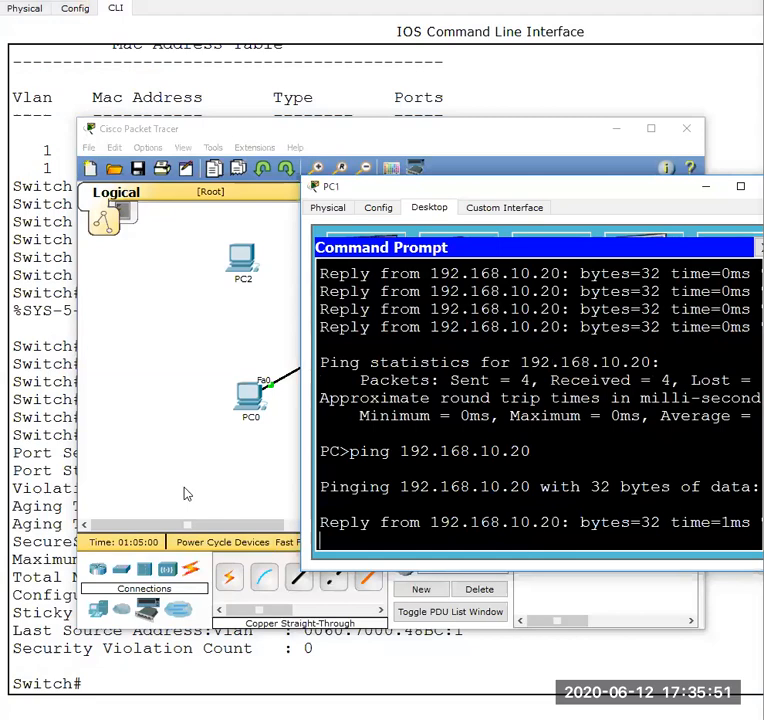
click(131, 409)
- Rerun show port-security int fa 0/2 on Switch0 and highlight the Sticky MAC Addresses line
mouse_move(662, 717)
click(483, 650)
key(Up)
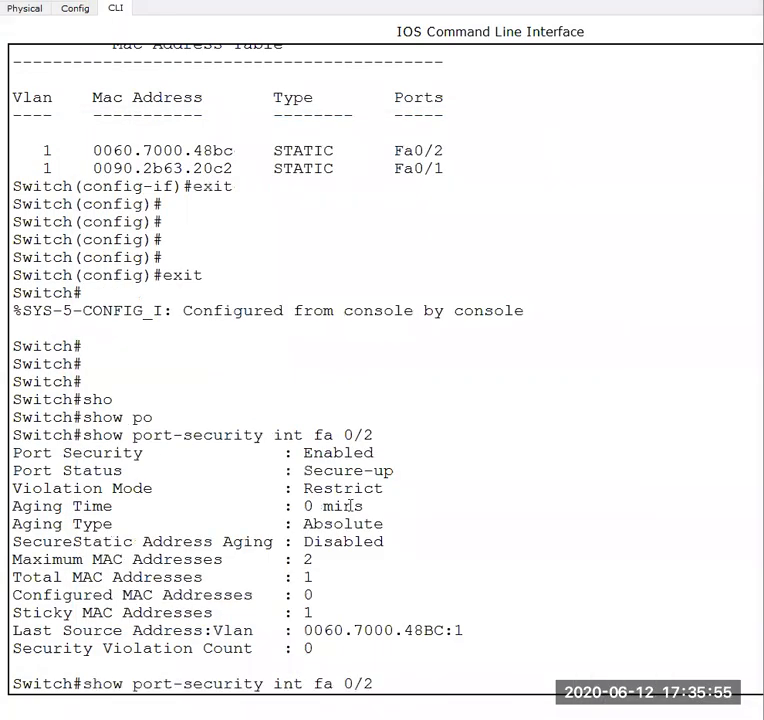
key(Return)
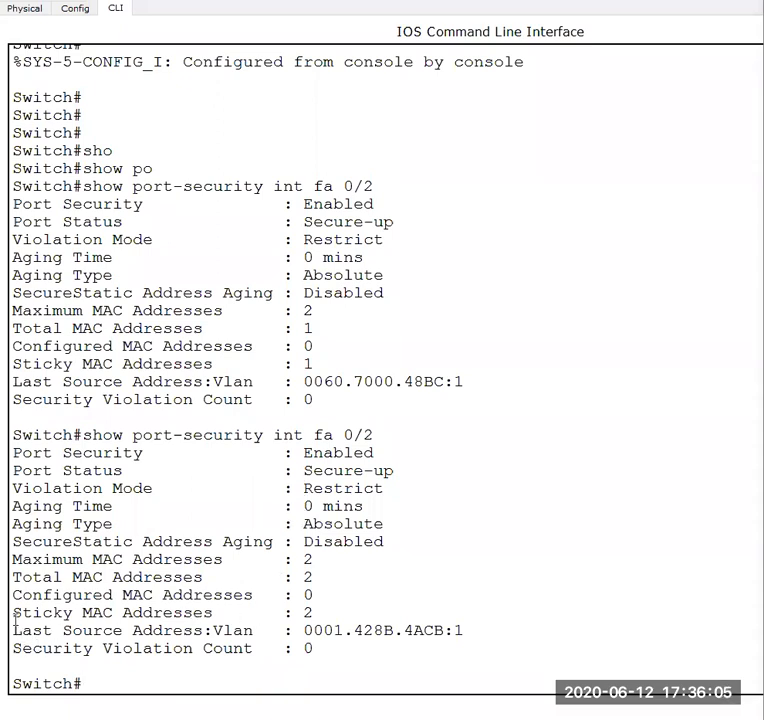
drag(13, 612, 320, 614)
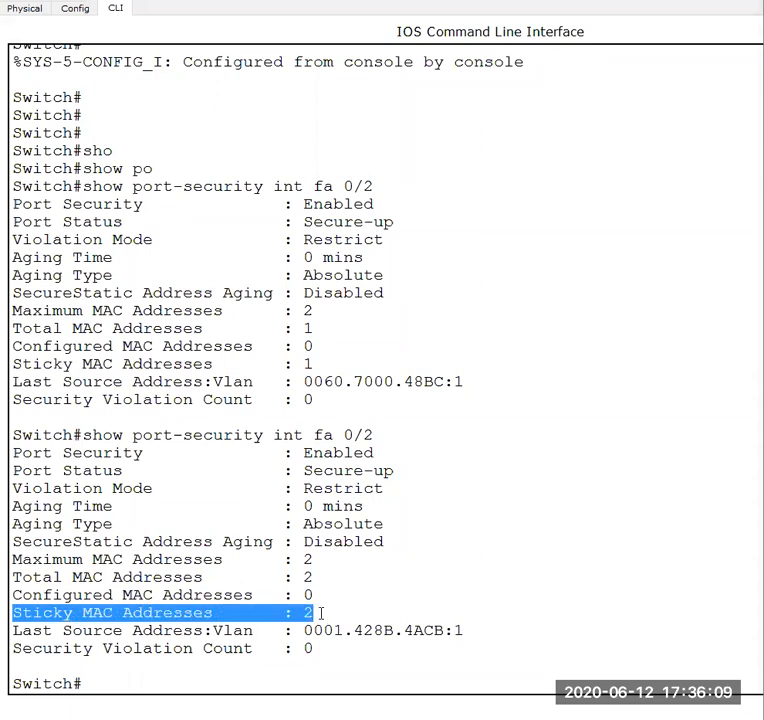
mouse_move(8, 595)
mouse_down()
mouse_move(320, 595)
mouse_move(320, 611)
mouse_move(14, 612)
mouse_up()
click(505, 334)
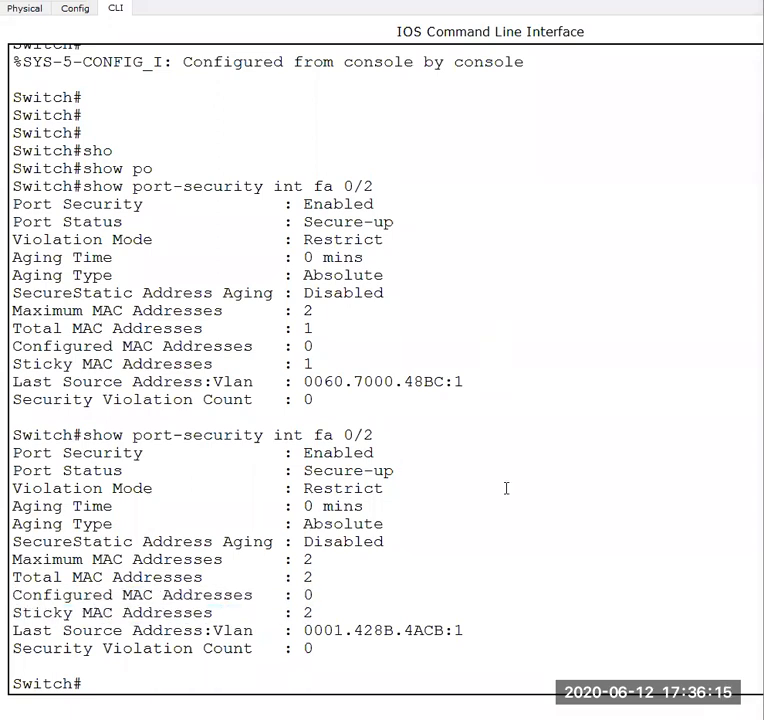
- Return to the topology and delete the cables linking PC0 and PC1 to Switch0
mouse_move(358, 682)
click(307, 675)
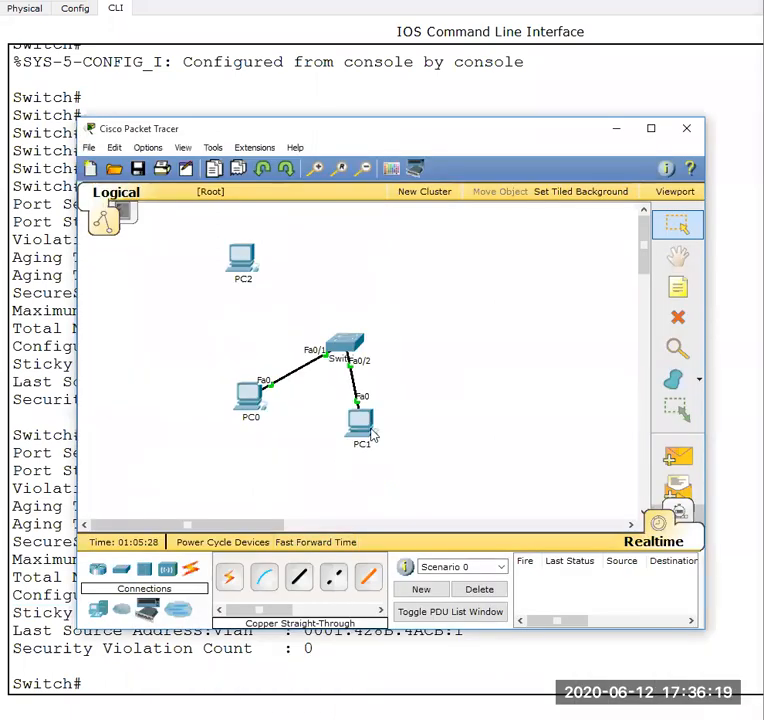
mouse_move(370, 433)
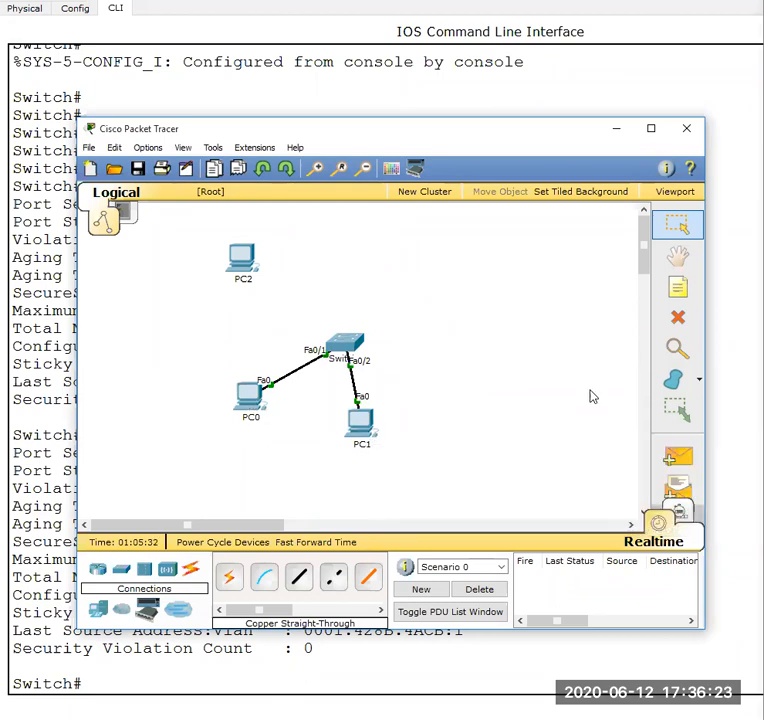
click(678, 317)
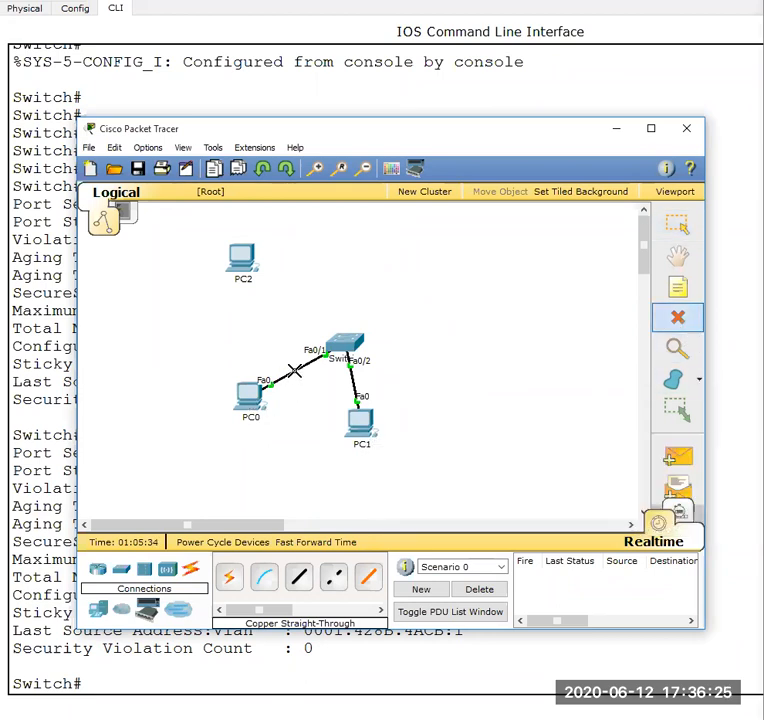
click(295, 370)
click(355, 379)
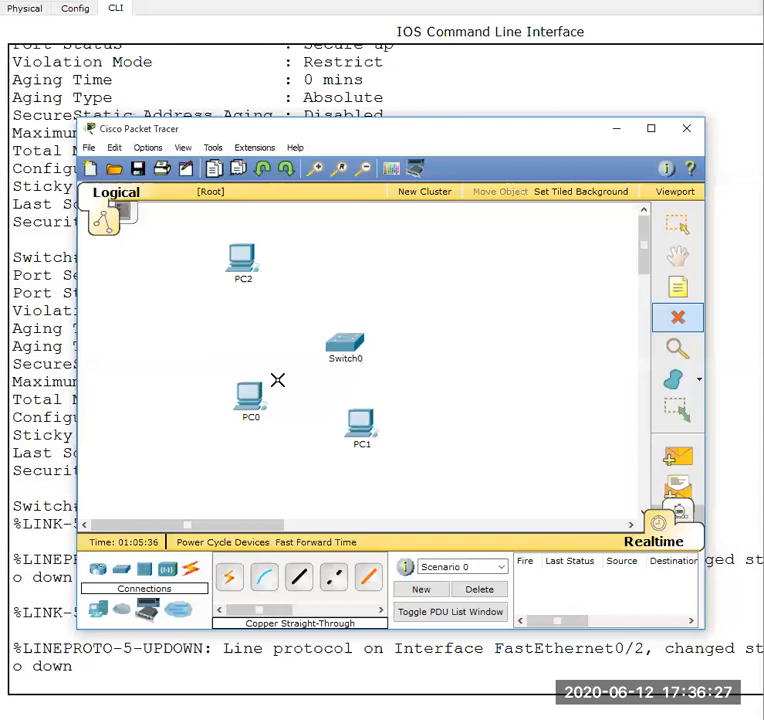
click(678, 224)
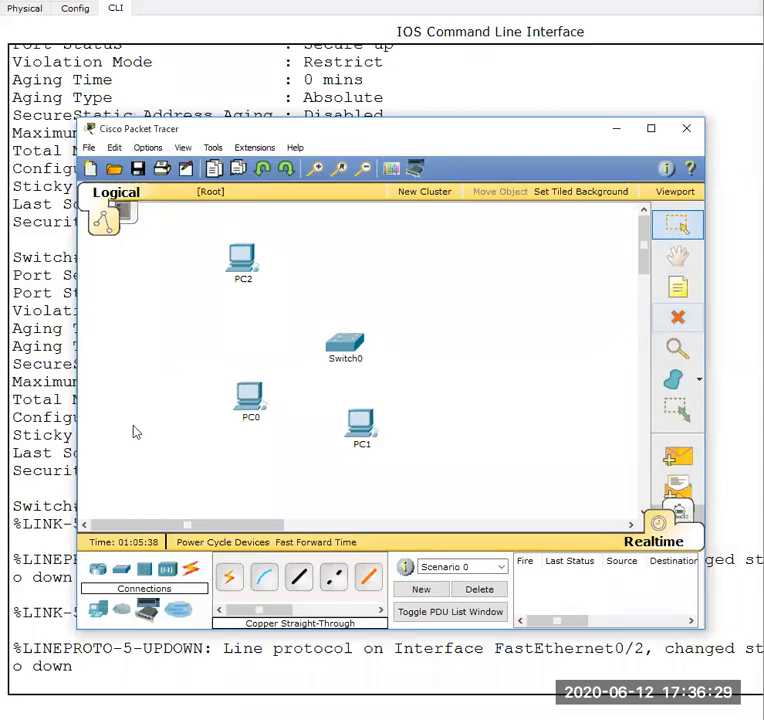
- Close PC0's Command Prompt window and cable PC0 to Switch0's FastEthernet0/2 with copper straight-through
click(250, 398)
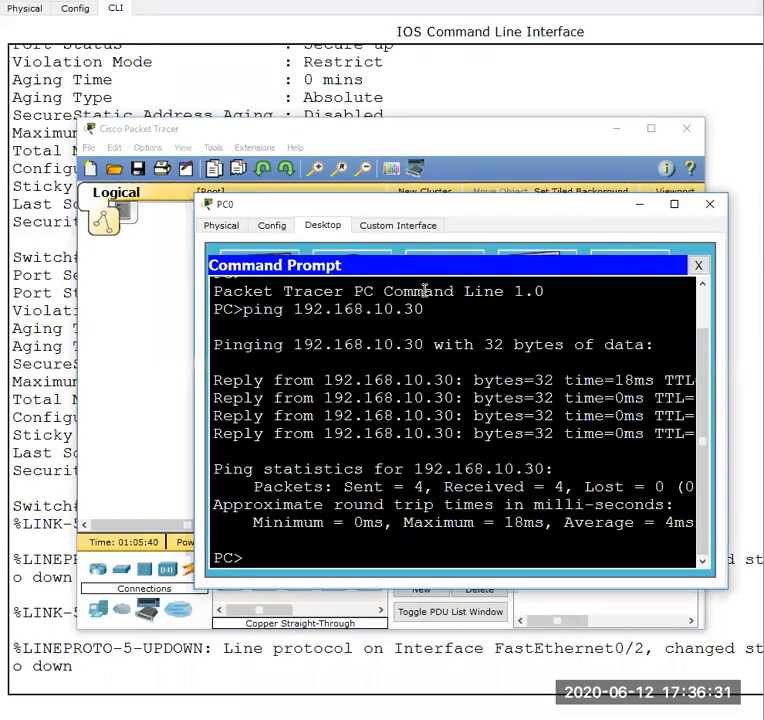
click(710, 205)
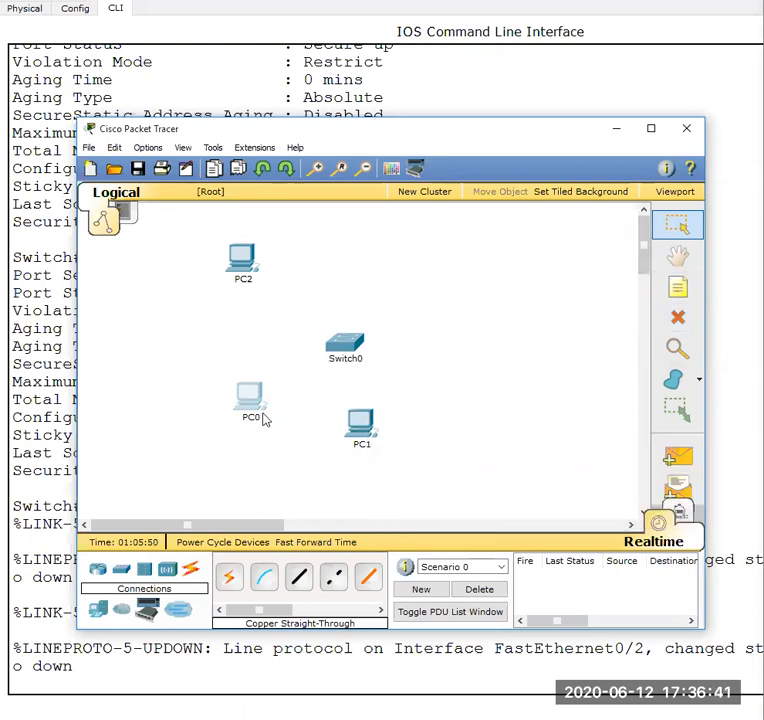
click(298, 577)
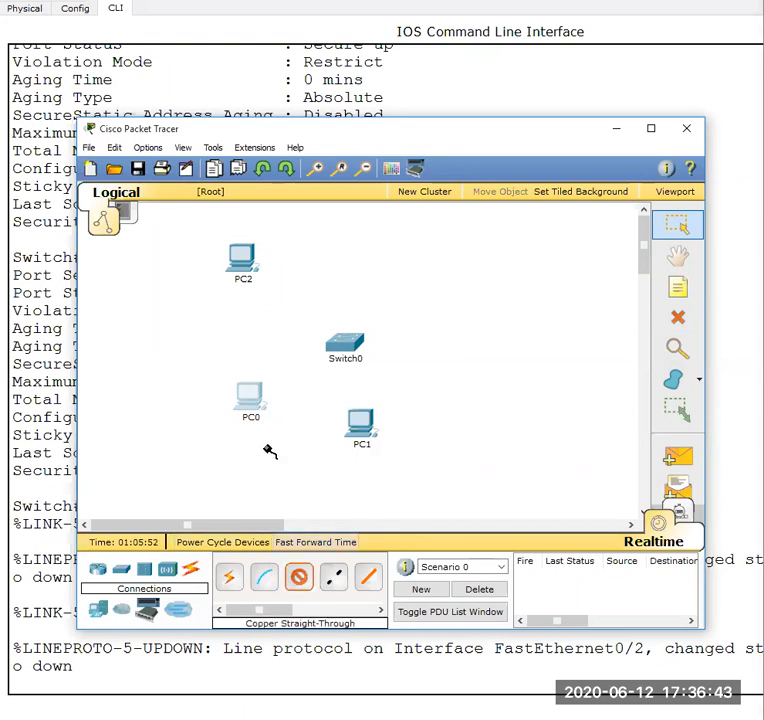
click(250, 400)
click(283, 408)
click(345, 344)
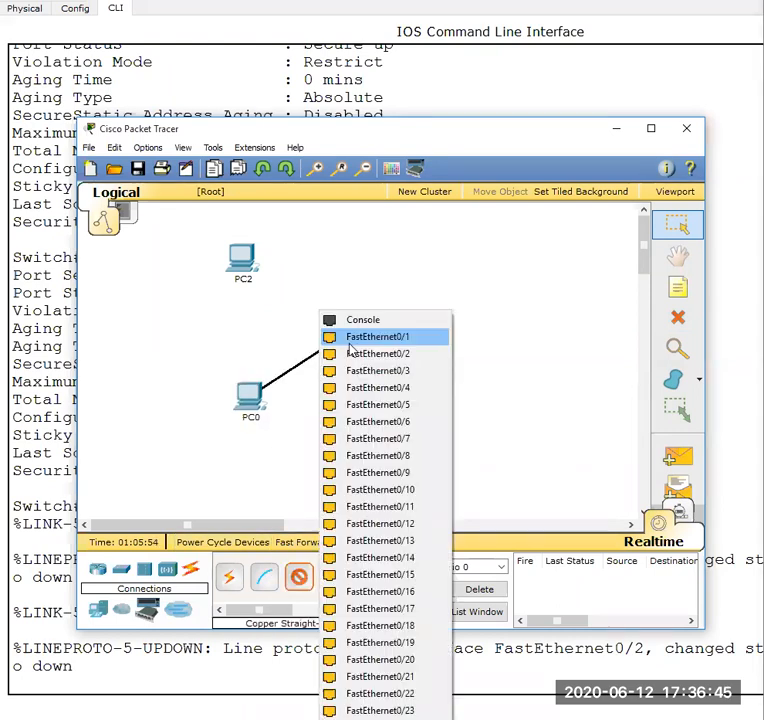
click(372, 354)
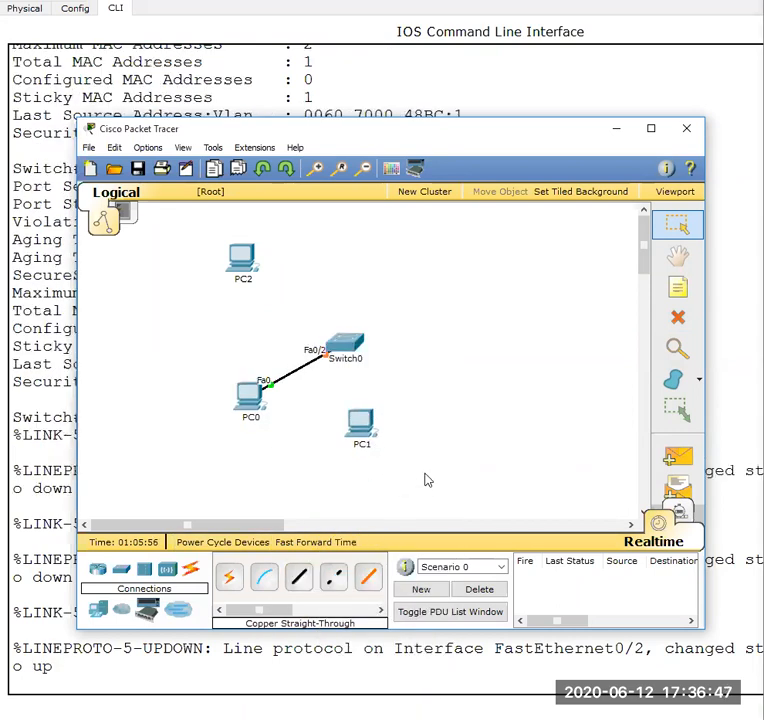
- In Switch0's command line, run show port-security int fa 0/2 once more and recall the command
mouse_move(588, 716)
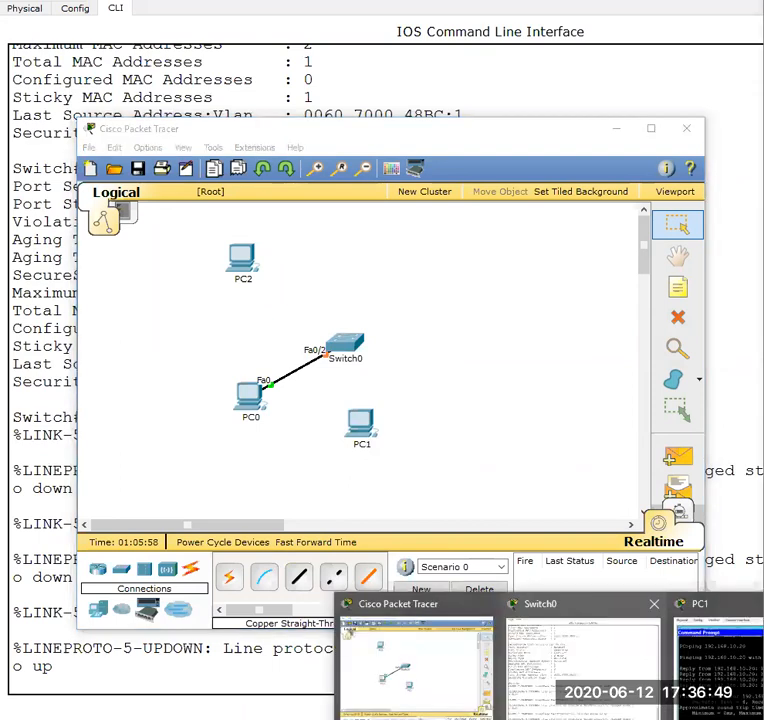
click(549, 699)
key(Return)
key(Return)
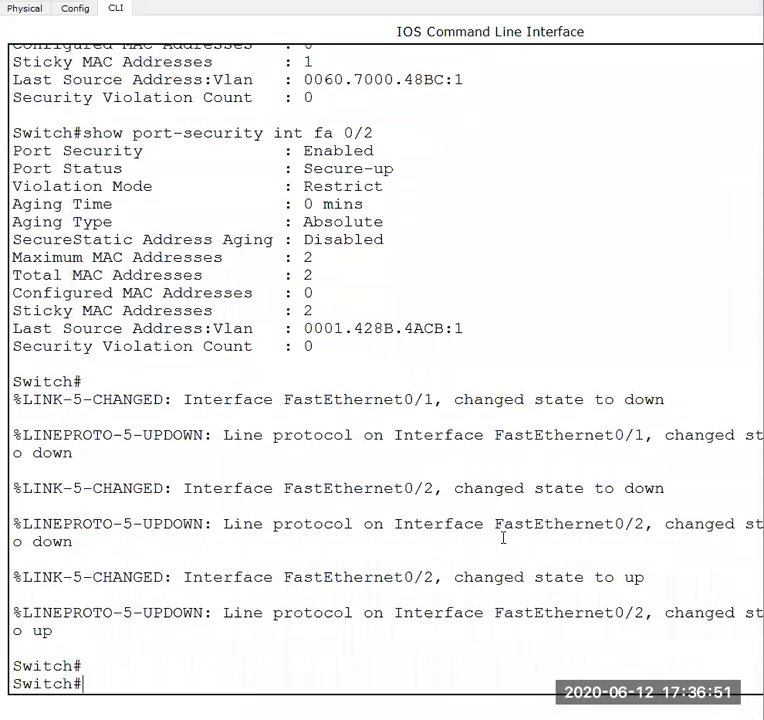
key(Return)
key(Up)
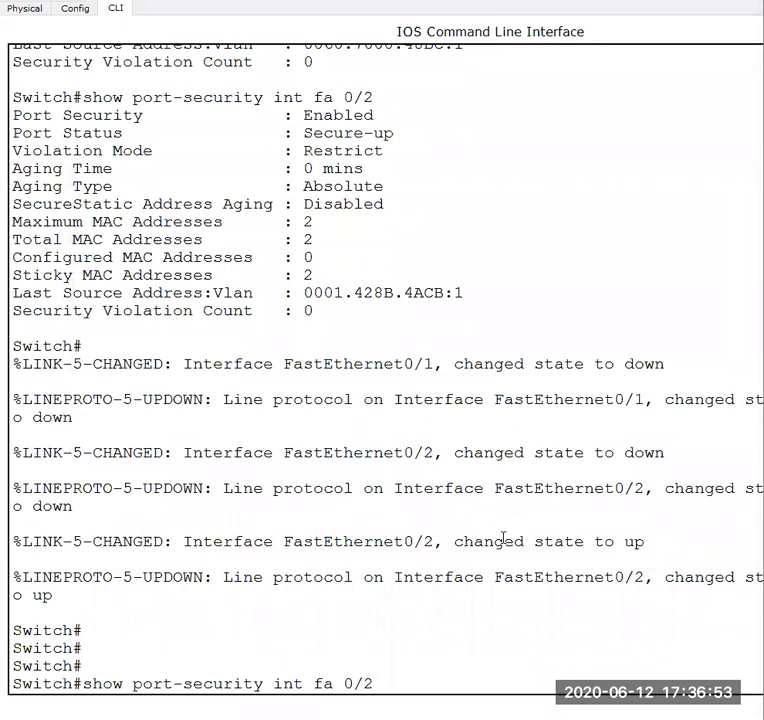
key(Return)
key(Up)
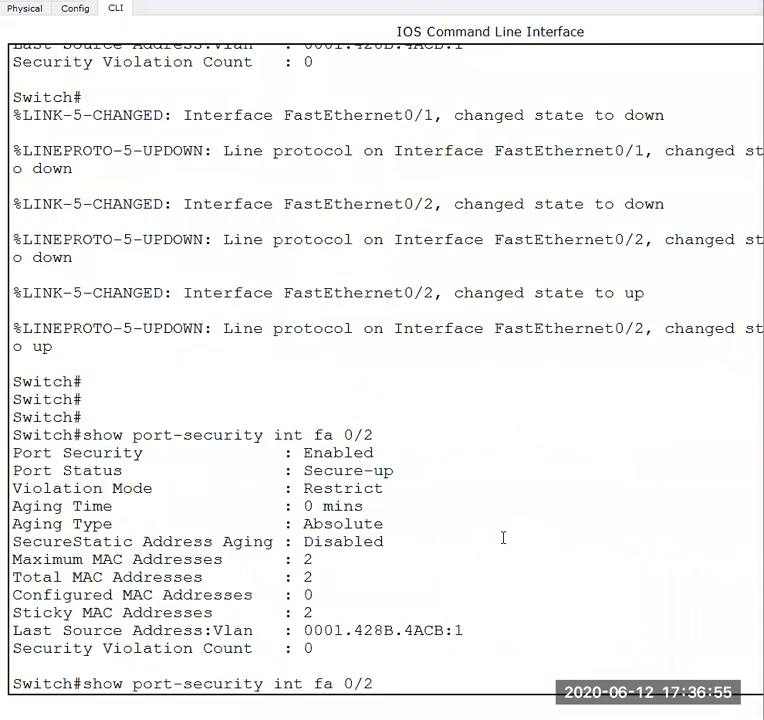
- Run show port-security int fa 0/2 two more times in Switch0's command line
key(Return)
key(Up)
key(Return)
key(Up)
key(Down)
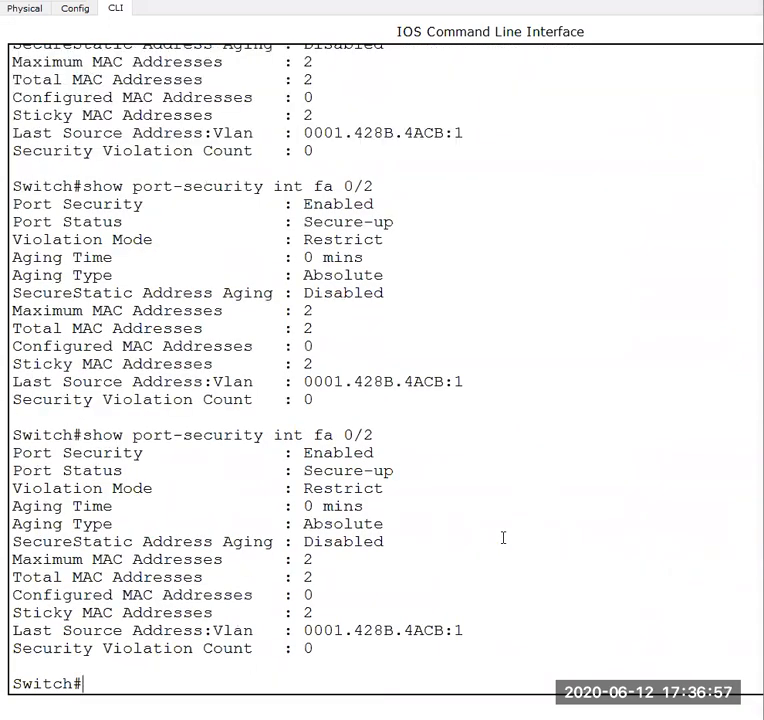
- Return to the topology, ping 192.168.10.30 from PC0's Command Prompt and interrupt the ping
mouse_move(588, 718)
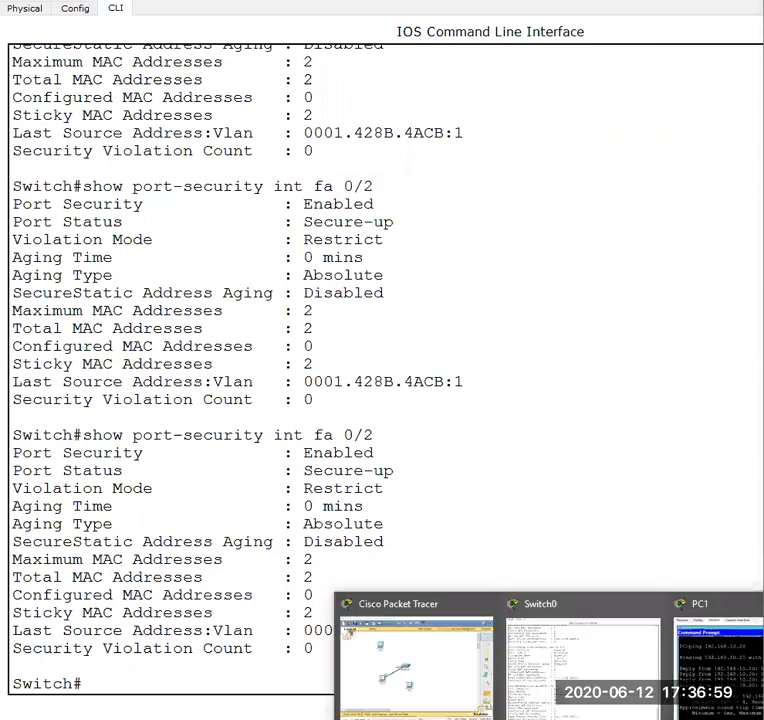
click(396, 667)
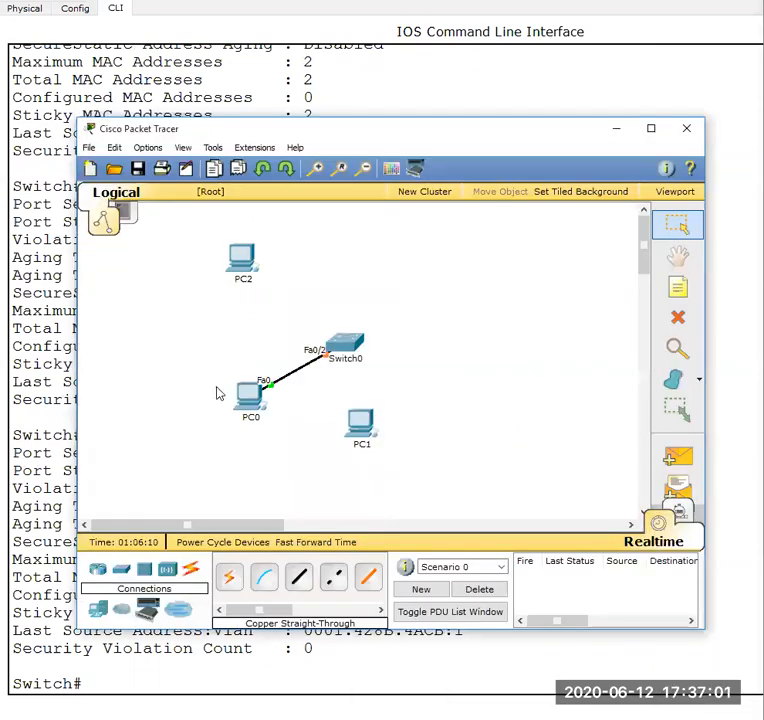
click(249, 408)
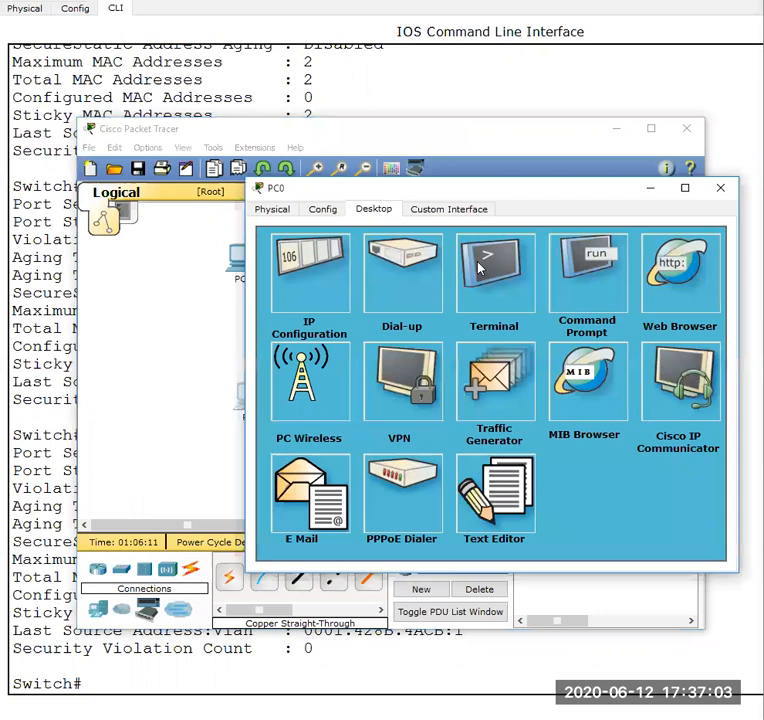
click(481, 265)
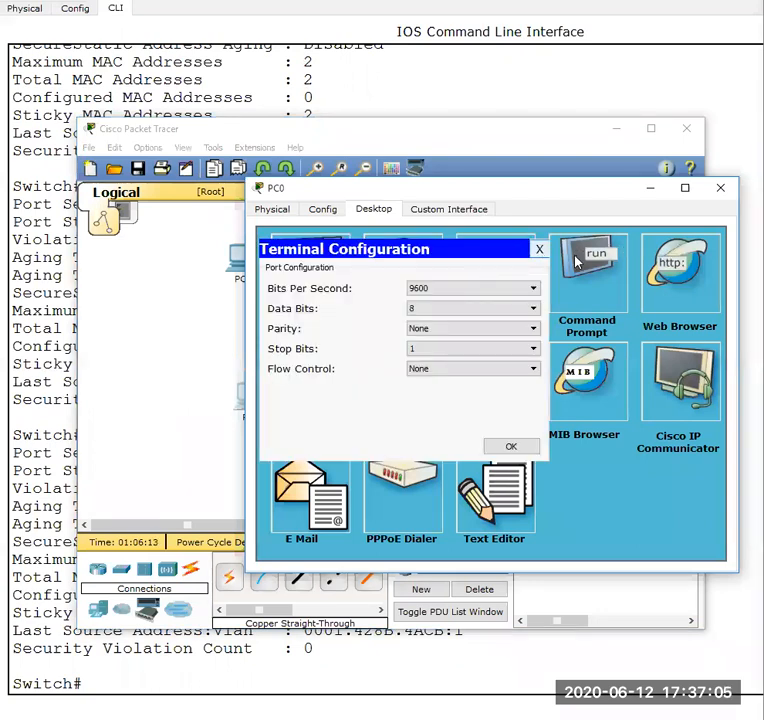
click(540, 250)
click(577, 262)
text(ping )
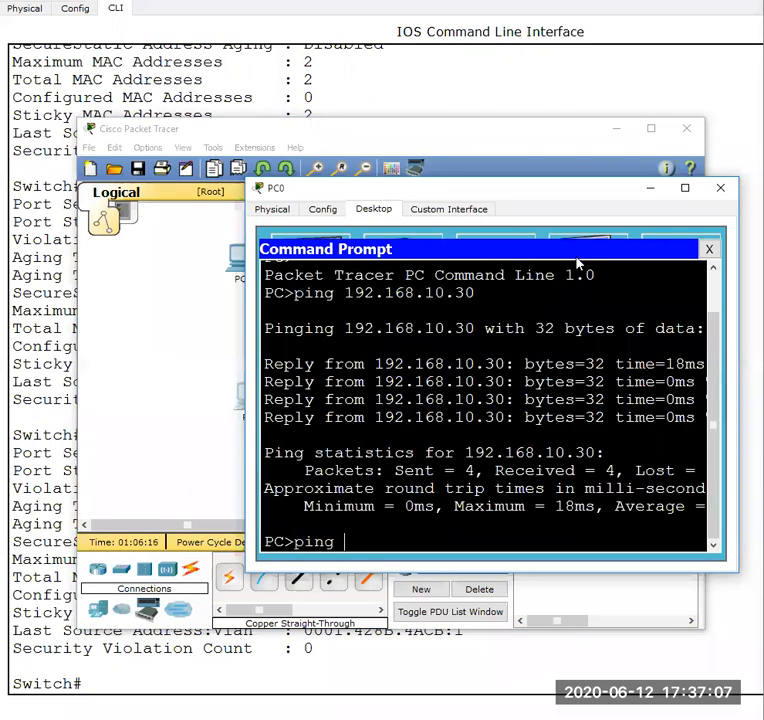
text(192.168.10.30)
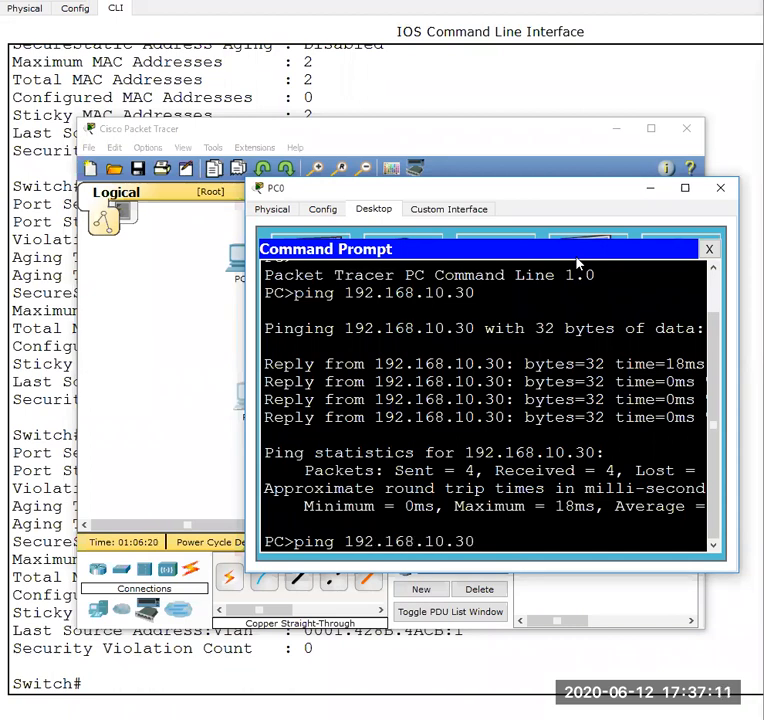
key(Return)
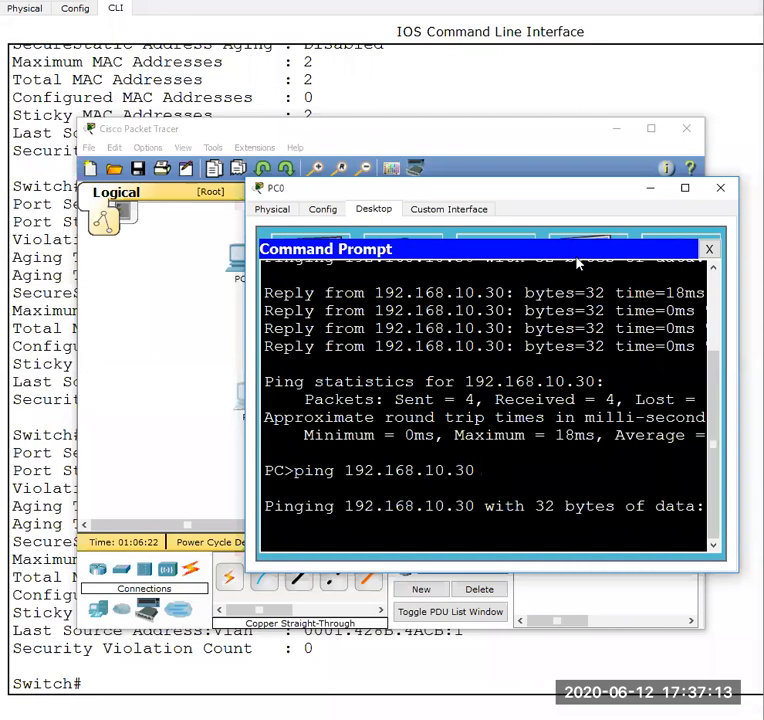
key(ctrl+c)
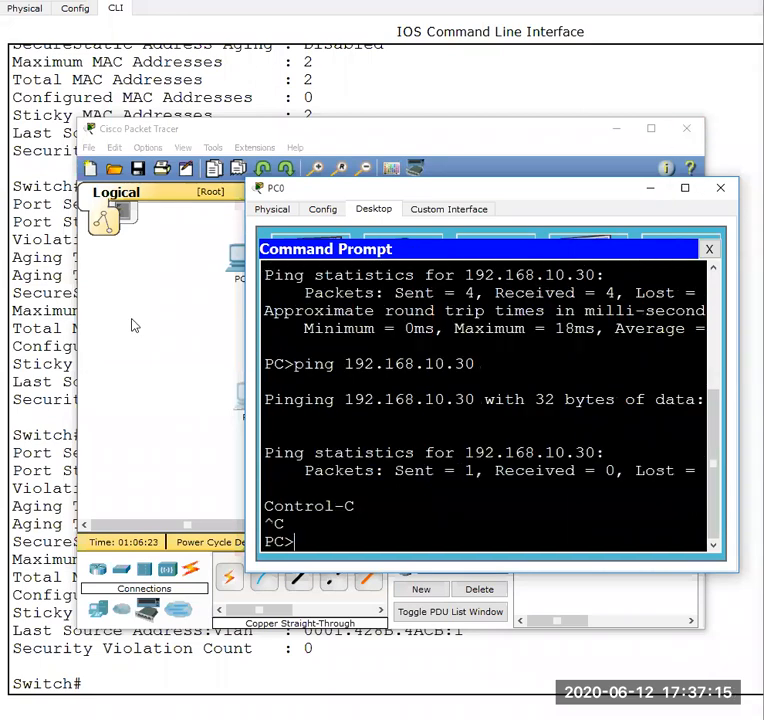
- Go back to Switch0's command line and repeat show port-security int fa 0/2 to check the violation count and last source address
click(133, 324)
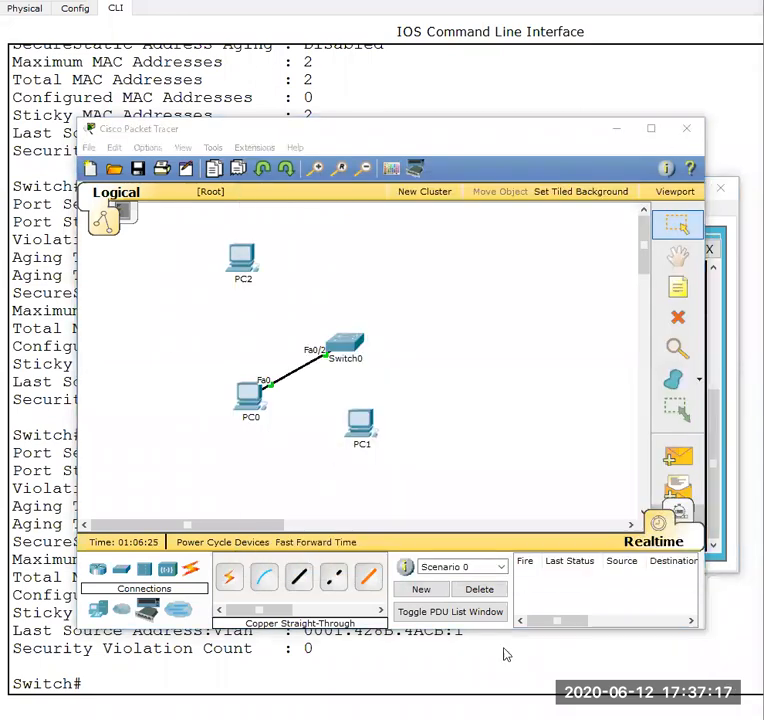
click(493, 655)
key(Up)
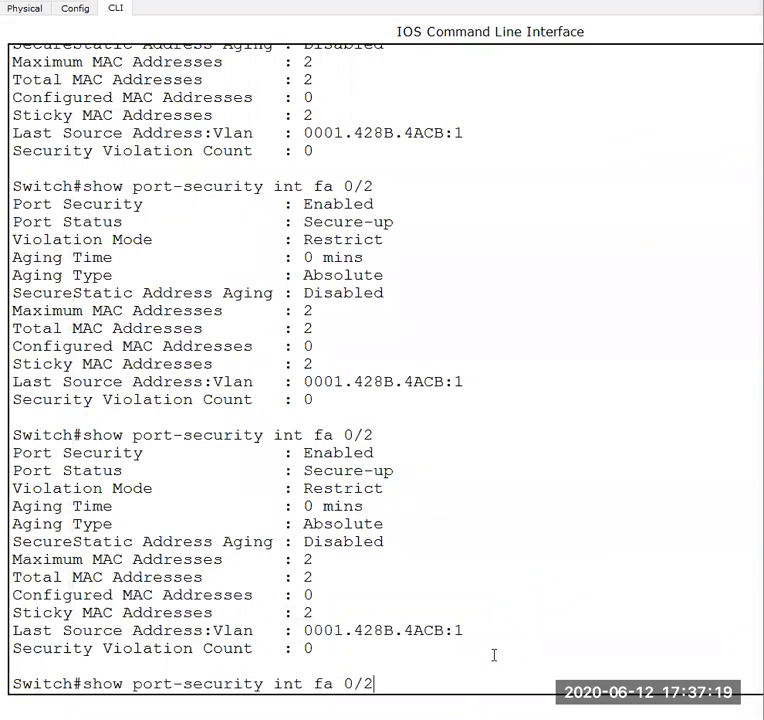
key(Return)
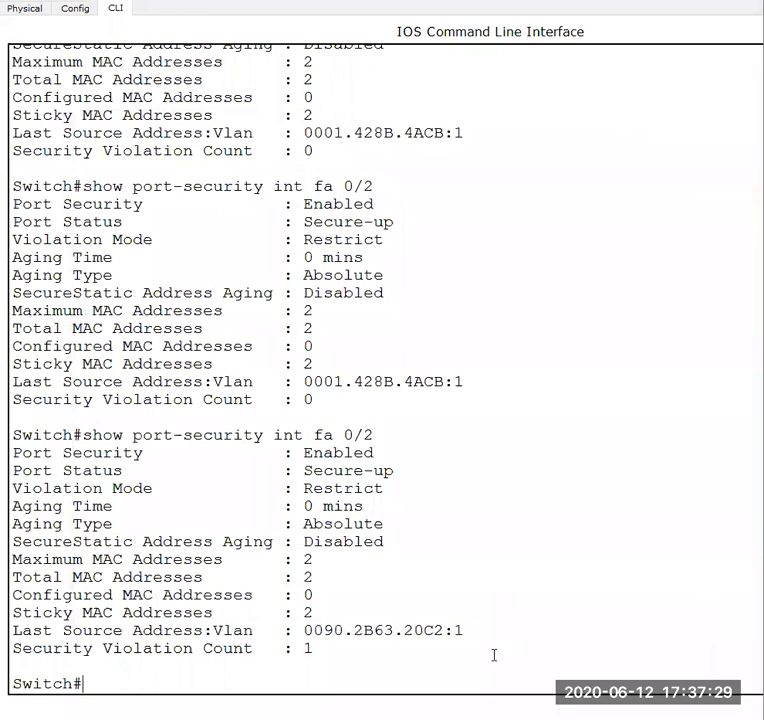
key(Up)
key(Return)
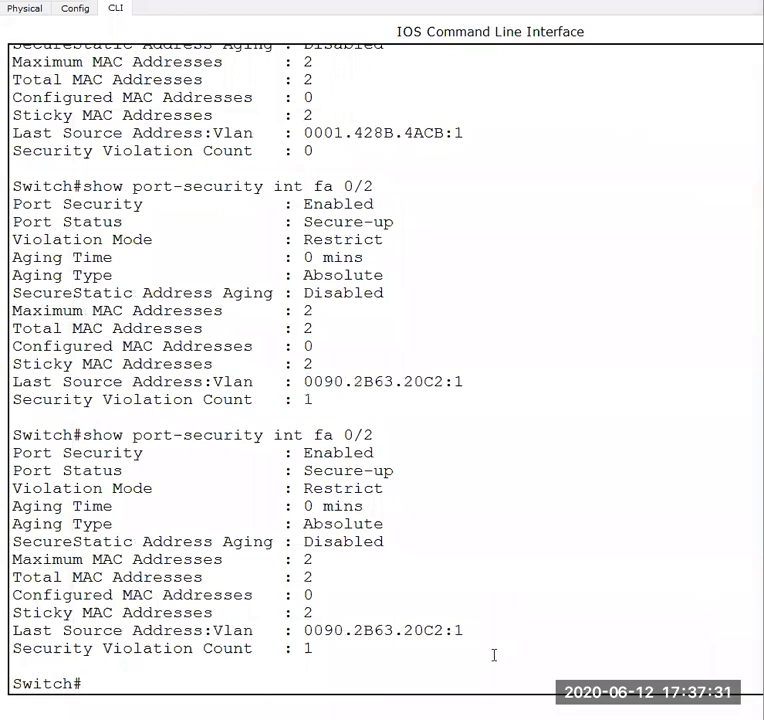
key(Up)
key(Down)
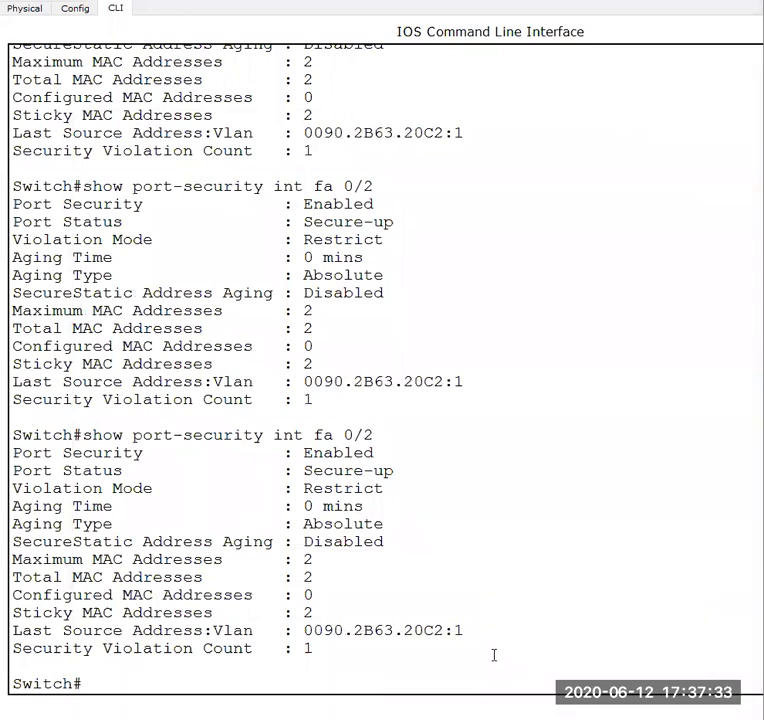
- Display Switch0's MAC address table with sho mac-address-table
text(sho mac-a)
key(Tab)
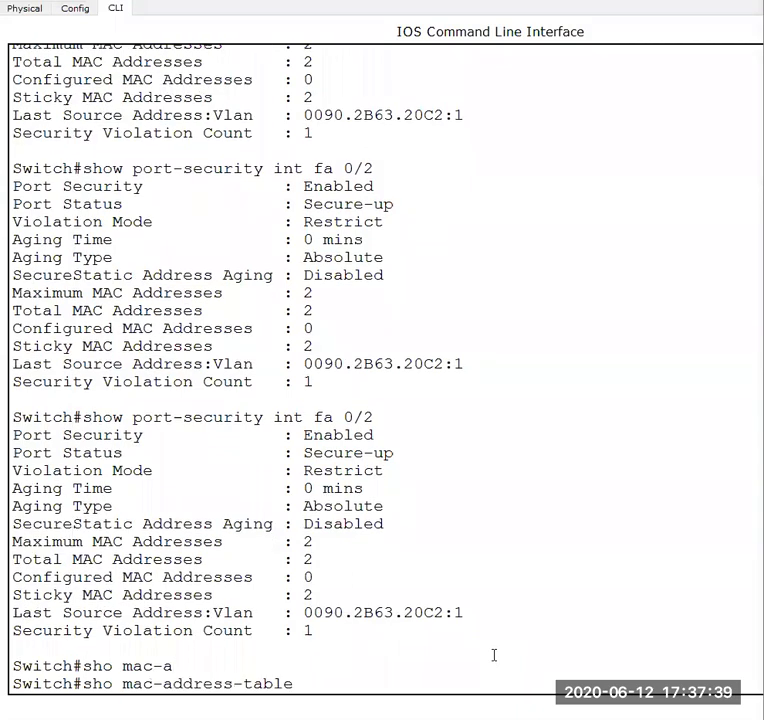
key(Return)
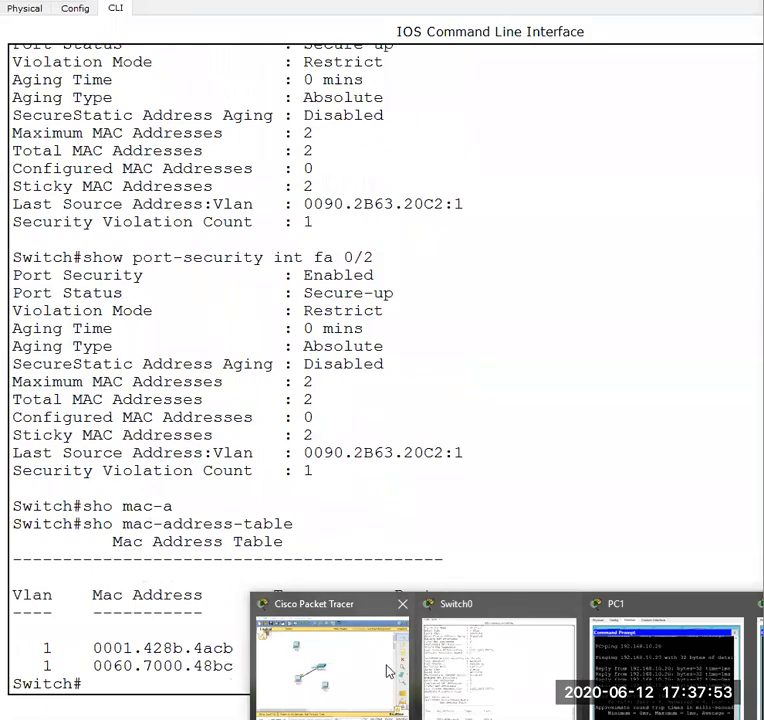
- Switch to the lab manual in Word and read on to the "Assigning IP to a switch" section with Figure 6
click(389, 670)
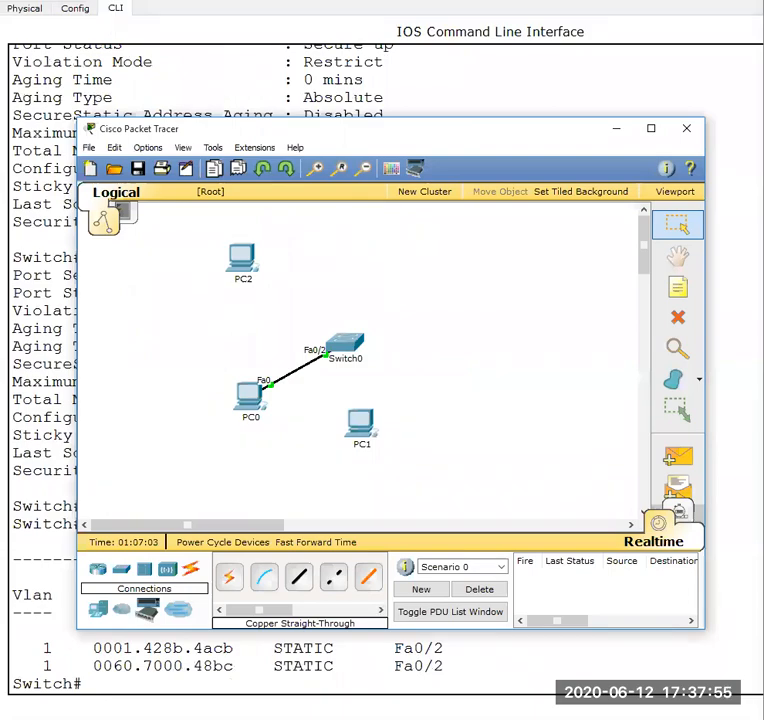
click(372, 718)
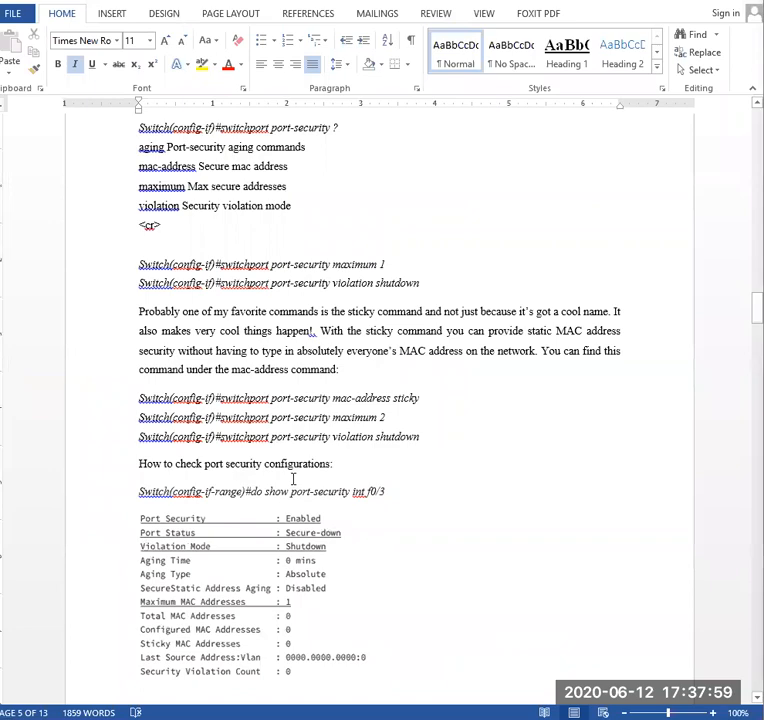
scroll(311, 428, down, 3)
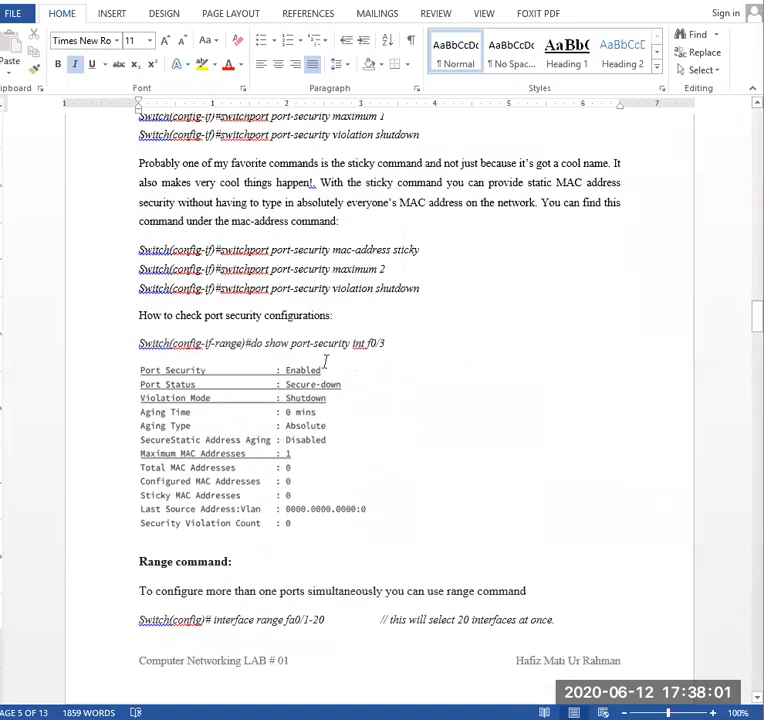
scroll(324, 361, down, 4)
scroll(264, 426, down, 6)
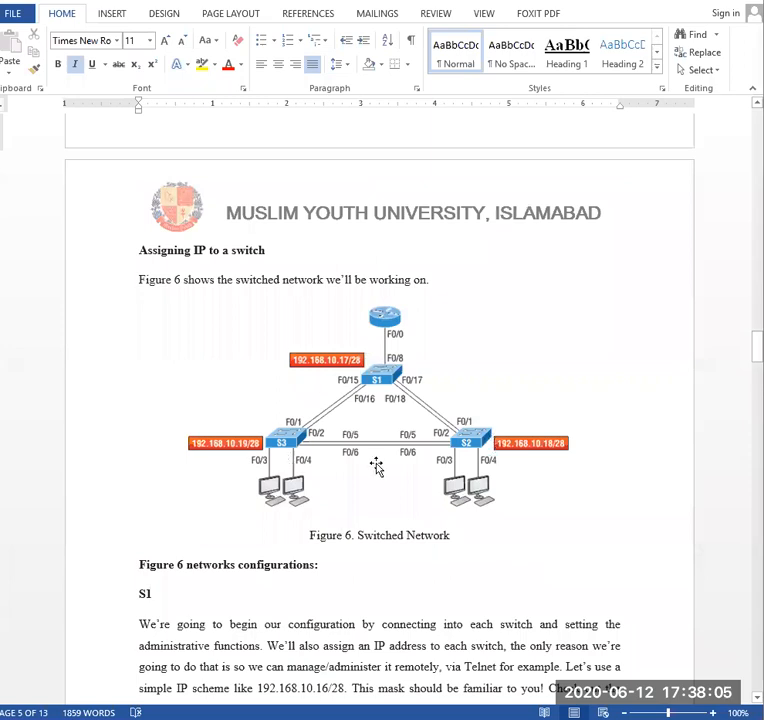
scroll(376, 467, down, 1)
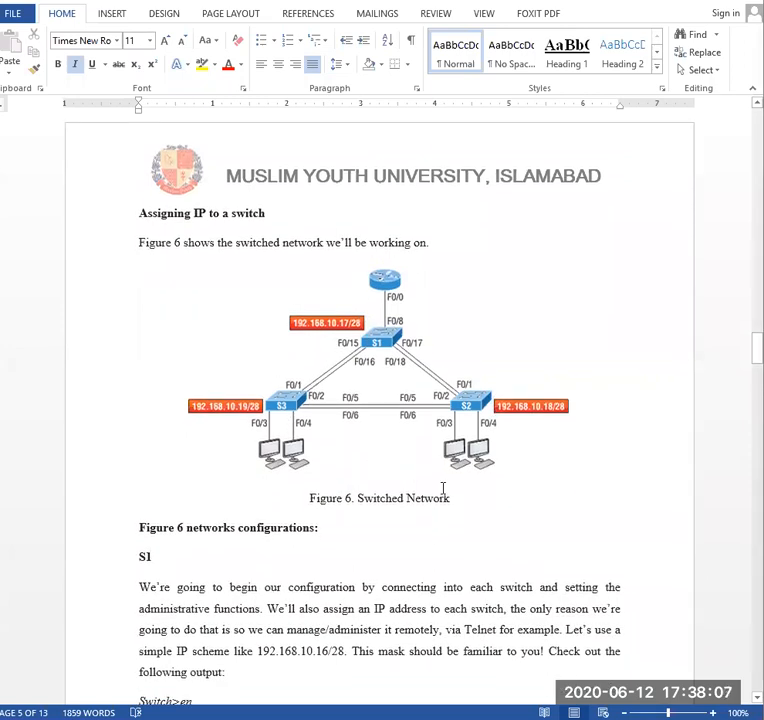
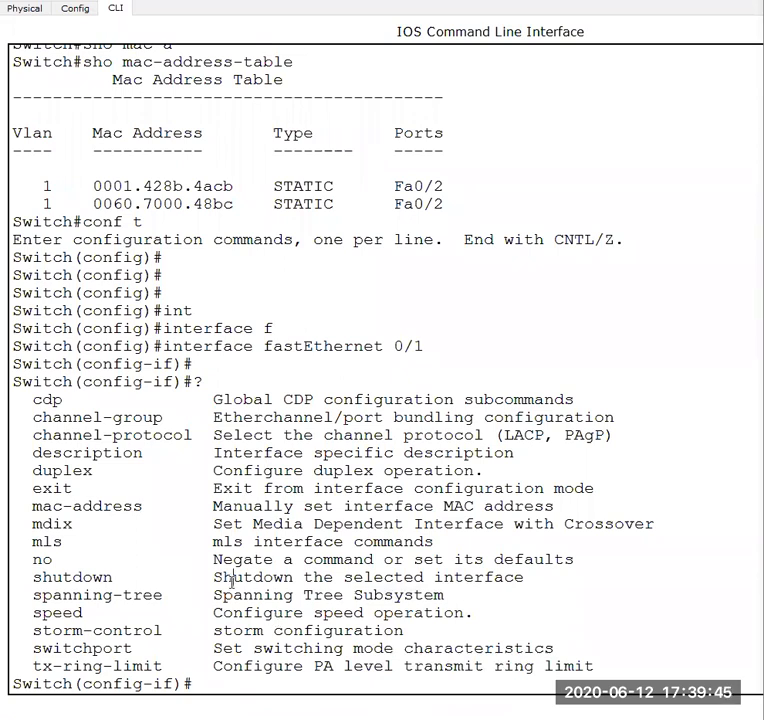
- Leave interface and global configuration mode on Switch0 with exit, back to the privileged prompt
text(exit)
key(Return)
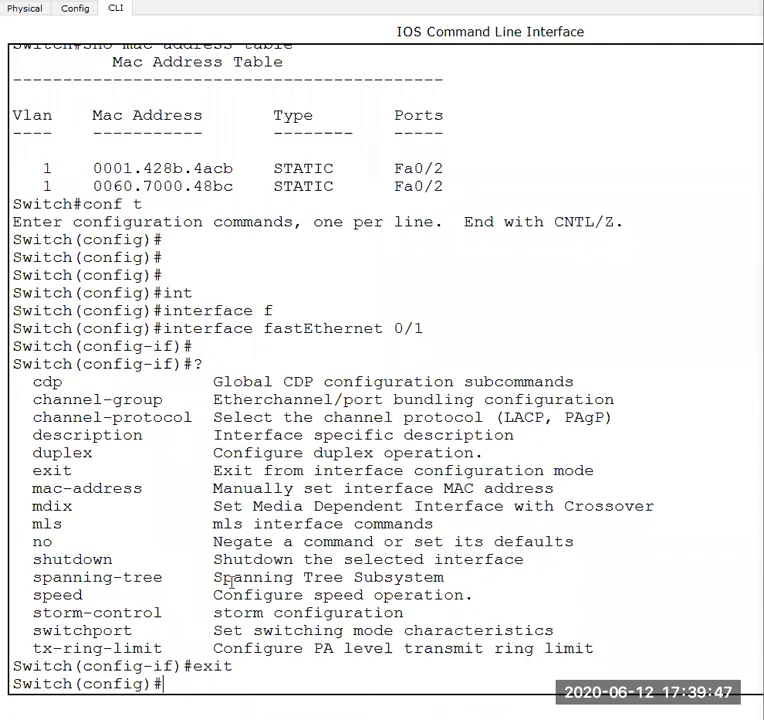
key(Return)
key(Return)
text(exit)
key(Return)
- Display Switch0's VLAN table with show vlan, highlight the ports assigned to the default VLAN and page through to the end
key(Return)
key(Return)
key(Return)
text(sho)
key(Tab)
text(vl)
key(Tab)
key(Return)
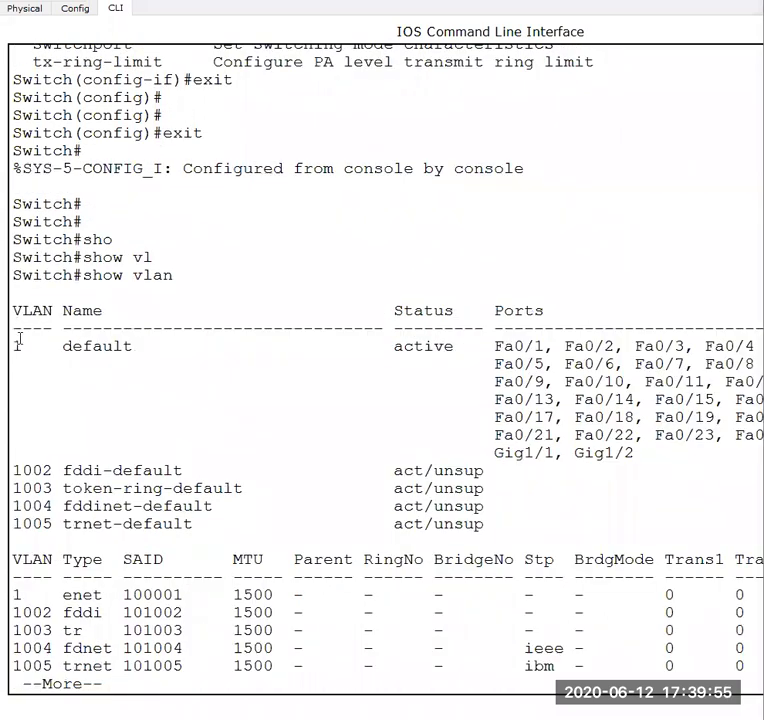
drag(496, 347, 643, 457)
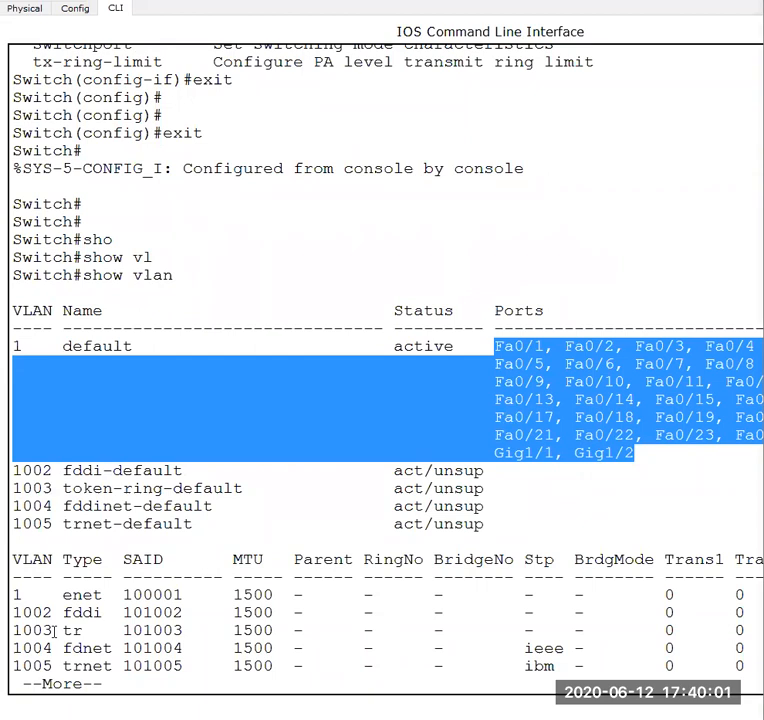
key(space)
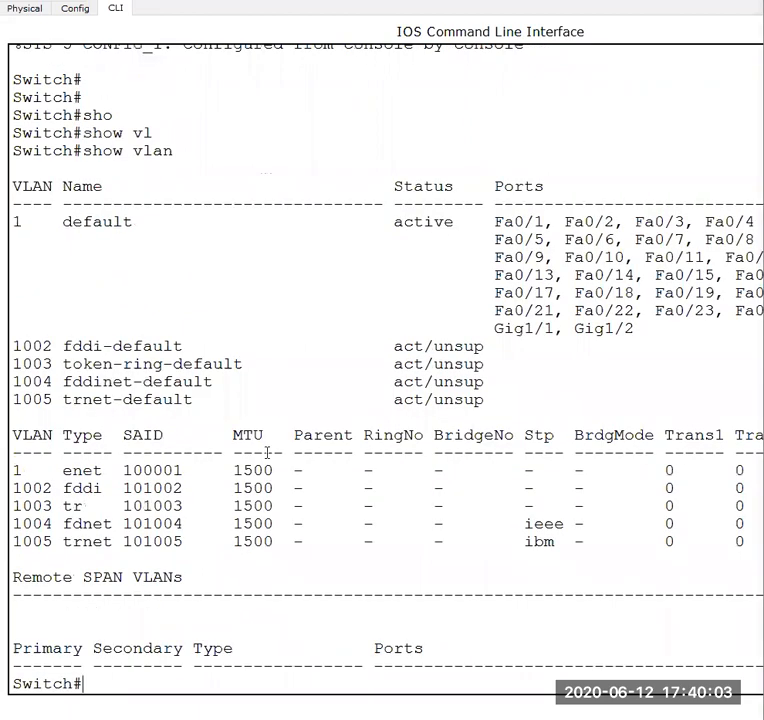
key(Return)
key(Return)
key(Return)
key(Return)
key(Return)
key(Return)
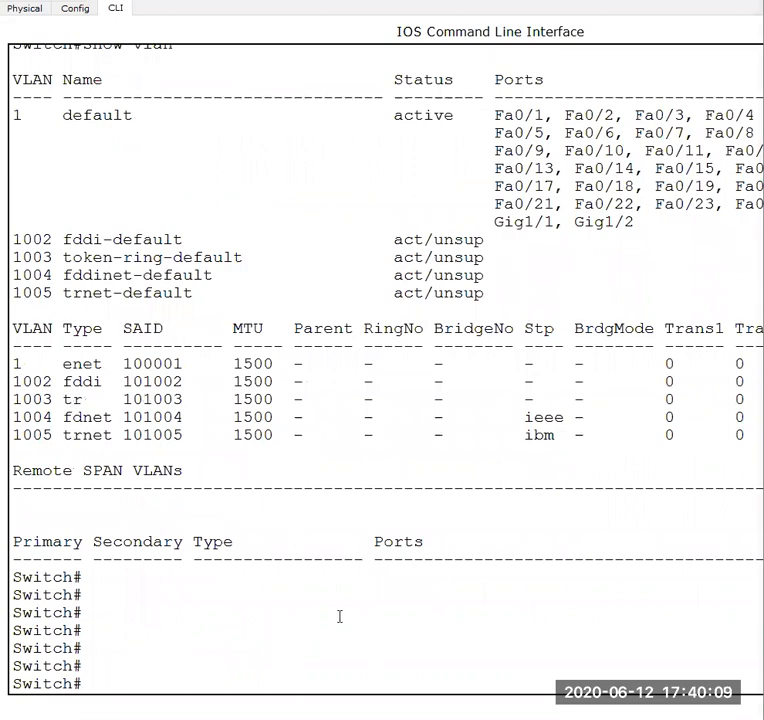
key(Return)
key(Return)
key(Return)
key(Return)
key(Return)
key(Return)
key(Return)
key(Return)
key(Return)
key(Return)
key(Return)
key(Return)
key(Return)
key(Return)
key(Return)
key(Return)
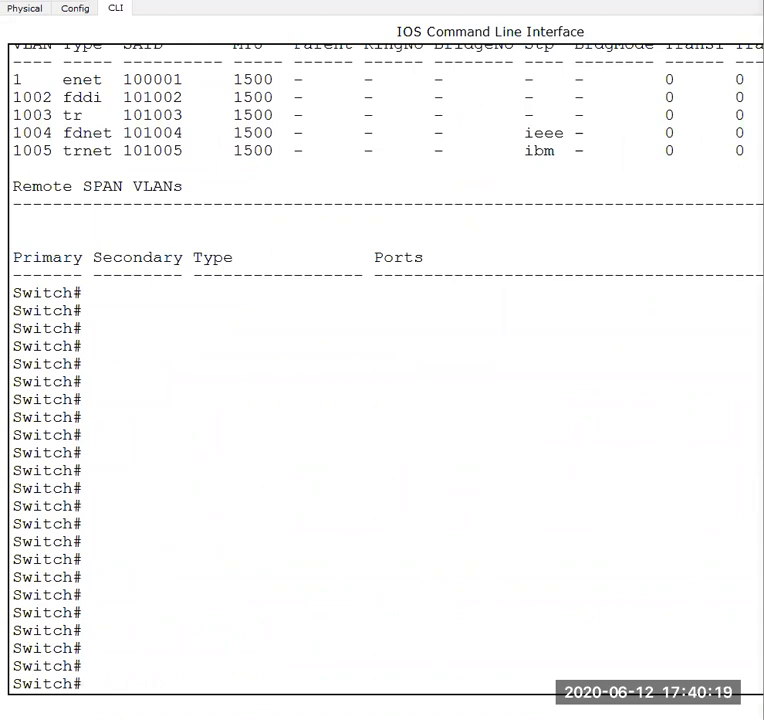
- Switch to the lab manual in Word and compare the first S1 configuration commands with the Figure 6 network diagram
mouse_move(460, 719)
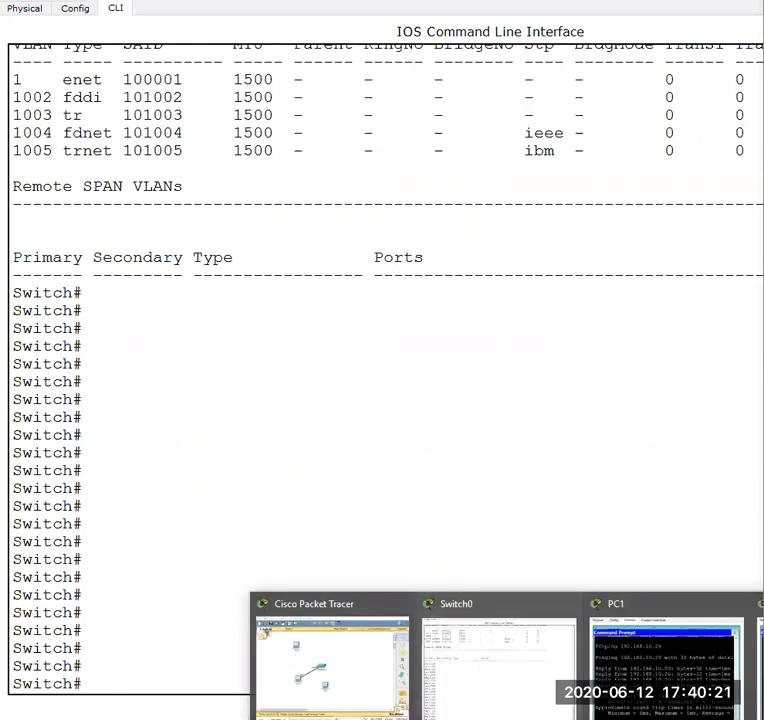
mouse_move(437, 719)
click(610, 667)
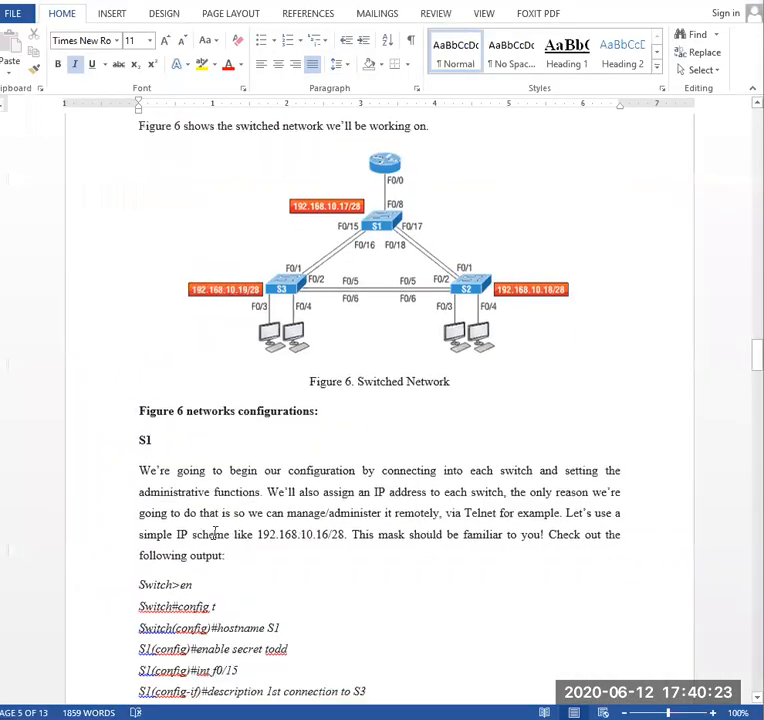
scroll(214, 533, down, 3)
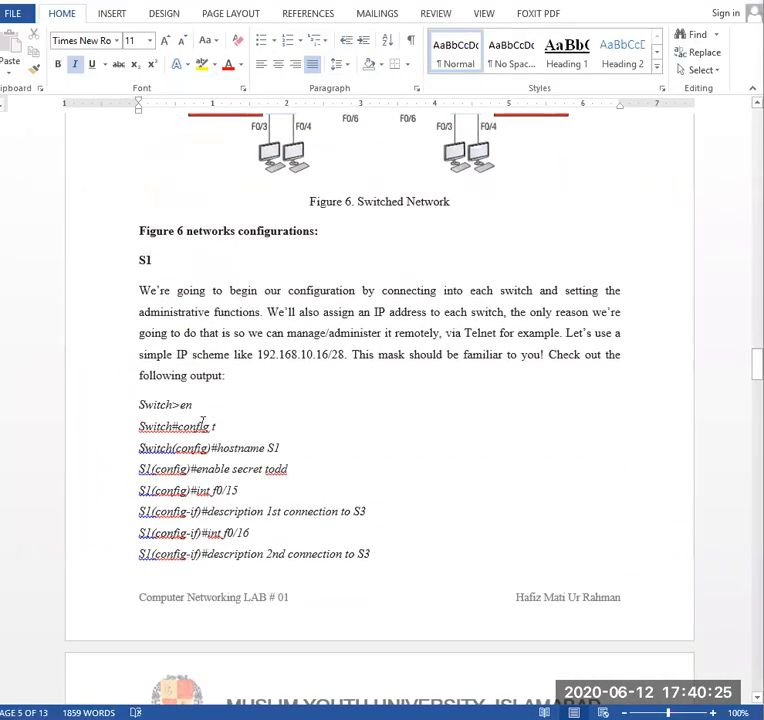
click(249, 482)
scroll(449, 324, up, 3)
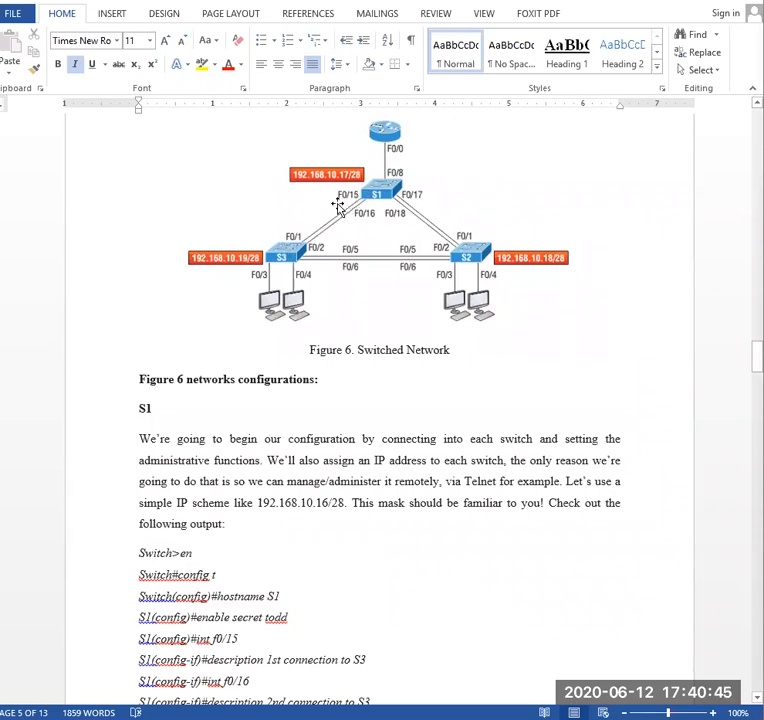
scroll(329, 491, down, 3)
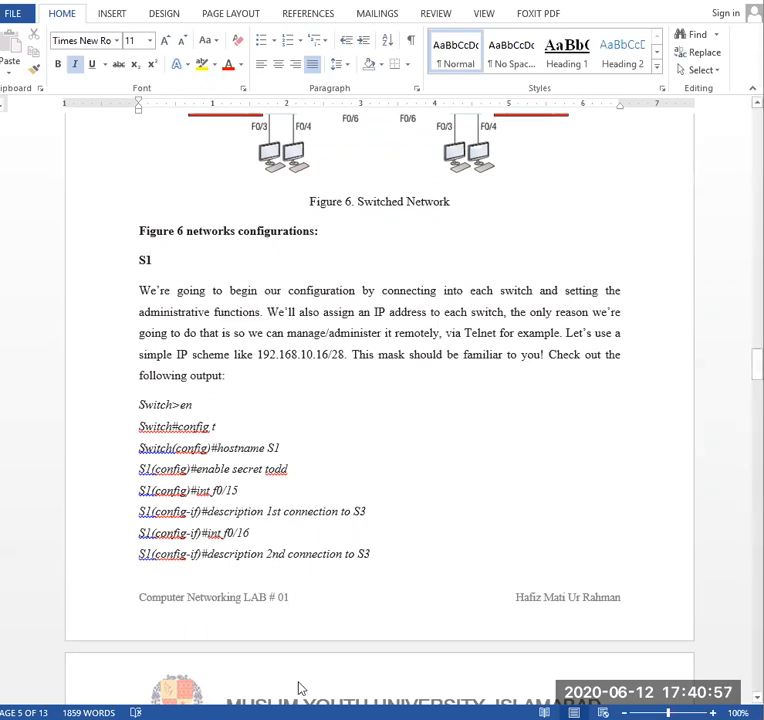
- Return to Switch0's command line, highlight the description entry in the interface command help, and go back to the prompt
mouse_move(331, 632)
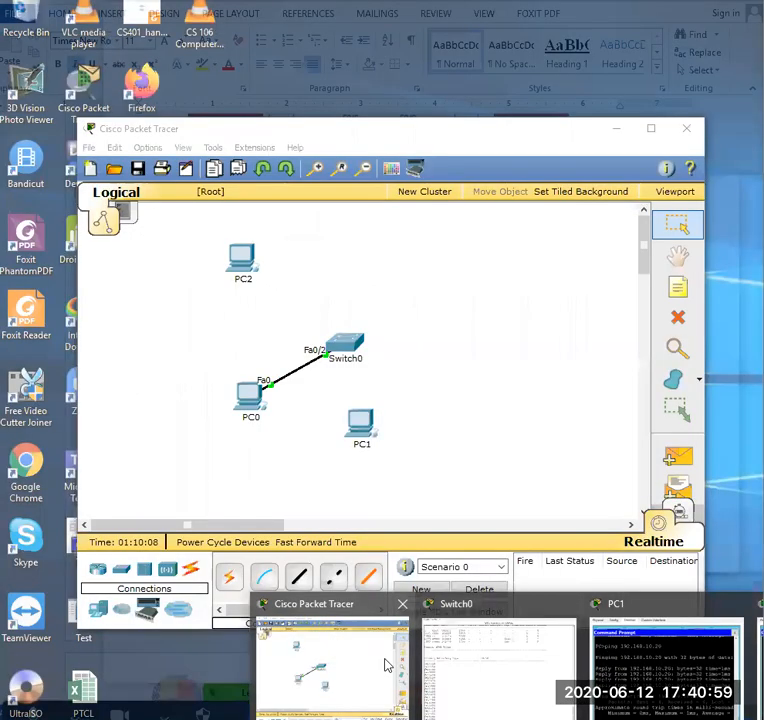
click(445, 655)
scroll(303, 448, up, 12)
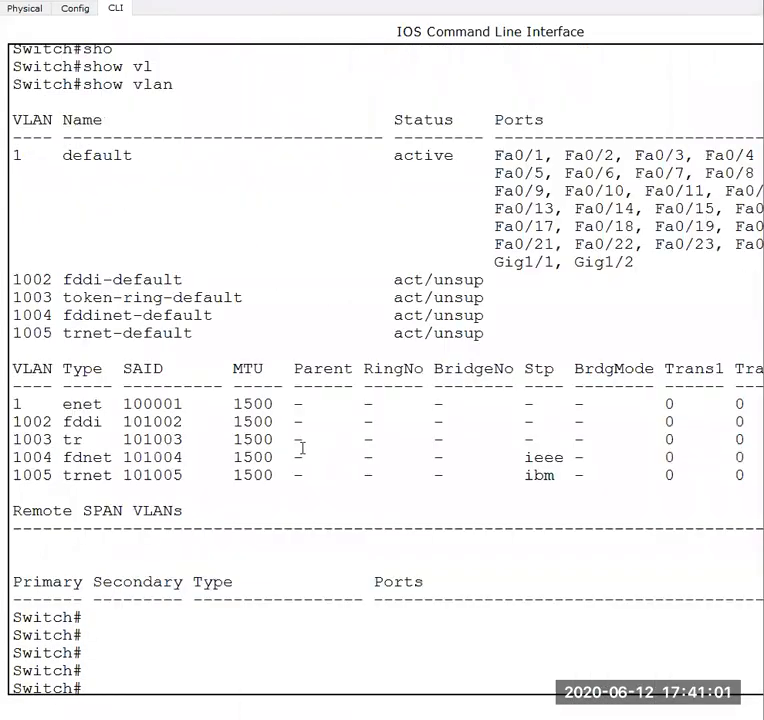
scroll(10, 125, up, 3)
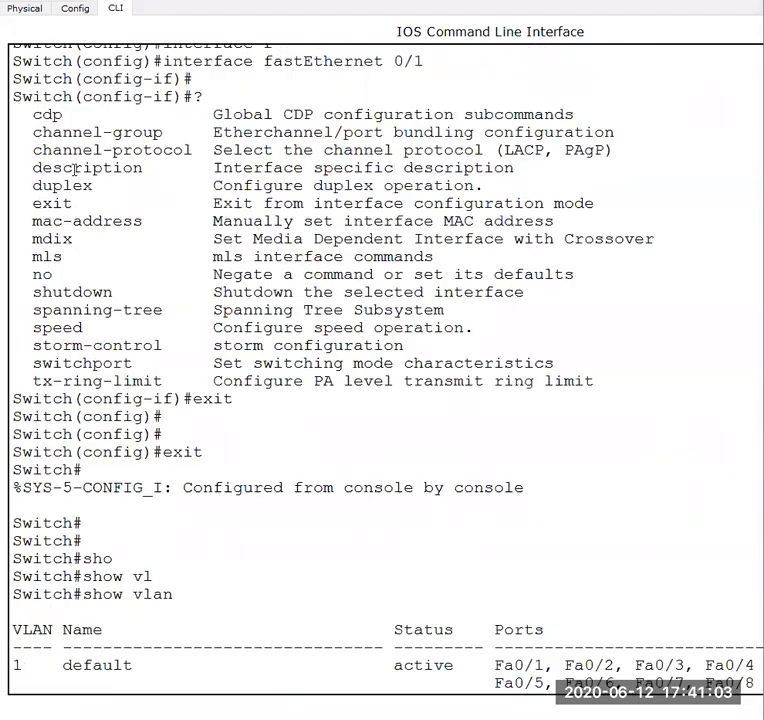
drag(34, 167, 521, 171)
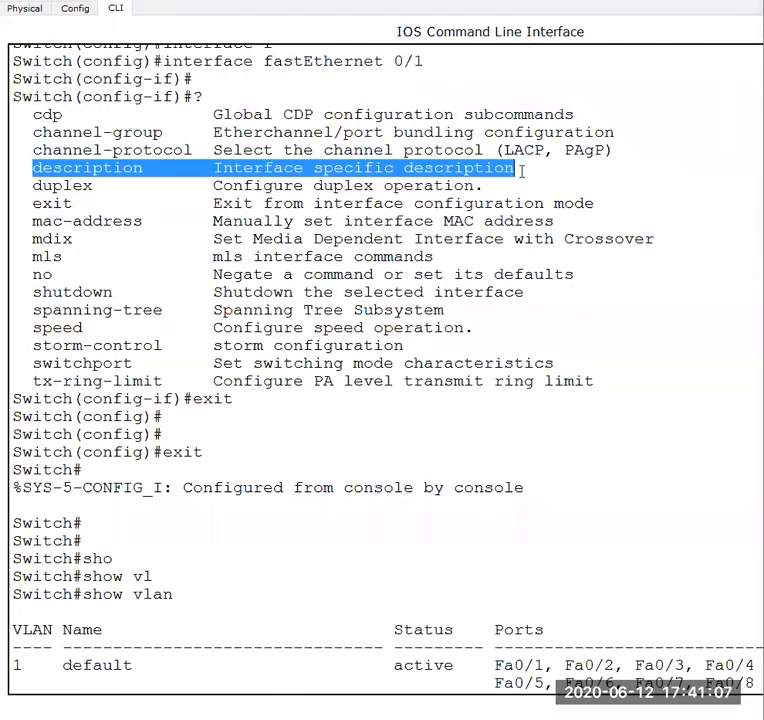
click(473, 487)
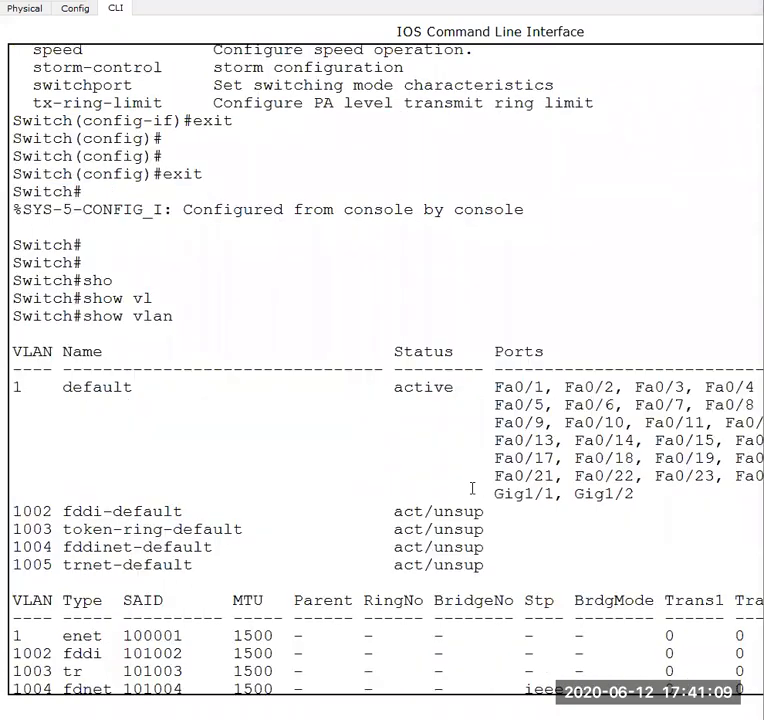
key(Return)
key(Return)
key(Return)
key(Return)
key(Return)
key(Return)
key(Return)
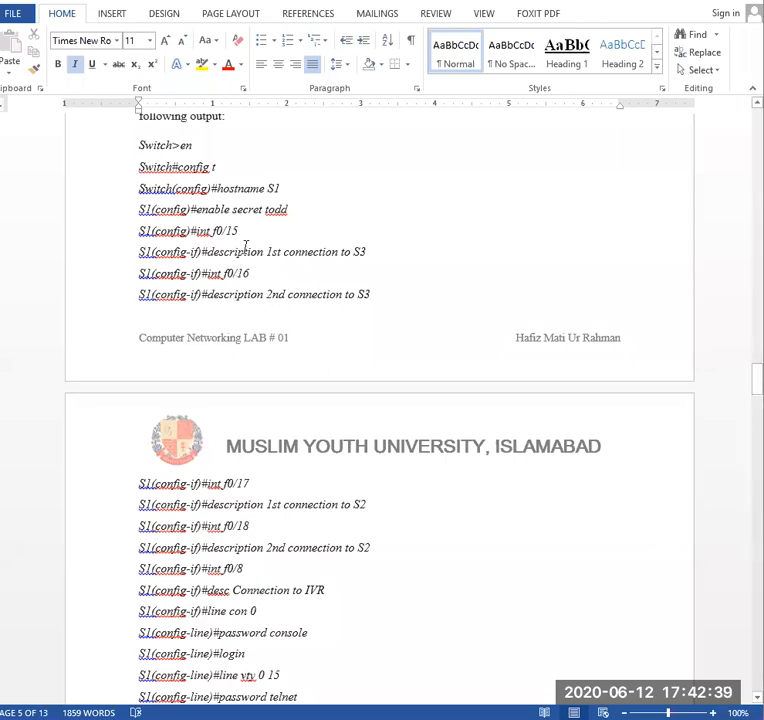
- Review the lab manual's S1 configuration listing from enable secret through copy run start, checking it against Figure 6
scroll(245, 245, up, 1)
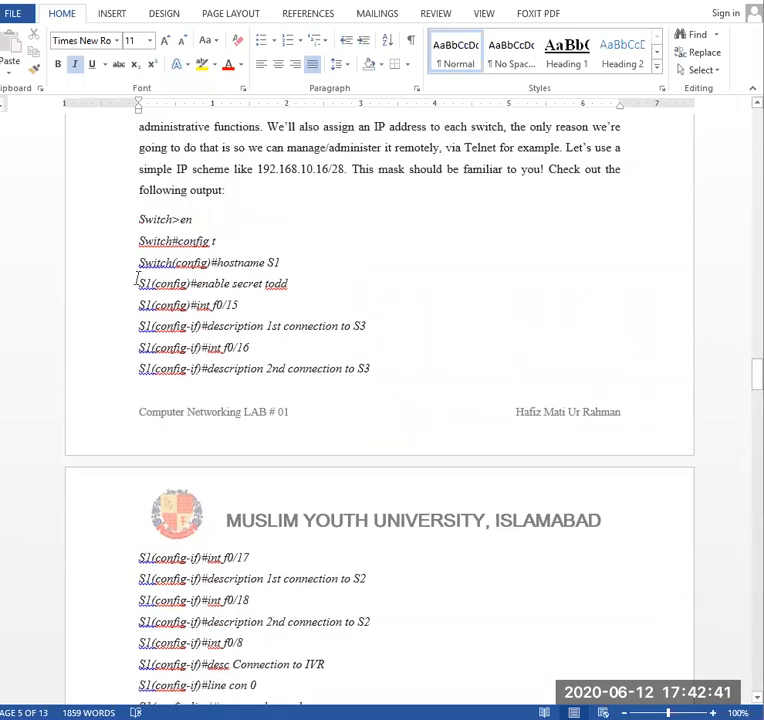
drag(139, 284, 280, 470)
drag(228, 352, 228, 392)
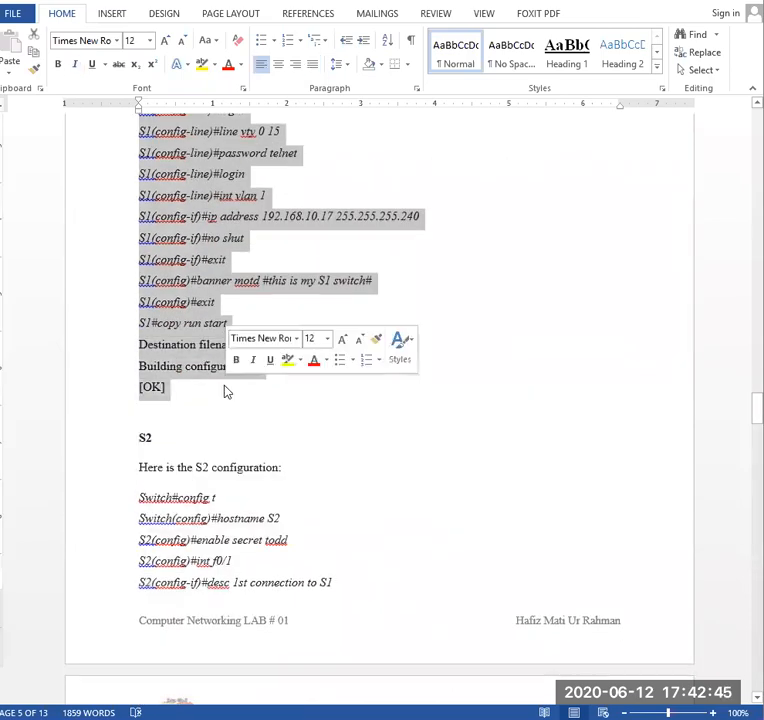
scroll(228, 392, up, 15)
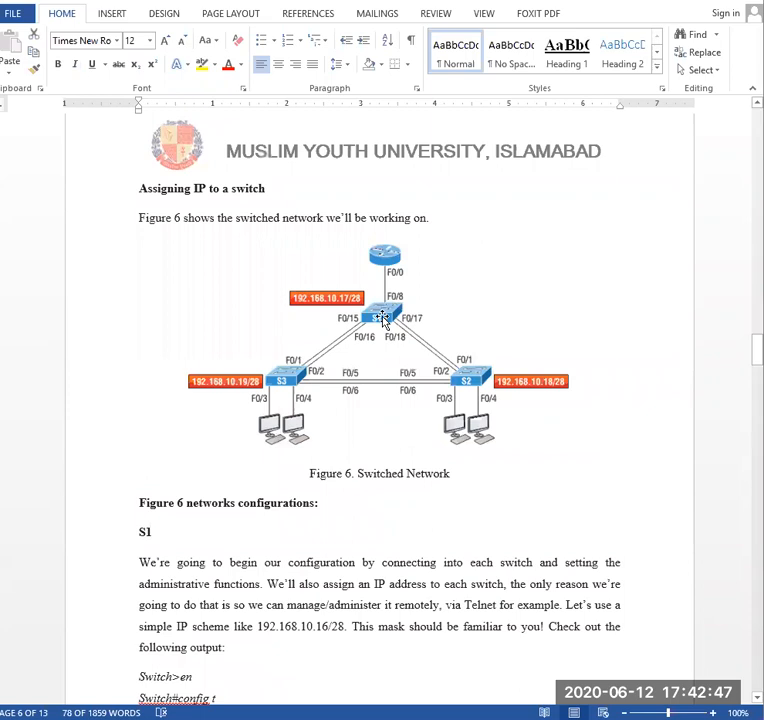
scroll(361, 349, down, 8)
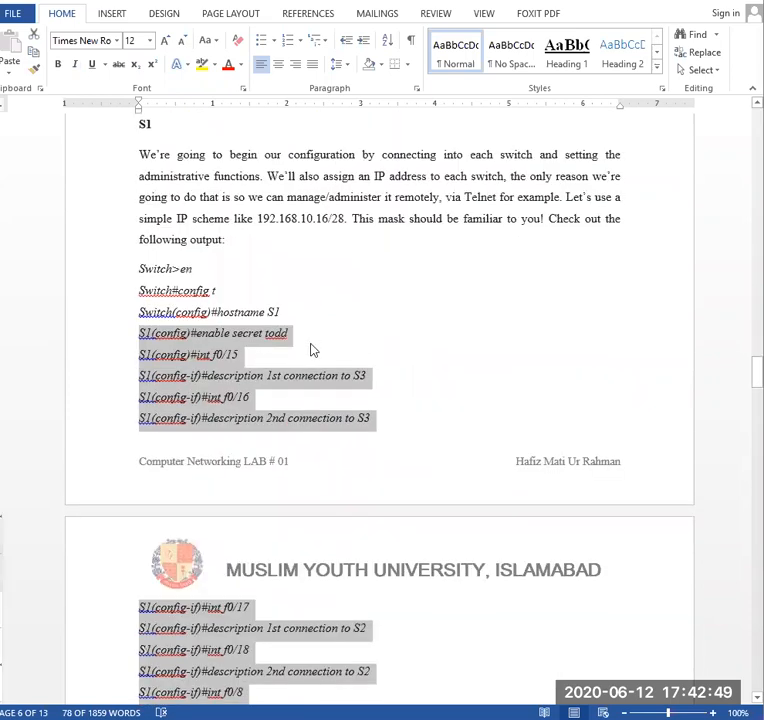
click(305, 340)
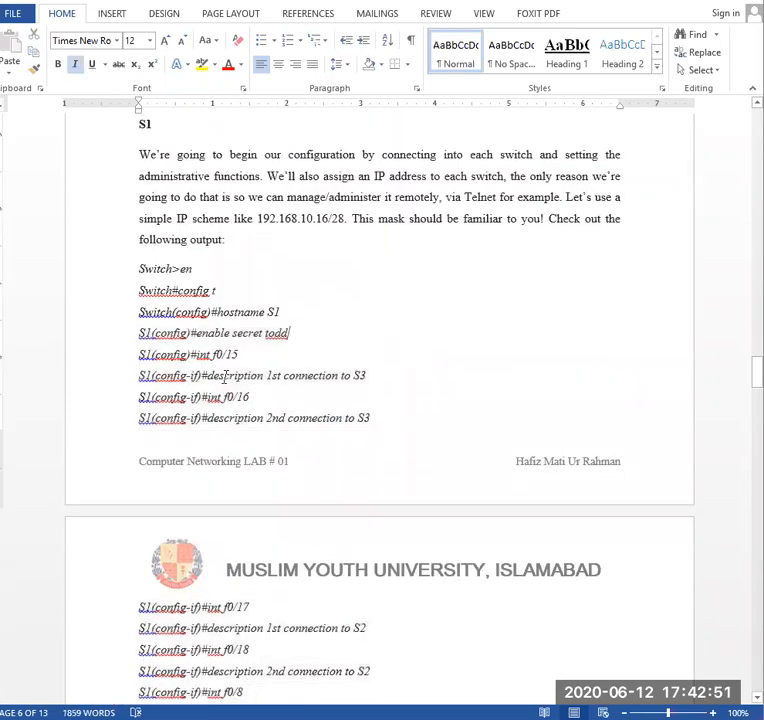
scroll(280, 408, down, 4)
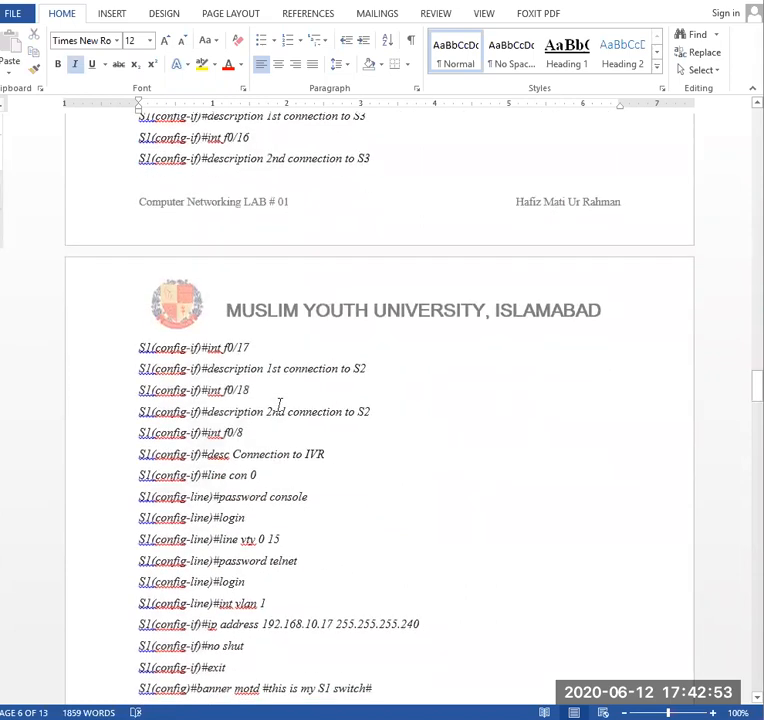
scroll(280, 404, down, 3)
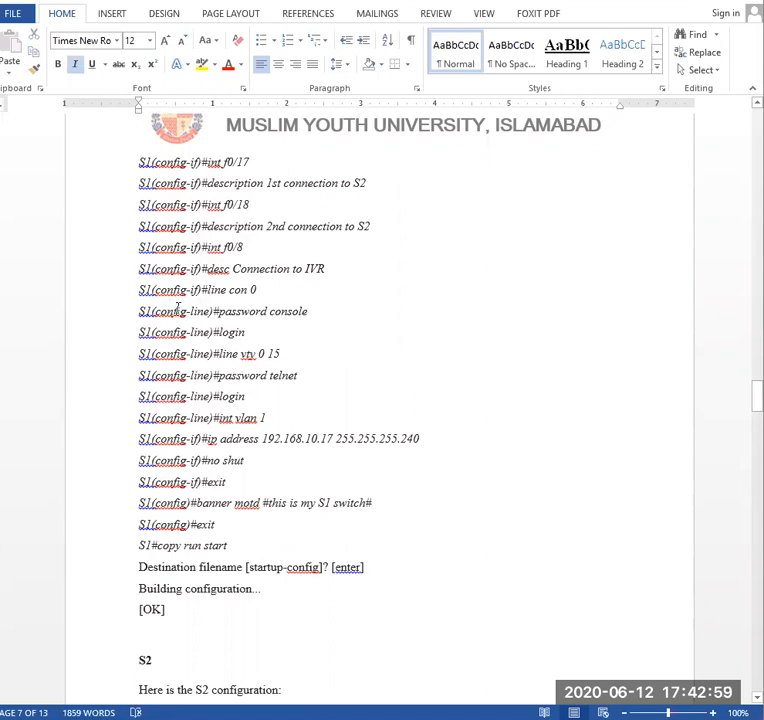
scroll(175, 300, down, 1)
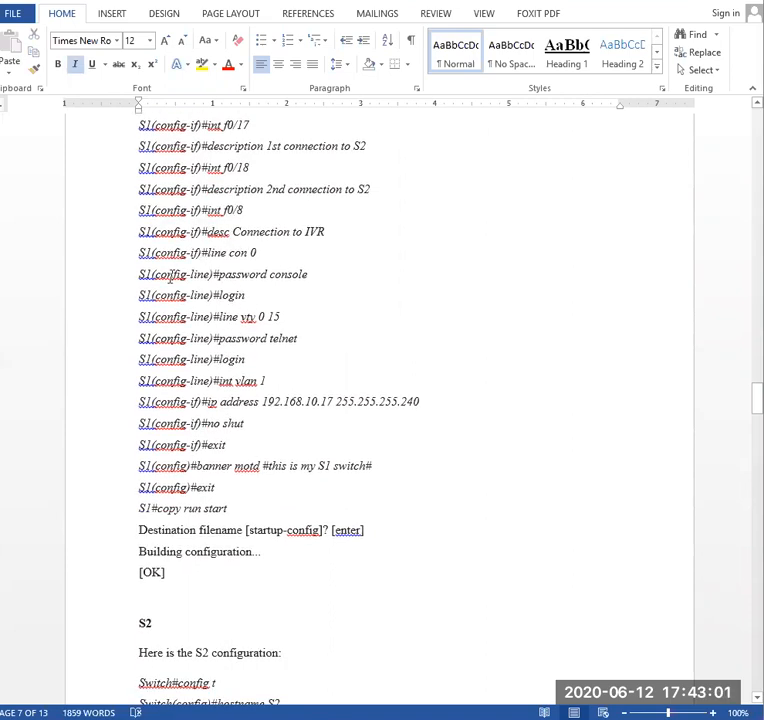
- Make the S1 lines from line con 0 through the login after line vty 0 15 bold and underlined
drag(140, 252, 261, 363)
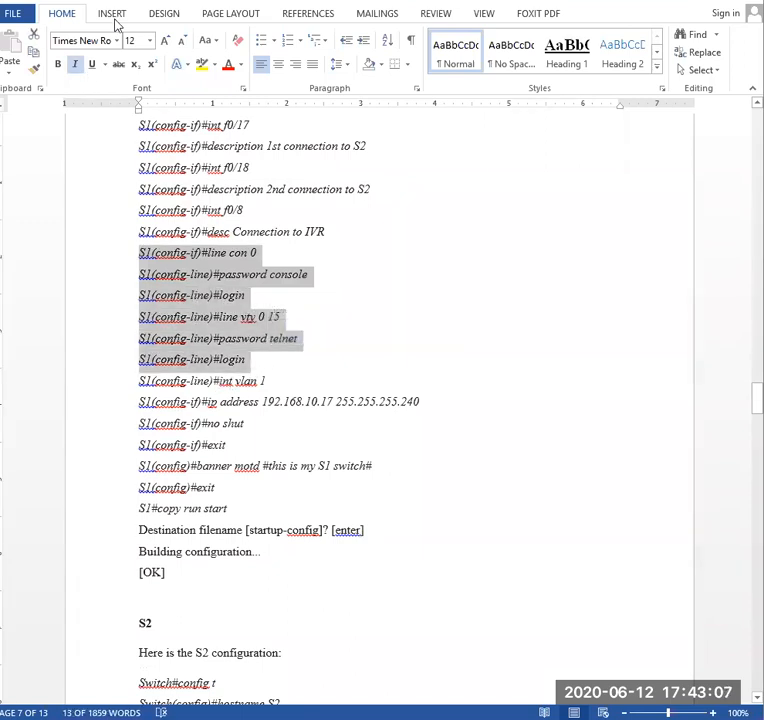
click(58, 66)
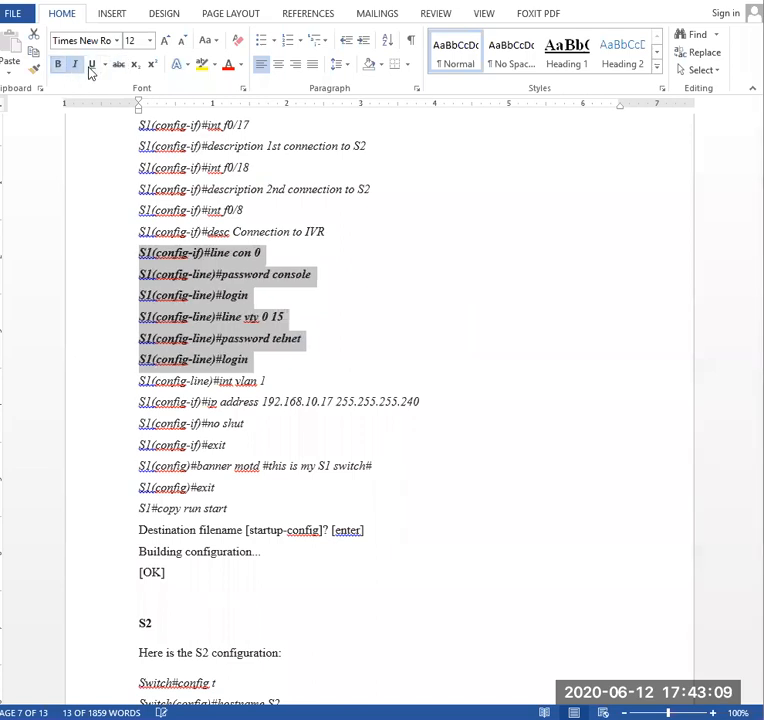
click(91, 66)
click(341, 305)
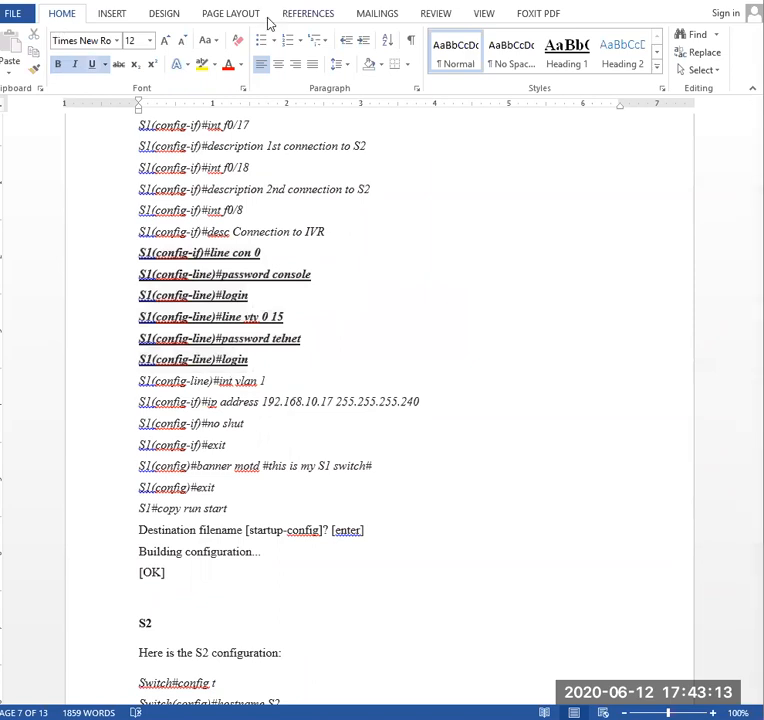
- Insert a text box about 3.55" by 1.47" beside the underlined lines, reading "To enable Telnet on the switch these are commands"
click(106, 15)
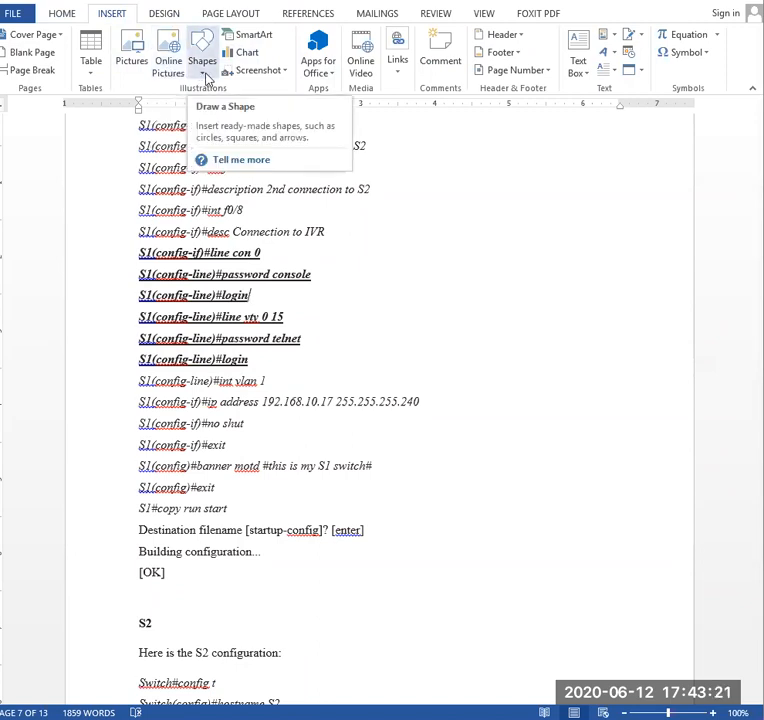
click(205, 72)
click(197, 105)
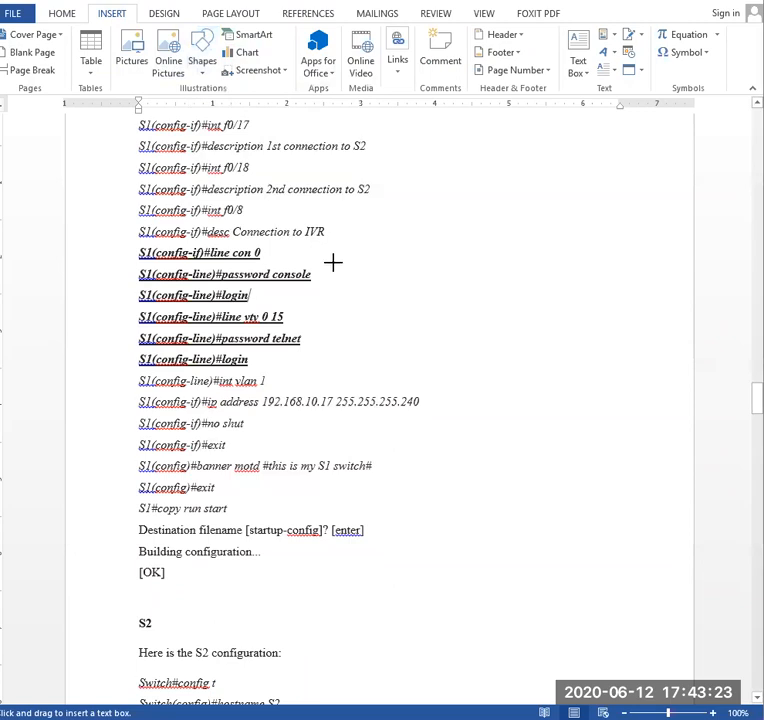
mouse_move(335, 251)
mouse_down()
mouse_move(350, 319)
mouse_move(597, 339)
mouse_move(599, 359)
mouse_up()
text(To enable Telnet on)
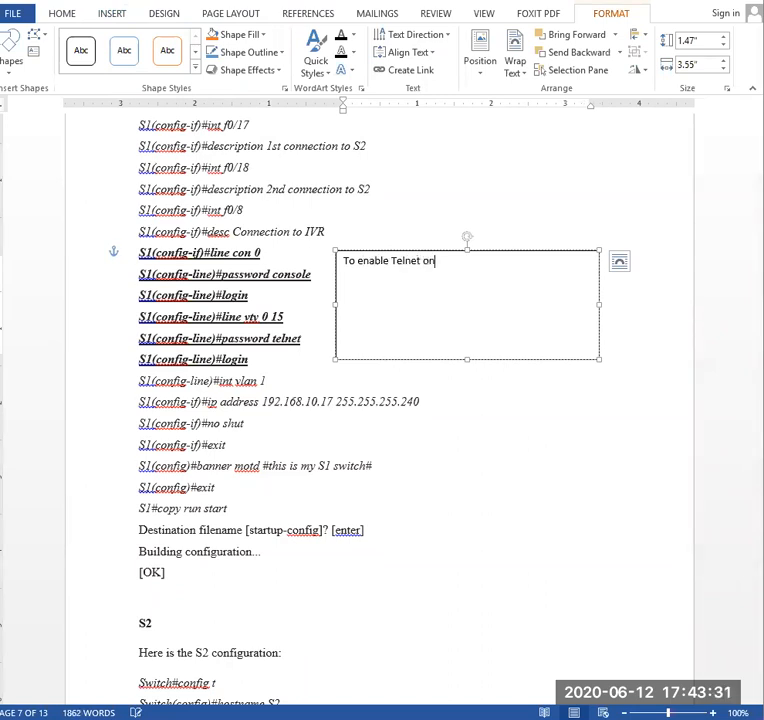
text( the switch )
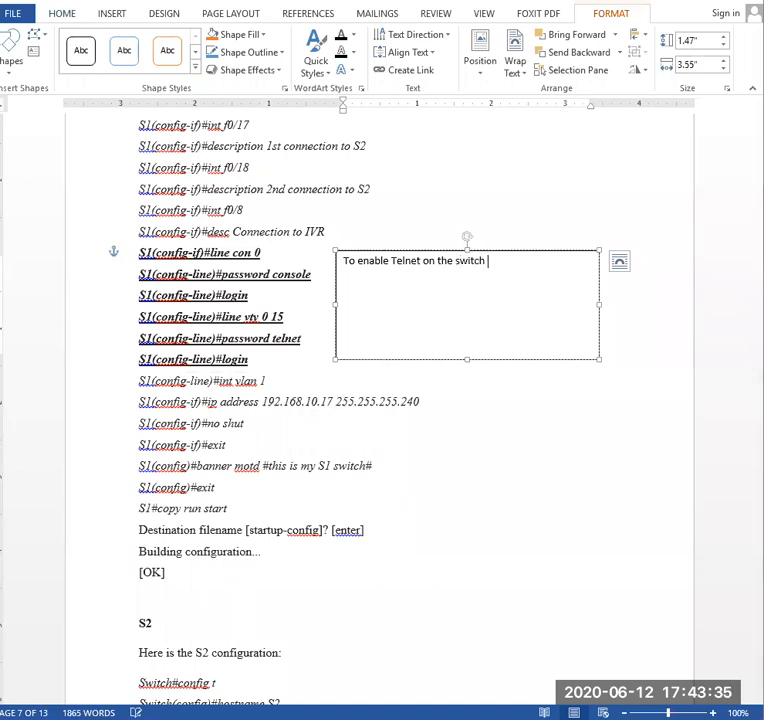
text(these are commands)
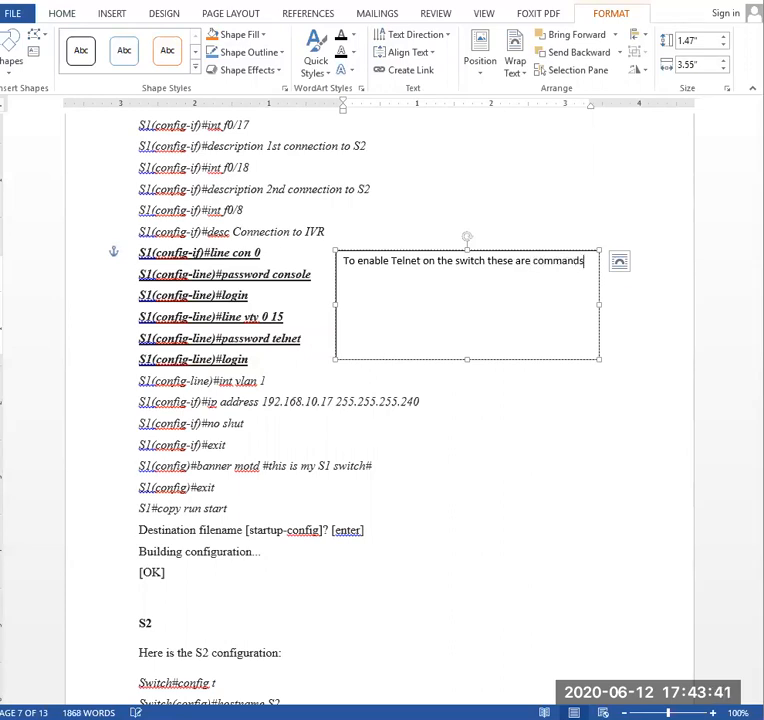
- Centre the sentence horizontally inside the Telnet text box
click(508, 301)
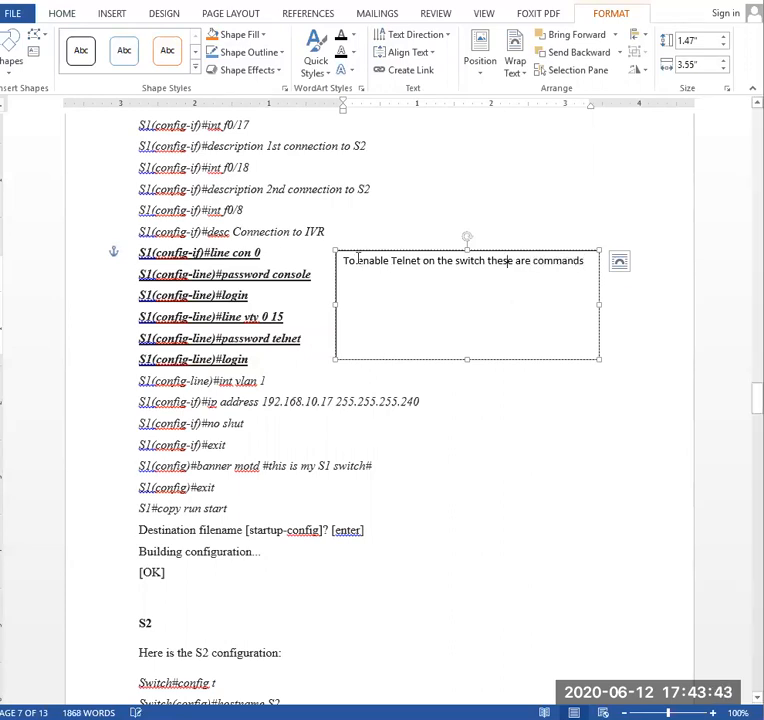
drag(346, 261, 580, 264)
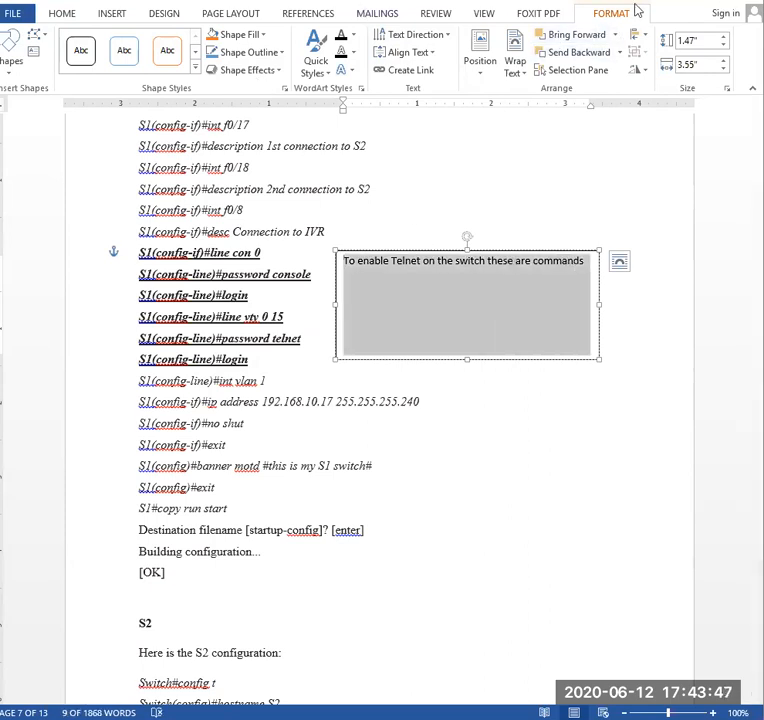
click(66, 14)
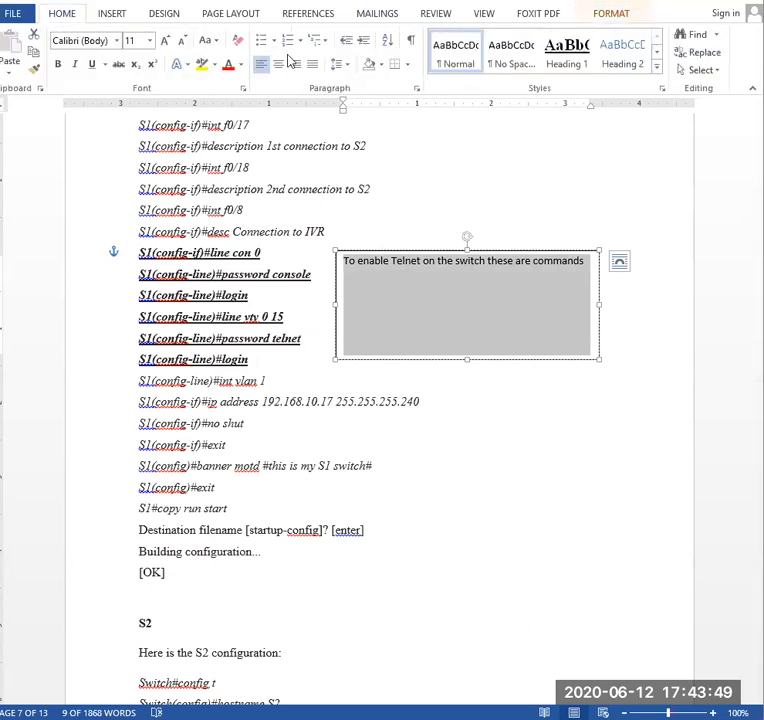
click(279, 63)
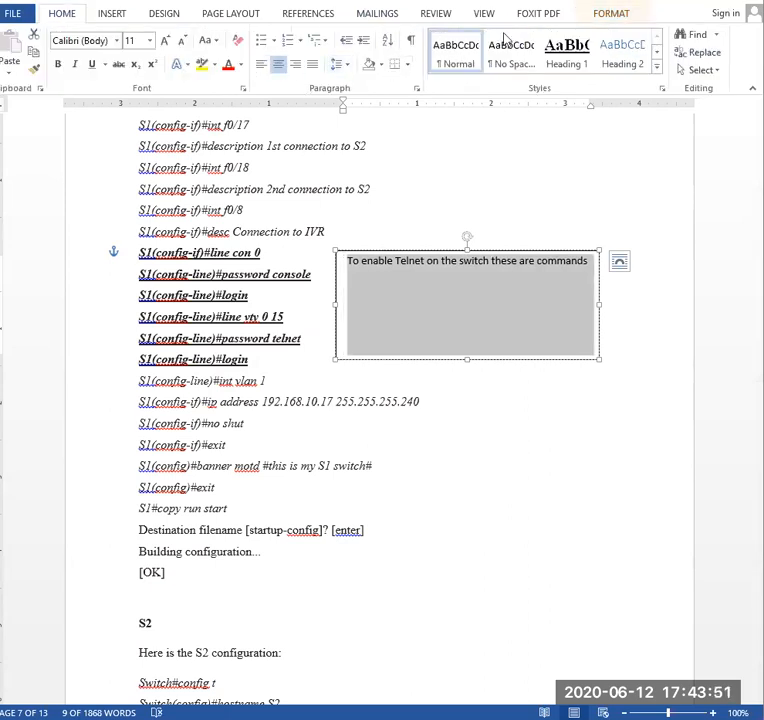
click(535, 15)
- Add one blank line above the sentence in the Telnet text box and return to the S1 listing
click(350, 263)
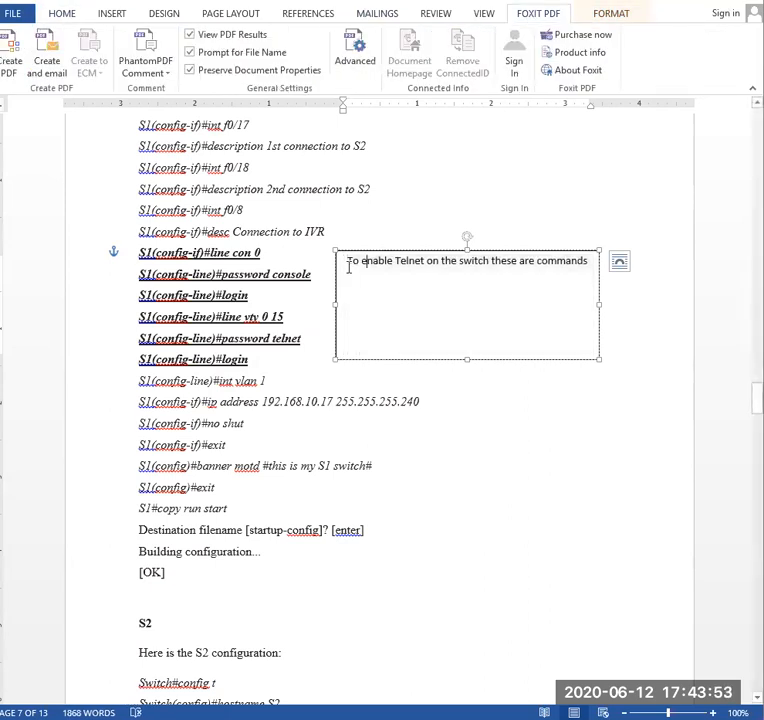
key(Return)
key(Return)
key(Return)
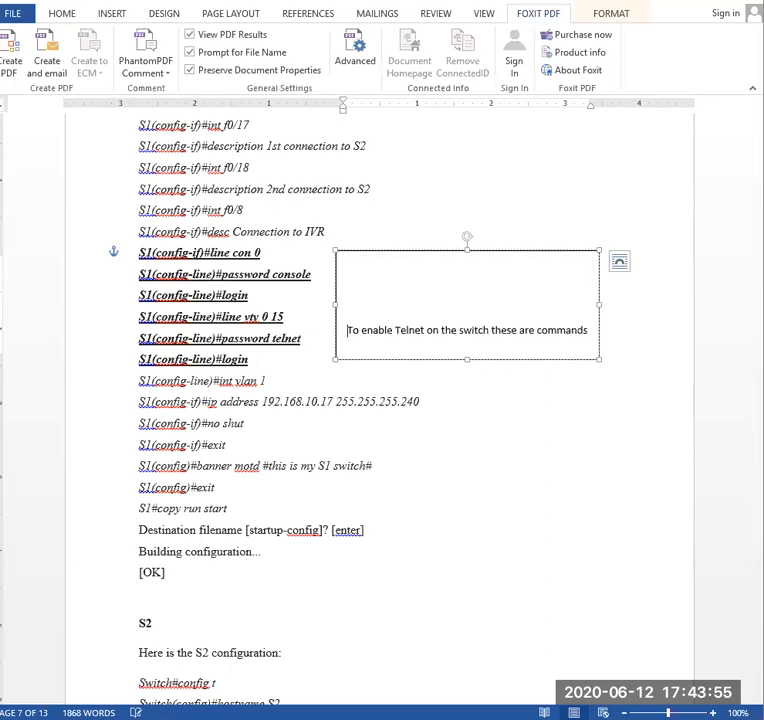
key(BackSpace)
key(BackSpace)
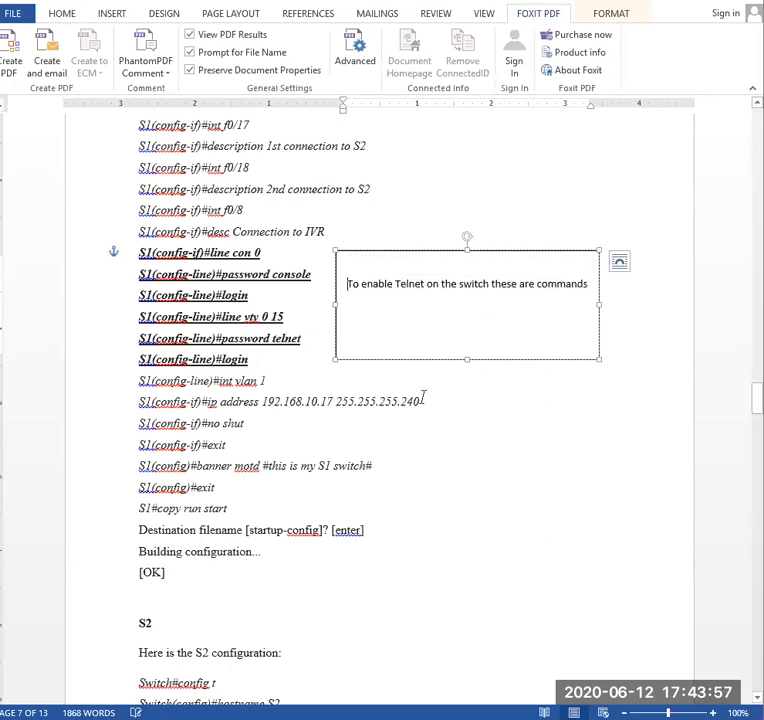
click(252, 358)
click(329, 295)
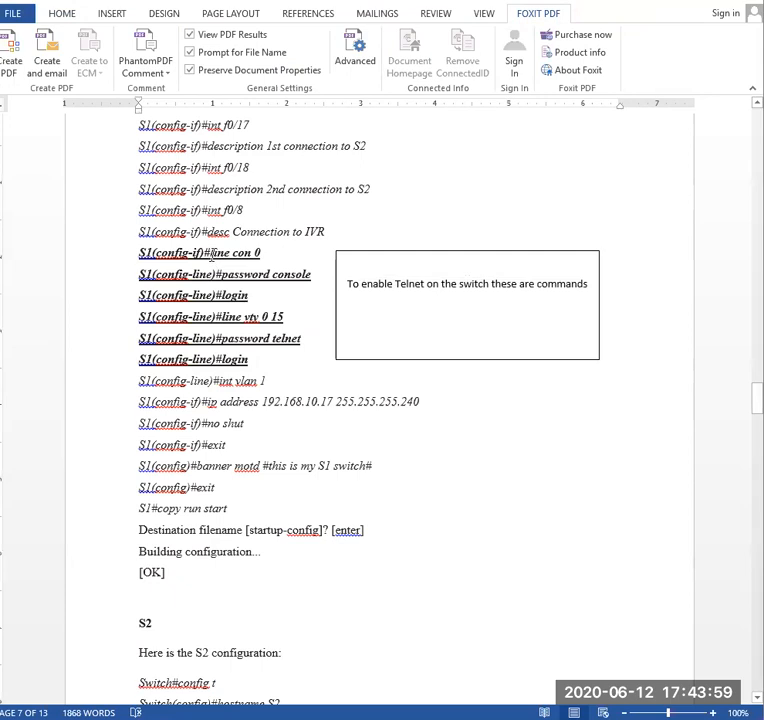
click(63, 14)
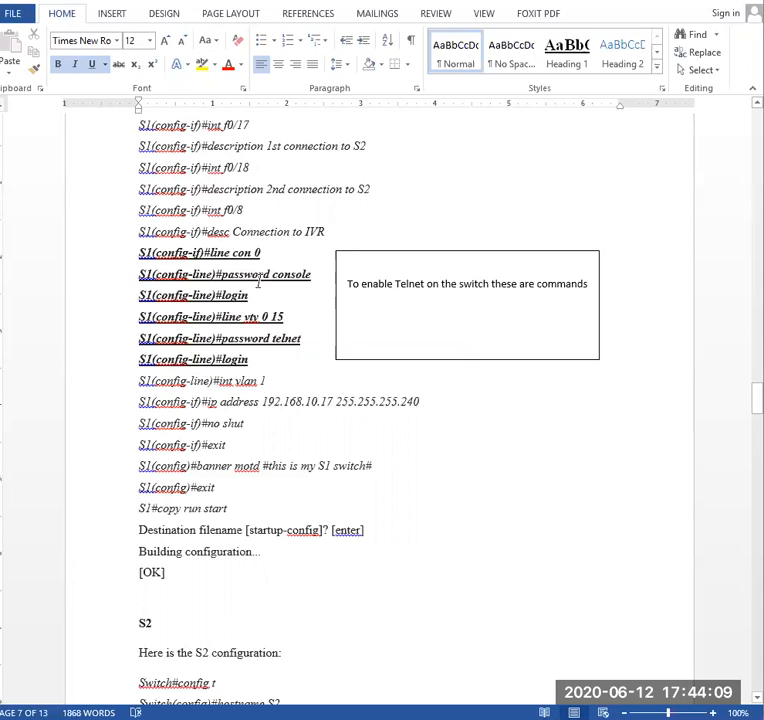
- Shrink the Telnet text box vertically so it sits beside the lines from line vty 0 15 through login
click(443, 251)
drag(466, 249, 464, 311)
drag(467, 363, 469, 368)
click(295, 333)
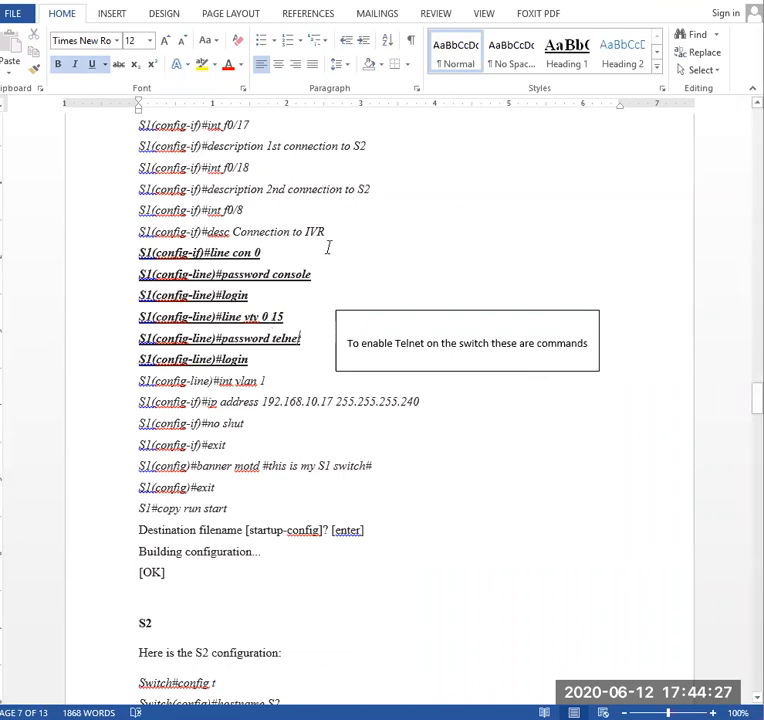
- Duplicate the Telnet text box and place the copy directly above it, beside the line con 0 to login lines
click(443, 313)
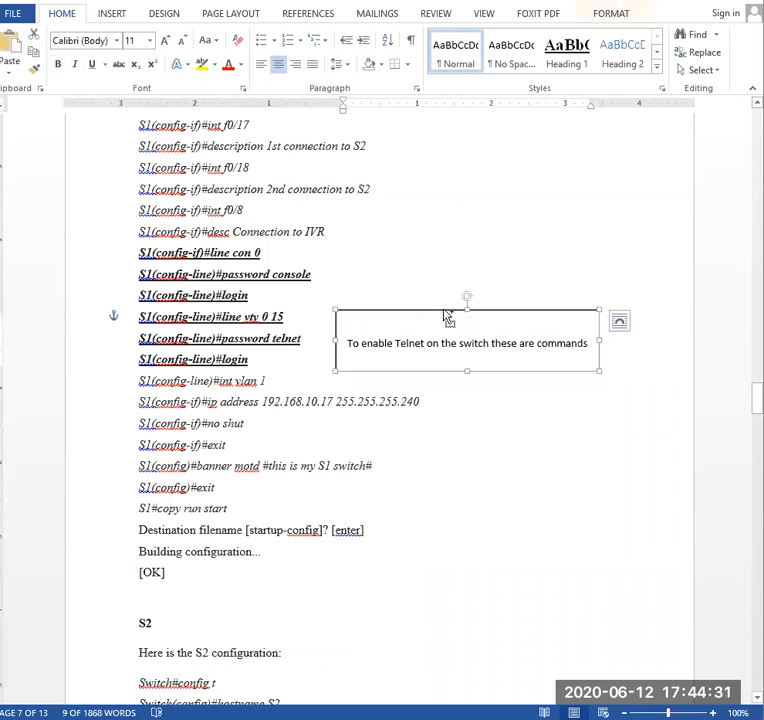
key(ctrl+c)
key(ctrl+v)
drag(505, 324, 490, 238)
- Change the upper text box's wording to "To enable console on the switch these are commands"
click(395, 271)
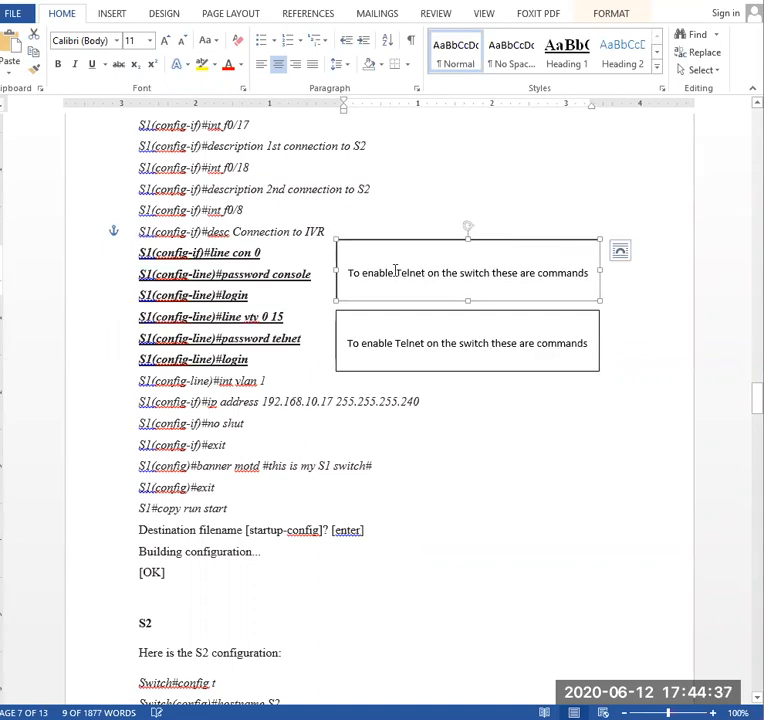
drag(395, 272, 410, 276)
click(398, 272)
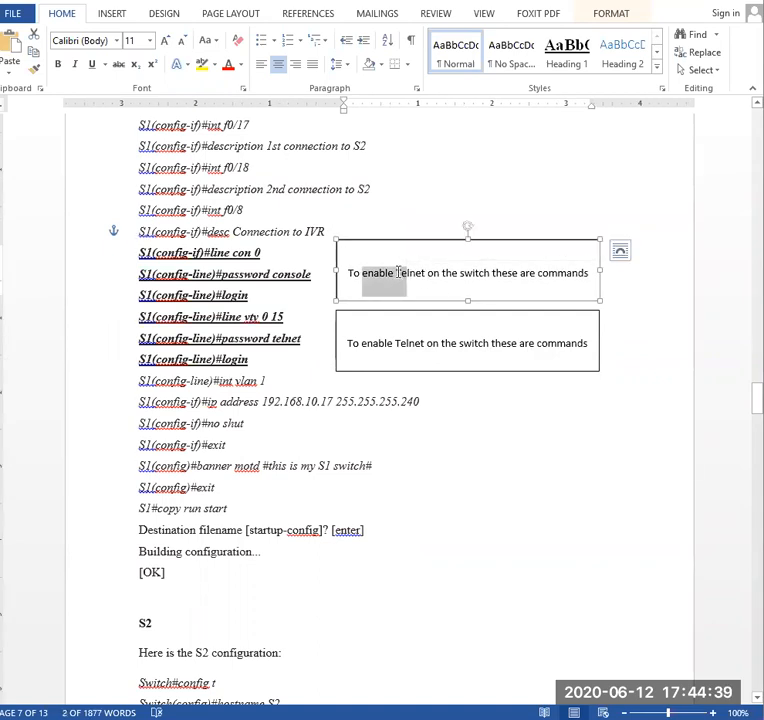
key(Delete)
key(Delete)
key(Delete)
key(Delete)
key(Delete)
key(Delete)
key(Delete)
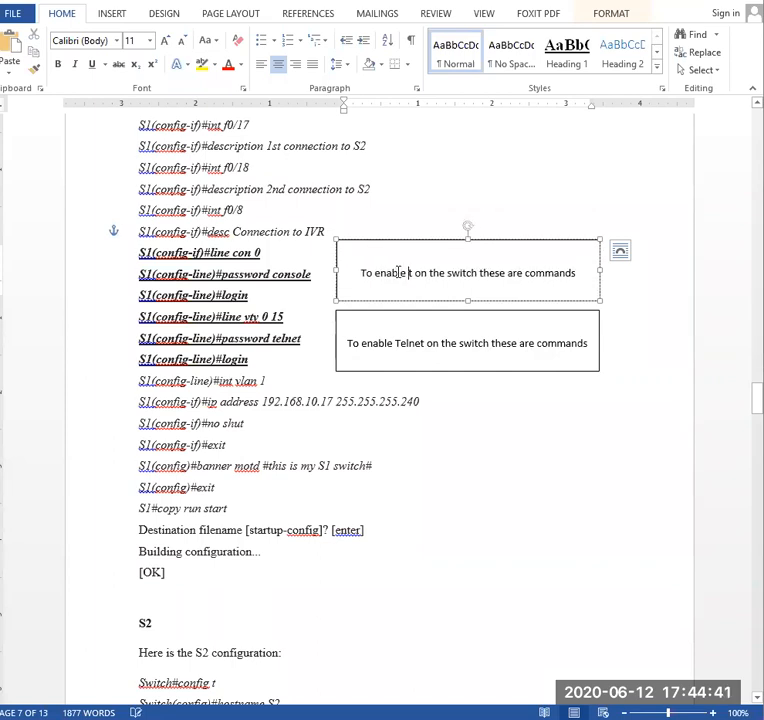
text(consol)
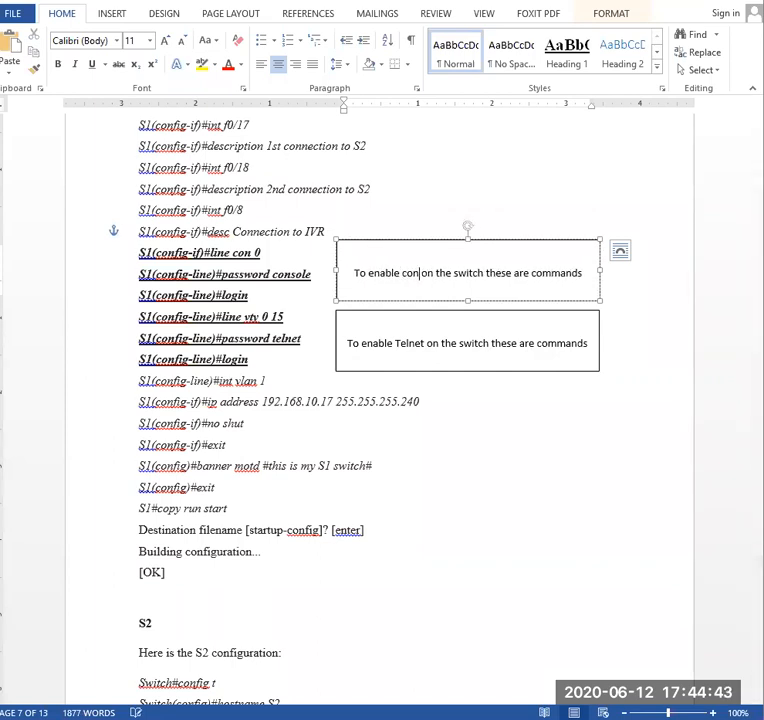
text(e)
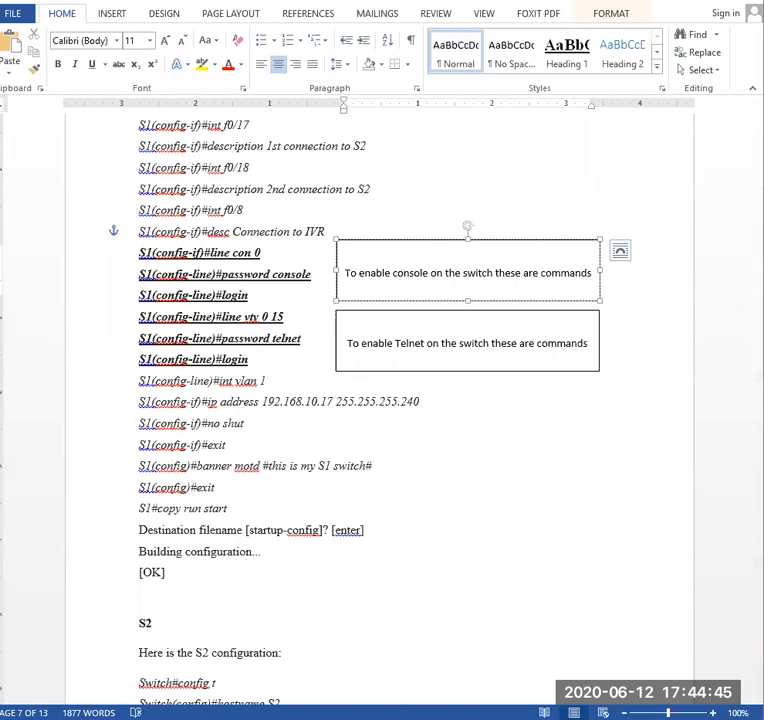
click(437, 341)
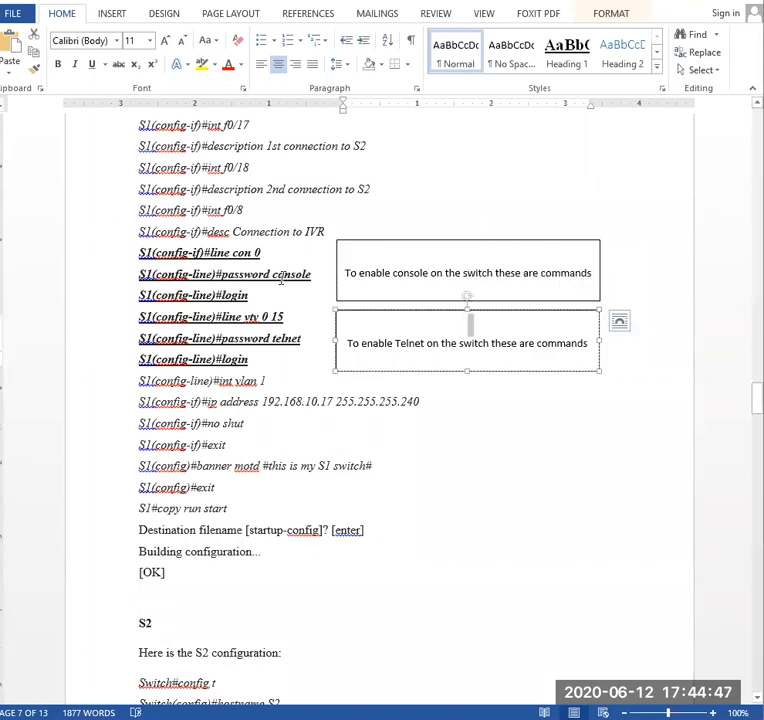
double_click(244, 295)
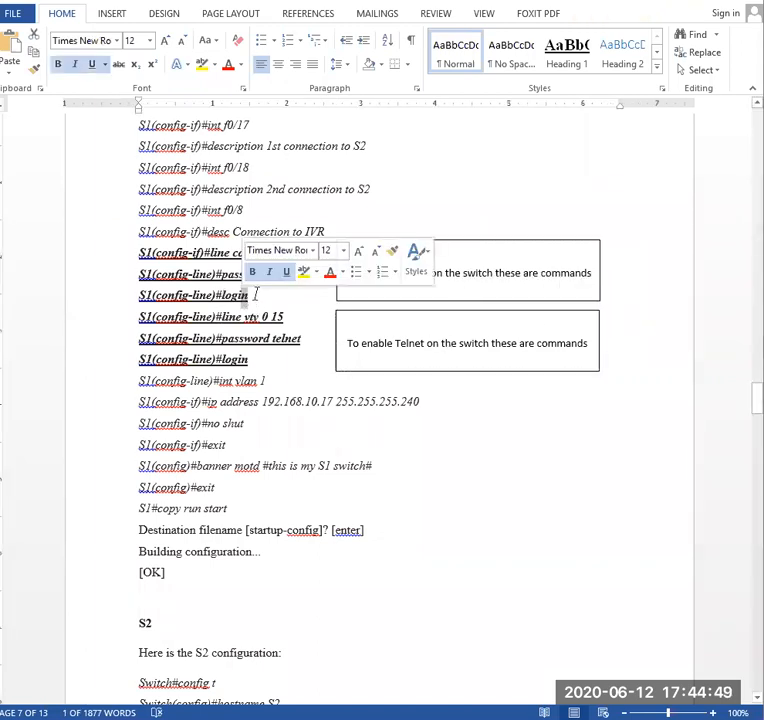
click(251, 272)
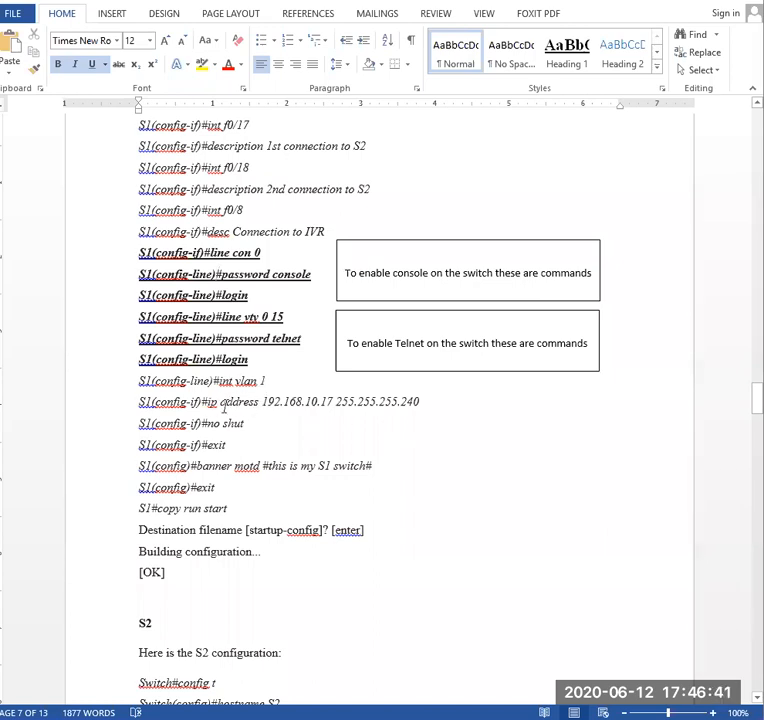
- Highlight the mask 255.255.255.240 in S1's ip address line and review the remaining S1 commands
drag(264, 401, 420, 401)
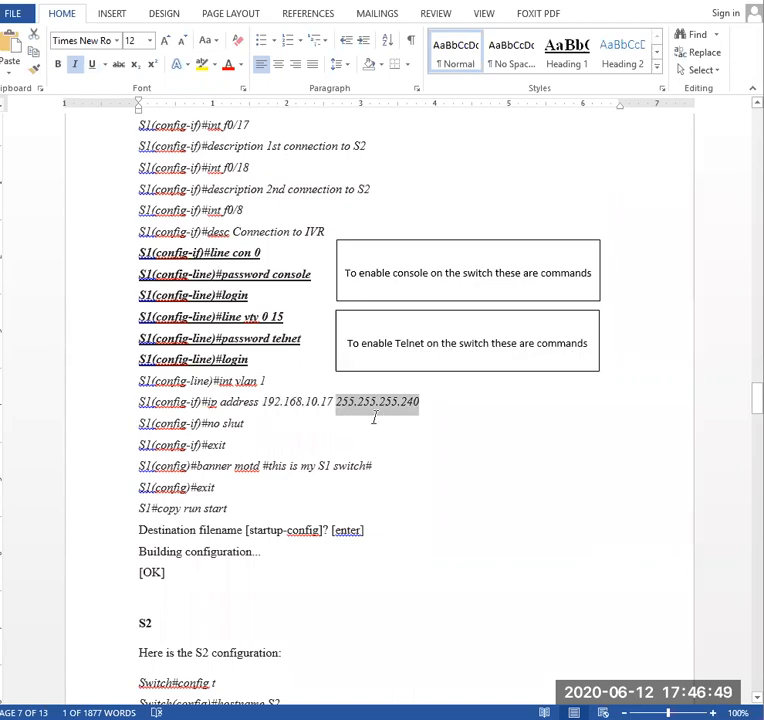
scroll(372, 462, up, 15)
scroll(319, 437, down, 15)
scroll(343, 498, down, 2)
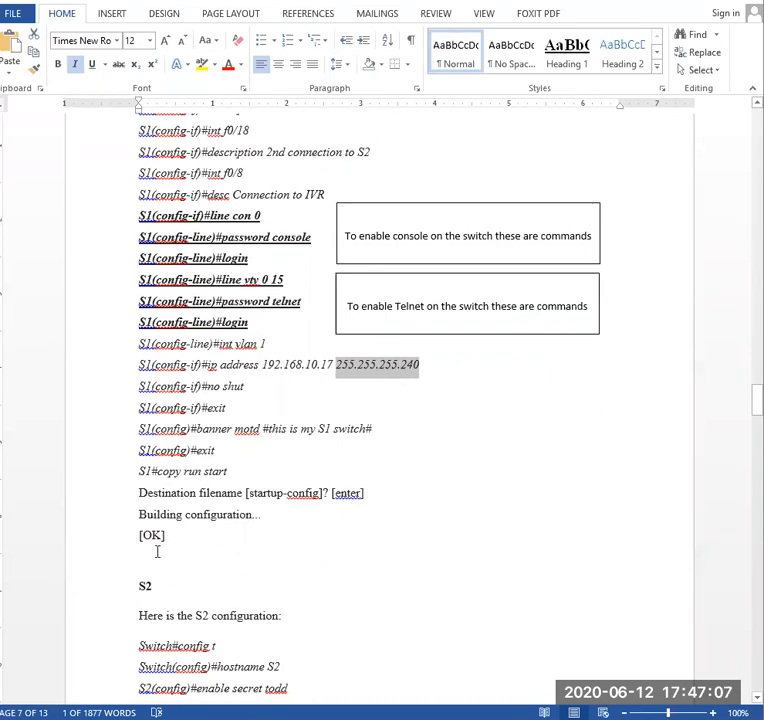
- Review the S2 configuration, highlighting line con 0 through password telnet, and compare its IP address with Figure 6
scroll(157, 551, down, 3)
scroll(155, 550, down, 8)
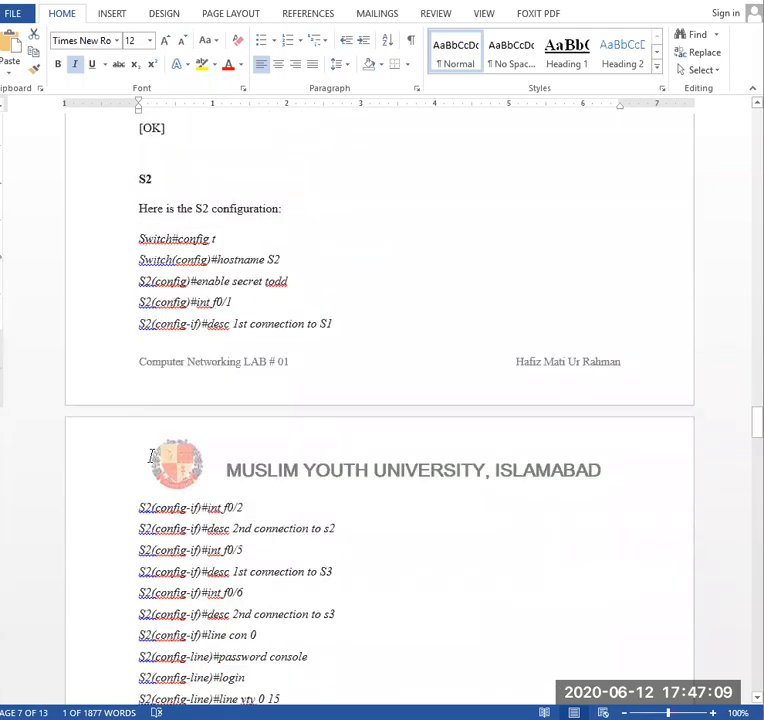
scroll(178, 477, down, 3)
drag(140, 302, 273, 396)
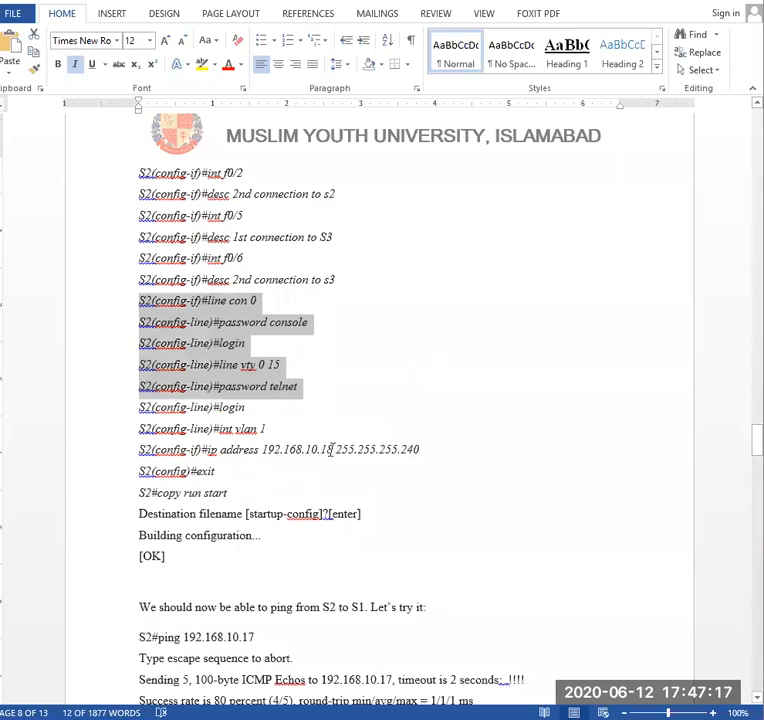
scroll(330, 449, up, 20)
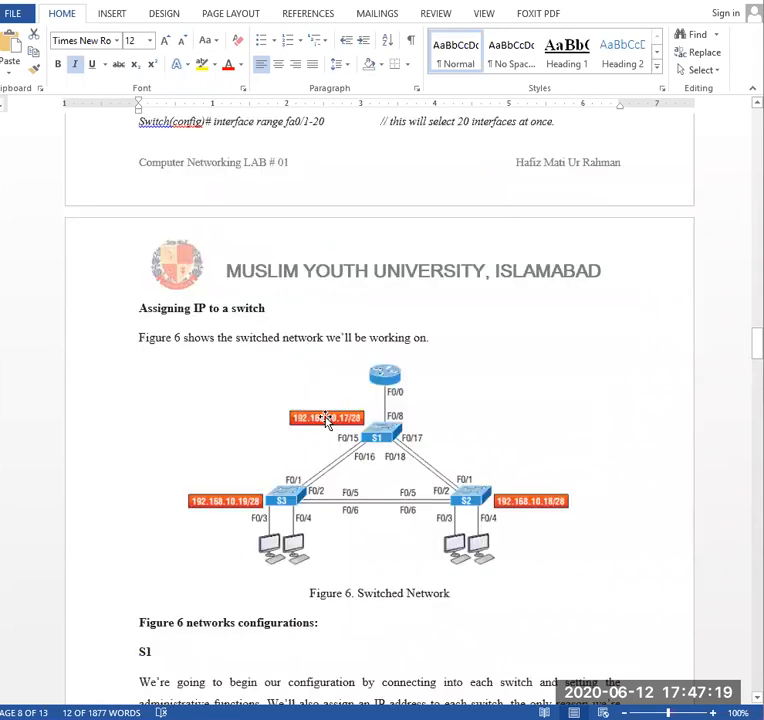
scroll(325, 420, up, 1)
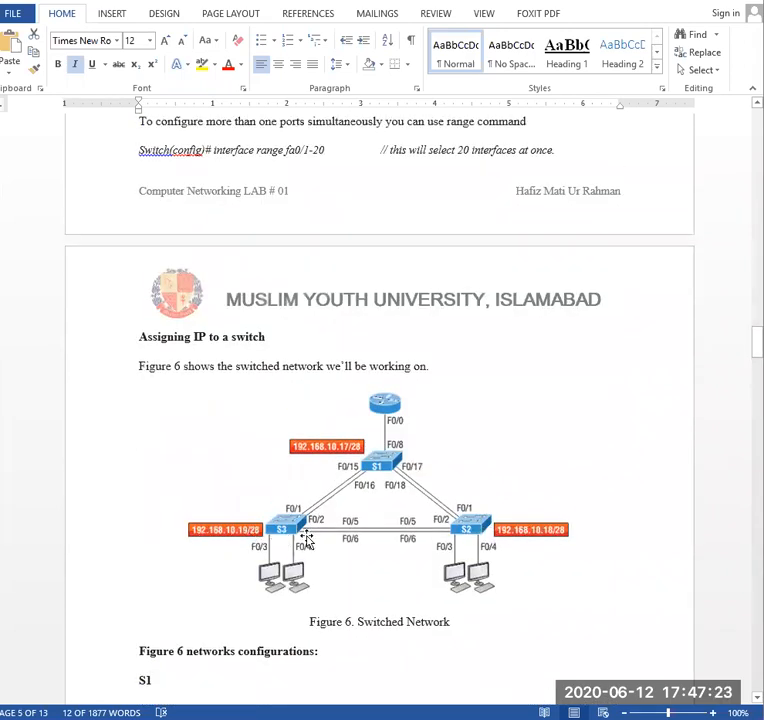
- Review the S3 configuration through copy run start and return to the ping test from S2 to S1
scroll(300, 530, down, 15)
scroll(288, 524, down, 20)
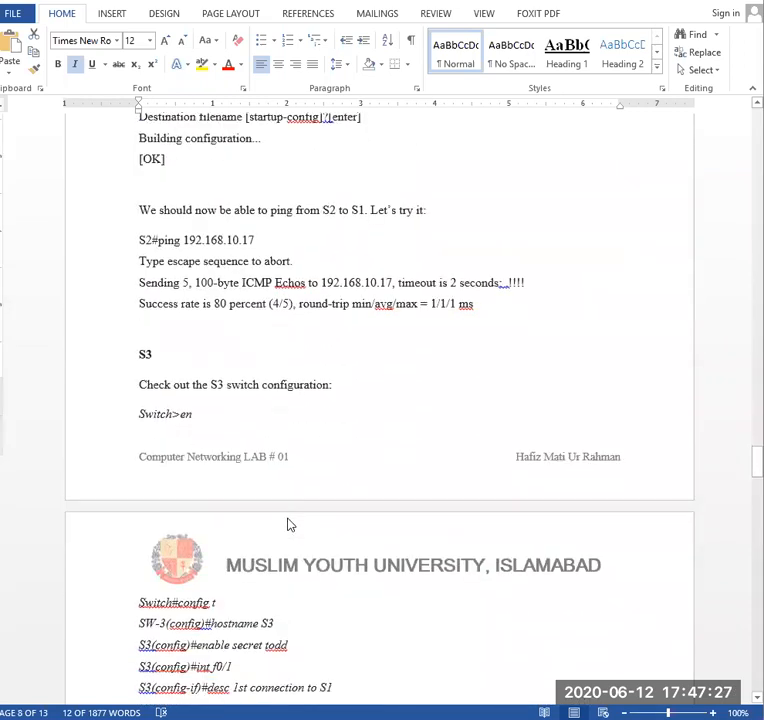
scroll(288, 524, down, 1)
scroll(263, 578, down, 4)
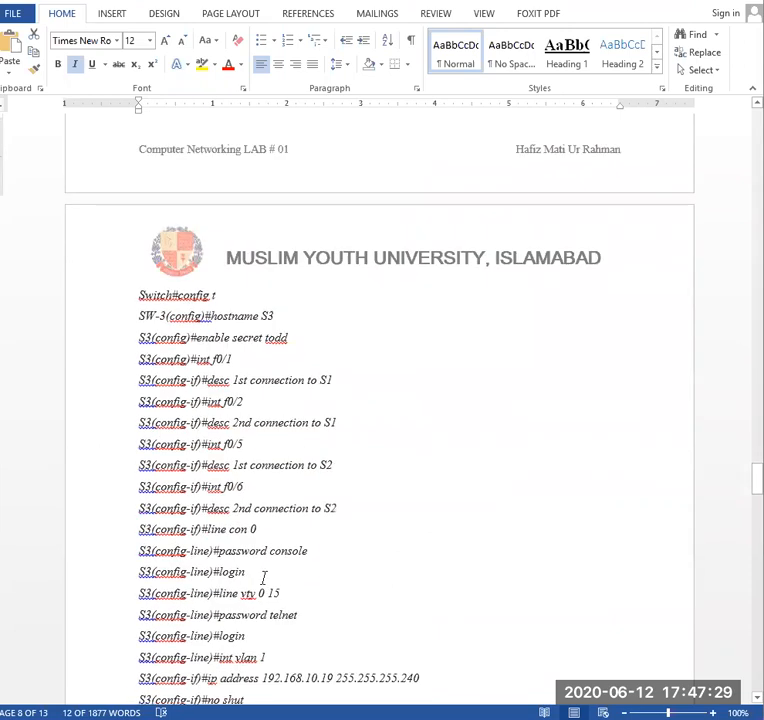
scroll(263, 578, down, 3)
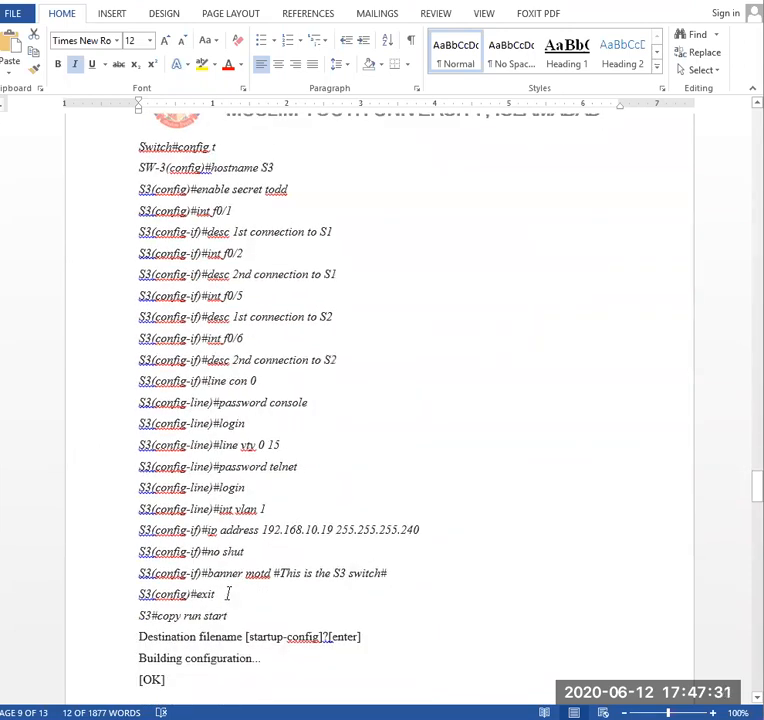
scroll(209, 398, up, 7)
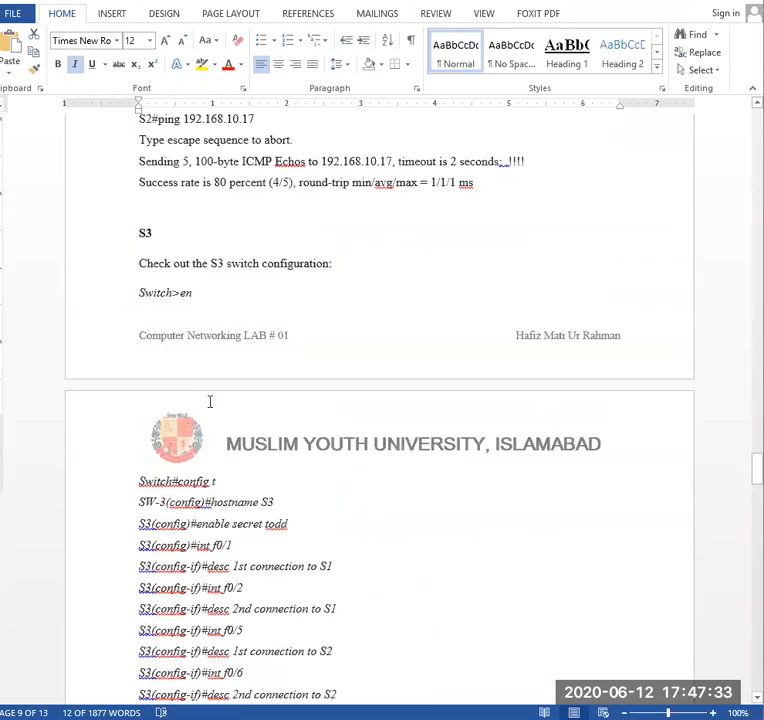
scroll(210, 401, up, 5)
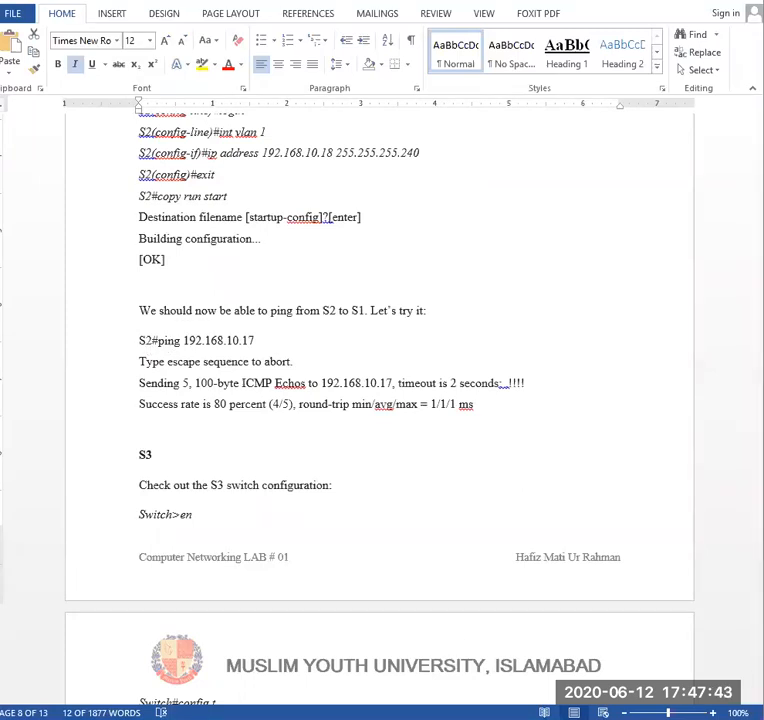
- Switch to Packet Tracer, close PC0's command prompt, check its IP configuration, and return to the topology
click(491, 687)
scroll(313, 647, down, 5)
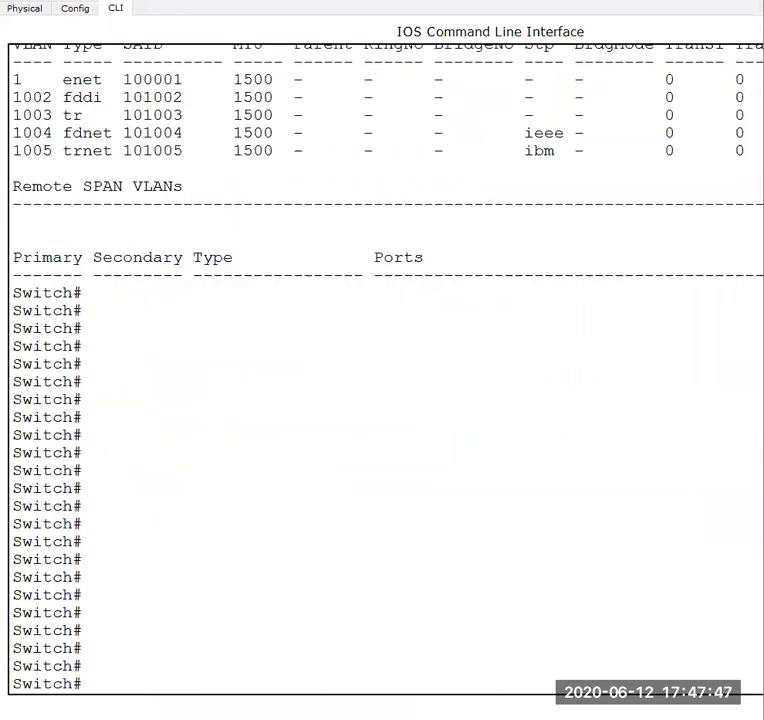
click(317, 674)
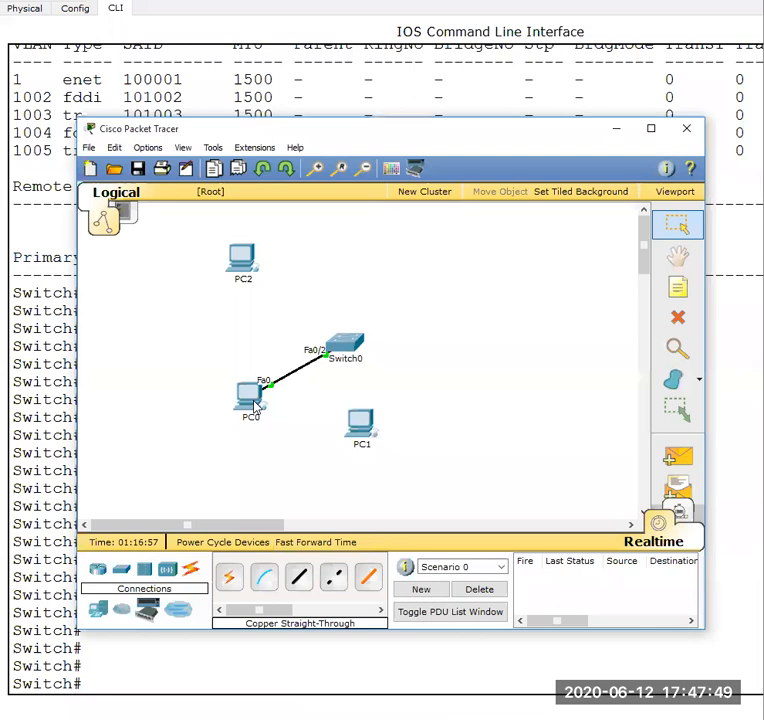
click(252, 400)
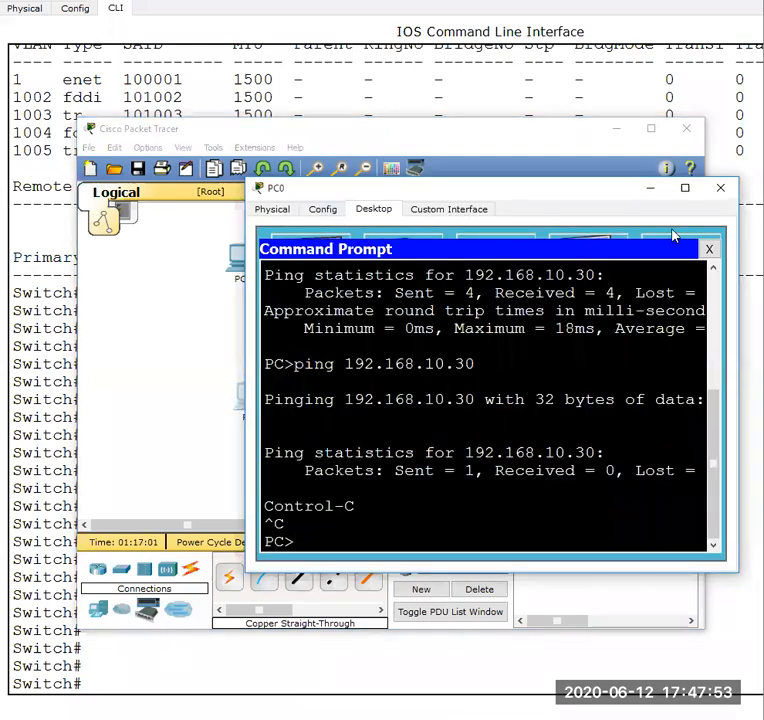
click(710, 249)
click(340, 275)
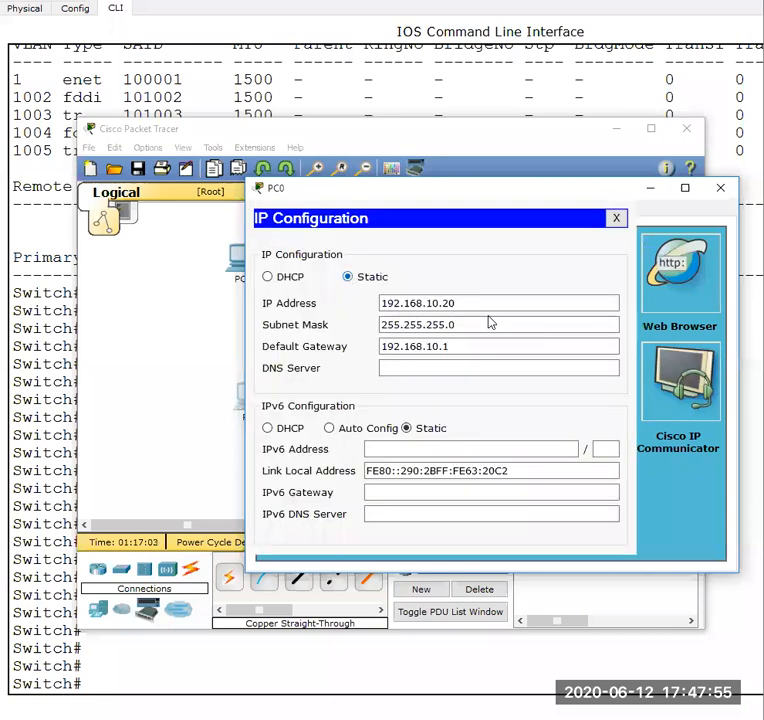
click(614, 217)
click(650, 189)
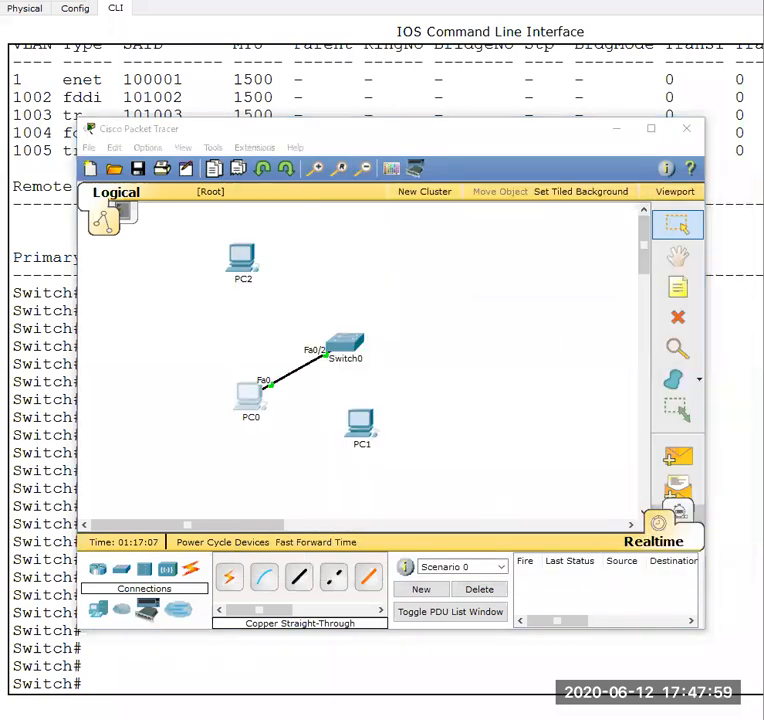
- Return to Switch0's command line and ping 192.168.10.20 from privileged mode
click(502, 689)
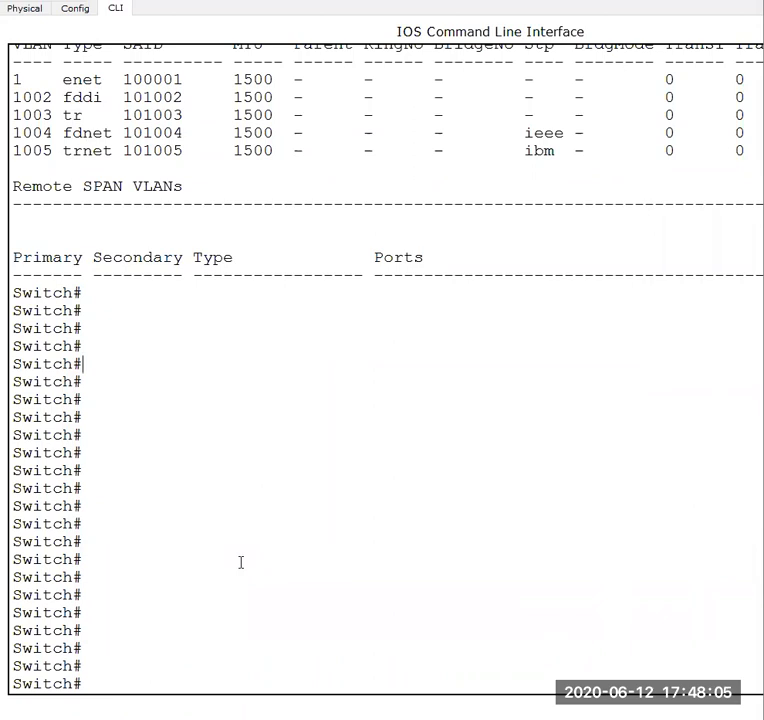
text(ping 192)
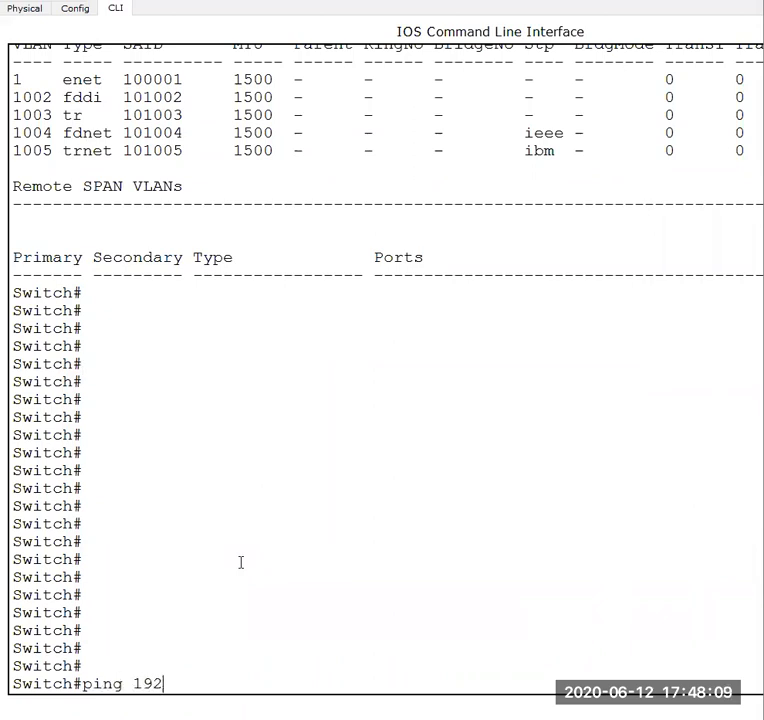
text(.168.10)
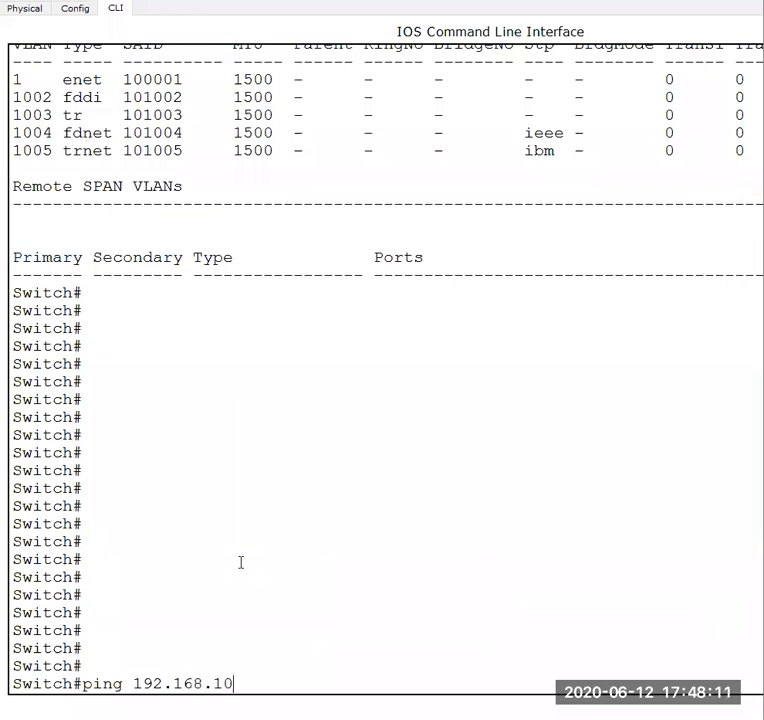
text(.20)
key(Return)
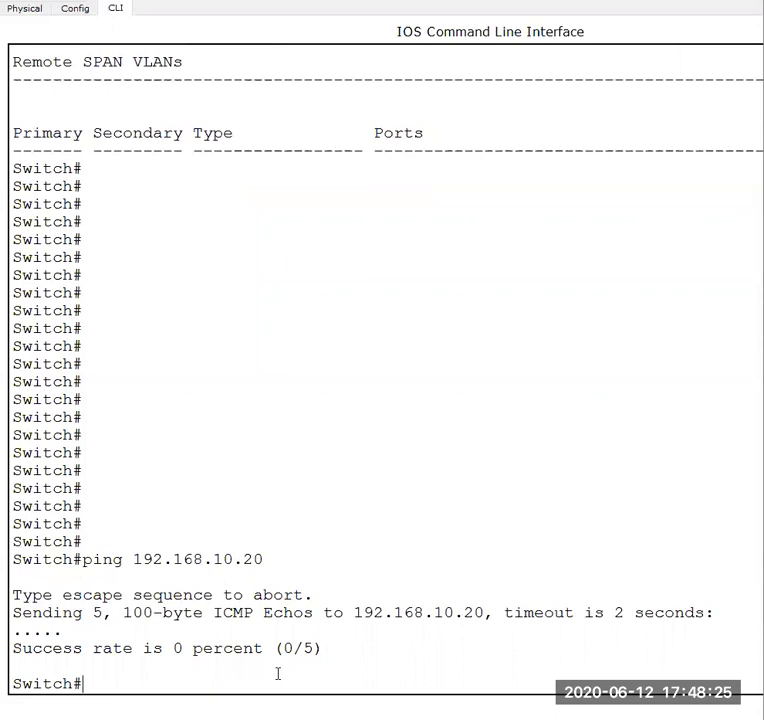
- Enter global configuration mode on Switch0 and open interface vlan 1 for configuration
text(conf t)
key(Return)
text(int)
key(Tab)
text(v)
key(Tab)
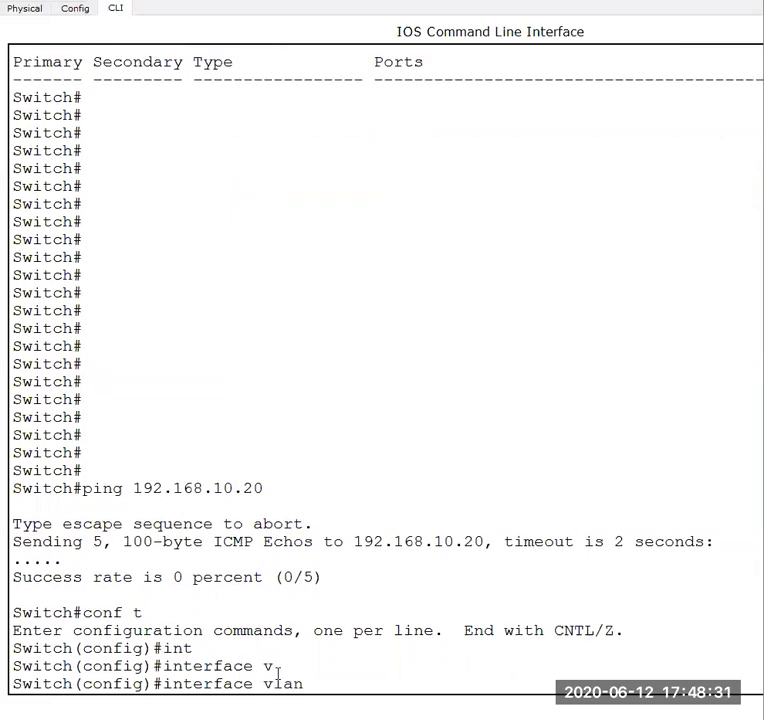
text(1)
key(Return)
key(Return)
- Assign the IP address 192.168.10.50 with subnet mask 255.255.255.0 to Switch0's VLAN 1 interface
text(ip add)
key(Tab)
text(192.168.1050)
key(BackSpace)
key(BackSpace)
text(.50 255.255.255)
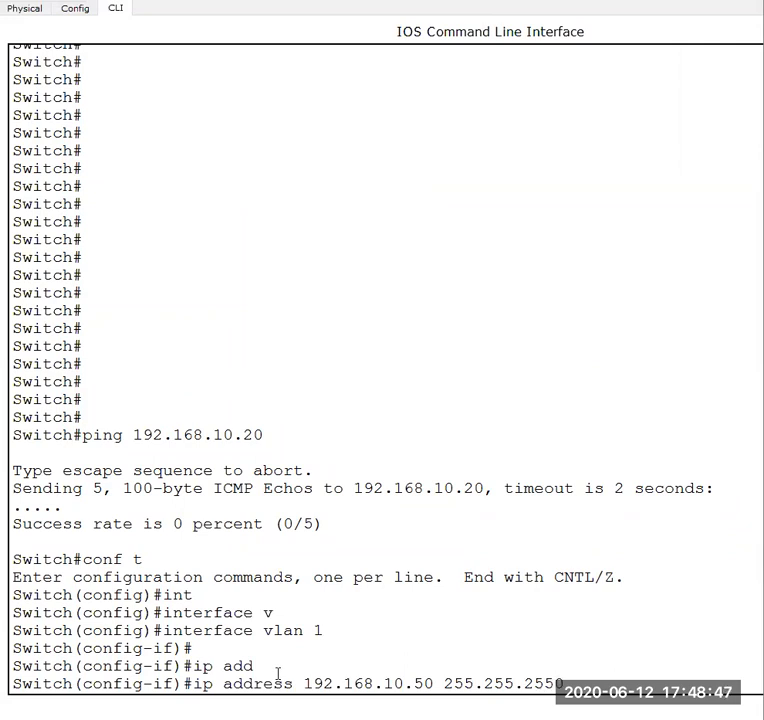
key(BackSpace)
key(Return)
- Enable the VLAN 1 interface with no shutdown and exit back to privileged mode
text(n)
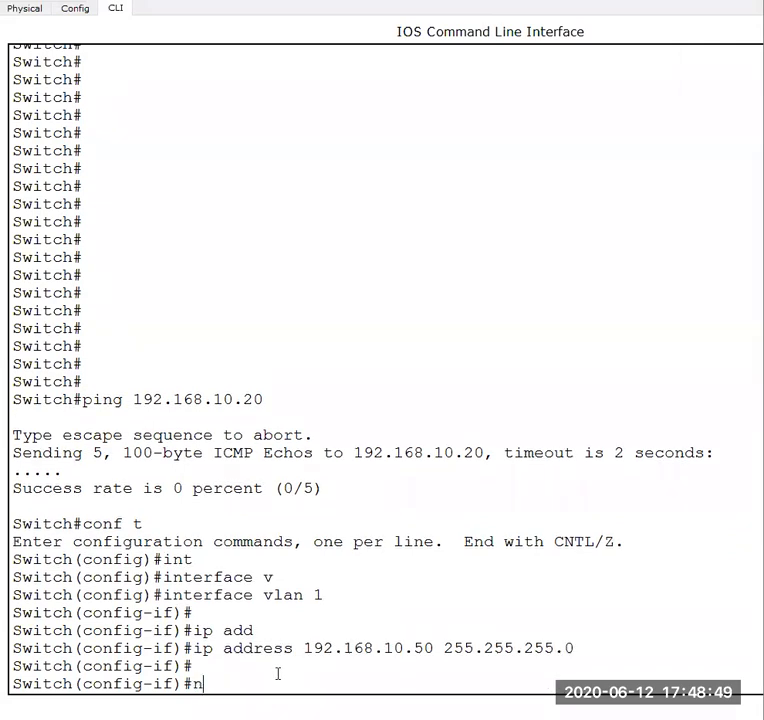
text(o shu)
key(Tab)
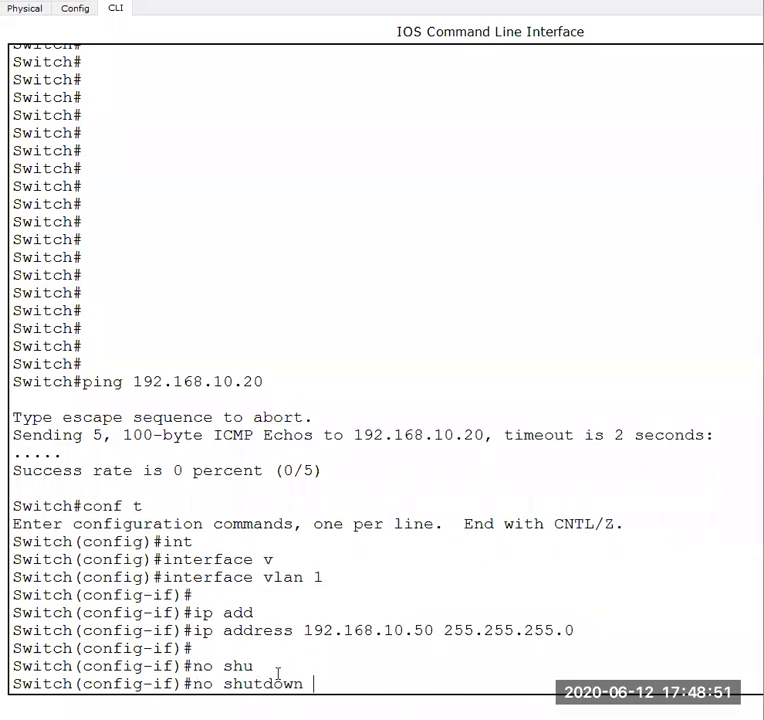
key(Return)
key(Return)
key(Return)
key(Return)
key(Return)
text(exit)
key(Return)
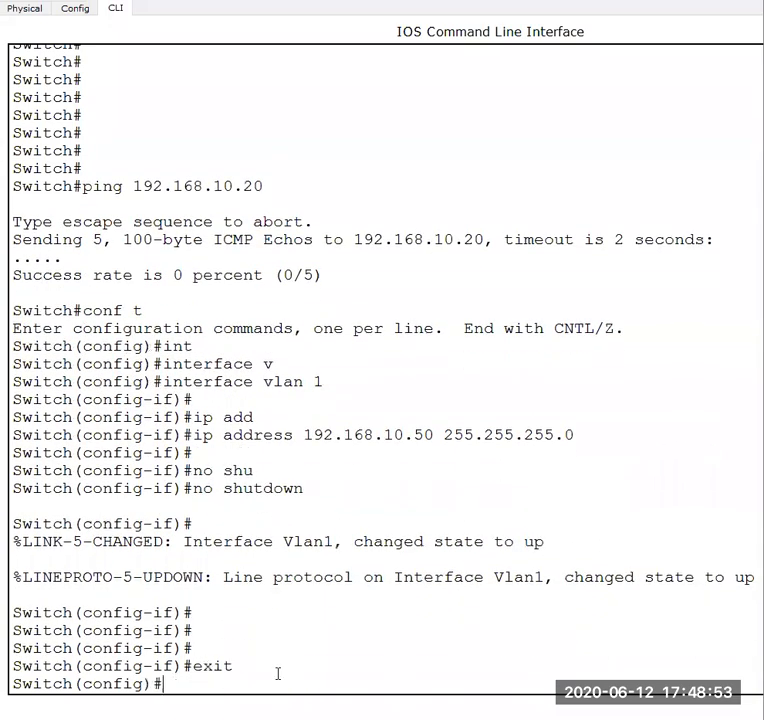
key(Return)
text(exit)
key(Return)
key(Return)
key(Return)
key(Return)
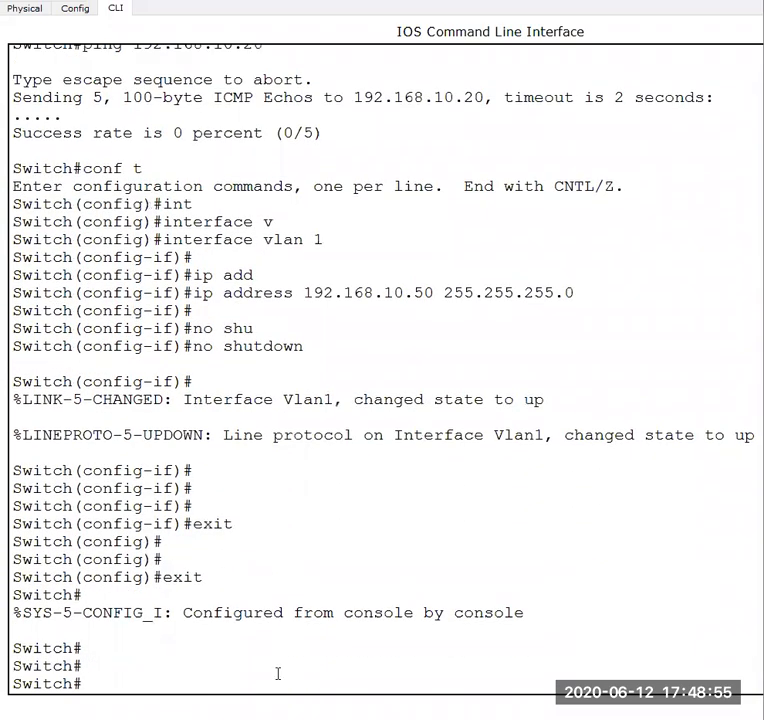
- Rerun the ping to 192.168.10.20 from Switch0 twice
key(Up)
key(Up)
key(Return)
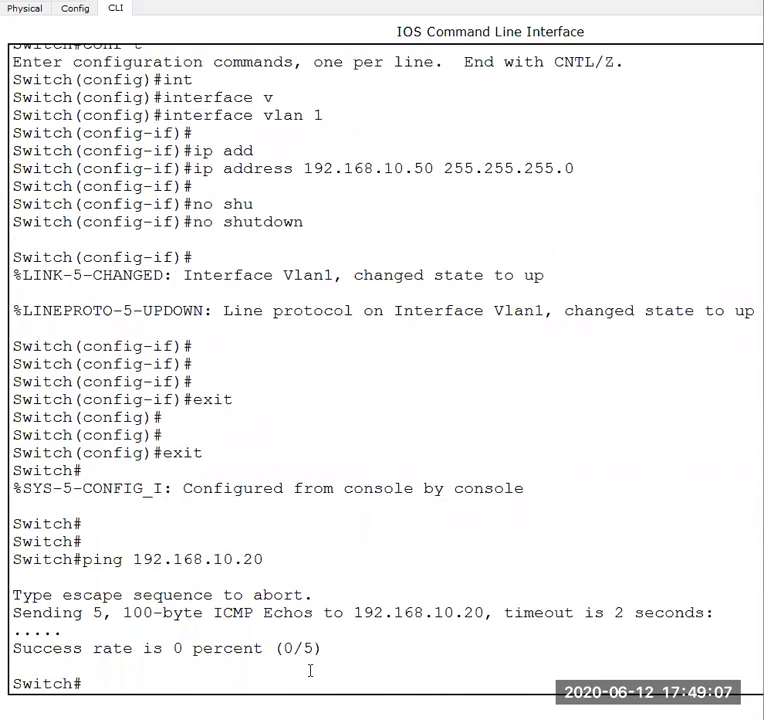
key(Up)
key(Return)
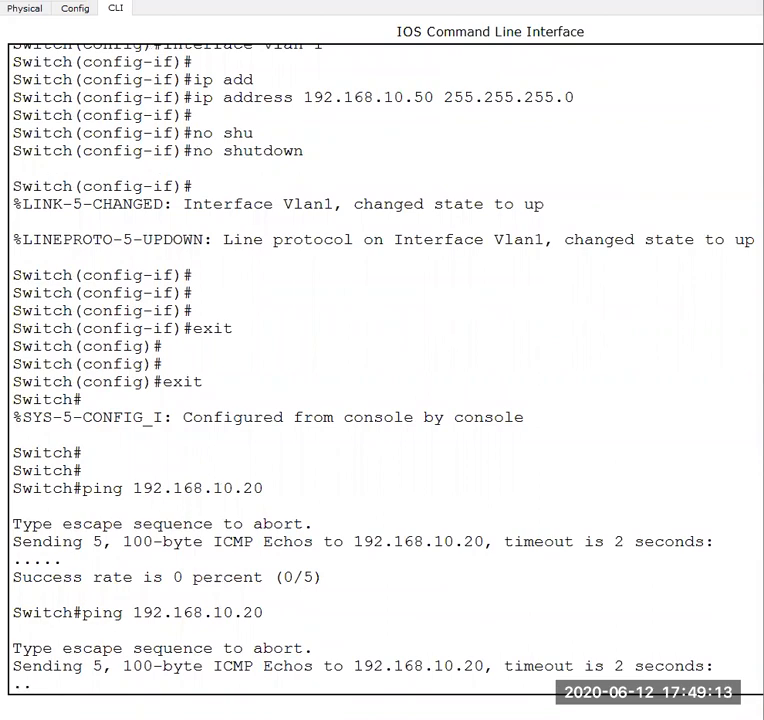
- Check PC1's earlier command prompt output and return to the topology
key(alt+Tab)
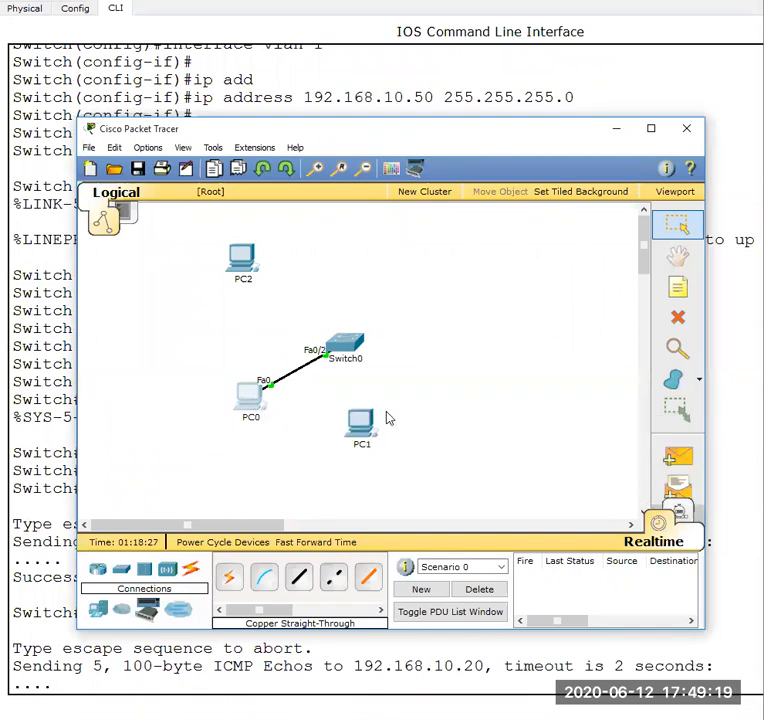
click(357, 422)
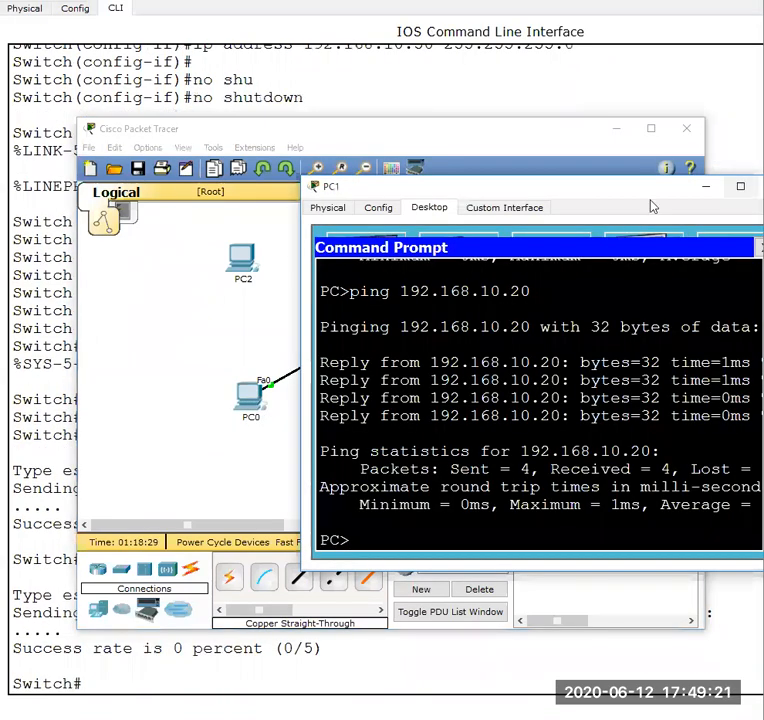
drag(665, 191, 470, 191)
click(576, 186)
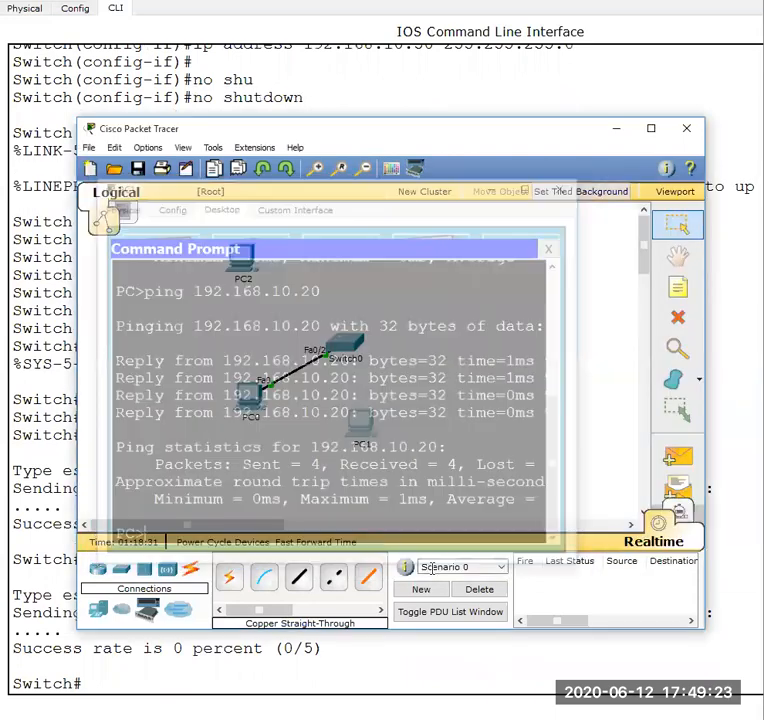
click(299, 577)
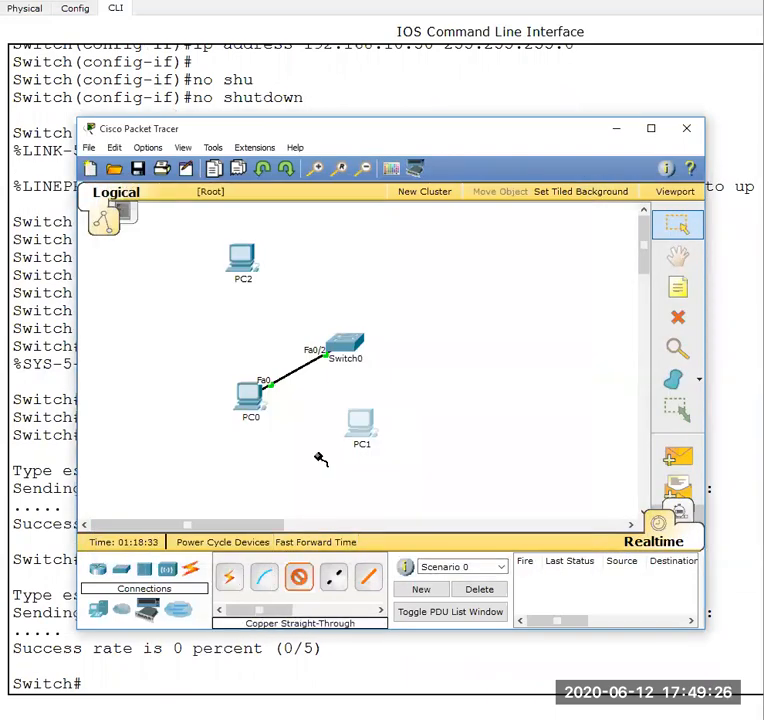
click(299, 578)
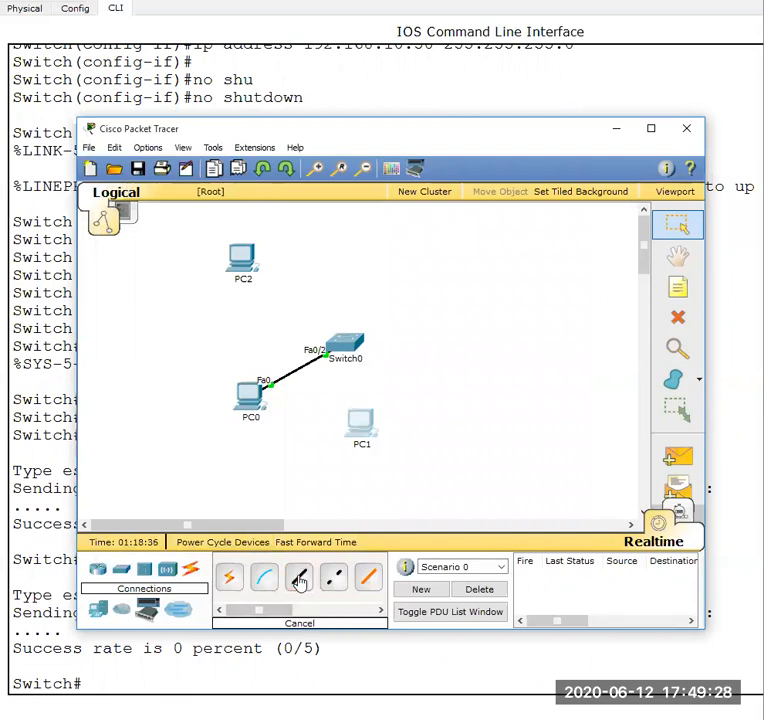
click(678, 317)
click(456, 399)
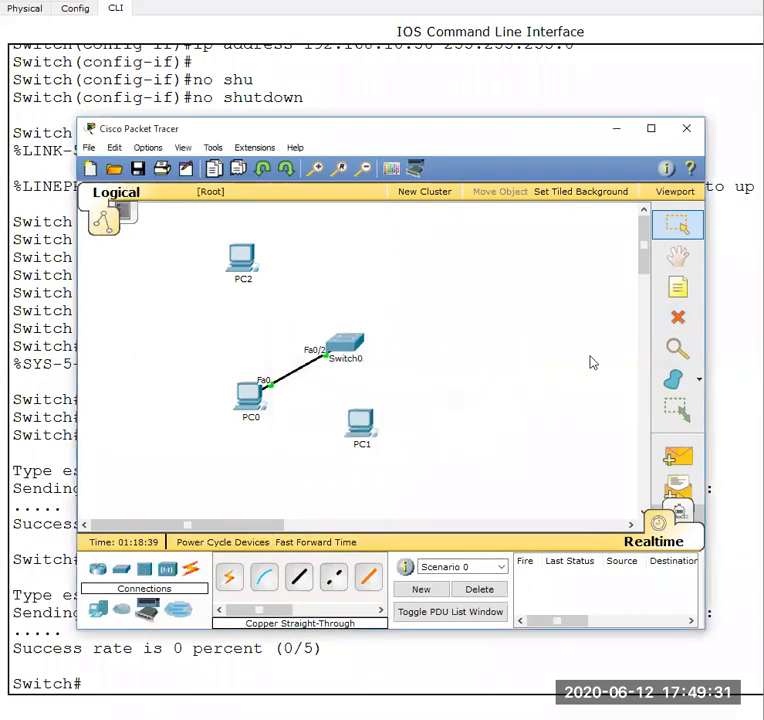
- Replace the PC0–Switch0 cable with a copper straight-through link from PC1's FastEthernet0 to Switch0's FastEthernet0/2
click(677, 318)
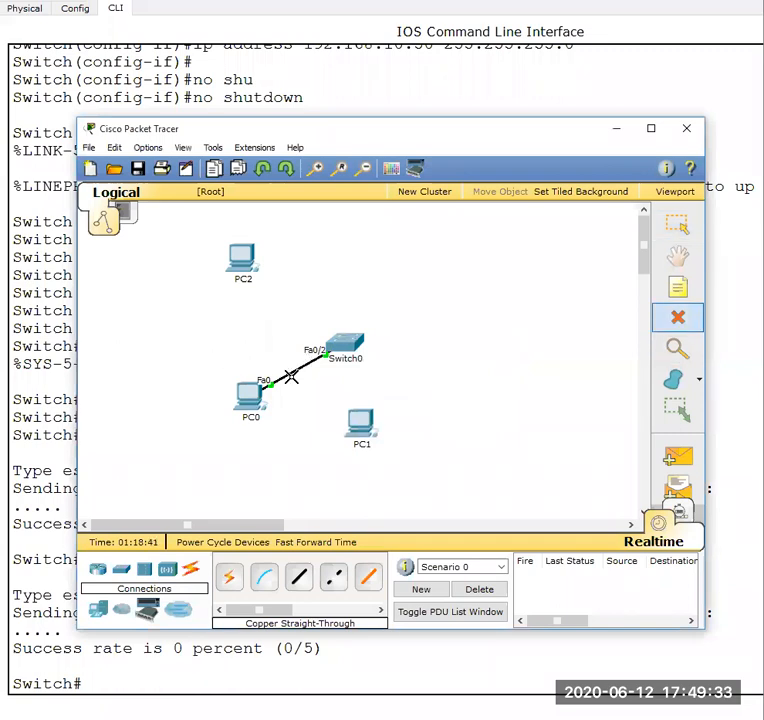
click(290, 372)
click(304, 583)
click(361, 420)
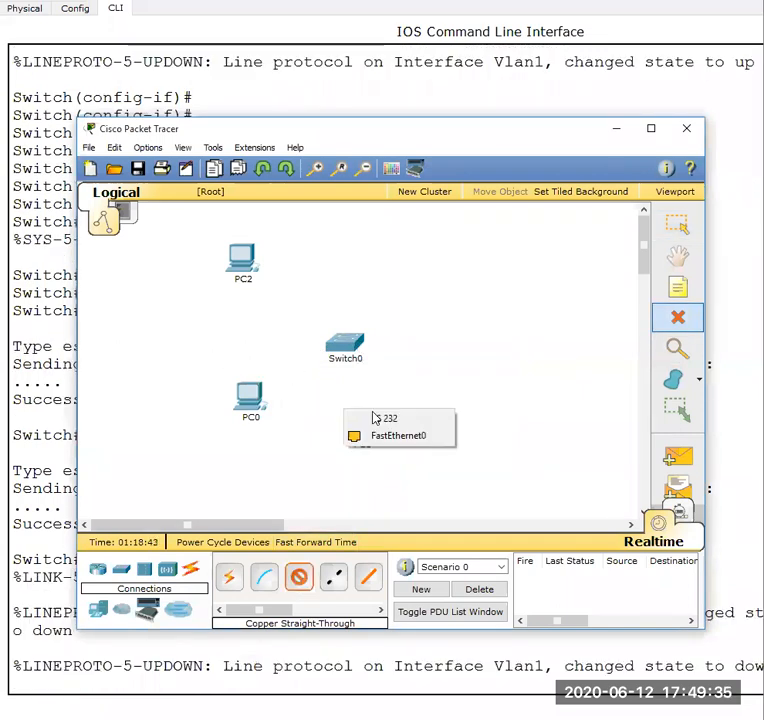
click(368, 433)
click(361, 358)
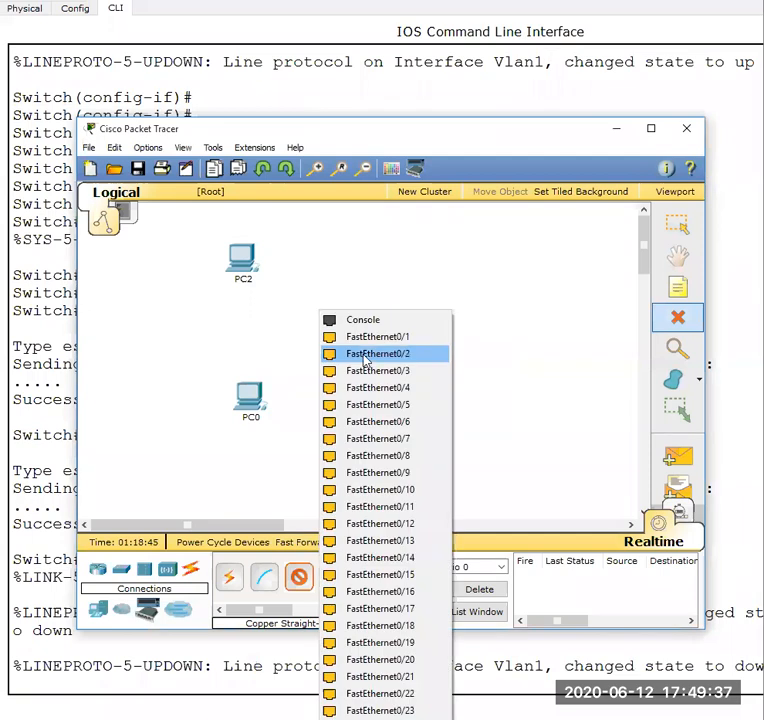
click(365, 355)
- Return to Switch0's command line and ping 192.168.10.20 over the new PC1 link
click(460, 645)
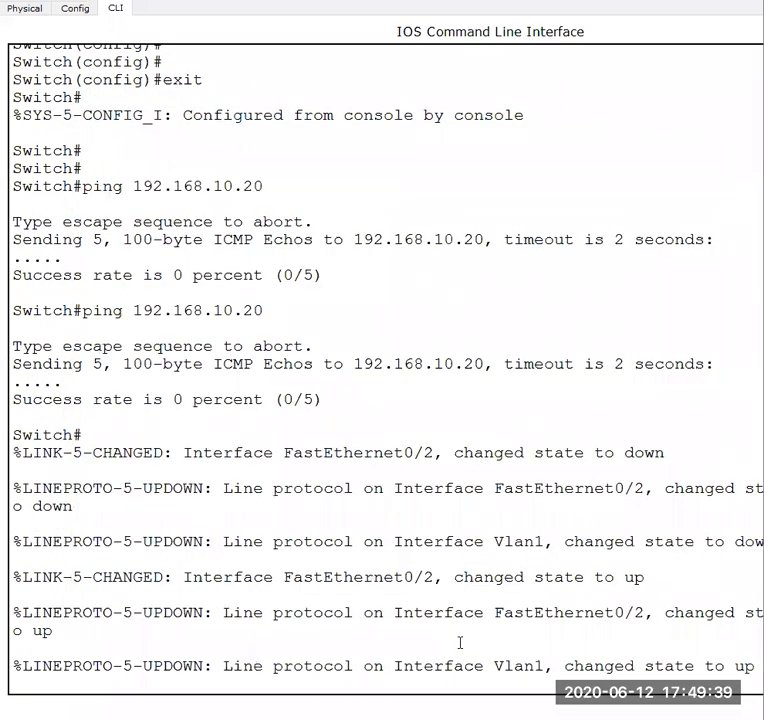
key(Return)
key(Return)
key(Return)
key(Return)
key(Up)
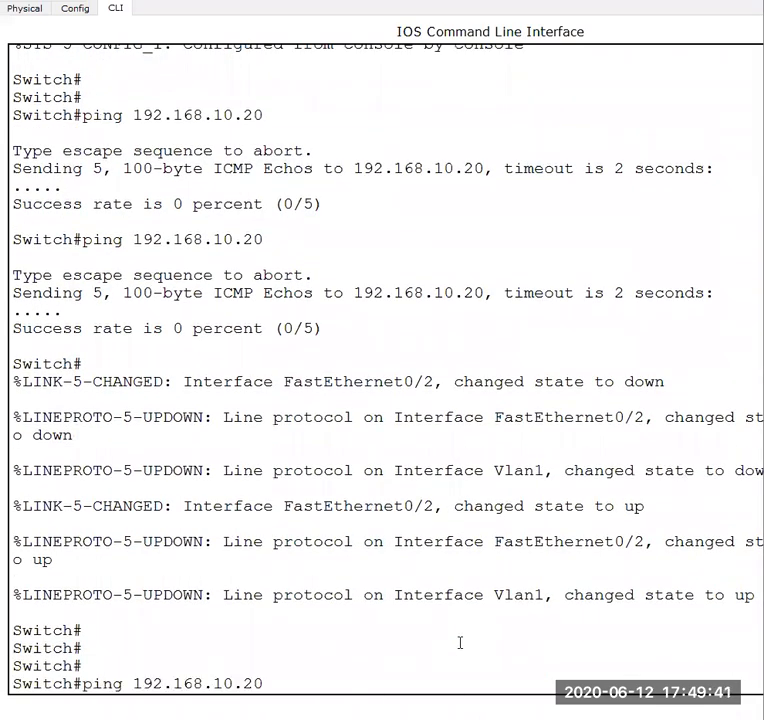
key(Return)
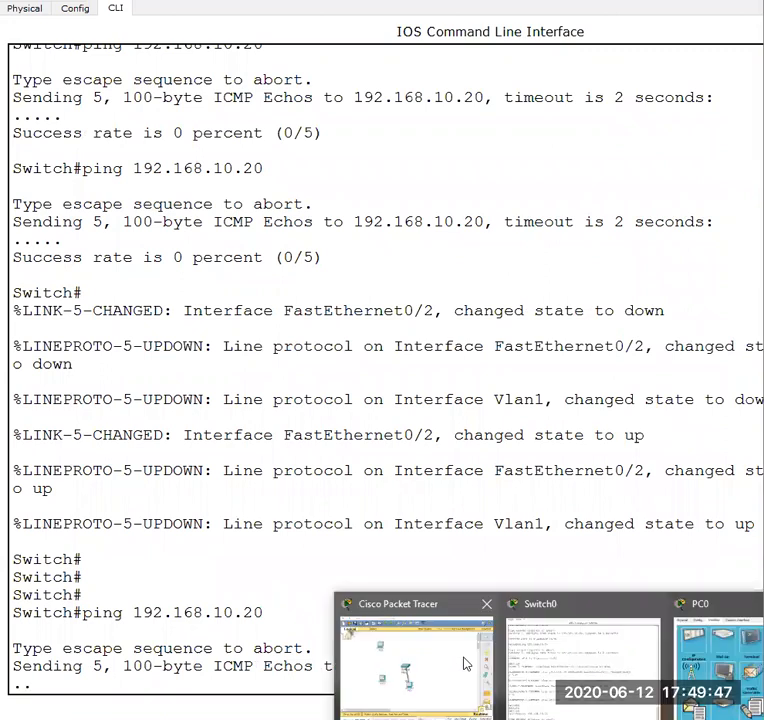
- Check PC1's IP configuration, then close its window to return to the topology
click(418, 662)
click(361, 423)
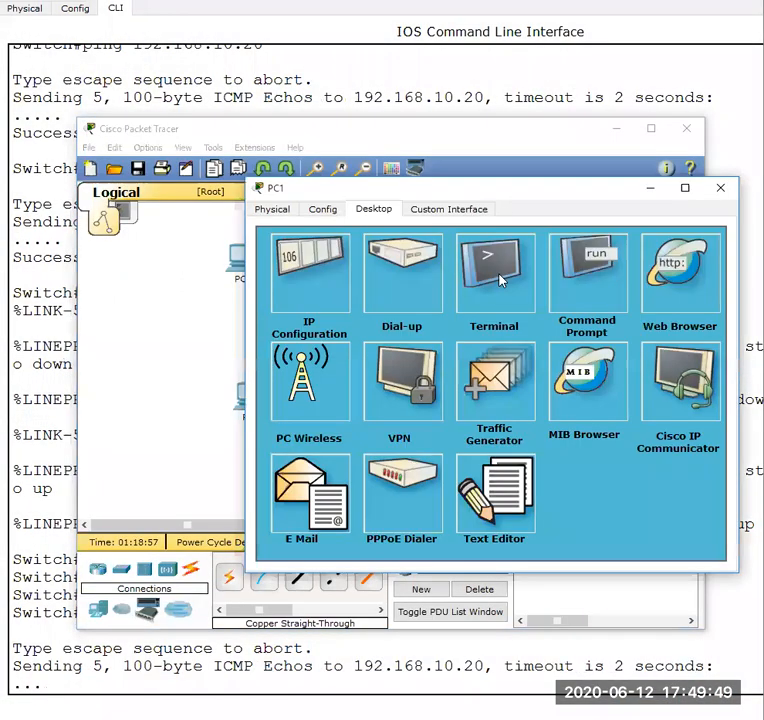
click(512, 285)
click(543, 254)
click(376, 277)
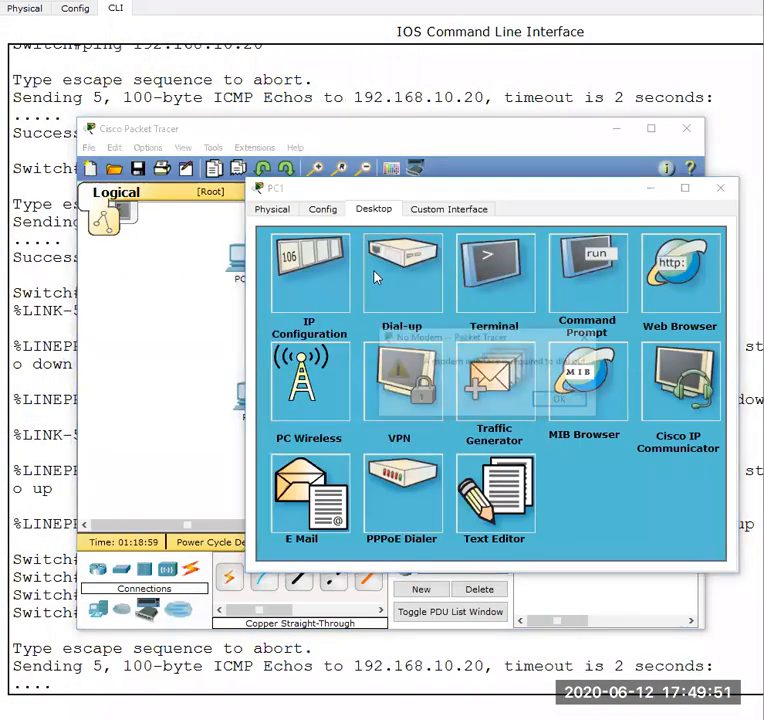
click(310, 272)
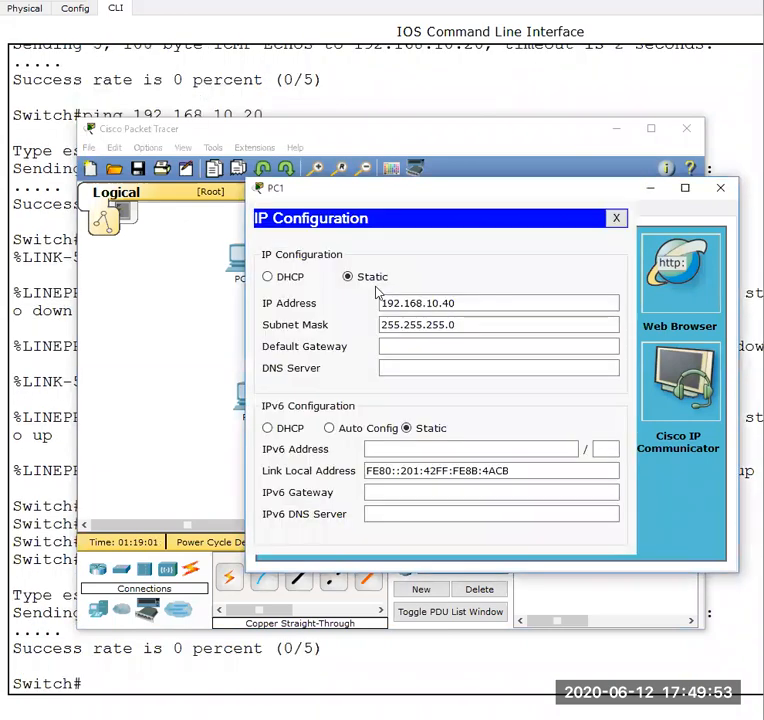
click(616, 219)
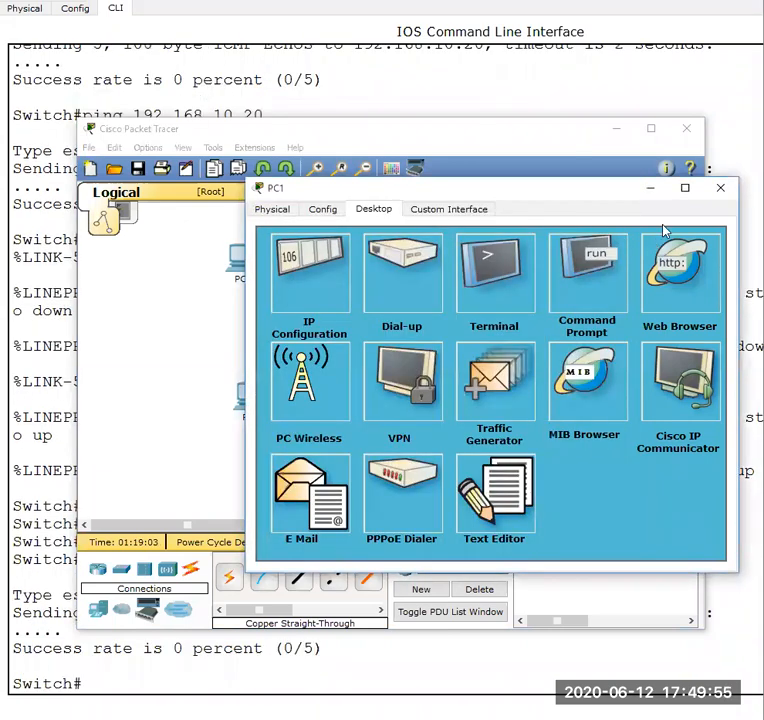
click(720, 188)
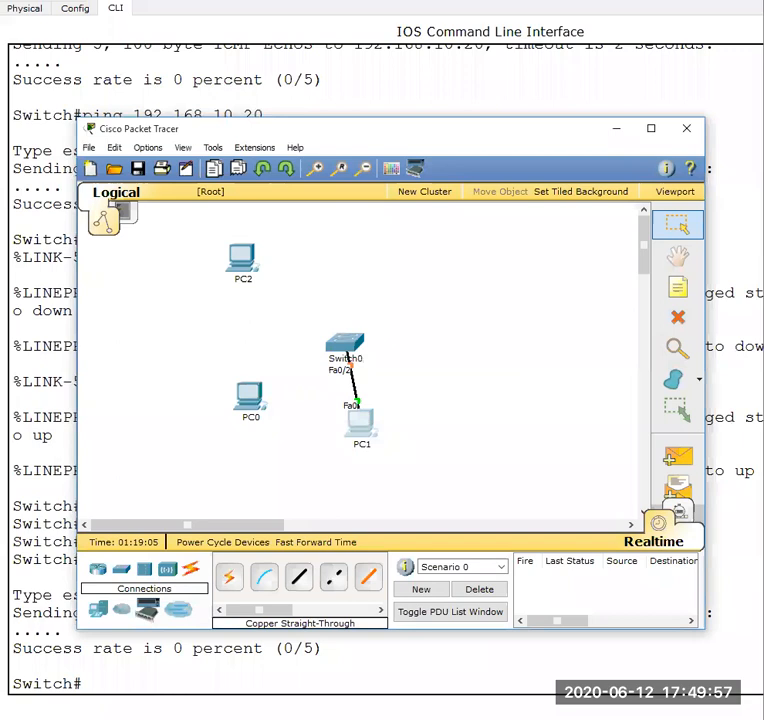
key(alt+Tab)
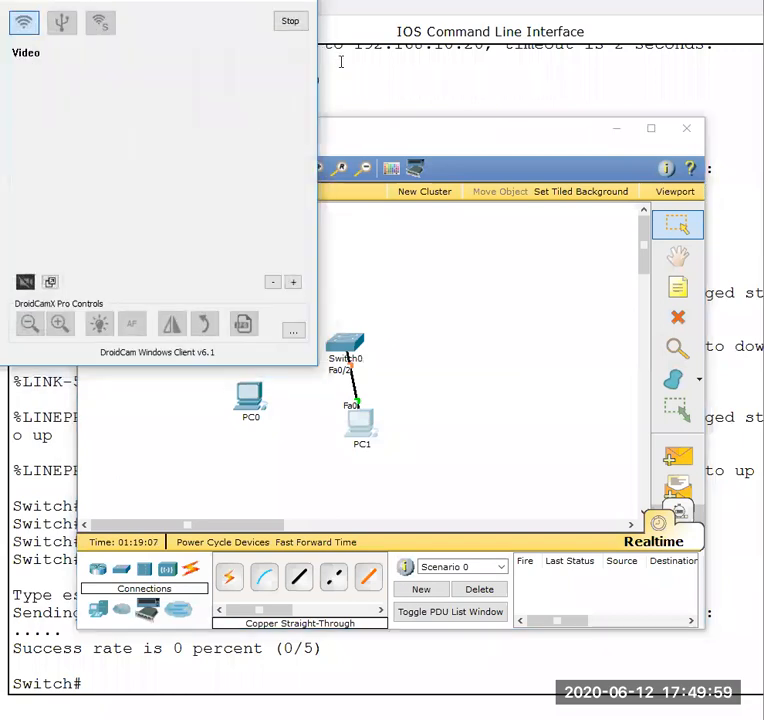
click(525, 495)
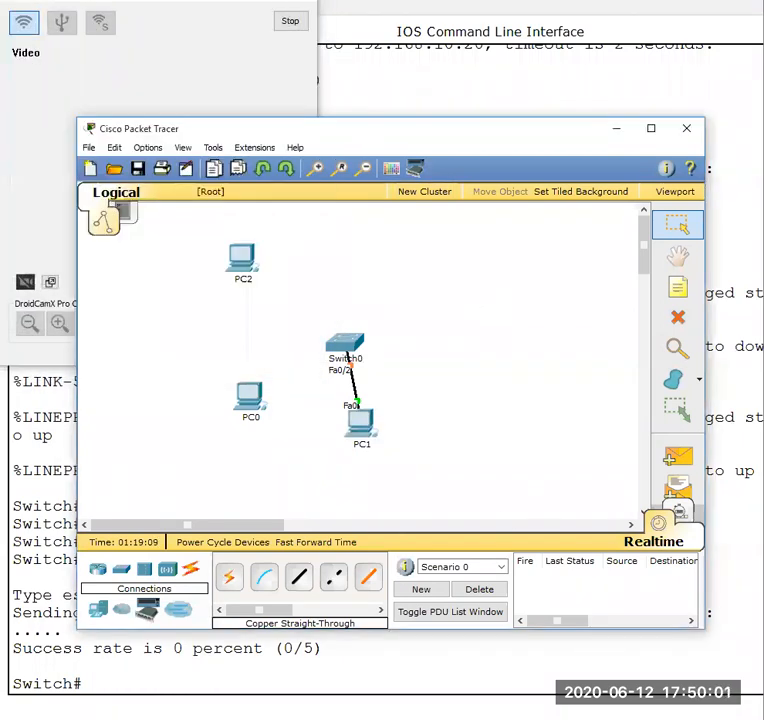
key(alt+Tab)
key(alt+Tab)
- Open PC0's command prompt and ping the switch's VLAN 1 address, 192.168.10.50, correcting the missing dot in the address
click(625, 718)
click(716, 660)
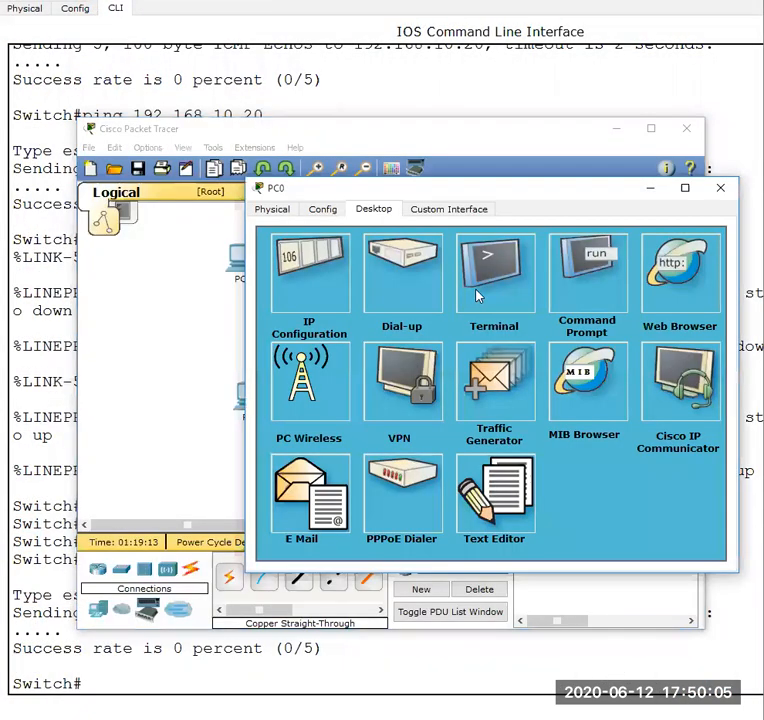
click(600, 278)
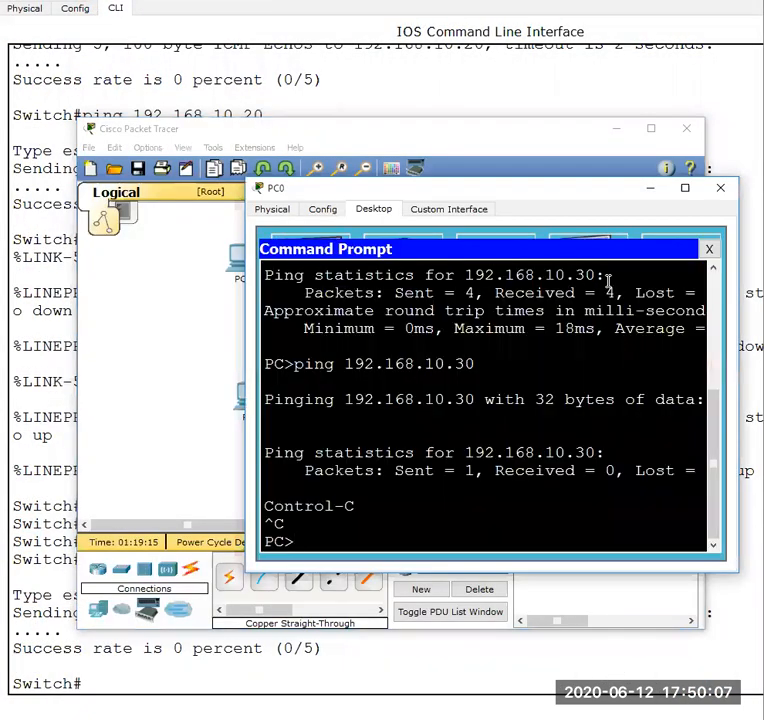
text(ping 192.168.1050)
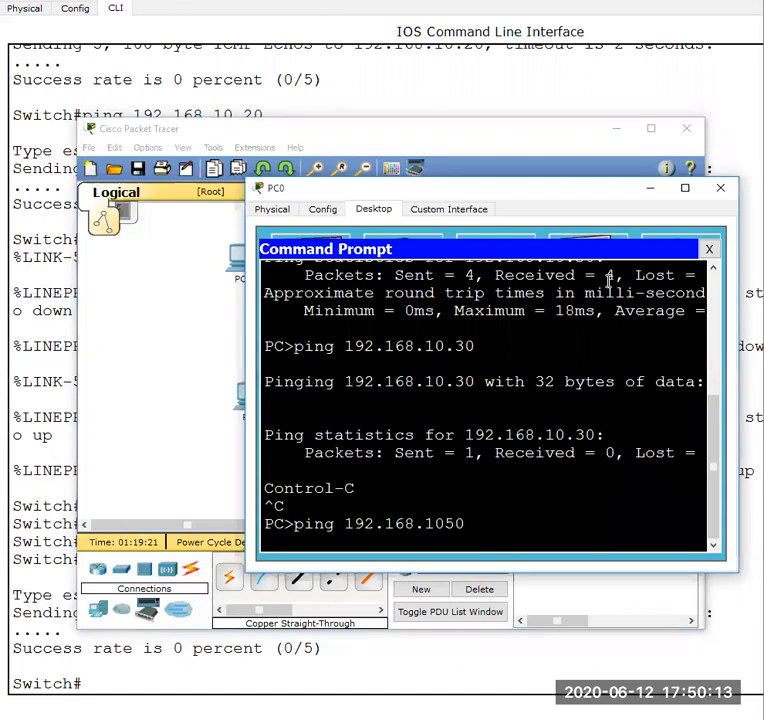
key(Up)
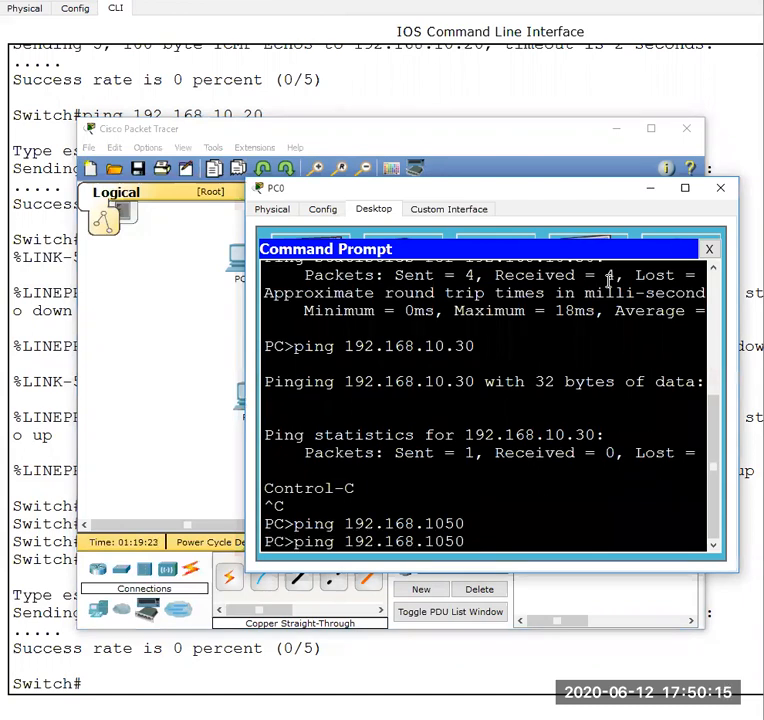
key(Left)
key(Left)
text(.)
key(Return)
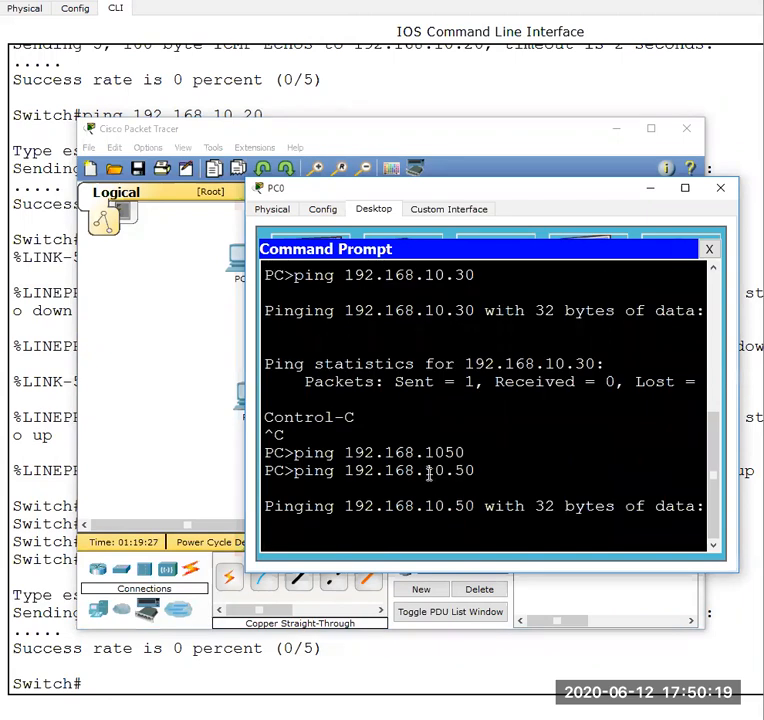
- Compare the link status in the topology with PC0's ping progress, ending on the topology
click(209, 440)
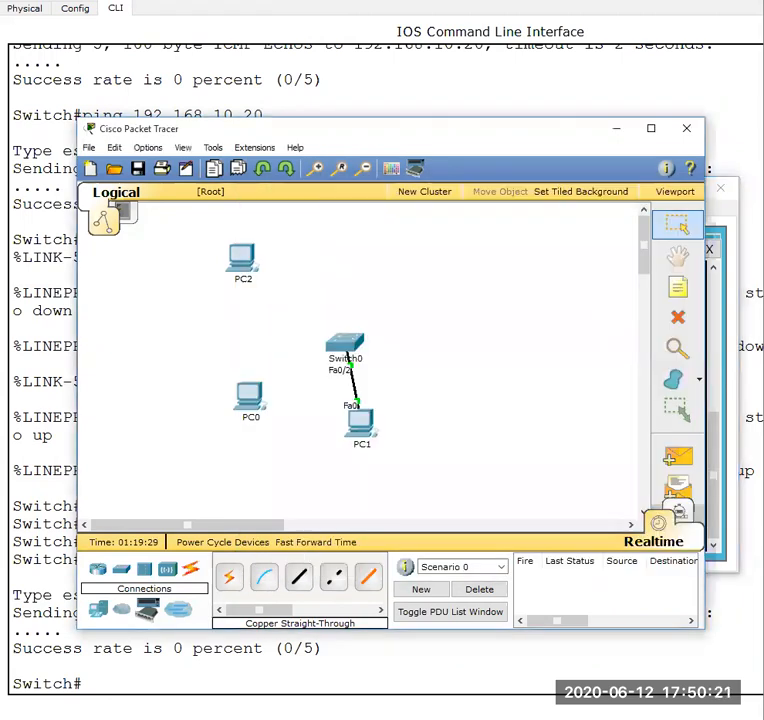
click(731, 663)
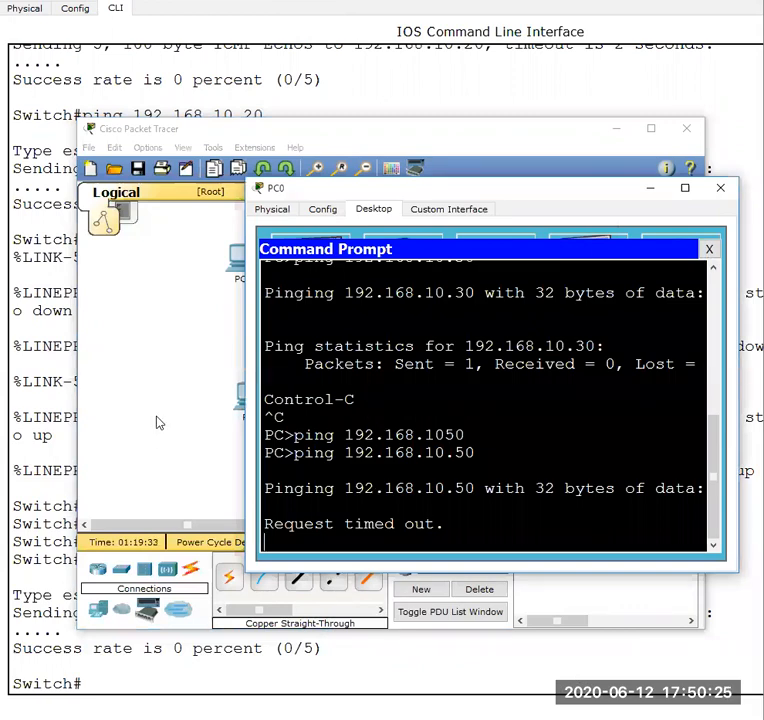
click(182, 411)
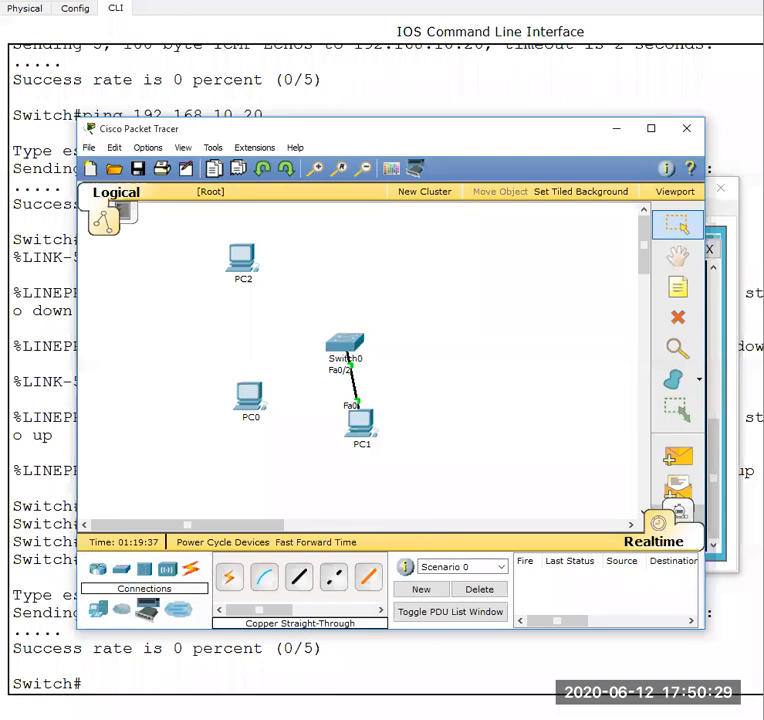
- Switch to the LAB # 10 document in Word and review the S2 switch's VLAN 1 configuration commands
mouse_move(522, 694)
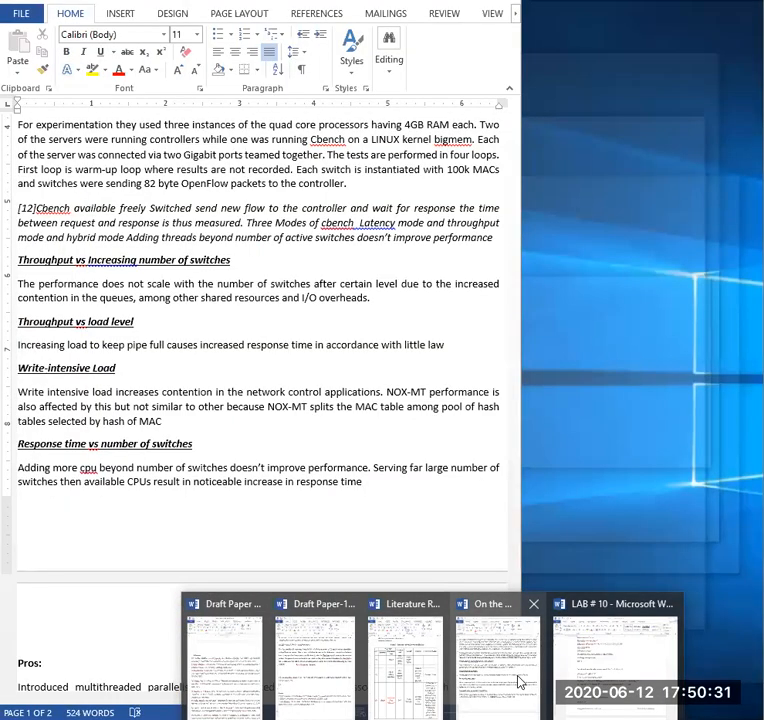
click(622, 676)
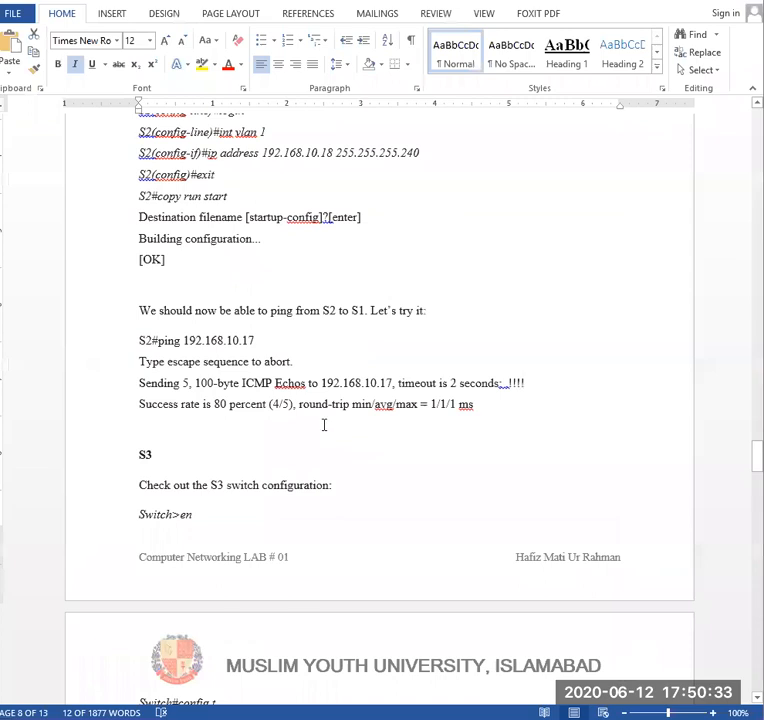
click(100, 258)
scroll(261, 312, up, 3)
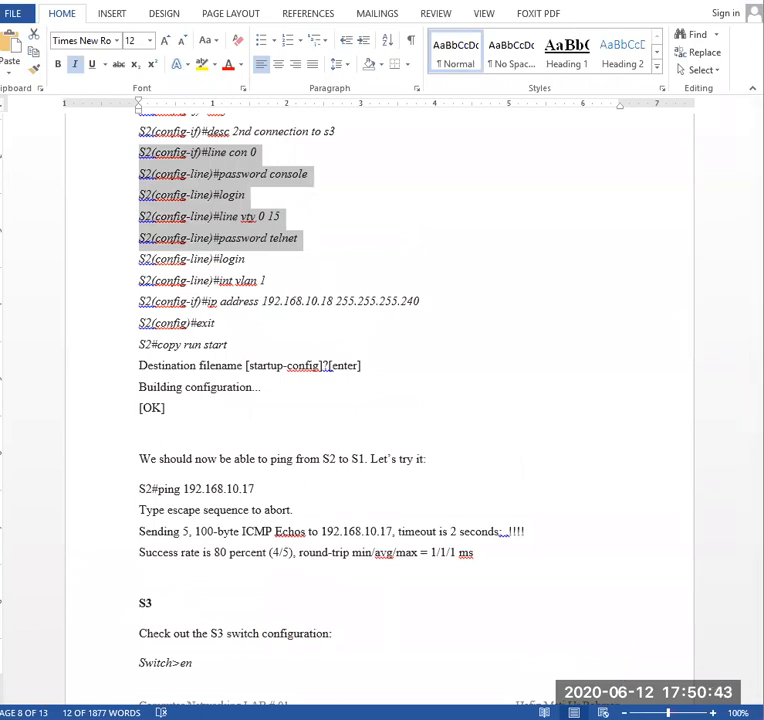
- Return to Switch0's command line, review the VLAN 1 commands entered earlier, and ping 192.168.10.20 again
click(600, 648)
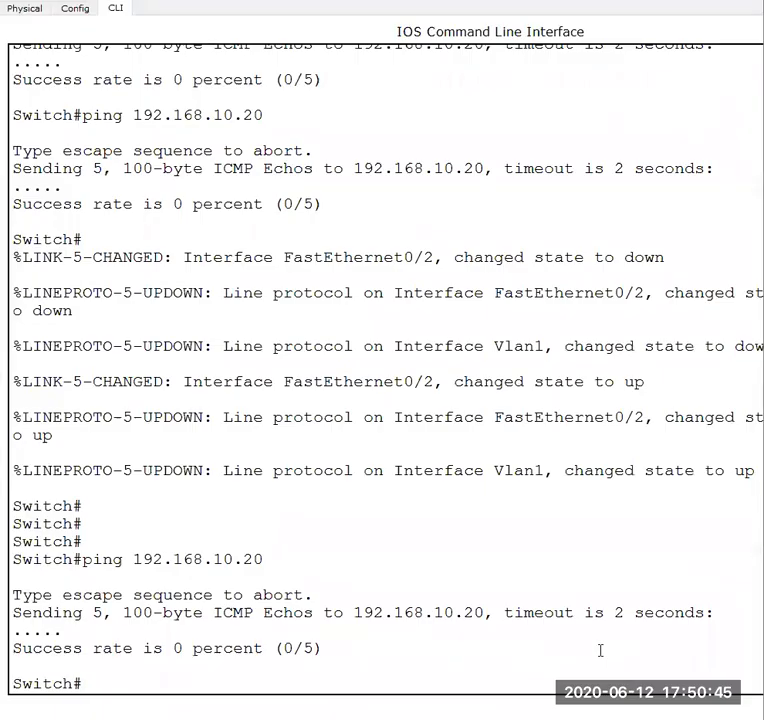
scroll(600, 651, up, 10)
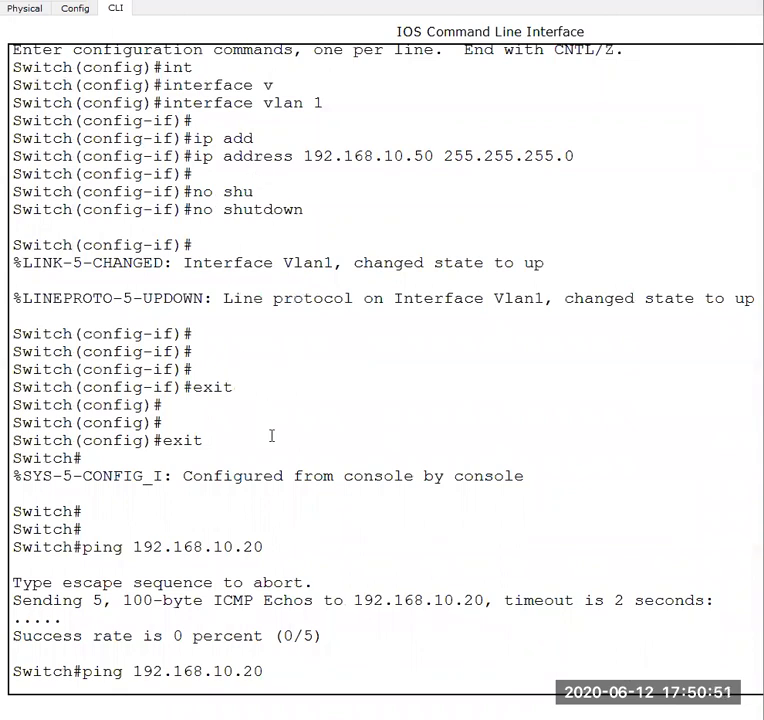
scroll(272, 435, down, 5)
scroll(272, 435, down, 5)
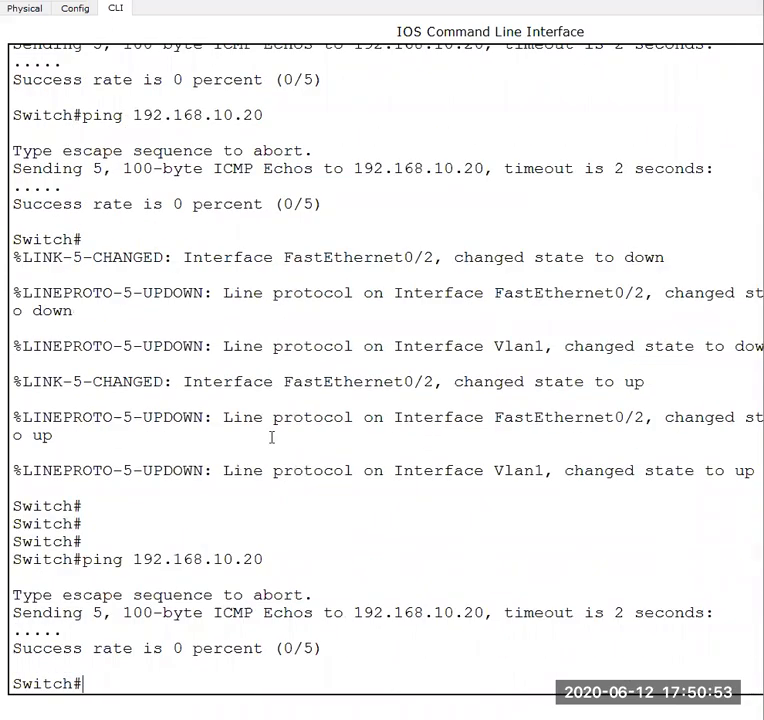
key(Up)
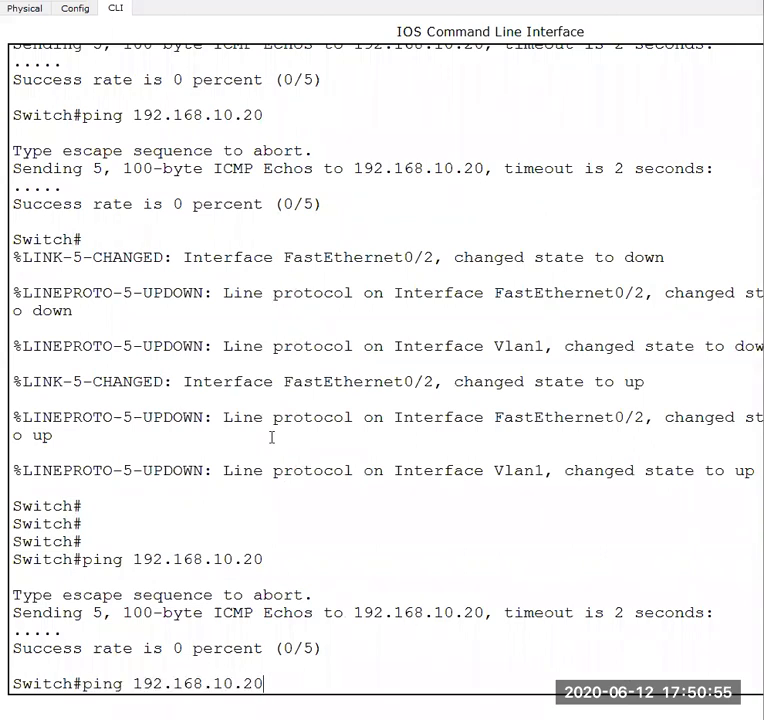
key(Return)
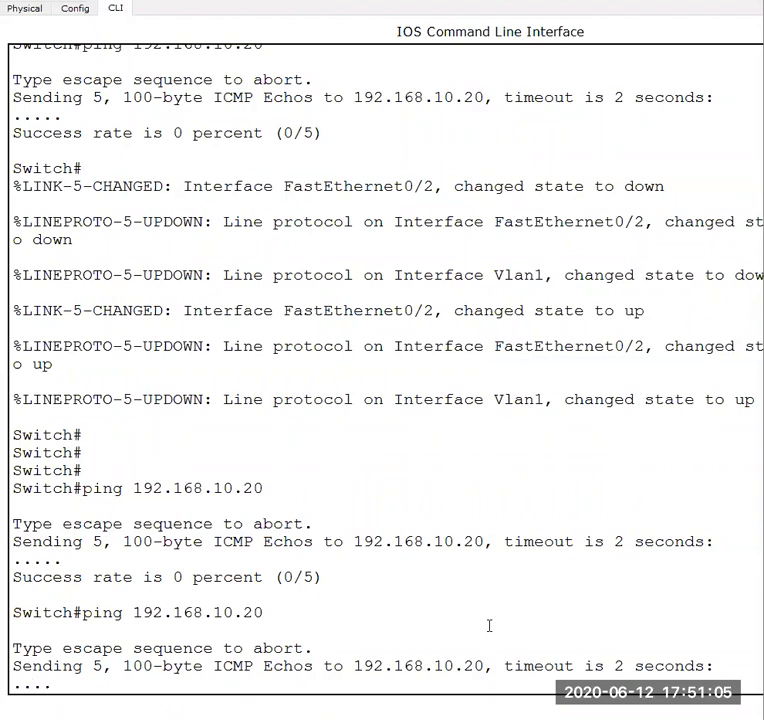
- Enter global configuration mode on Switch0 with conf t
key(Return)
key(Return)
key(Return)
text(exit)
key(BackSpace)
key(BackSpace)
text(cont)
key(BackSpace)
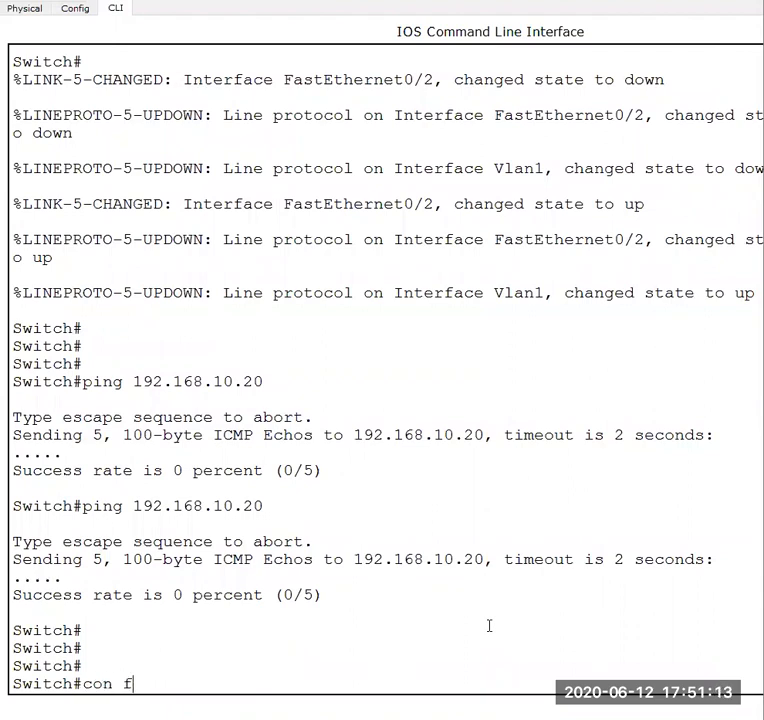
text(f t)
key(Return)
key(Return)
key(Return)
key(Return)
key(Return)
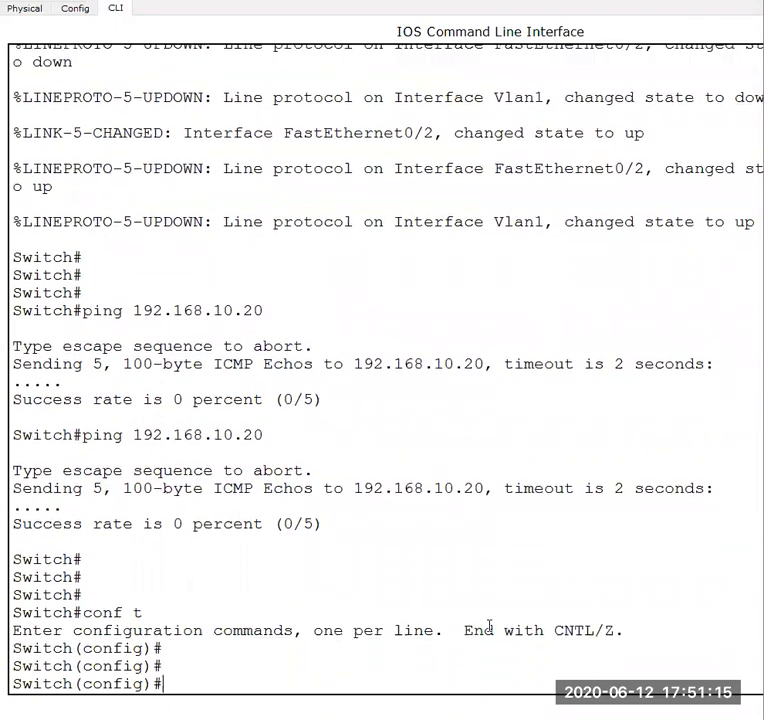
- Try to complete an ip route command, then list the available ip subcommands in global configuration mode
text(ip r)
key(Tab)
text(ou)
key(Tab)
key(BackSpace)
key(BackSpace)
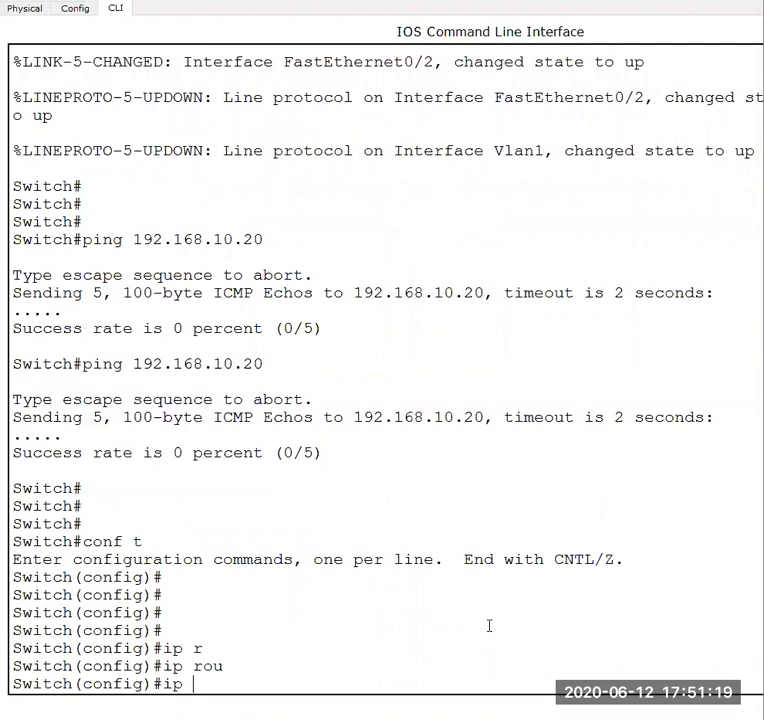
text(?)
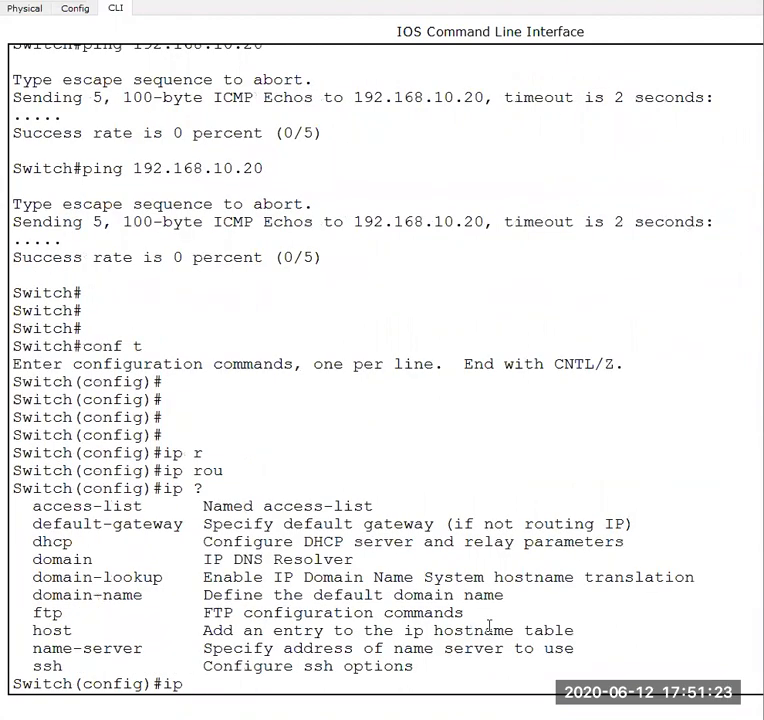
- Look for a command starting with rou, then display the full list of global configuration commands
key(BackSpace)
key(BackSpace)
key(BackSpace)
text(rou?)
key(BackSpace)
key(BackSpace)
key(BackSpace)
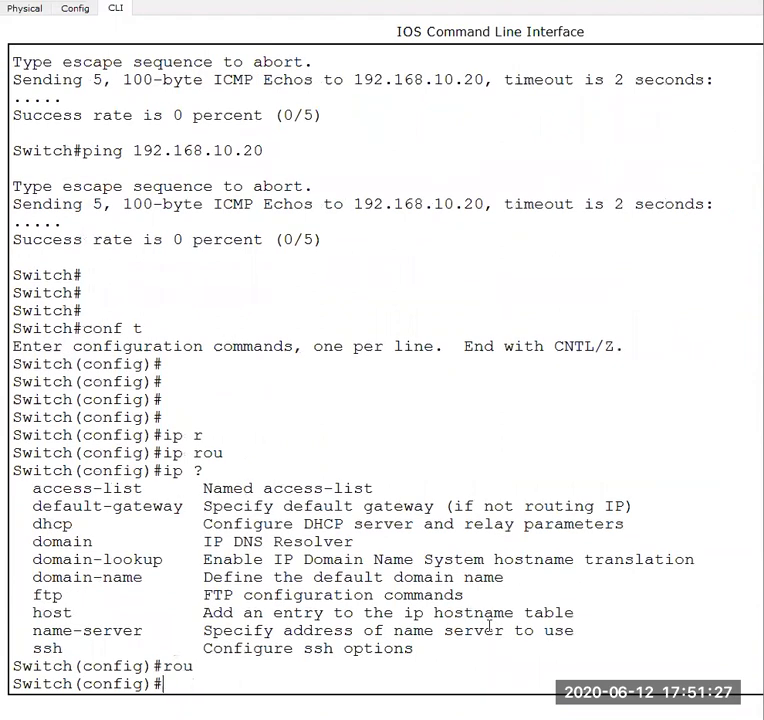
text(?)
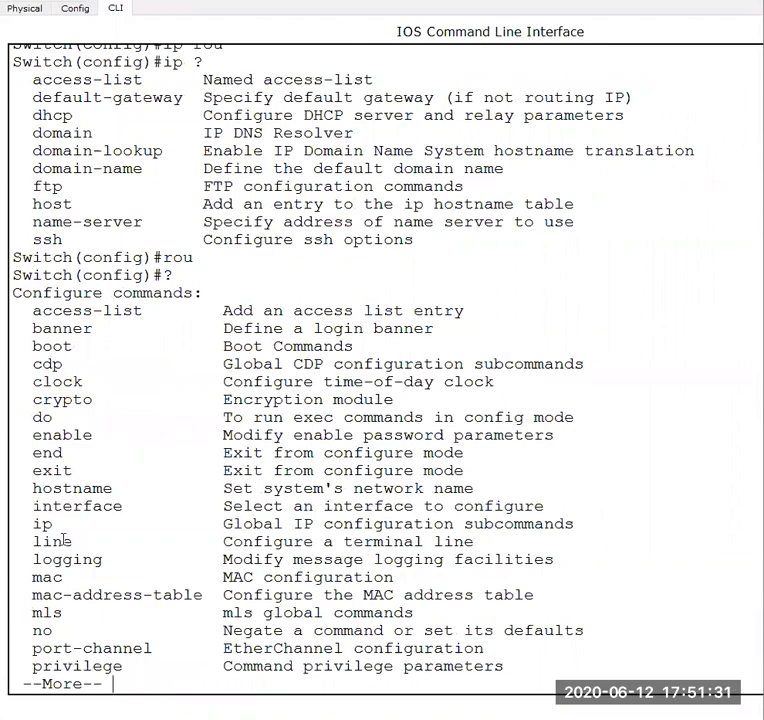
key(space)
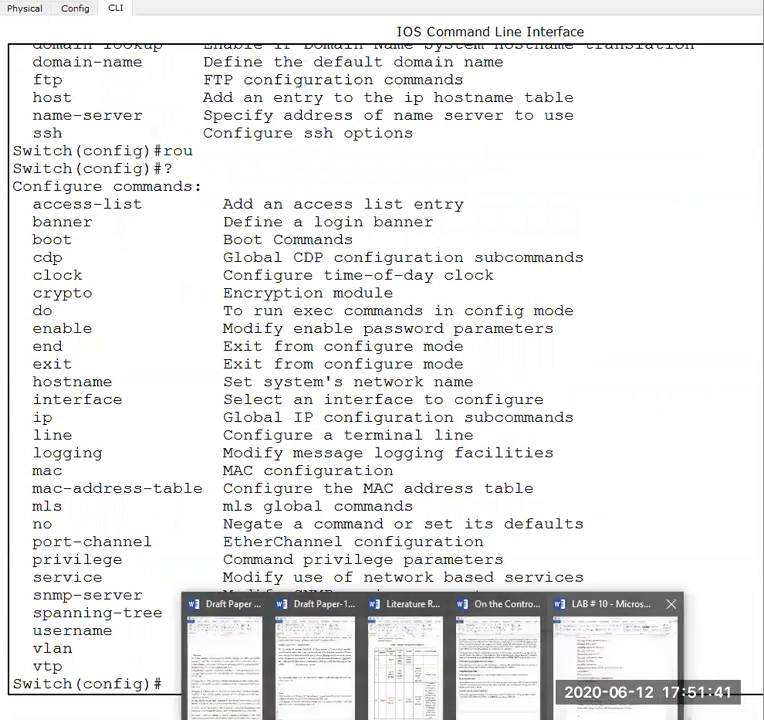
- Switch to the LAB # 10 document and review the S2 and S3 configurations, ping tests and sh ip arp example
click(605, 650)
click(234, 257)
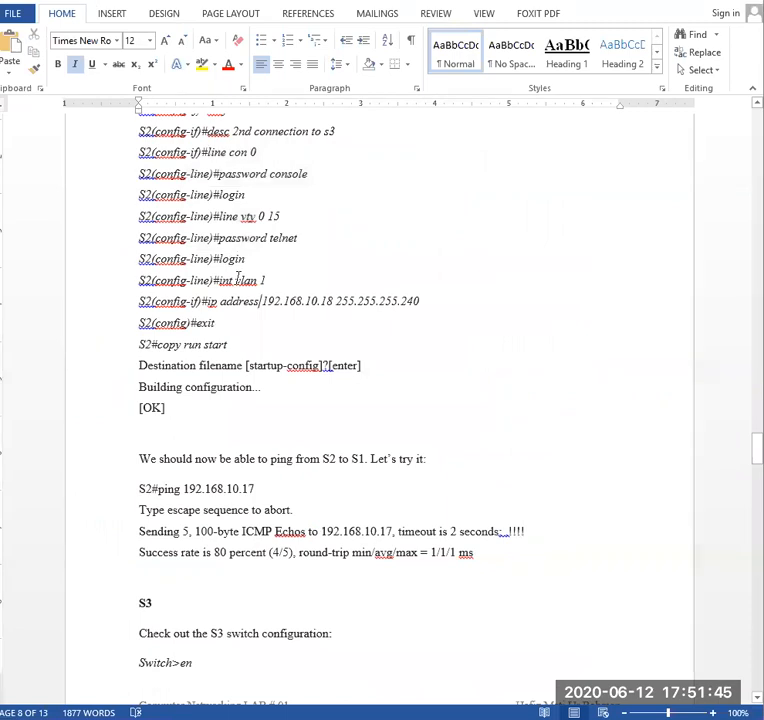
click(259, 300)
scroll(208, 492, down, 1)
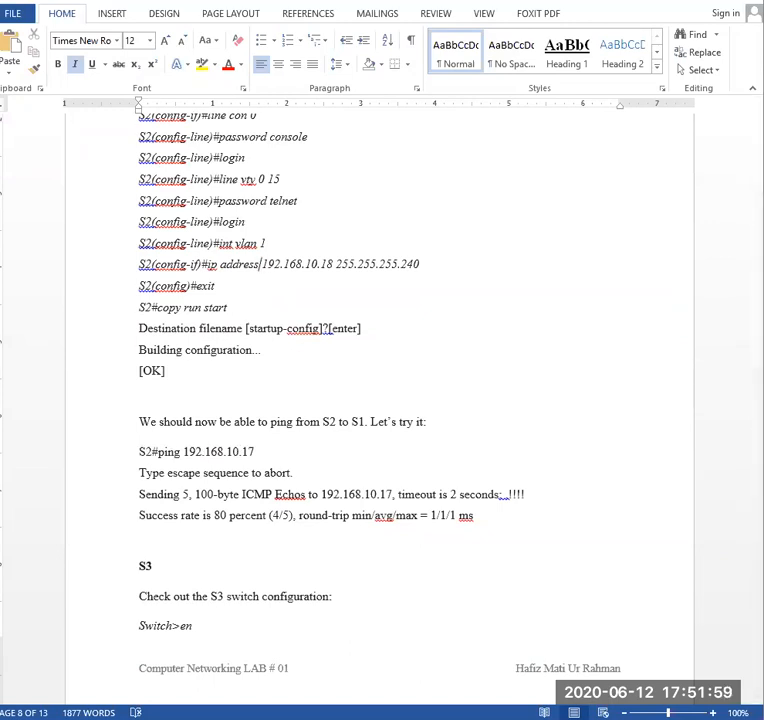
mouse_move(414, 694)
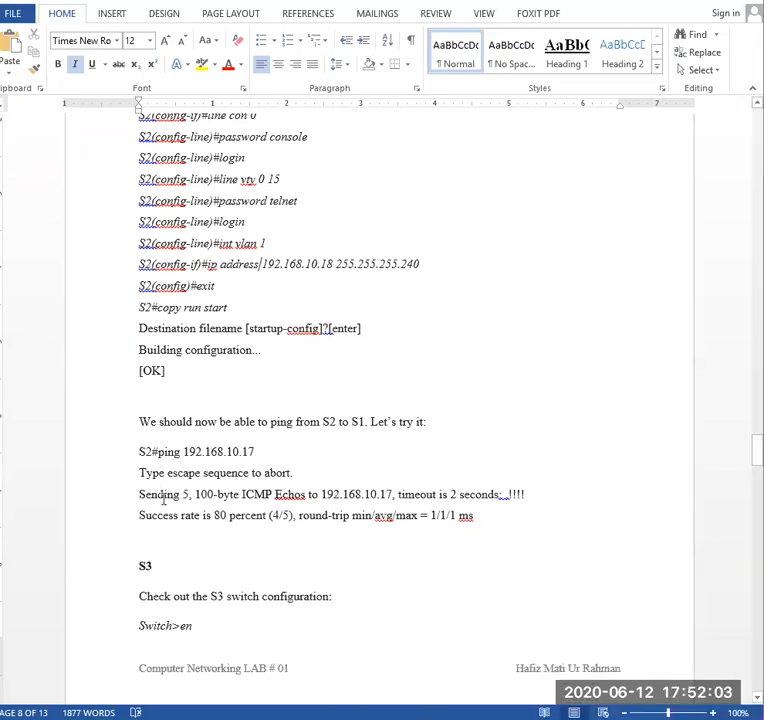
scroll(200, 589, down, 3)
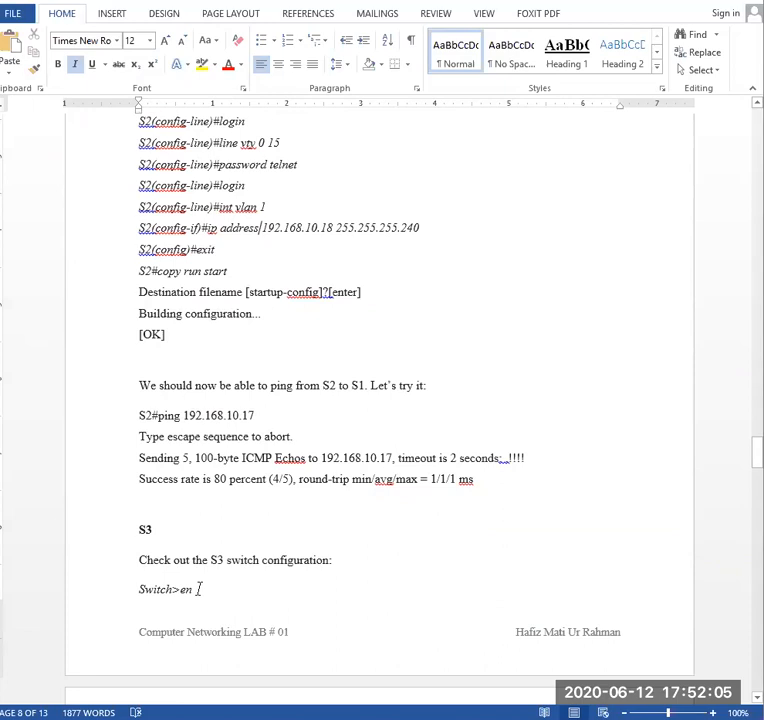
scroll(200, 596, down, 2)
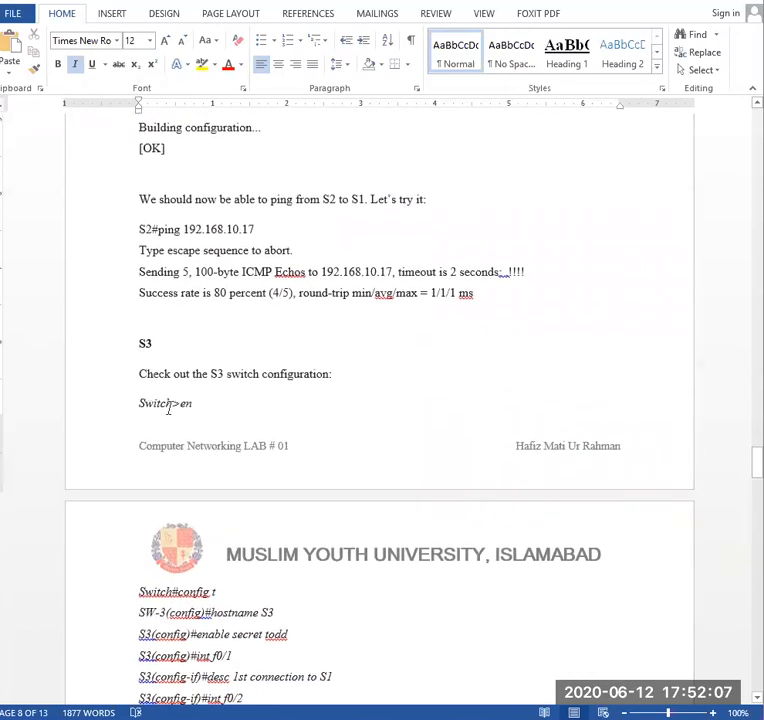
scroll(170, 405, down, 5)
scroll(167, 400, down, 12)
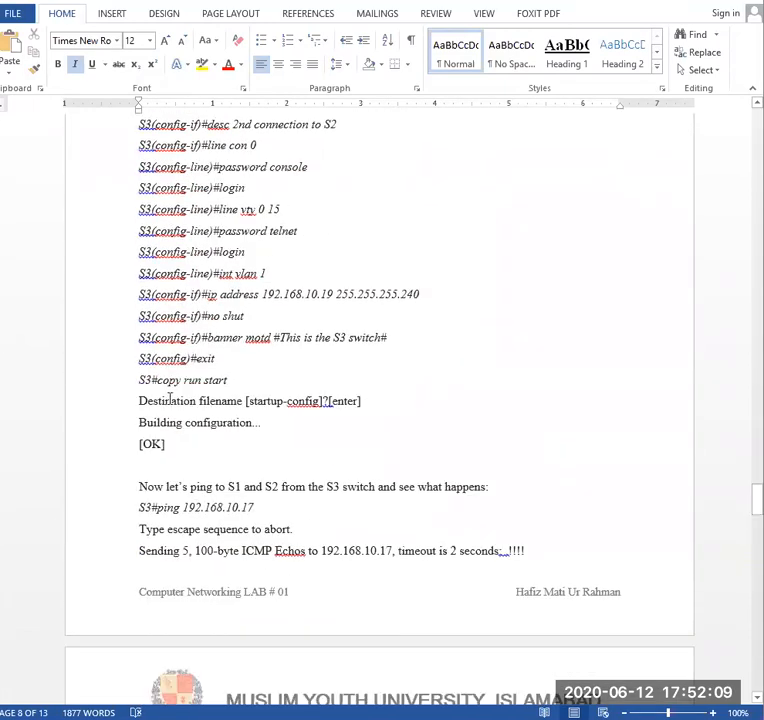
scroll(296, 395, down, 6)
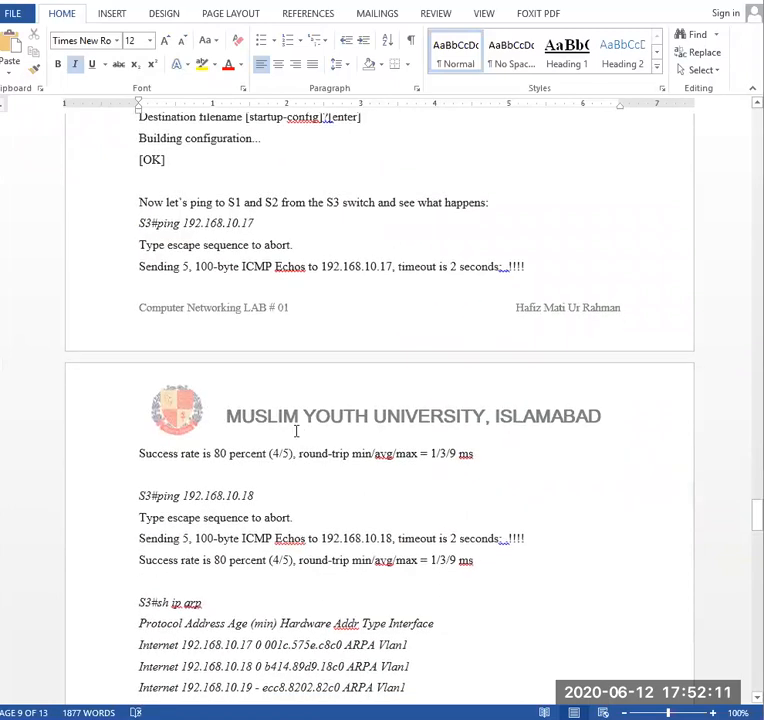
scroll(170, 400, down, 3)
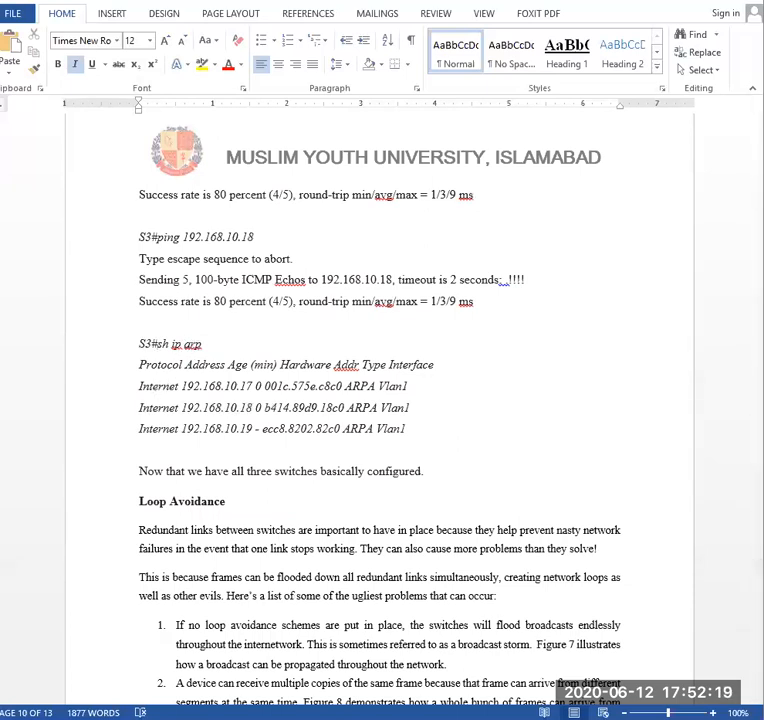
- Return to Switch0's command line and exit global configuration mode
click(534, 687)
text(exit)
key(Return)
key(Return)
key(Return)
- Display Switch0's ARP table with show arp
text(sho)
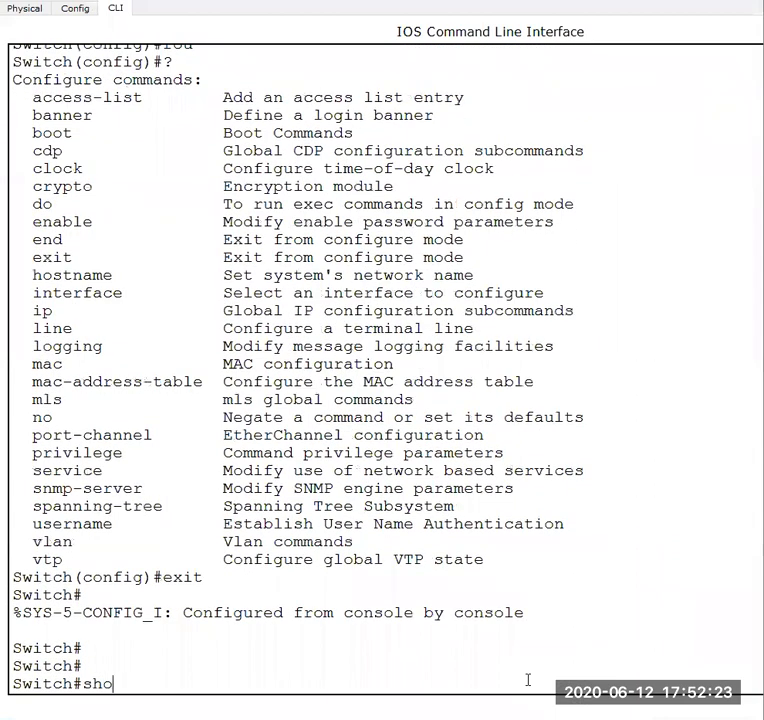
key(Tab)
text(ip)
key(Tab)
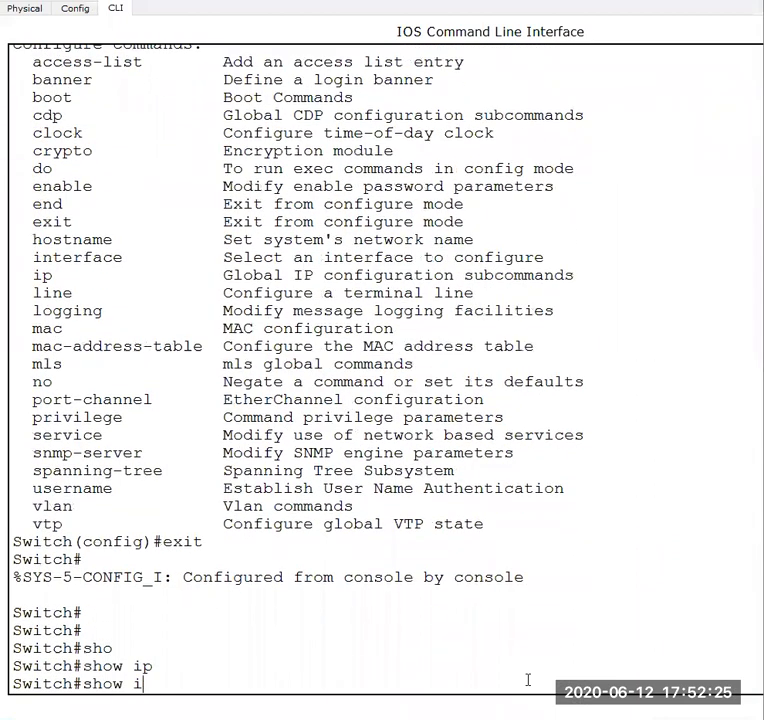
text(ar)
key(Tab)
key(Return)
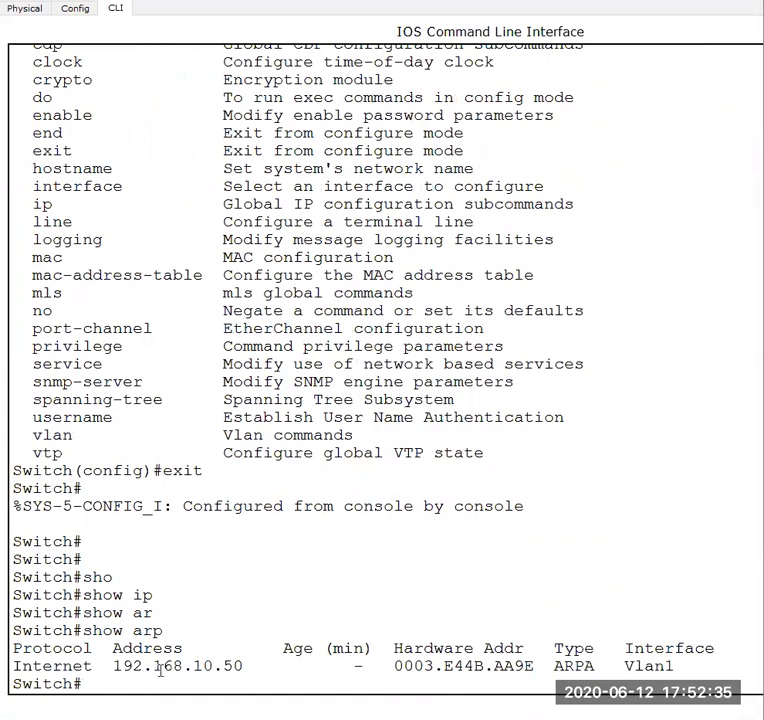
- Edit the recalled command into show ip arp and run it on Switch0
key(Up)
key(Left)
key(Left)
key(Left)
key(Left)
key(Right)
text(ip)
key(Return)
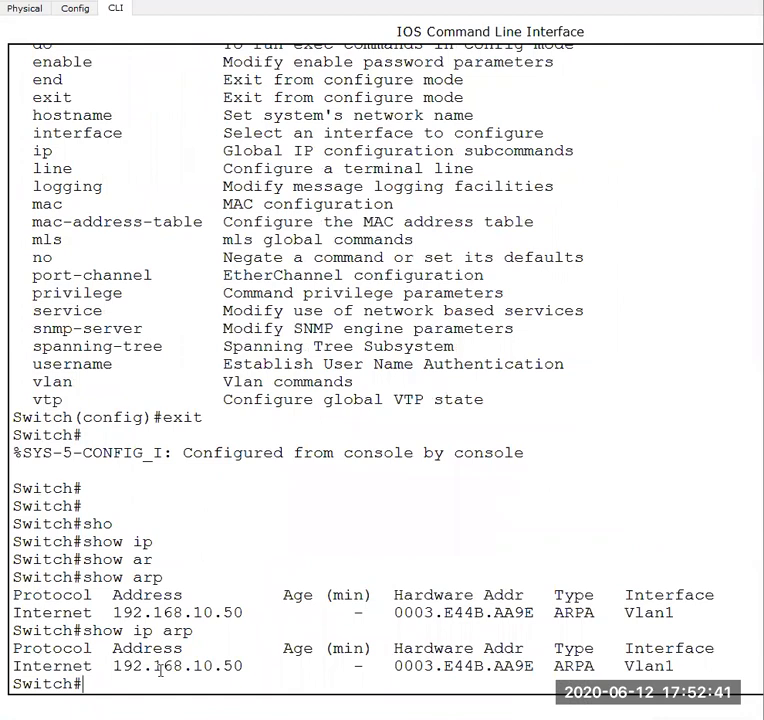
key(Return)
key(Return)
key(Return)
key(Return)
key(Return)
key(Return)
key(Return)
key(Return)
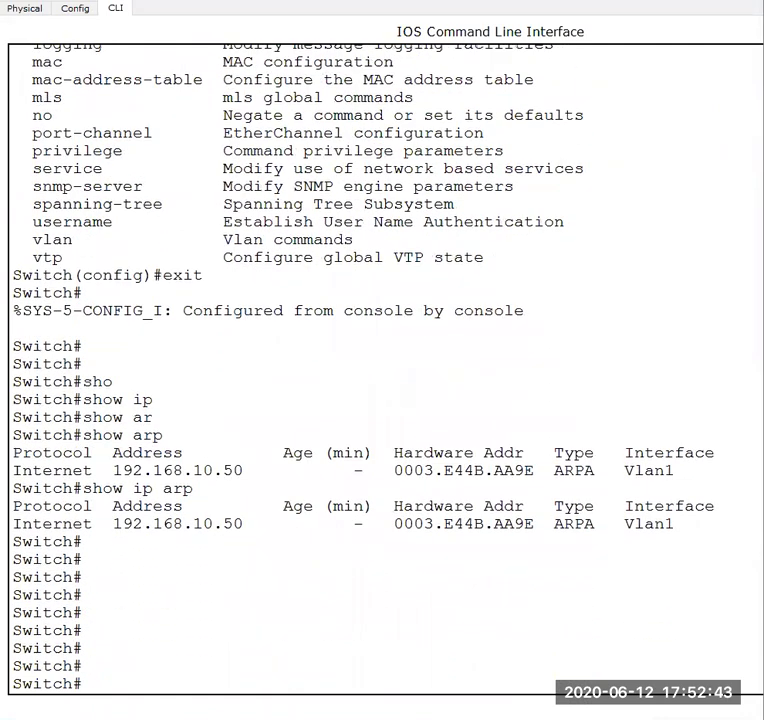
- Switch to the LAB # 10 document in Word and review the Loop Avoidance section with the Figure 7 and Figure 8 diagrams
mouse_move(583, 662)
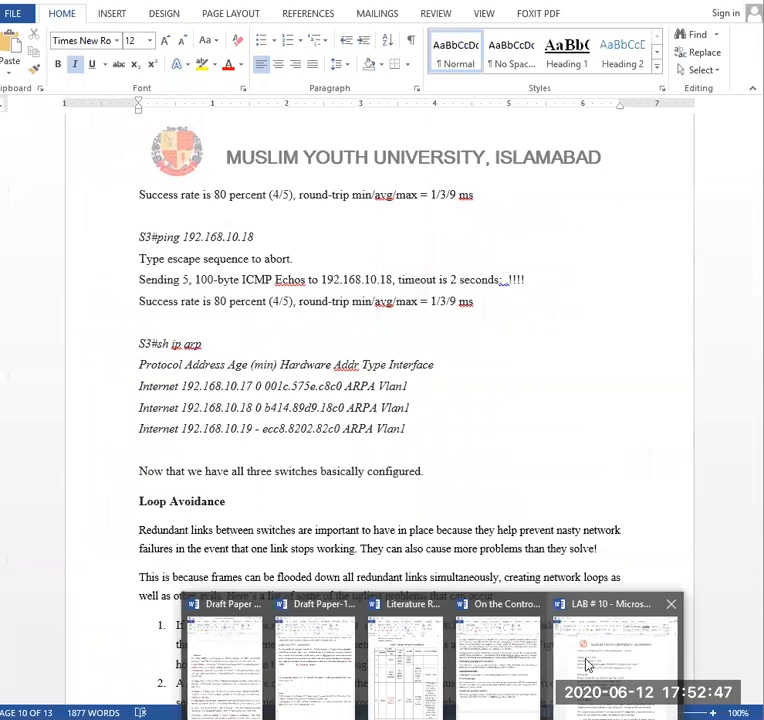
click(586, 664)
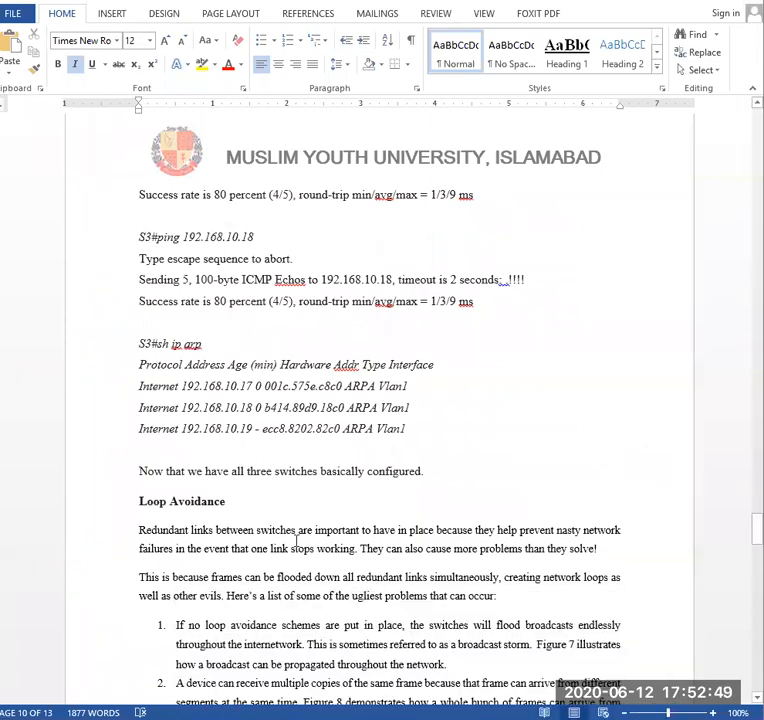
scroll(300, 545, down, 10)
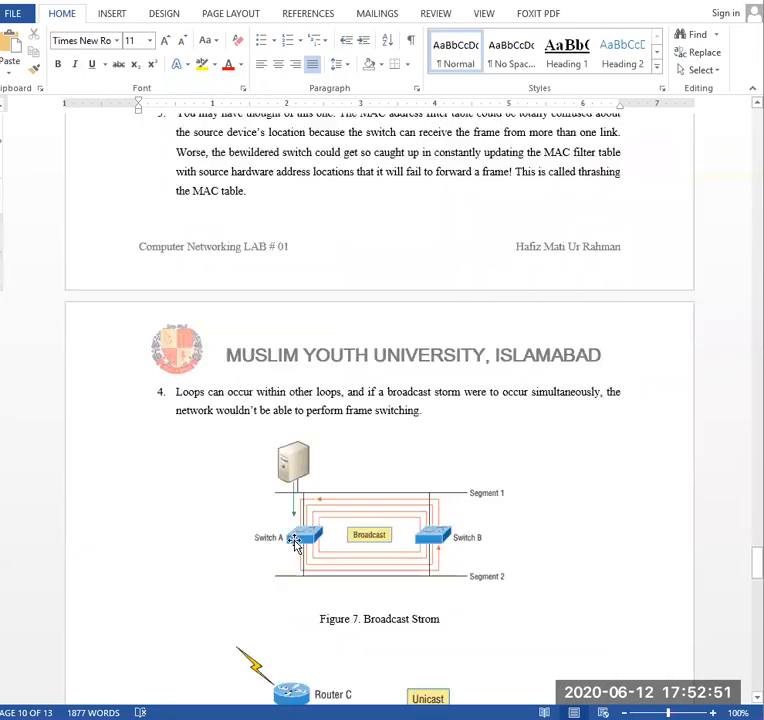
scroll(295, 543, down, 5)
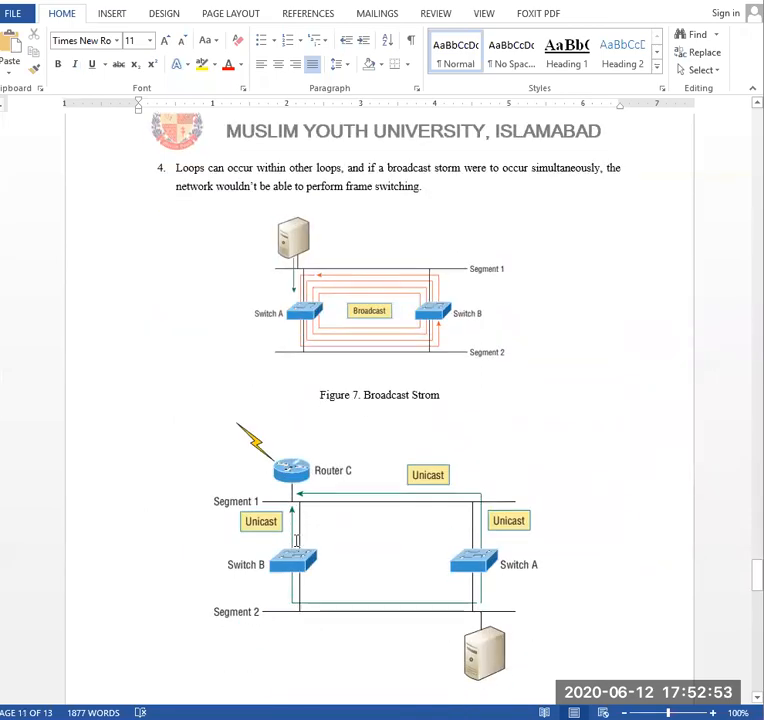
scroll(295, 543, down, 10)
scroll(296, 545, up, 15)
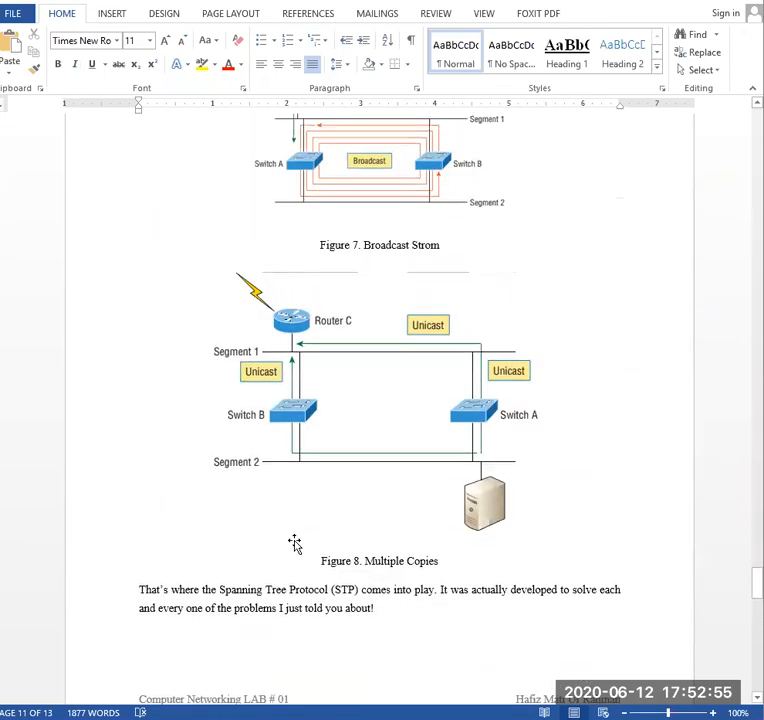
scroll(296, 541, up, 2)
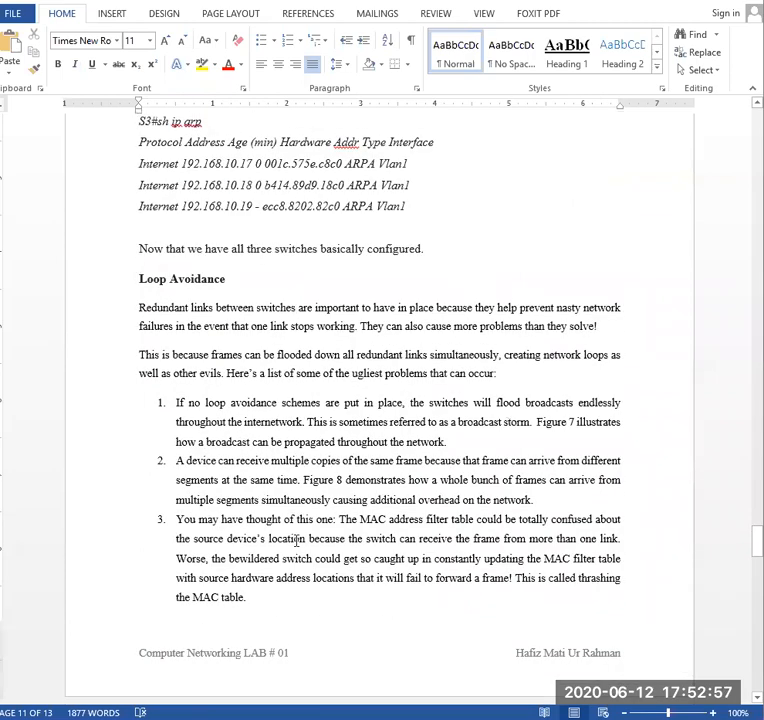
scroll(296, 541, down, 9)
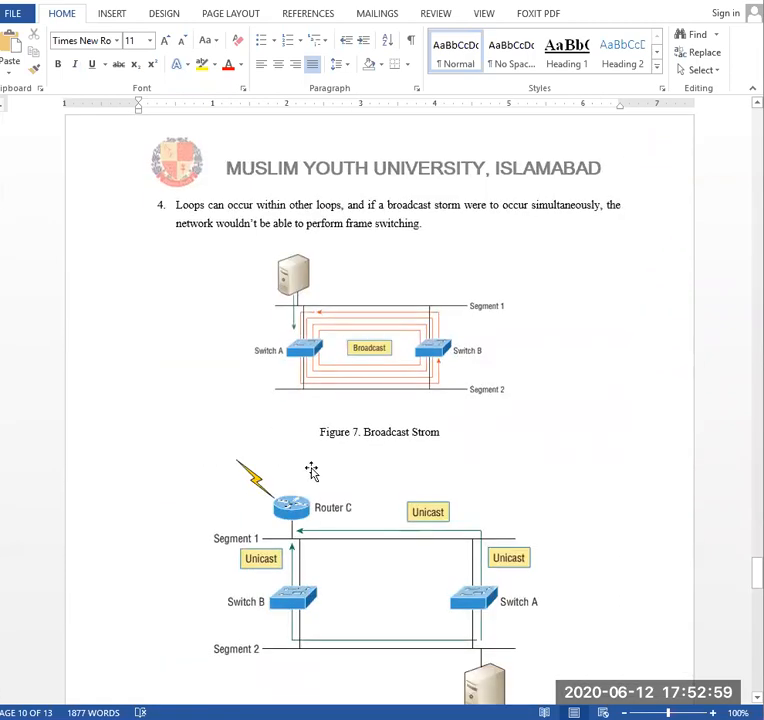